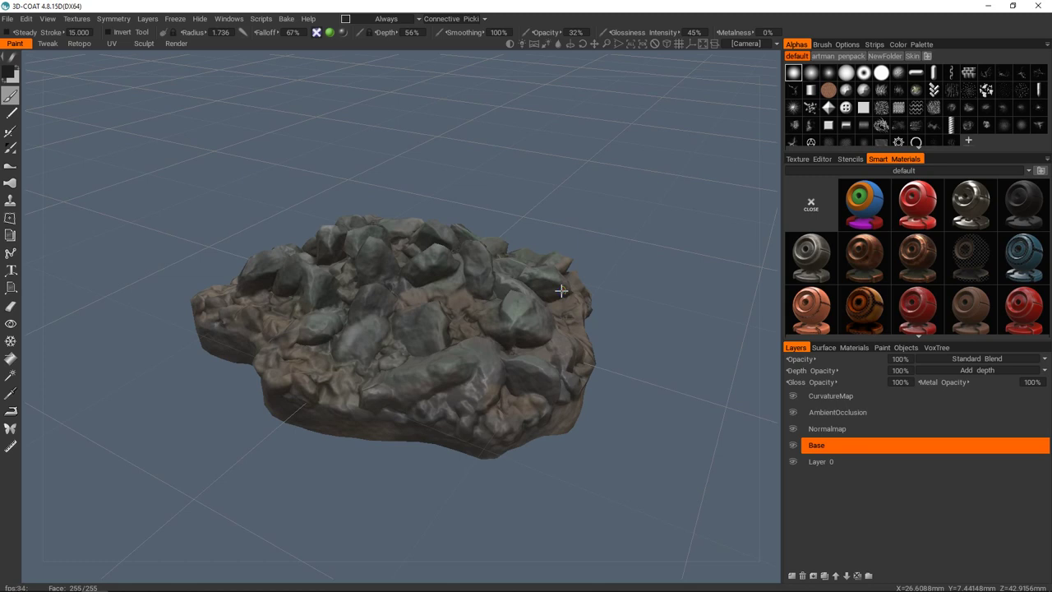
- Examine the finished textured rock model from several angles, with its wireframe overlay shown in different shading modes
{"action": "right_click_drag", "start_coordinate": [529, 307], "coordinate": [464, 305]}
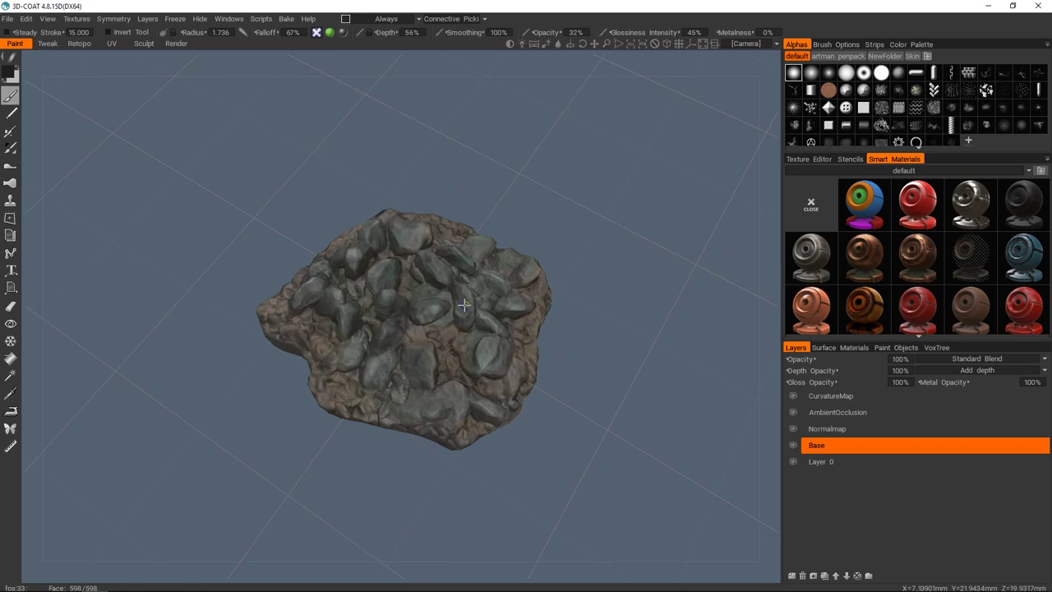
{"action": "scroll", "coordinate": [485, 316], "scroll_direction": "up", "scroll_amount": 4}
{"action": "left_click_drag", "start_coordinate": [493, 305], "coordinate": [434, 277], "text": "alt"}
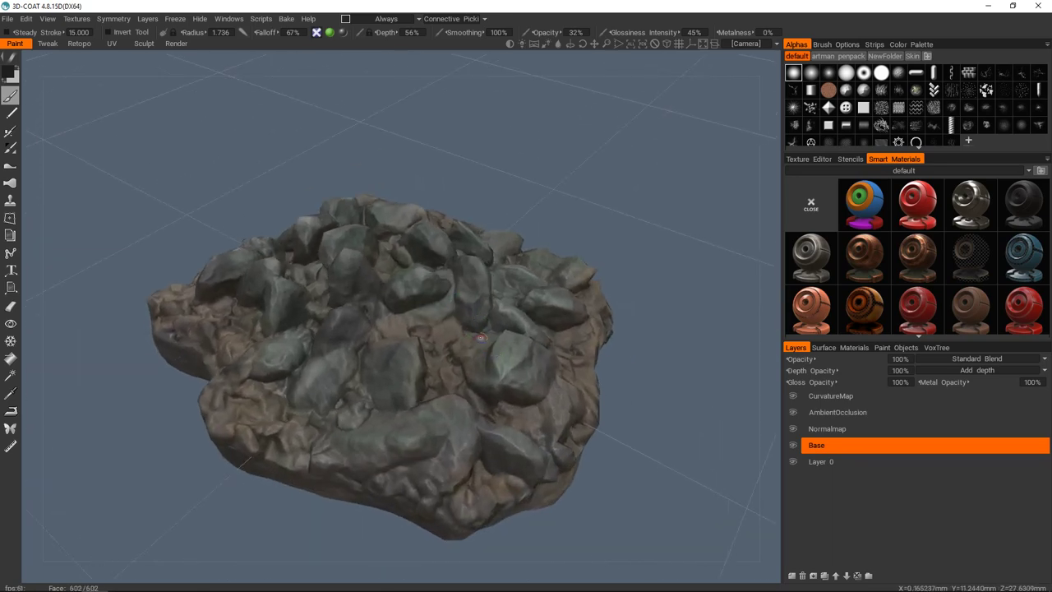
{"action": "key", "text": "w"}
{"action": "right_click_drag", "start_coordinate": [475, 340], "coordinate": [493, 288]}
{"action": "scroll", "coordinate": [509, 300], "scroll_direction": "down", "scroll_amount": 5}
{"action": "left_click_drag", "start_coordinate": [511, 301], "coordinate": [406, 295], "text": "alt"}
{"action": "scroll", "coordinate": [432, 342], "scroll_direction": "up", "scroll_amount": 5}
{"action": "left_click_drag", "start_coordinate": [433, 347], "coordinate": [479, 363], "text": "alt"}
{"action": "right_click_drag", "start_coordinate": [479, 363], "coordinate": [480, 337]}
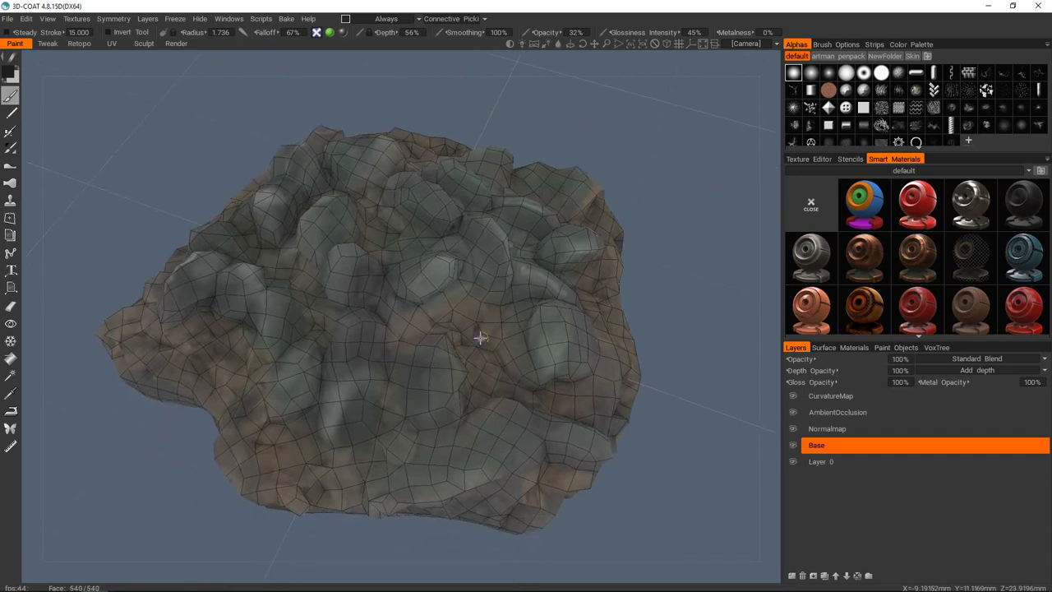
{"action": "key", "text": "5"}
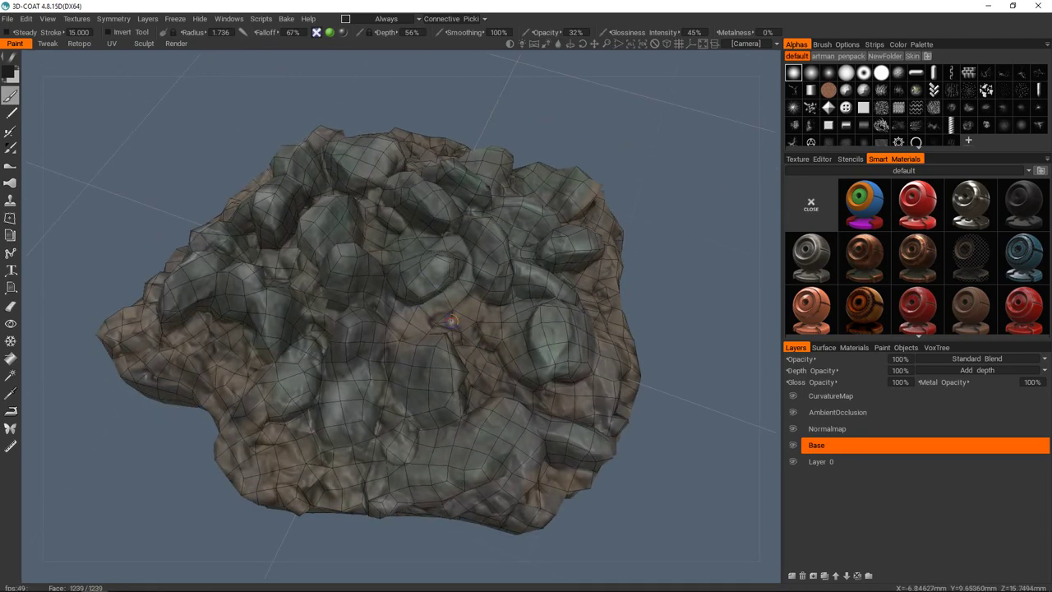
{"action": "key", "text": "1"}
- Examine the fully shaded rock model without its wireframe, from the side and above at several distances
{"action": "left_click_drag", "start_coordinate": [454, 331], "coordinate": [419, 324], "text": "alt"}
{"action": "scroll", "coordinate": [430, 333], "scroll_direction": "down", "scroll_amount": 5}
{"action": "scroll", "coordinate": [448, 327], "scroll_direction": "up", "scroll_amount": 2}
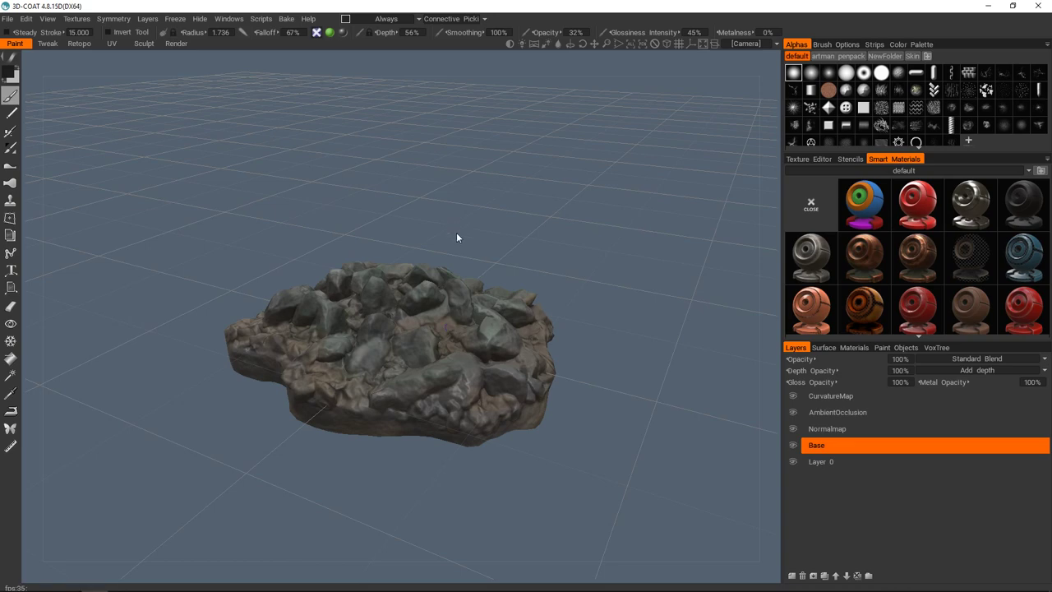
{"action": "left_click_drag", "start_coordinate": [477, 321], "coordinate": [460, 349], "text": "alt"}
{"action": "scroll", "coordinate": [455, 344], "scroll_direction": "down", "scroll_amount": 3}
{"action": "scroll", "coordinate": [441, 305], "scroll_direction": "up", "scroll_amount": 3}
{"action": "scroll", "coordinate": [457, 370], "scroll_direction": "up", "scroll_amount": 3}
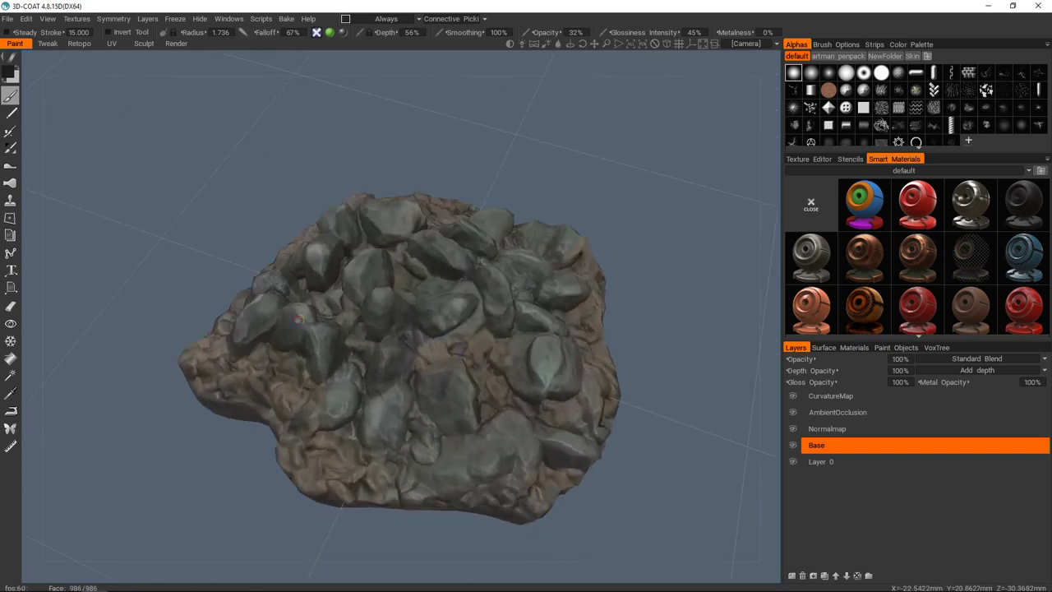
{"action": "left_click_drag", "start_coordinate": [475, 390], "coordinate": [381, 317], "text": "alt"}
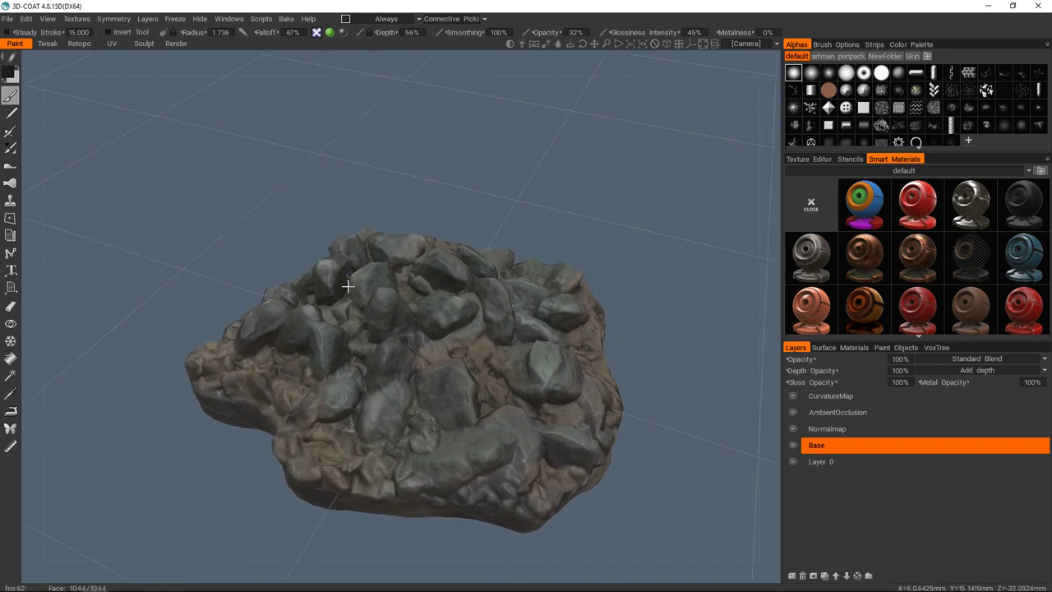
{"action": "right_click_drag", "start_coordinate": [477, 389], "coordinate": [462, 331], "text": "alt"}
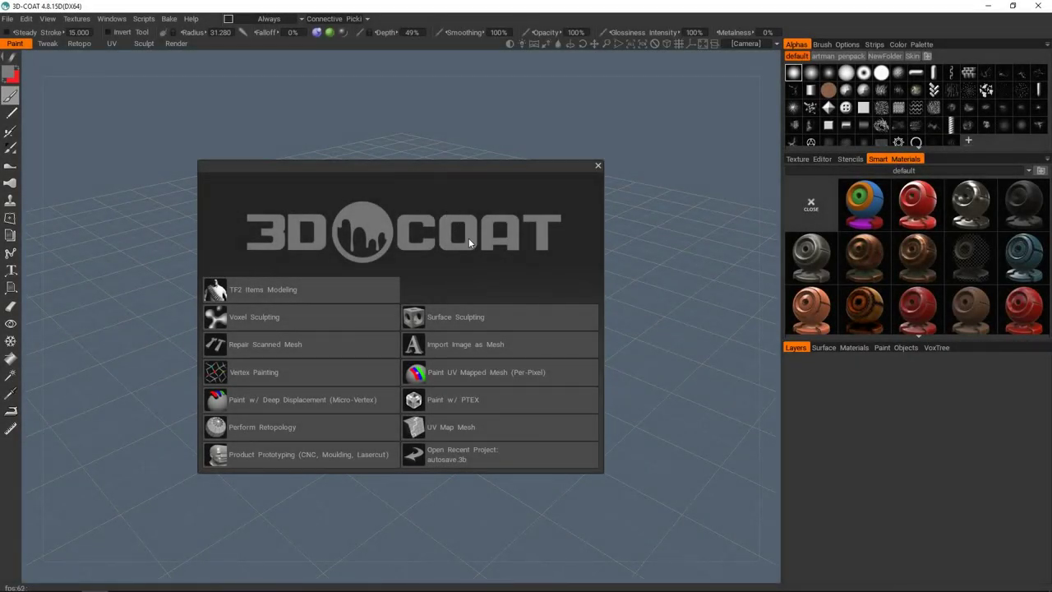
- Start a new voxel sculpting scene with an empty volume
{"action": "left_click", "coordinate": [306, 321]}
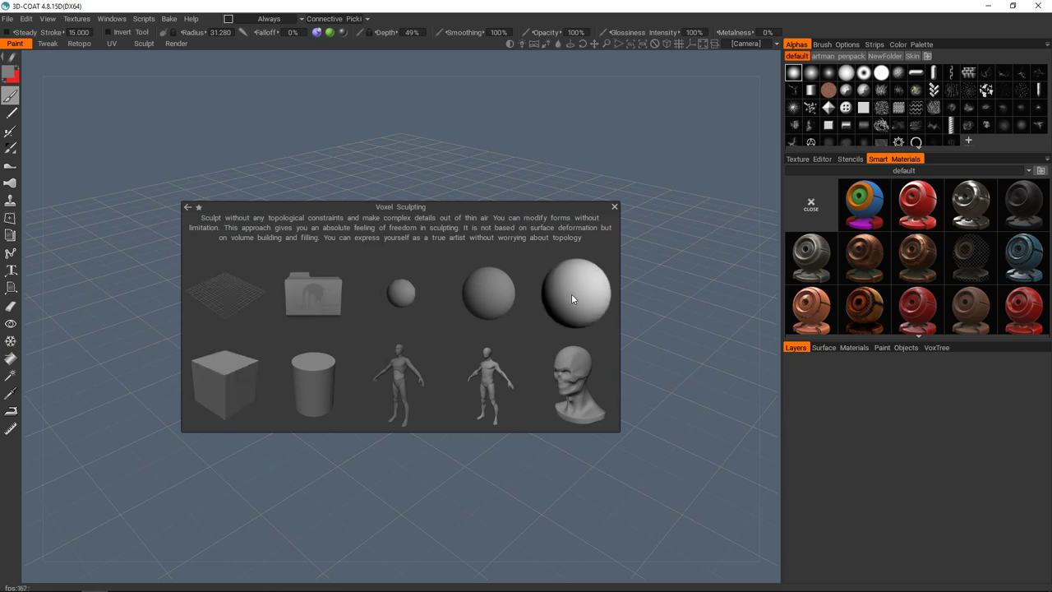
{"action": "left_click", "coordinate": [231, 302]}
{"action": "middle_click_drag", "start_coordinate": [425, 307], "coordinate": [386, 279]}
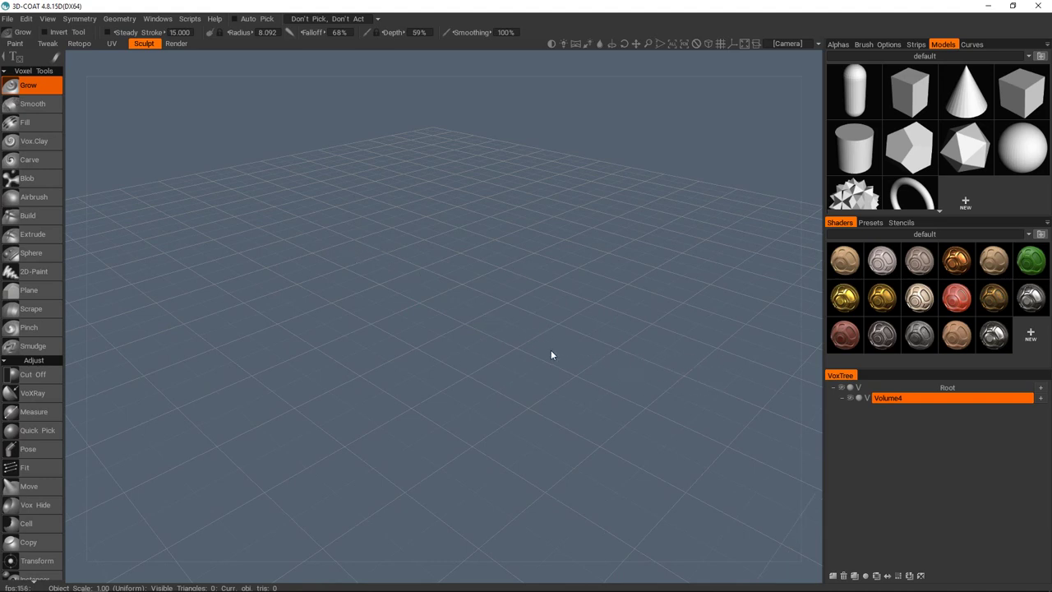
- Rename the empty volume as Floor
{"action": "double_click", "coordinate": [904, 396]}
{"action": "type", "text": "Floor"}
{"action": "key", "text": "Return"}
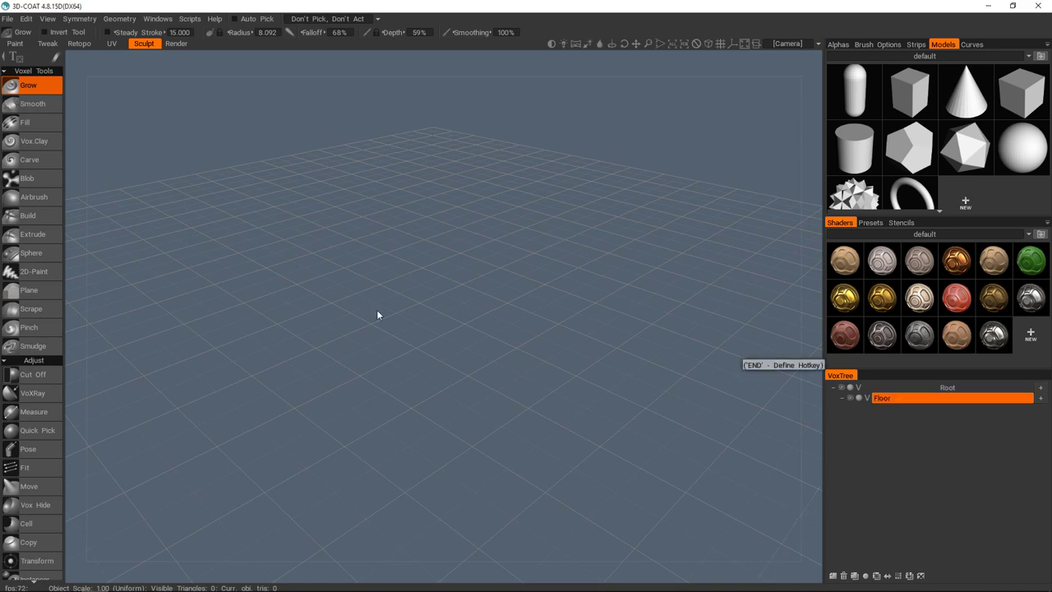
{"action": "left_click_drag", "start_coordinate": [481, 307], "coordinate": [445, 330]}
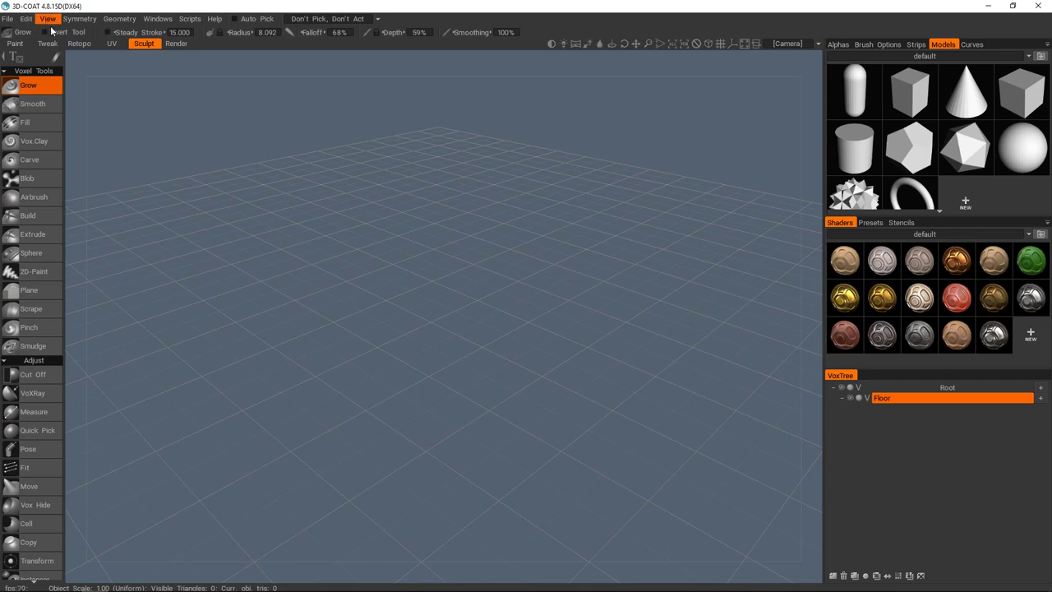
- Set up a cube primitive at the origin and reshape it into a flat slab about 81 × 17 × 87
{"action": "key", "text": "space"}
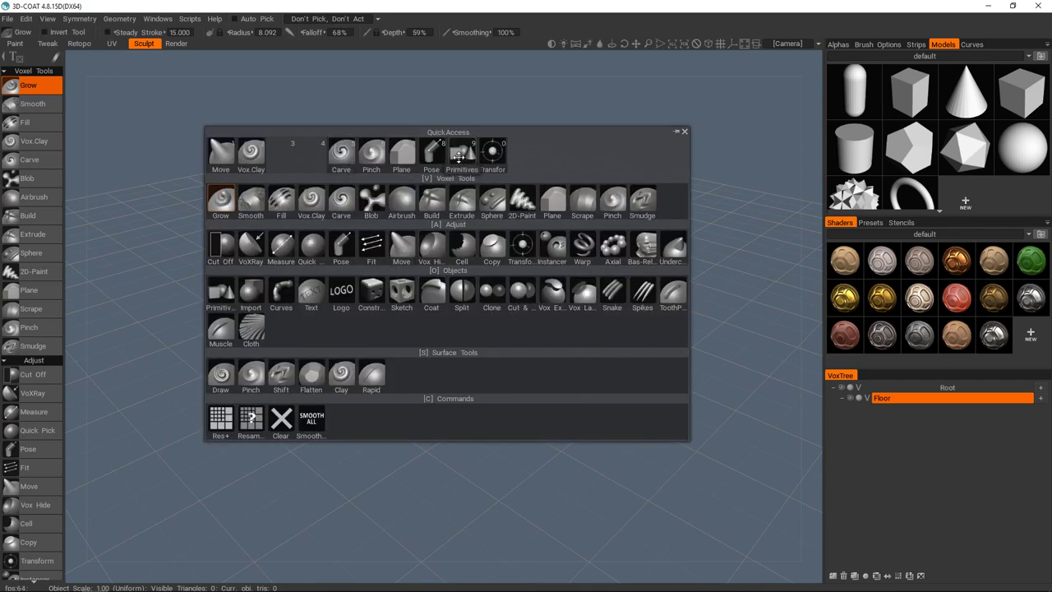
{"action": "left_click", "coordinate": [461, 154]}
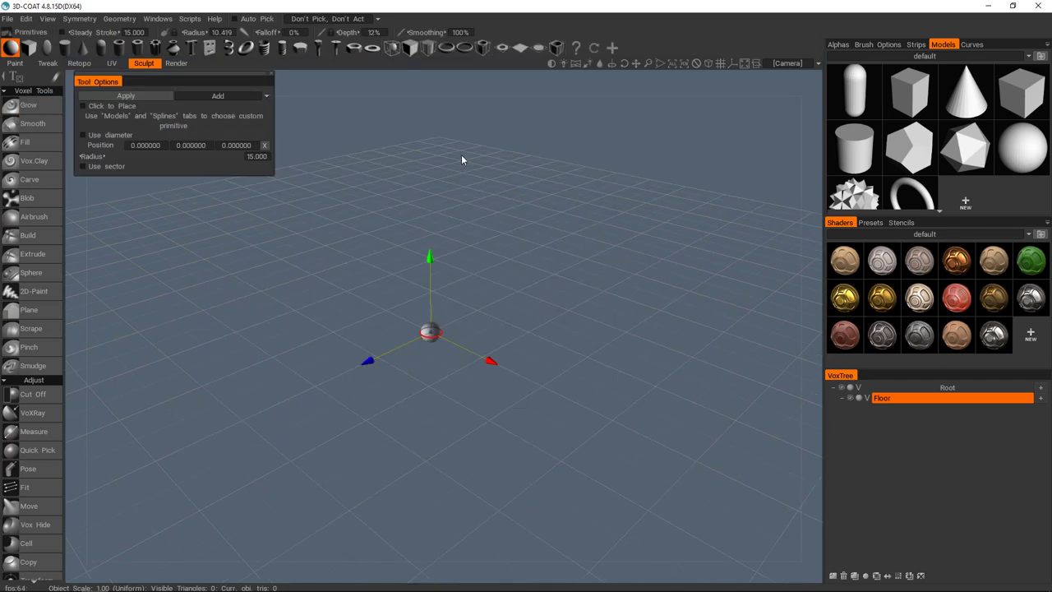
{"action": "left_click", "coordinate": [30, 49]}
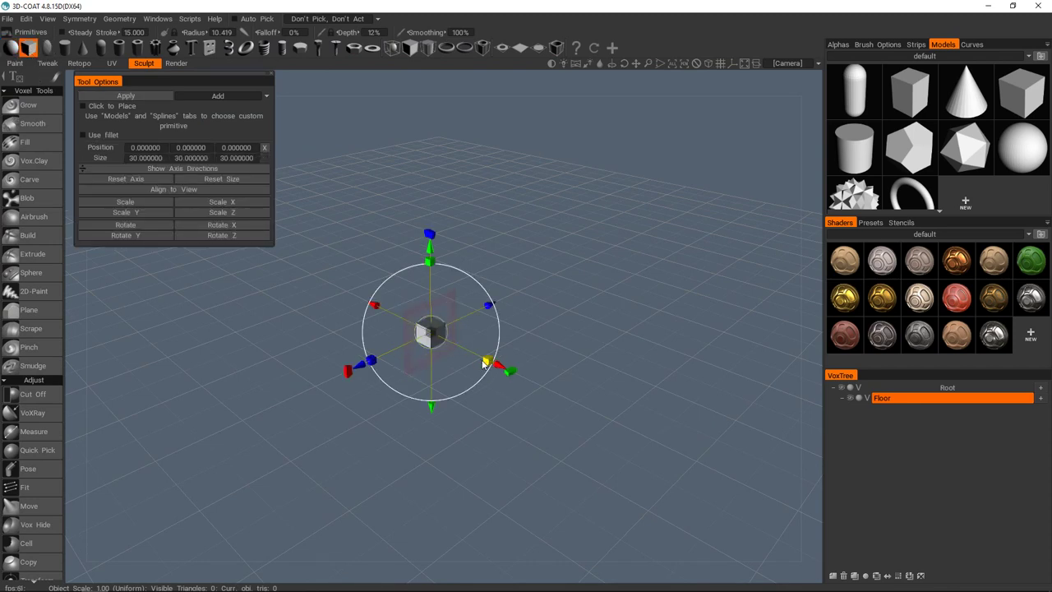
{"action": "left_click_drag", "start_coordinate": [497, 372], "coordinate": [641, 450]}
{"action": "left_click_drag", "start_coordinate": [584, 413], "coordinate": [588, 415]}
{"action": "left_click_drag", "start_coordinate": [372, 362], "coordinate": [289, 429]}
{"action": "mouse_move", "coordinate": [433, 338]}
{"action": "left_mouse_down"}
{"action": "mouse_move", "coordinate": [445, 342]}
{"action": "mouse_move", "coordinate": [435, 338]}
{"action": "left_mouse_up"}
{"action": "key", "text": "ctrl+z"}
{"action": "left_click_drag", "start_coordinate": [533, 310], "coordinate": [499, 259]}
{"action": "middle_click_drag", "start_coordinate": [608, 243], "coordinate": [570, 262]}
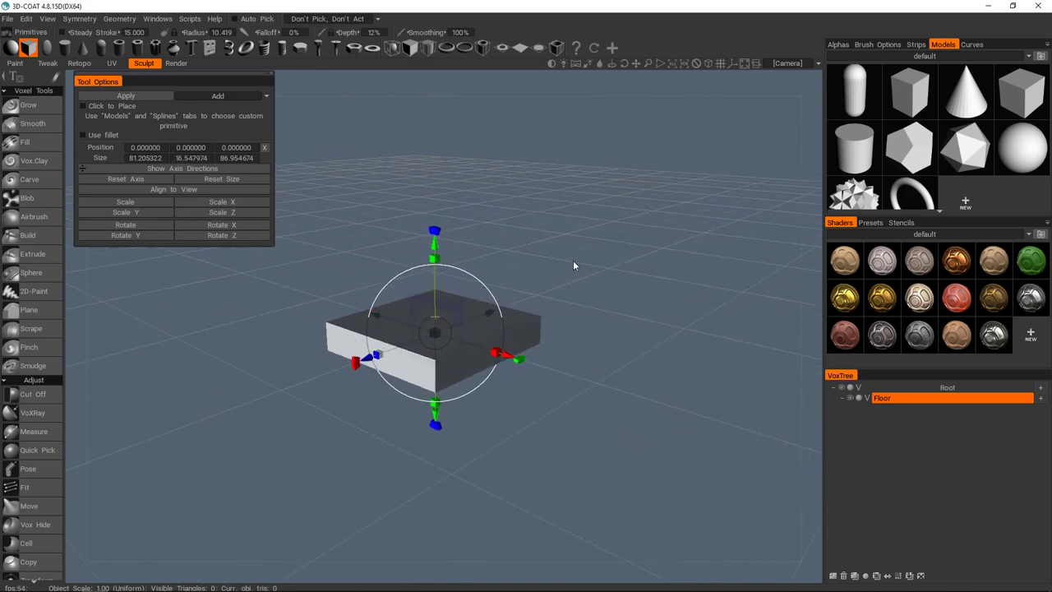
- Apply the slab-shaped primitive to the Floor volume
{"action": "scroll", "coordinate": [571, 263], "scroll_direction": "up", "scroll_amount": 4}
{"action": "left_click_drag", "start_coordinate": [557, 267], "coordinate": [552, 284]}
{"action": "middle_click_drag", "start_coordinate": [545, 285], "coordinate": [553, 266]}
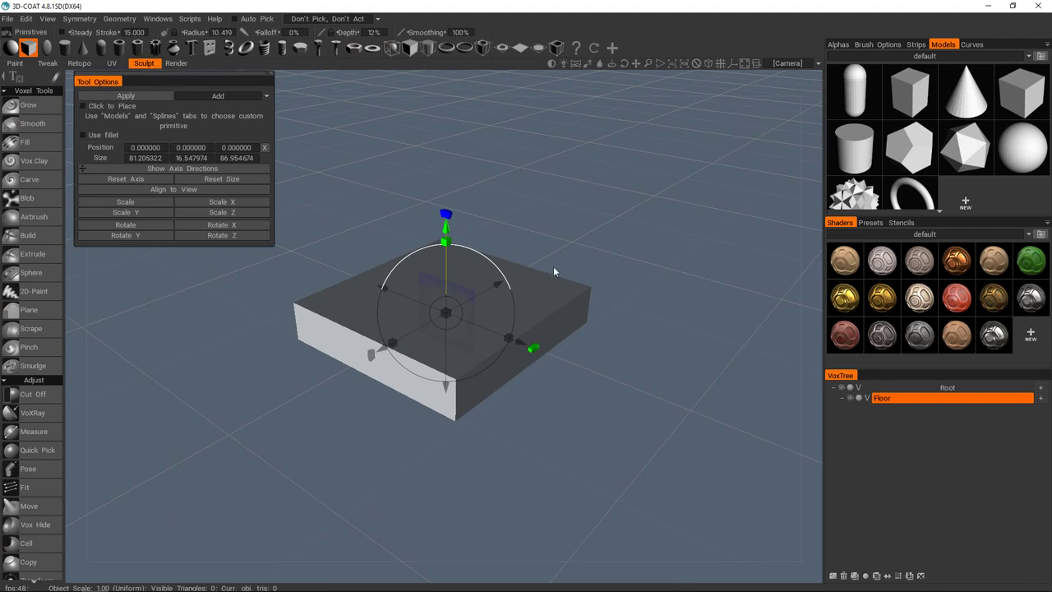
{"action": "key", "text": "Return"}
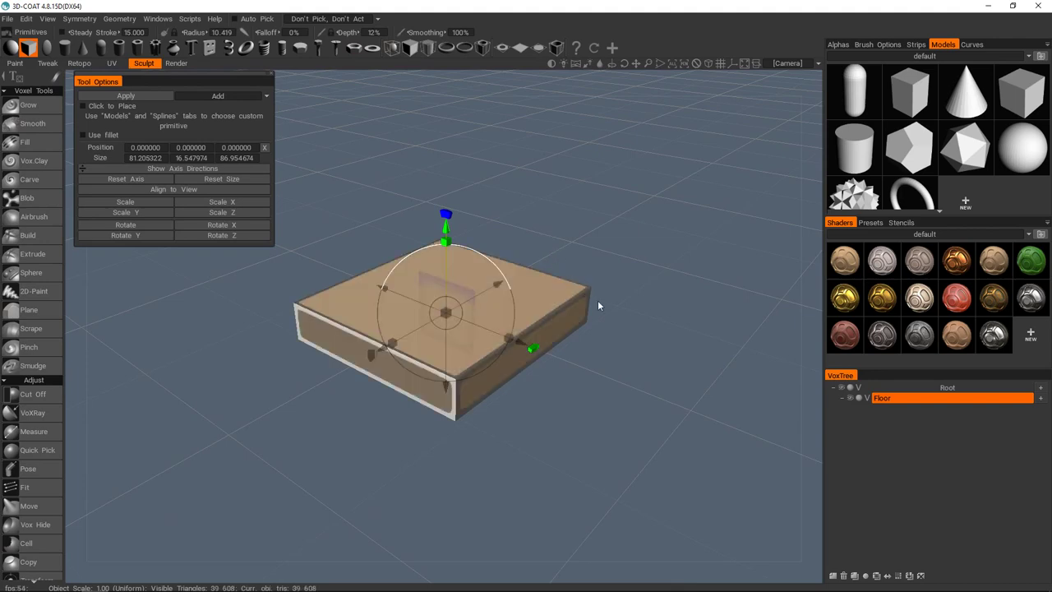
- Switch to the Move tool for reshaping the Floor slab
{"action": "key", "text": "space"}
{"action": "left_click", "coordinate": [356, 177]}
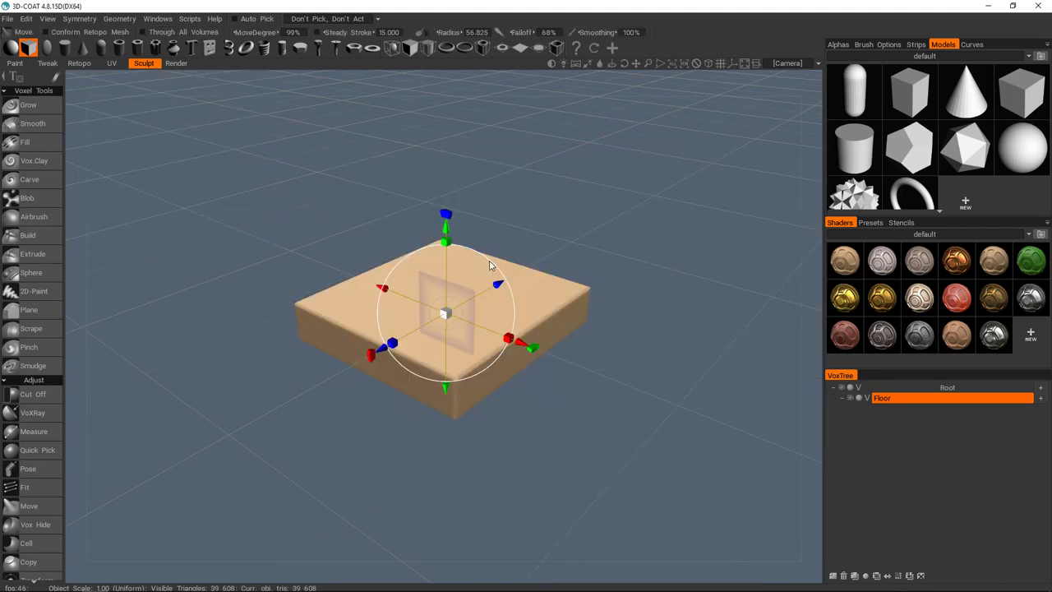
{"action": "mouse_move", "coordinate": [401, 304]}
{"action": "left_mouse_down", "text": "alt"}
{"action": "mouse_move", "coordinate": [458, 272]}
{"action": "mouse_move", "coordinate": [391, 258]}
{"action": "left_mouse_up", "text": "alt"}
{"action": "middle_click_drag", "start_coordinate": [391, 258], "coordinate": [477, 258]}
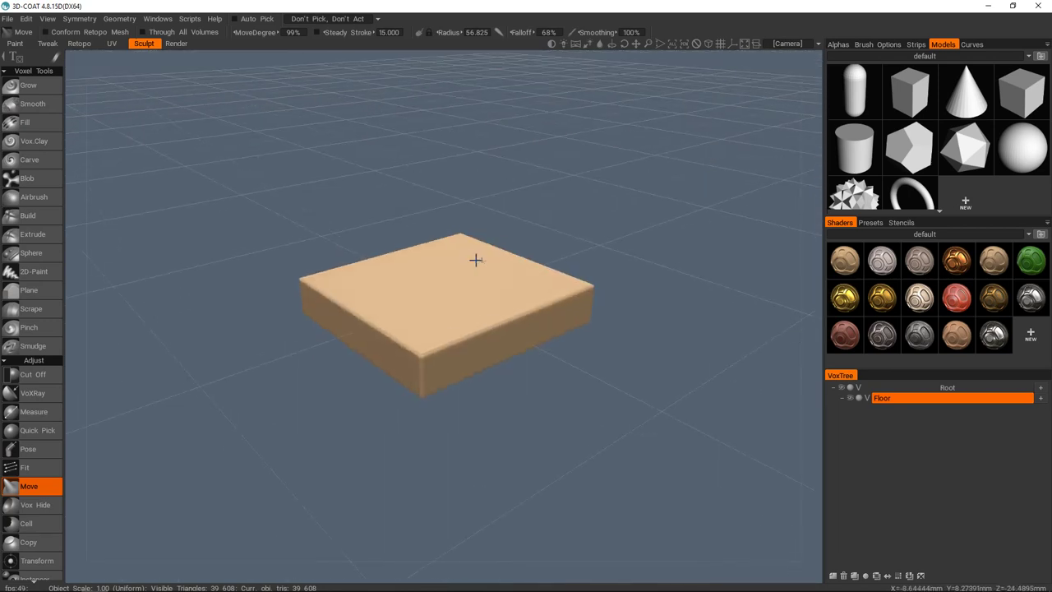
{"action": "mouse_move", "coordinate": [459, 247]}
{"action": "left_mouse_down", "text": "alt"}
{"action": "mouse_move", "coordinate": [458, 266]}
{"action": "mouse_move", "coordinate": [461, 255]}
{"action": "left_mouse_up", "text": "alt"}
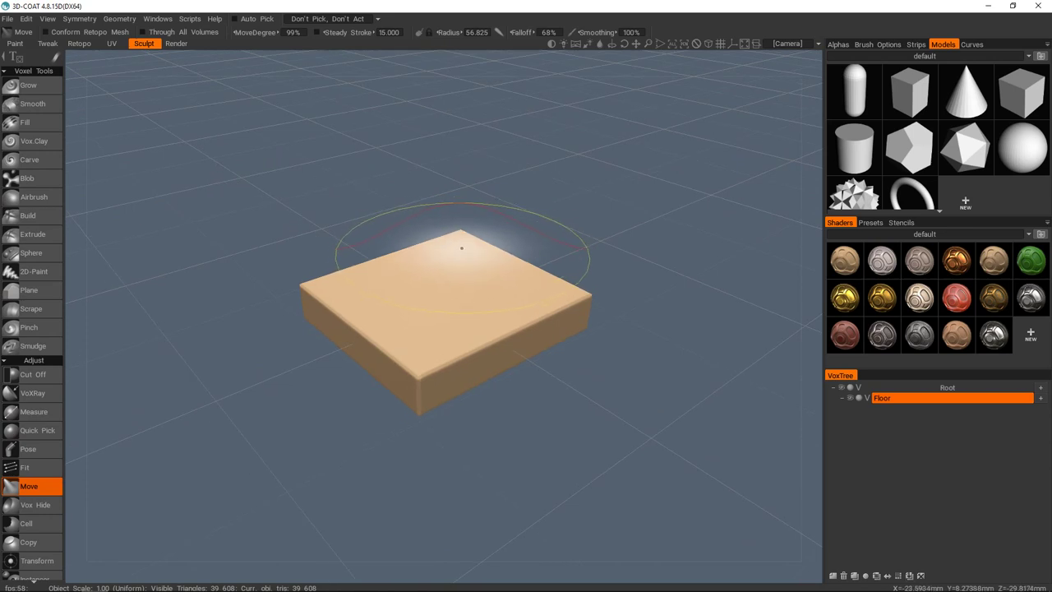
{"action": "mouse_move", "coordinate": [459, 244]}
{"action": "middle_mouse_down"}
{"action": "mouse_move", "coordinate": [403, 265]}
{"action": "mouse_move", "coordinate": [469, 263]}
{"action": "middle_mouse_up"}
- Try to pull the slab's far corner upward with the Move tool, and undo it
{"action": "left_click_drag", "start_coordinate": [456, 240], "coordinate": [456, 189]}
{"action": "middle_click_drag", "start_coordinate": [457, 189], "coordinate": [605, 230]}
{"action": "middle_click_drag", "start_coordinate": [320, 239], "coordinate": [477, 268]}
{"action": "key", "text": "ctrl+z"}
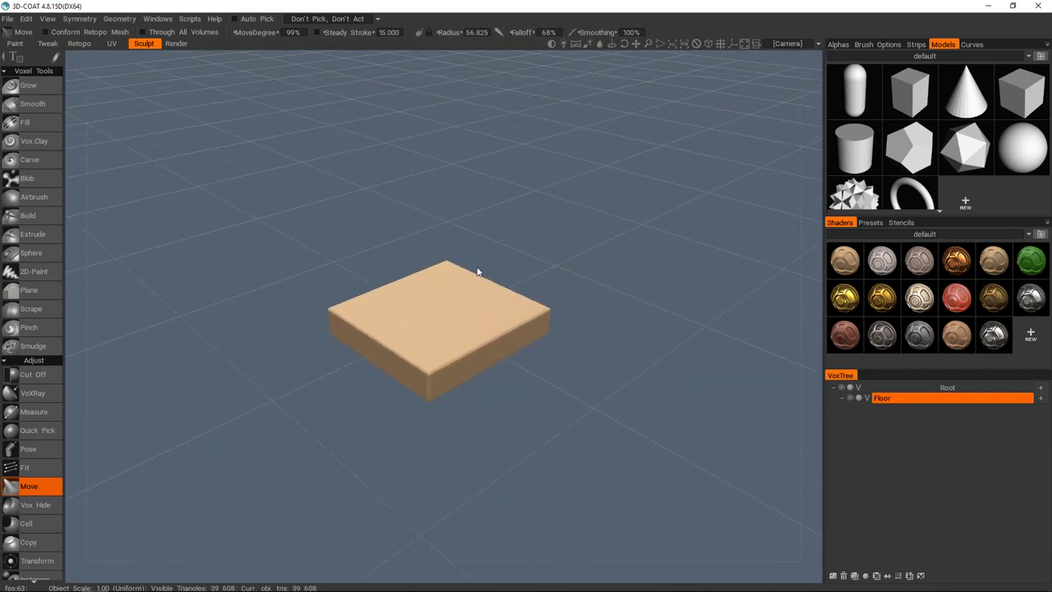
{"action": "scroll", "coordinate": [473, 269], "scroll_direction": "up", "scroll_amount": 4}
{"action": "left_click_drag", "start_coordinate": [465, 272], "coordinate": [481, 253], "text": "alt"}
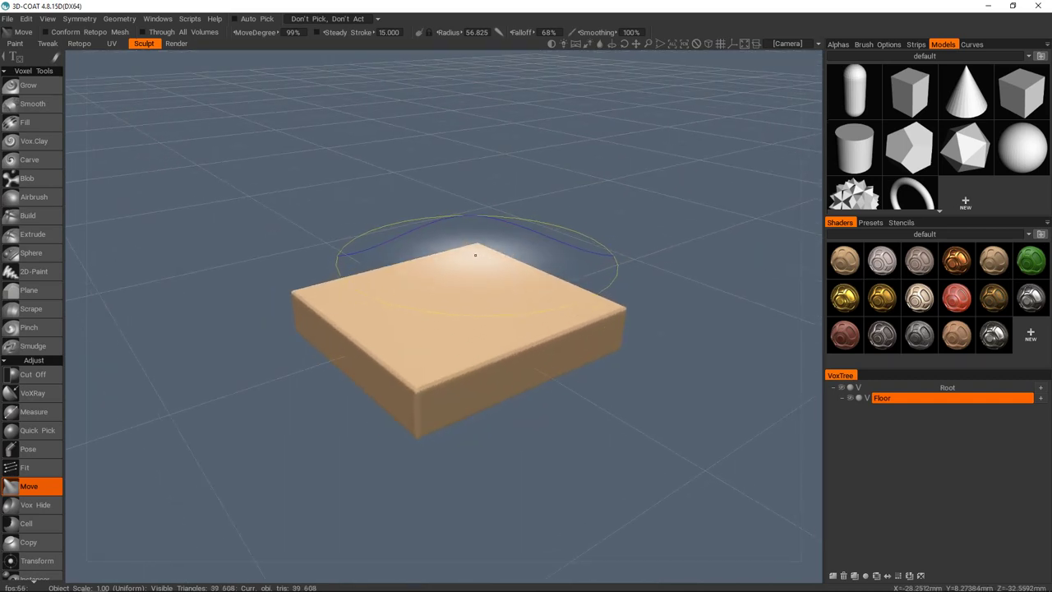
- Try to raise tall peaks at the slab's rear corners with the Move tool, and undo the last pull
{"action": "left_click_drag", "start_coordinate": [446, 258], "coordinate": [612, 234], "text": "alt"}
{"action": "left_click_drag", "start_coordinate": [523, 291], "coordinate": [557, 203]}
{"action": "mouse_move", "coordinate": [526, 237]}
{"action": "middle_mouse_down"}
{"action": "mouse_move", "coordinate": [681, 258]}
{"action": "mouse_move", "coordinate": [575, 267]}
{"action": "middle_mouse_up"}
{"action": "mouse_move", "coordinate": [550, 305]}
{"action": "middle_mouse_down"}
{"action": "mouse_move", "coordinate": [603, 305]}
{"action": "mouse_move", "coordinate": [554, 287]}
{"action": "mouse_move", "coordinate": [440, 294]}
{"action": "middle_mouse_up"}
{"action": "right_click_drag", "start_coordinate": [440, 294], "coordinate": [380, 260], "text": "alt"}
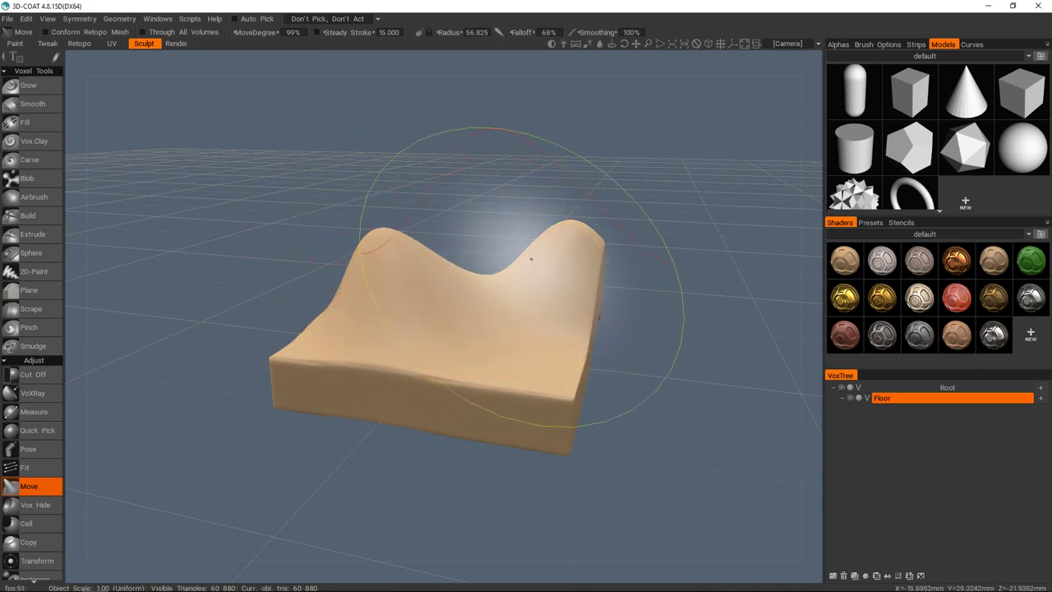
{"action": "key", "text": "ctrl+z"}
{"action": "mouse_move", "coordinate": [437, 322]}
{"action": "left_mouse_down", "text": "alt"}
{"action": "mouse_move", "coordinate": [460, 322]}
{"action": "mouse_move", "coordinate": [446, 325]}
{"action": "left_mouse_up", "text": "alt"}
{"action": "right_click_drag", "start_coordinate": [446, 325], "coordinate": [445, 337], "text": "alt"}
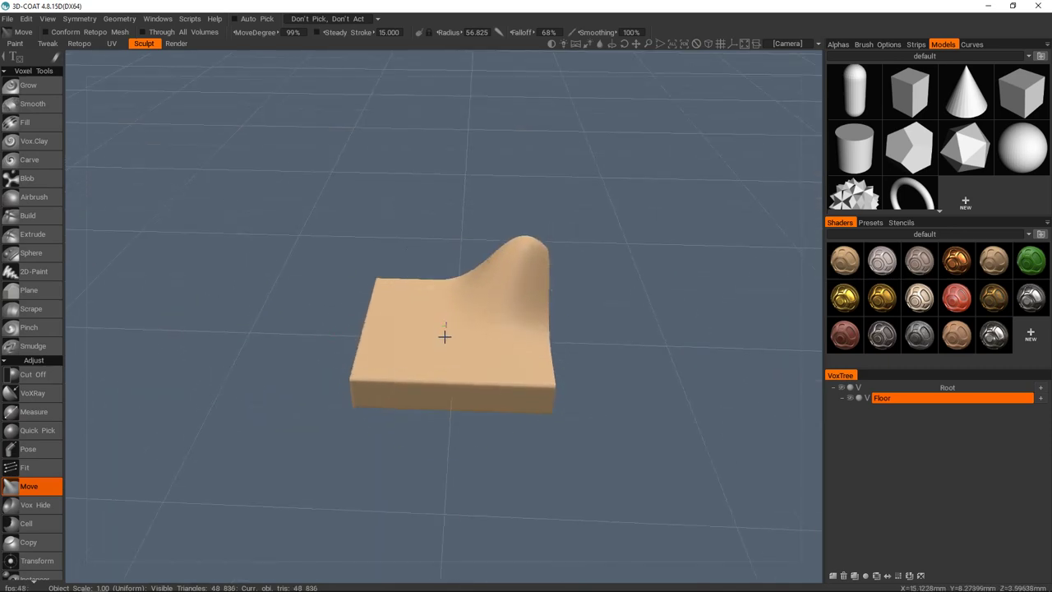
- Push and pull the slab's straight edges into a wavy, irregular outline with the Move tool
{"action": "middle_click_drag", "start_coordinate": [405, 338], "coordinate": [488, 300]}
{"action": "left_click_drag", "start_coordinate": [512, 272], "coordinate": [541, 292]}
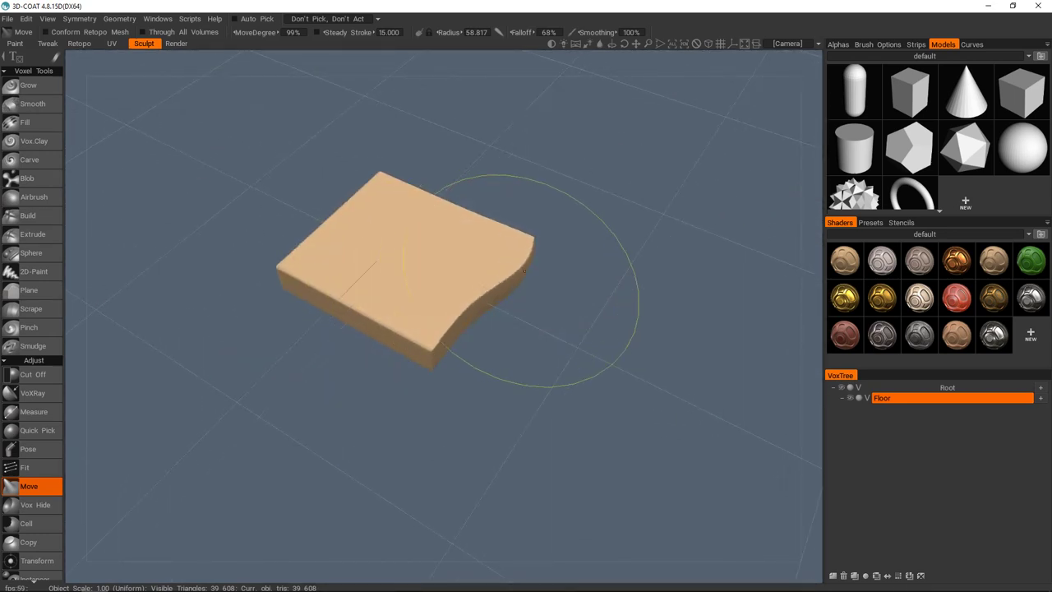
{"action": "left_click_drag", "start_coordinate": [469, 330], "coordinate": [489, 355]}
{"action": "mouse_move", "coordinate": [460, 329]}
{"action": "middle_mouse_down"}
{"action": "mouse_move", "coordinate": [418, 320]}
{"action": "mouse_move", "coordinate": [510, 267]}
{"action": "middle_mouse_up"}
{"action": "left_click_drag", "start_coordinate": [425, 346], "coordinate": [430, 370]}
{"action": "left_click_drag", "start_coordinate": [540, 298], "coordinate": [537, 327]}
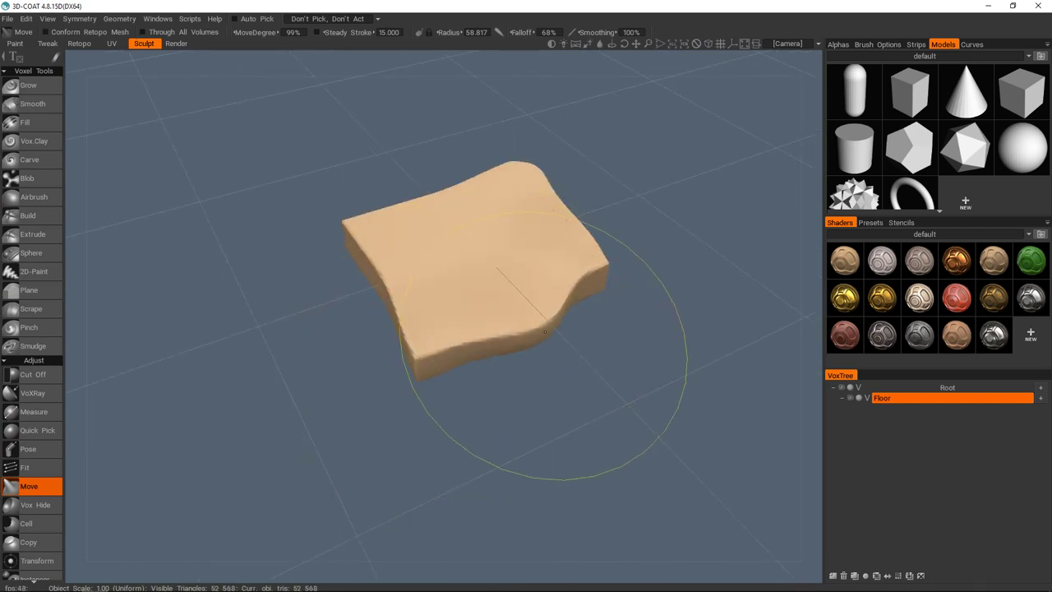
- Pull one side of the slab outward and adjust the neighbouring edges to make the outline more irregular
{"action": "mouse_move", "coordinate": [329, 301]}
{"action": "left_mouse_down", "text": "alt"}
{"action": "mouse_move", "coordinate": [580, 218]}
{"action": "mouse_move", "coordinate": [331, 324]}
{"action": "left_mouse_up", "text": "alt"}
{"action": "left_click_drag", "start_coordinate": [266, 275], "coordinate": [211, 298]}
{"action": "mouse_move", "coordinate": [300, 251]}
{"action": "left_mouse_down", "text": "alt"}
{"action": "mouse_move", "coordinate": [272, 251]}
{"action": "mouse_move", "coordinate": [373, 295]}
{"action": "mouse_move", "coordinate": [340, 277]}
{"action": "left_mouse_up", "text": "alt"}
{"action": "right_click_drag", "start_coordinate": [340, 277], "coordinate": [375, 286], "text": "alt"}
{"action": "mouse_move", "coordinate": [374, 285]}
{"action": "middle_mouse_down"}
{"action": "mouse_move", "coordinate": [400, 287]}
{"action": "mouse_move", "coordinate": [356, 293]}
{"action": "mouse_move", "coordinate": [398, 292]}
{"action": "middle_mouse_up"}
{"action": "left_click_drag", "start_coordinate": [396, 319], "coordinate": [407, 335]}
{"action": "left_click_drag", "start_coordinate": [492, 313], "coordinate": [502, 325]}
- Reshape the slab's sides and top surface into gently uneven heights, working around it at low viewing angles
{"action": "mouse_move", "coordinate": [505, 326]}
{"action": "middle_mouse_down"}
{"action": "mouse_move", "coordinate": [514, 331]}
{"action": "mouse_move", "coordinate": [468, 272]}
{"action": "mouse_move", "coordinate": [383, 277]}
{"action": "mouse_move", "coordinate": [404, 287]}
{"action": "mouse_move", "coordinate": [359, 296]}
{"action": "middle_mouse_up"}
{"action": "left_click_drag", "start_coordinate": [374, 298], "coordinate": [373, 282]}
{"action": "middle_click_drag", "start_coordinate": [364, 265], "coordinate": [351, 288]}
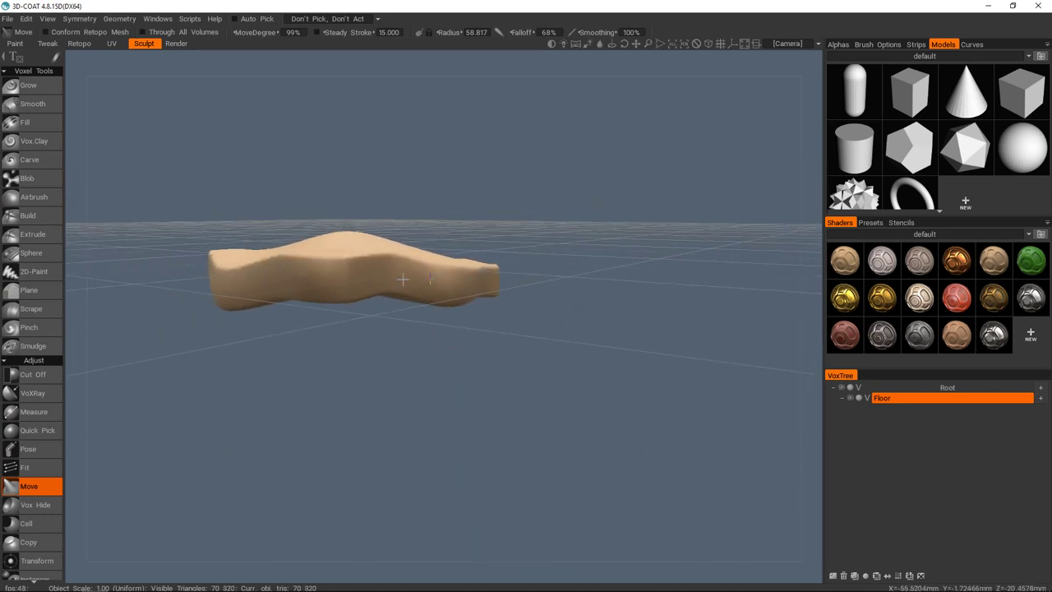
{"action": "left_click_drag", "start_coordinate": [284, 265], "coordinate": [278, 272]}
{"action": "left_click_drag", "start_coordinate": [418, 256], "coordinate": [396, 270]}
{"action": "mouse_move", "coordinate": [394, 271]}
{"action": "middle_mouse_down"}
{"action": "mouse_move", "coordinate": [356, 277]}
{"action": "mouse_move", "coordinate": [435, 275]}
{"action": "mouse_move", "coordinate": [431, 312]}
{"action": "mouse_move", "coordinate": [296, 296]}
{"action": "middle_mouse_up"}
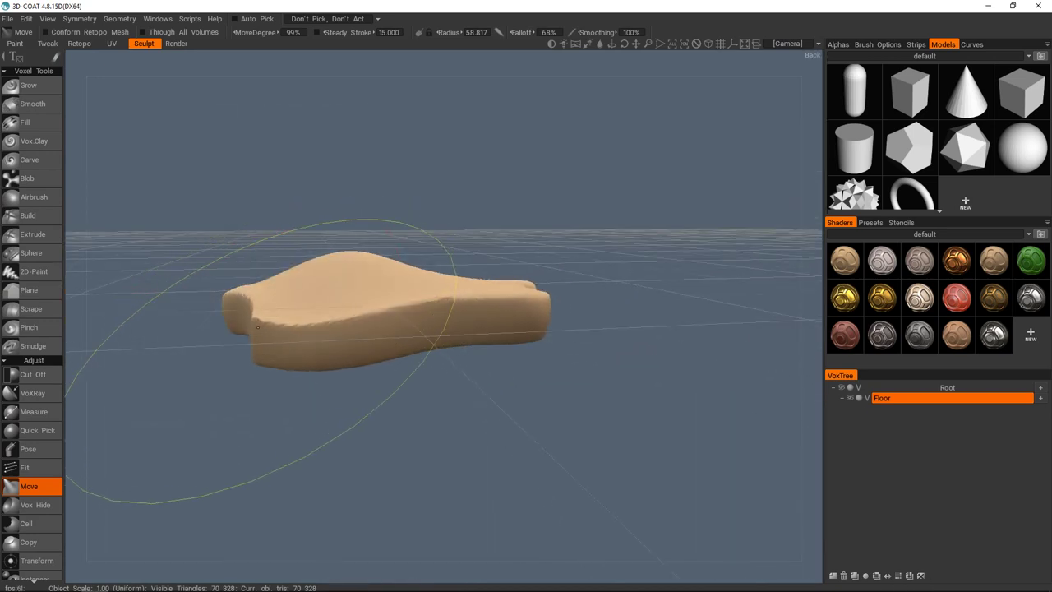
{"action": "left_click_drag", "start_coordinate": [283, 304], "coordinate": [285, 282]}
{"action": "mouse_move", "coordinate": [359, 305]}
{"action": "middle_mouse_down"}
{"action": "mouse_move", "coordinate": [539, 283]}
{"action": "mouse_move", "coordinate": [524, 301]}
{"action": "mouse_move", "coordinate": [392, 314]}
{"action": "mouse_move", "coordinate": [391, 298]}
{"action": "mouse_move", "coordinate": [490, 317]}
{"action": "mouse_move", "coordinate": [430, 303]}
{"action": "mouse_move", "coordinate": [423, 396]}
{"action": "mouse_move", "coordinate": [505, 309]}
{"action": "mouse_move", "coordinate": [465, 317]}
{"action": "mouse_move", "coordinate": [419, 291]}
{"action": "mouse_move", "coordinate": [427, 328]}
{"action": "mouse_move", "coordinate": [453, 301]}
{"action": "mouse_move", "coordinate": [438, 298]}
{"action": "mouse_move", "coordinate": [535, 277]}
{"action": "mouse_move", "coordinate": [482, 297]}
{"action": "mouse_move", "coordinate": [439, 296]}
{"action": "mouse_move", "coordinate": [446, 310]}
{"action": "mouse_move", "coordinate": [458, 305]}
{"action": "mouse_move", "coordinate": [445, 272]}
{"action": "middle_mouse_up"}
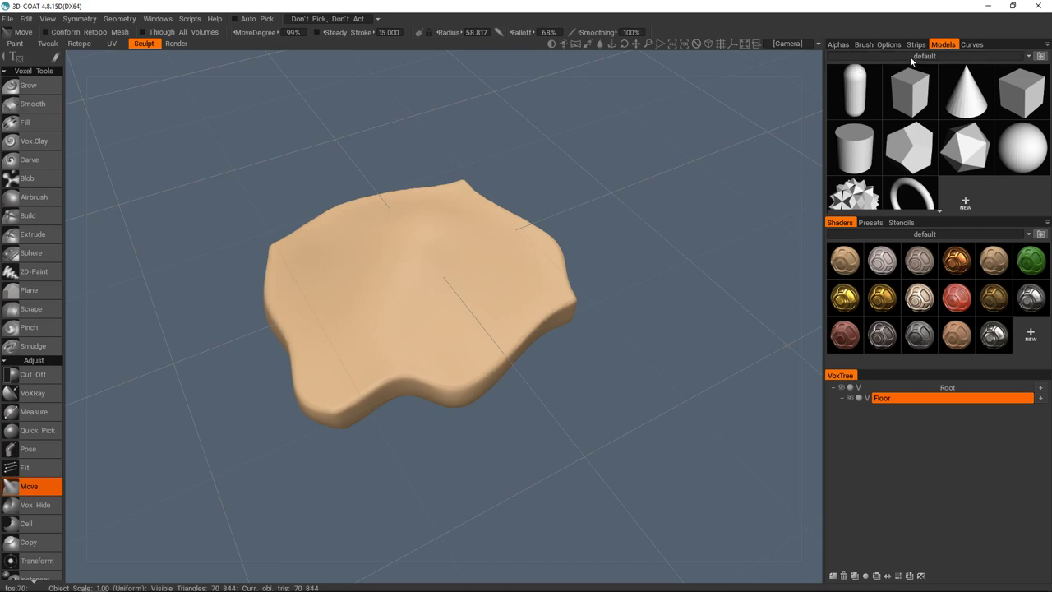
- Show the Custom category of the model library
{"action": "left_click", "coordinate": [157, 18]}
{"action": "mouse_move", "coordinate": [184, 36]}
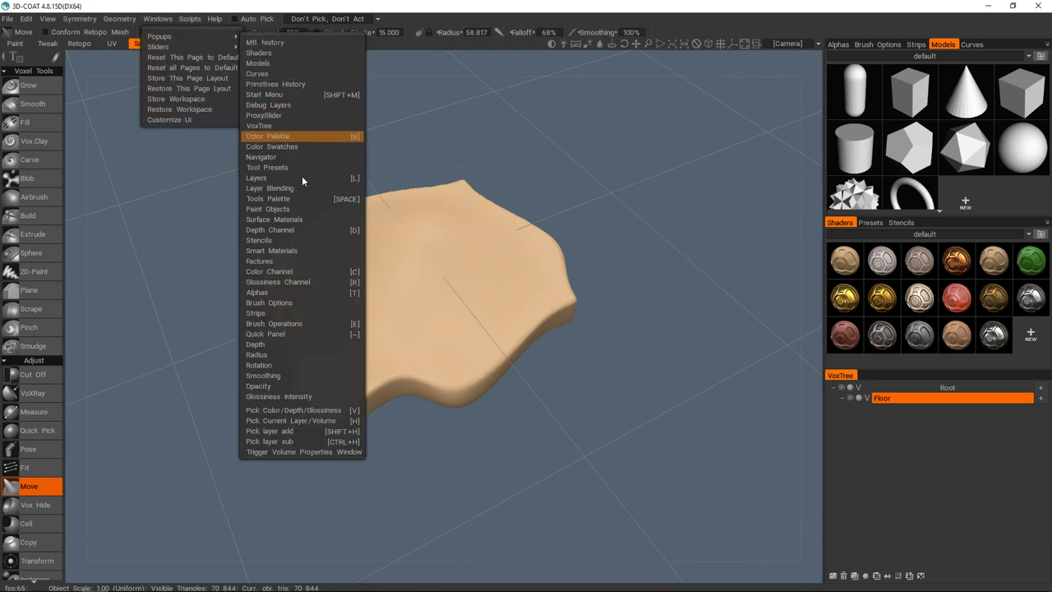
{"action": "left_click", "coordinate": [924, 57]}
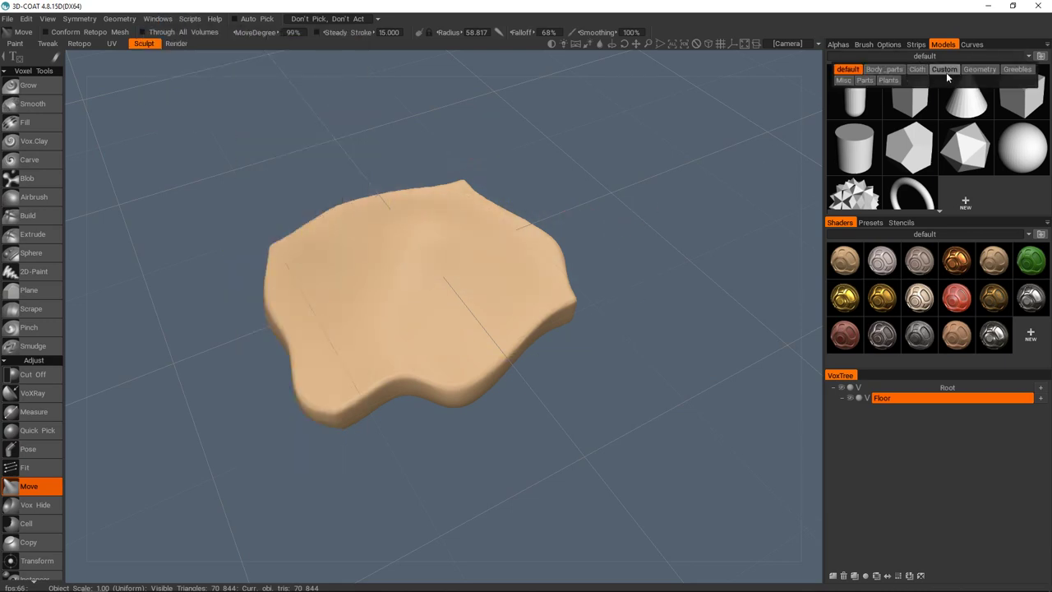
{"action": "left_click", "coordinate": [945, 69]}
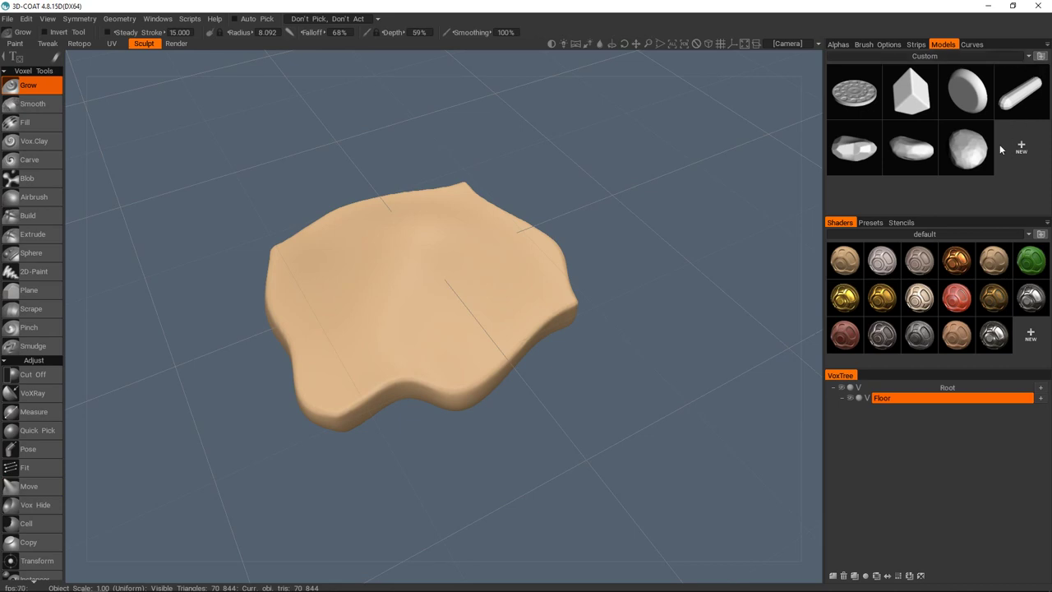
{"action": "middle_click_drag", "start_coordinate": [493, 284], "coordinate": [483, 296], "text": "alt"}
{"action": "scroll", "coordinate": [465, 288], "scroll_direction": "down", "scroll_amount": 2}
{"action": "left_click_drag", "start_coordinate": [462, 287], "coordinate": [462, 265], "text": "alt"}
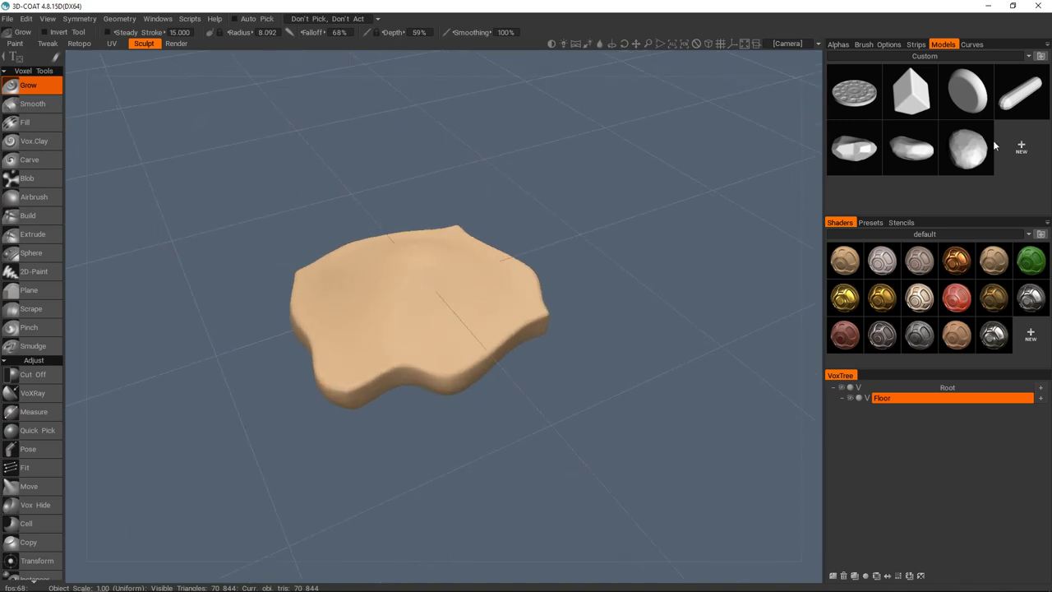
{"action": "scroll", "coordinate": [446, 364], "scroll_direction": "up", "scroll_amount": 3}
{"action": "mouse_move", "coordinate": [447, 364]}
{"action": "left_mouse_down", "text": "alt"}
{"action": "mouse_move", "coordinate": [441, 340]}
{"action": "mouse_move", "coordinate": [456, 356]}
{"action": "left_mouse_up", "text": "alt"}
{"action": "scroll", "coordinate": [460, 331], "scroll_direction": "down", "scroll_amount": 3}
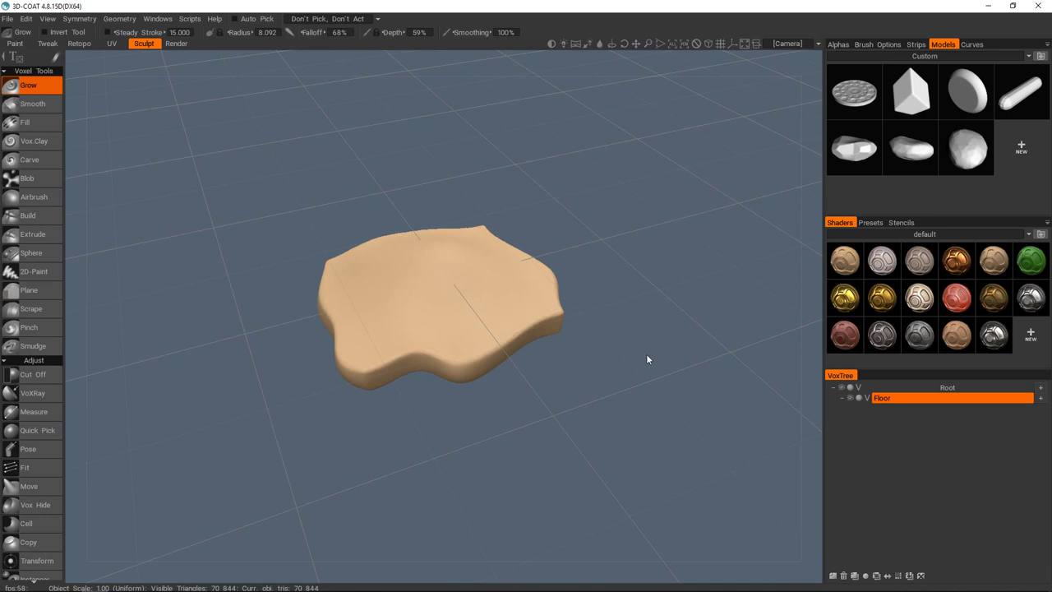
- Add the Floor slab to the Custom model library, skipping the polygon reduction
{"action": "left_click", "coordinate": [1001, 400]}
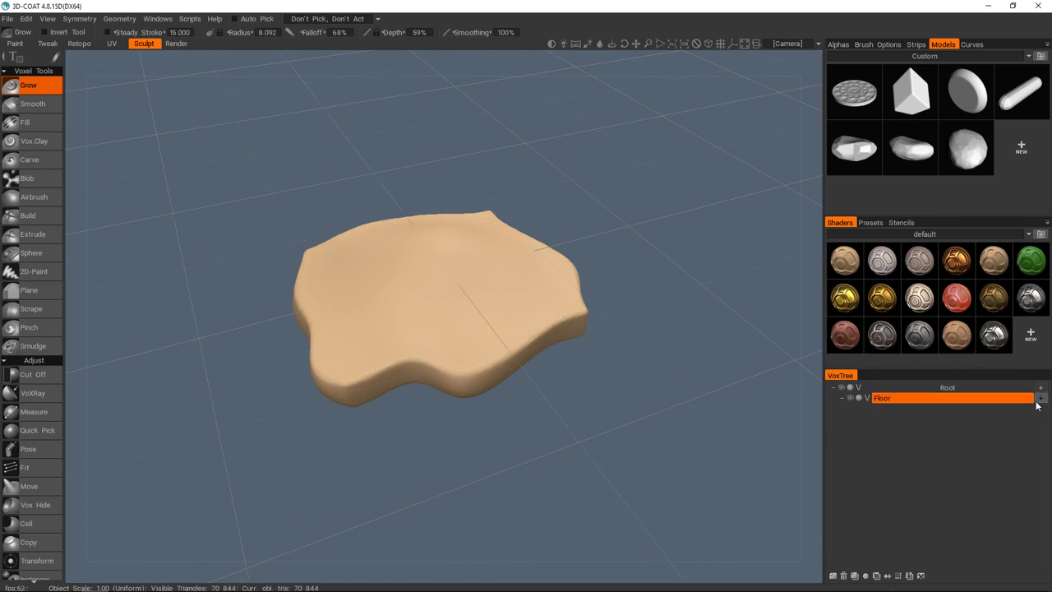
{"action": "left_click_drag", "start_coordinate": [1028, 397], "coordinate": [1021, 148]}
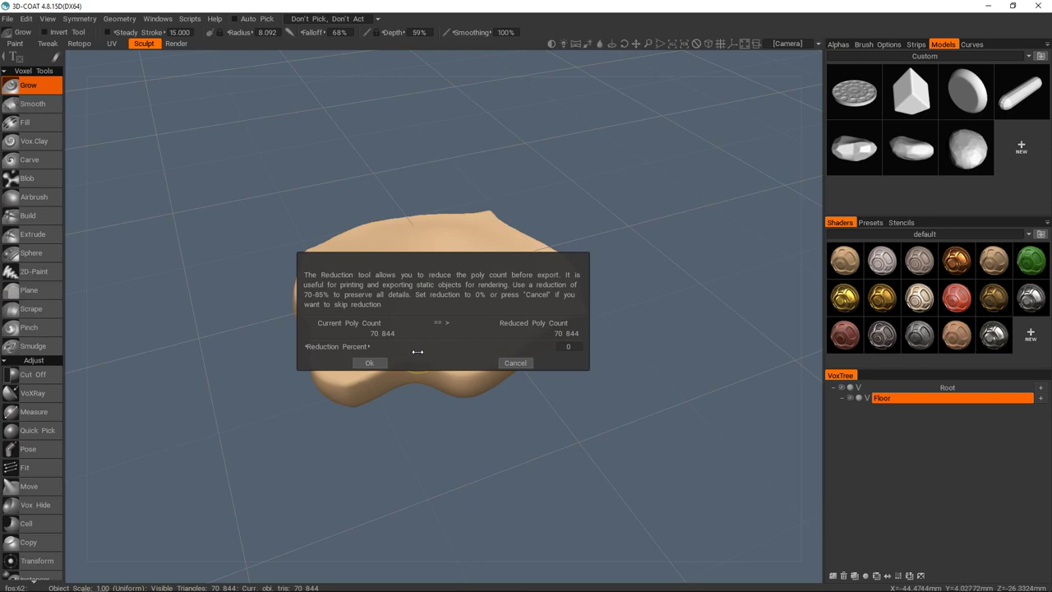
{"action": "left_click_drag", "start_coordinate": [417, 351], "coordinate": [480, 342]}
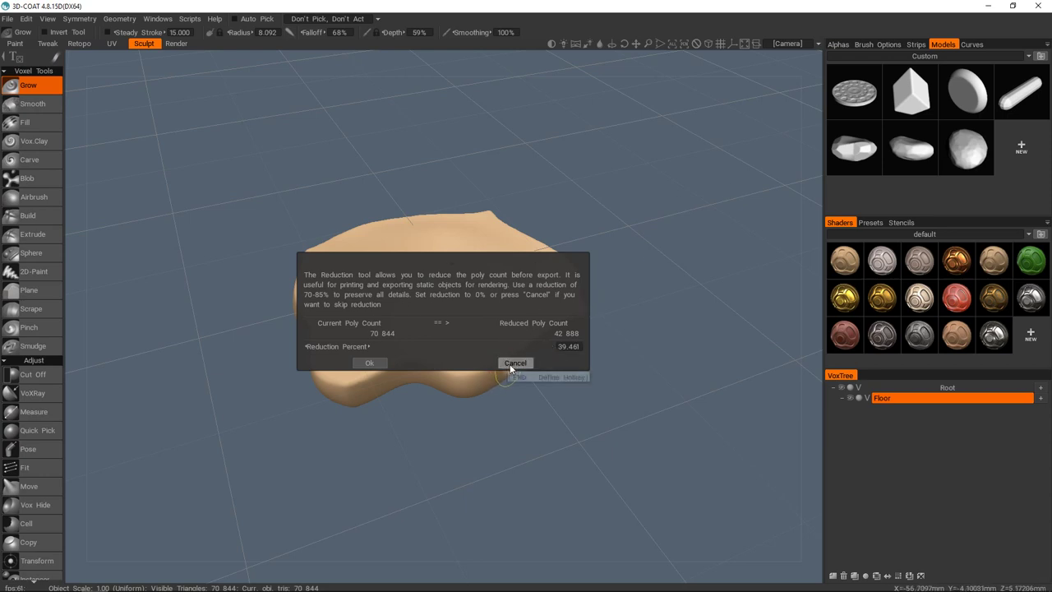
{"action": "left_click_drag", "start_coordinate": [540, 344], "coordinate": [539, 339]}
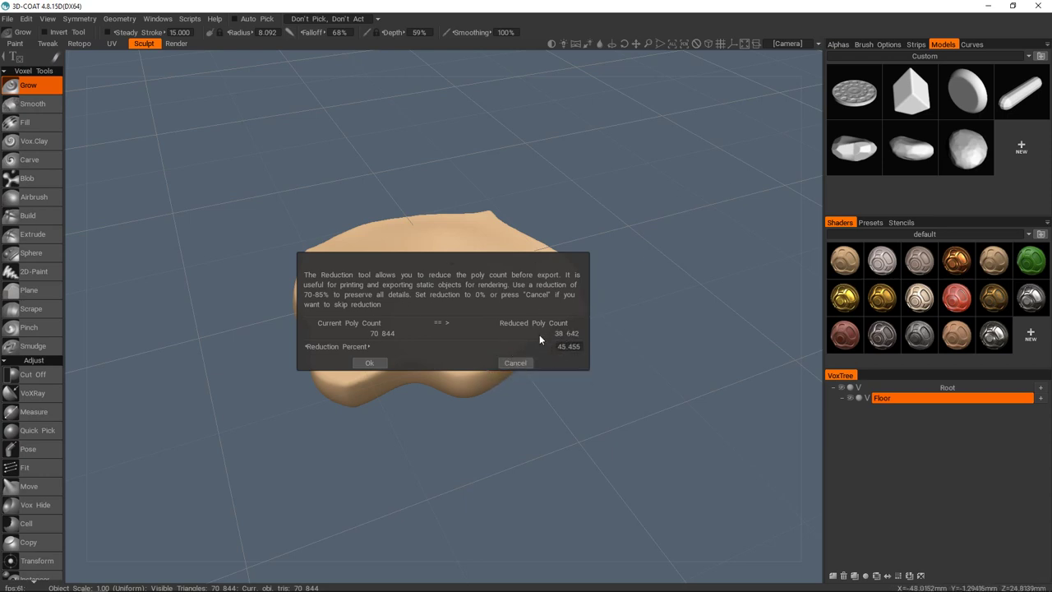
{"action": "left_click", "coordinate": [515, 363]}
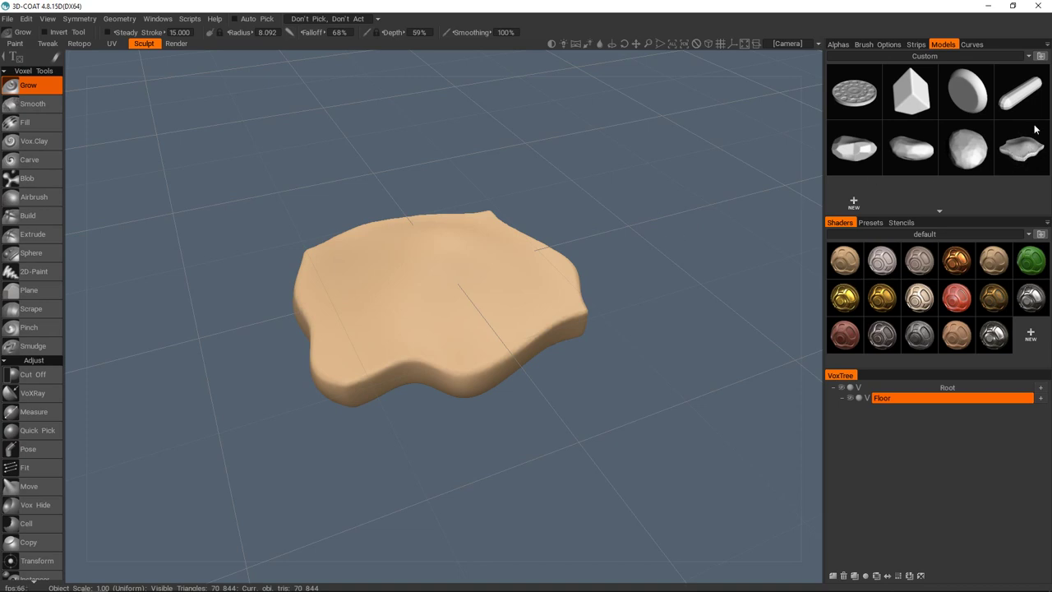
- Delete the newly added slab model from the Custom library
{"action": "right_click", "coordinate": [1024, 154]}
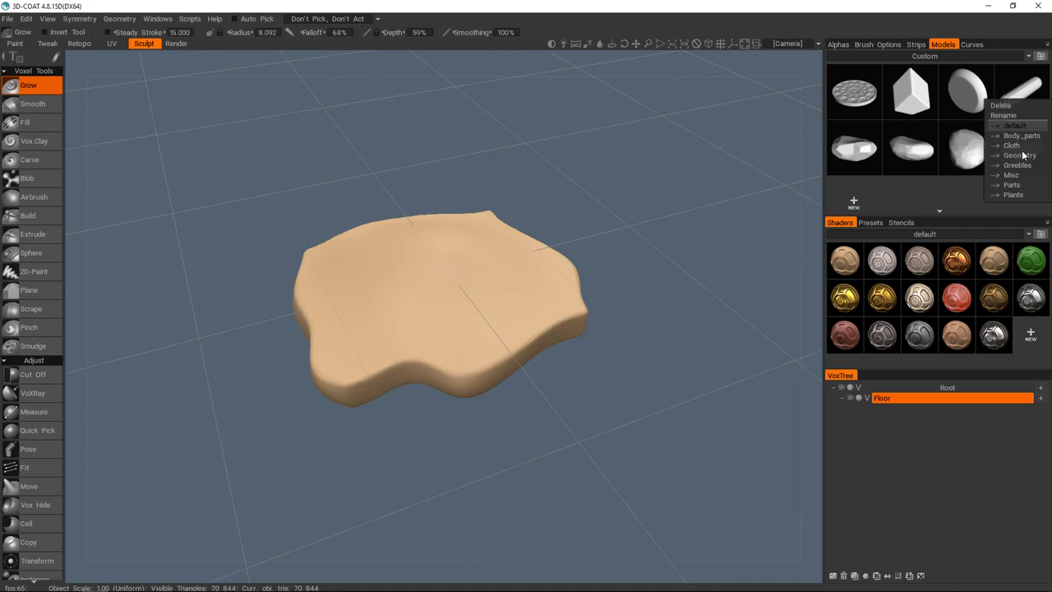
{"action": "left_click", "coordinate": [1002, 106]}
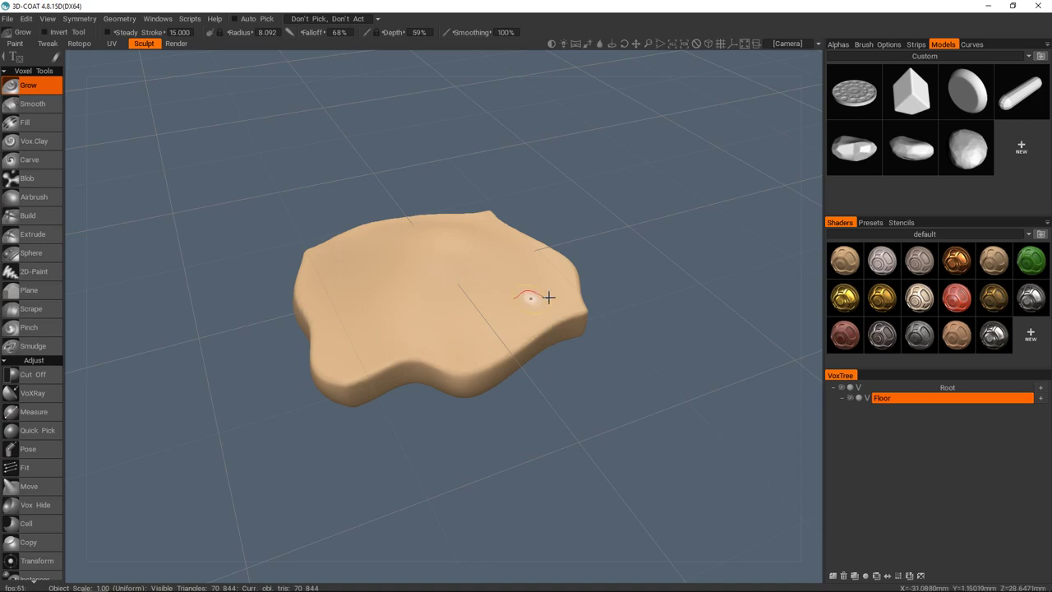
- Load the elongated faceted rock from the Custom models for placement on the slab
{"action": "middle_click_drag", "start_coordinate": [535, 297], "coordinate": [559, 300]}
{"action": "left_click_drag", "start_coordinate": [496, 283], "coordinate": [484, 295], "text": "alt"}
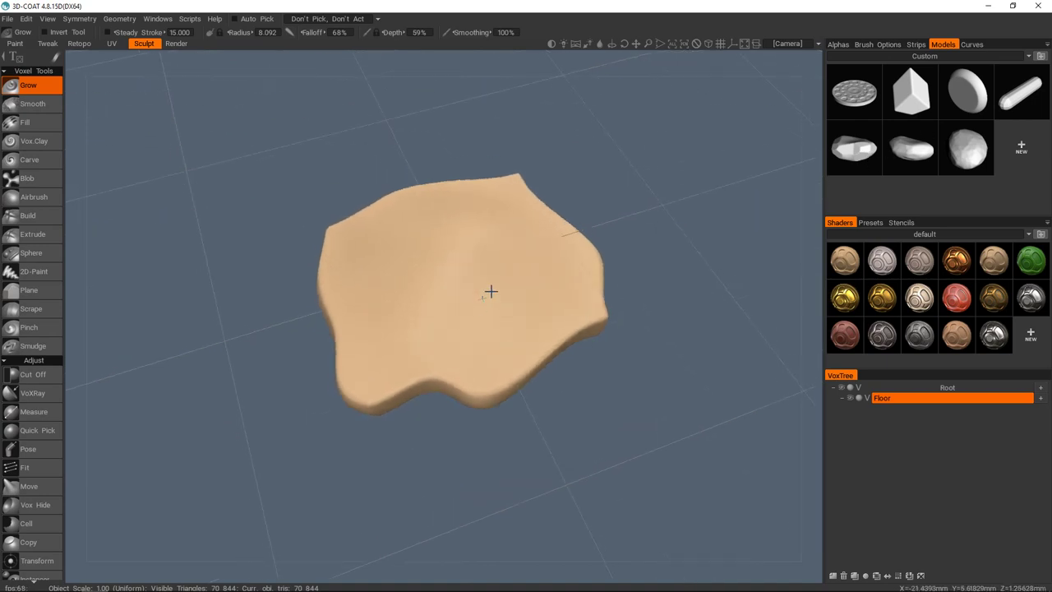
{"action": "right_click_drag", "start_coordinate": [484, 294], "coordinate": [511, 284], "text": "alt"}
{"action": "middle_click_drag", "start_coordinate": [522, 268], "coordinate": [512, 297], "text": "alt"}
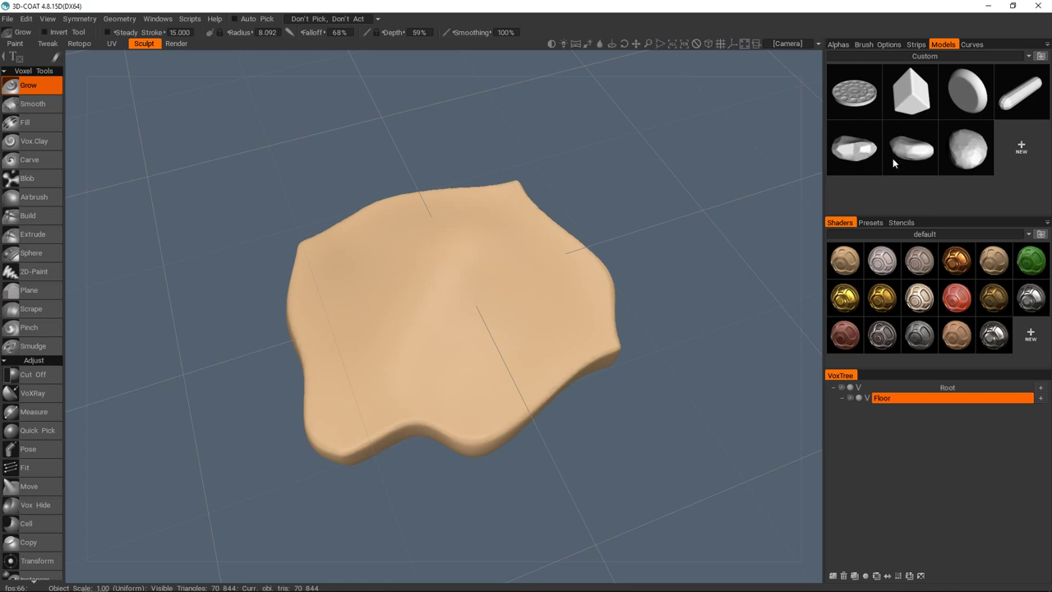
{"action": "right_click_drag", "start_coordinate": [550, 272], "coordinate": [525, 317], "text": "alt"}
{"action": "left_click_drag", "start_coordinate": [526, 317], "coordinate": [562, 182], "text": "alt"}
{"action": "left_click", "coordinate": [863, 152]}
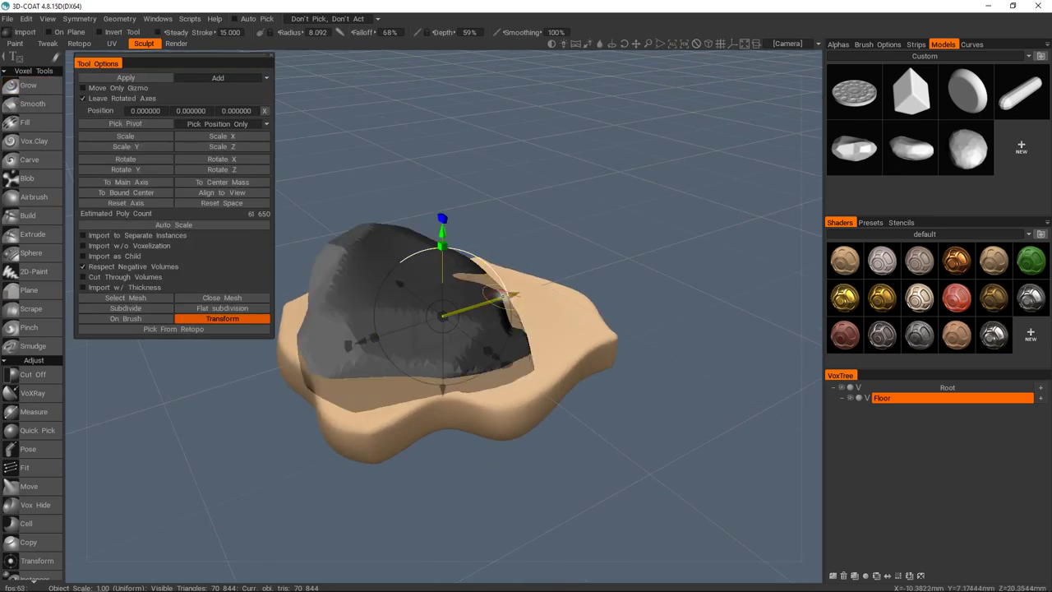
{"action": "middle_click_drag", "start_coordinate": [523, 290], "coordinate": [598, 292], "text": "alt"}
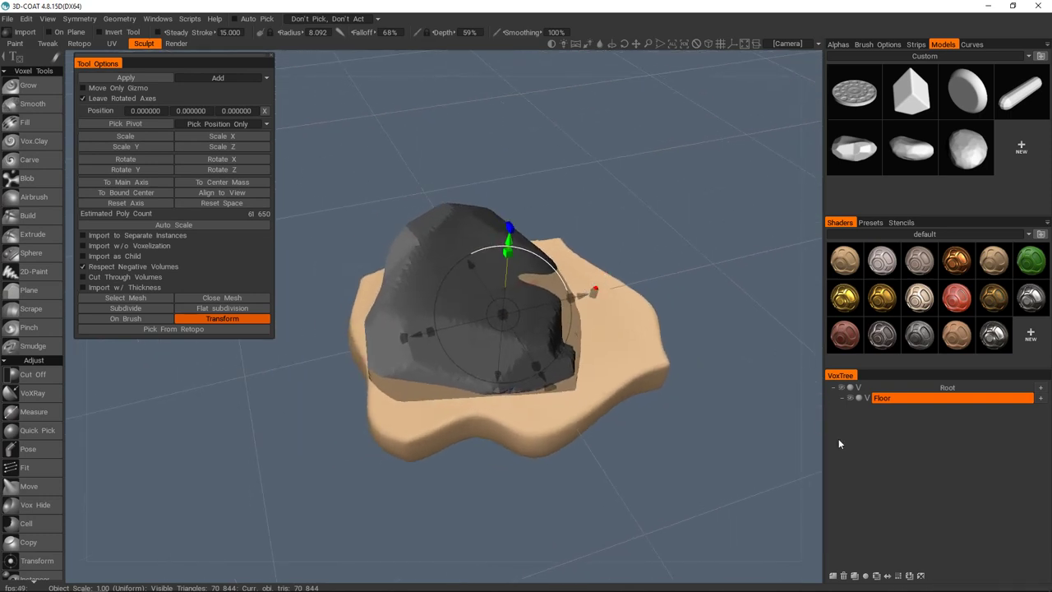
- Create a separate volume layer named RockPile01 and switch the rock import to On Brush
{"action": "left_click", "coordinate": [832, 576]}
{"action": "double_click", "coordinate": [902, 408]}
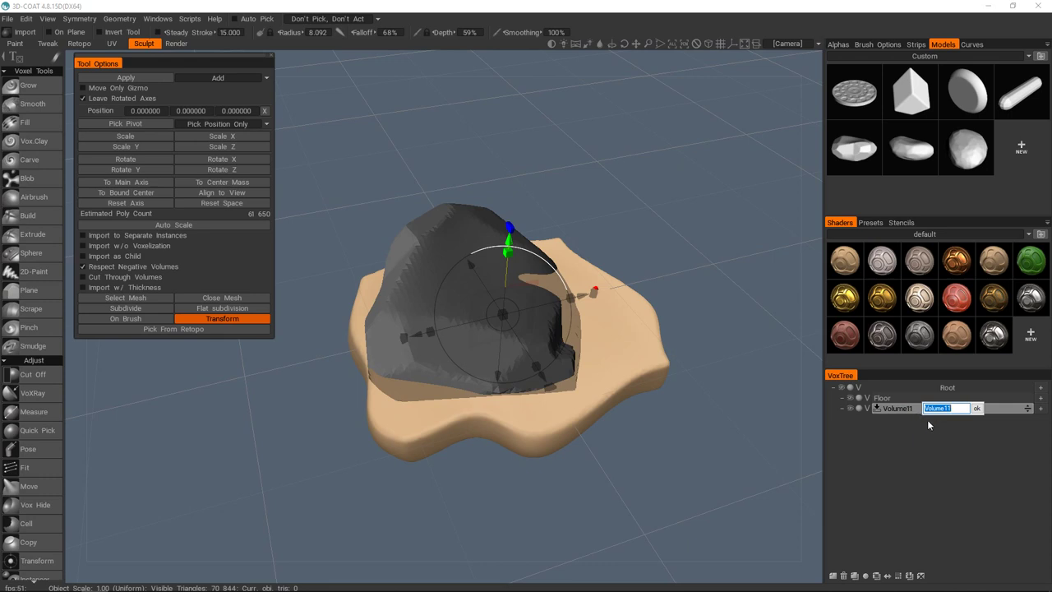
{"action": "type", "text": "RockPile01"}
{"action": "key", "text": "Return"}
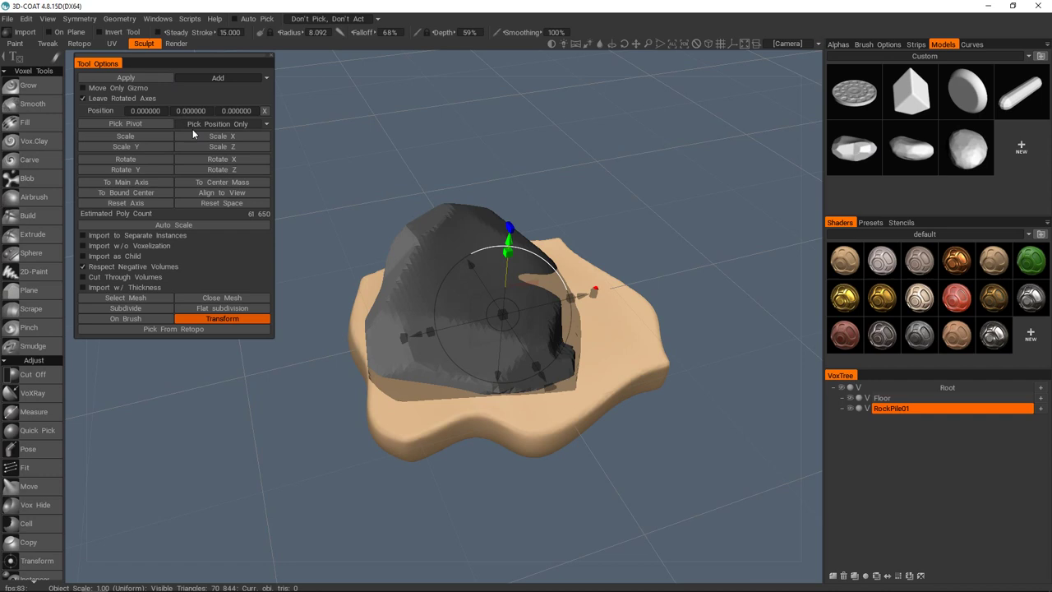
{"action": "left_click", "coordinate": [126, 318]}
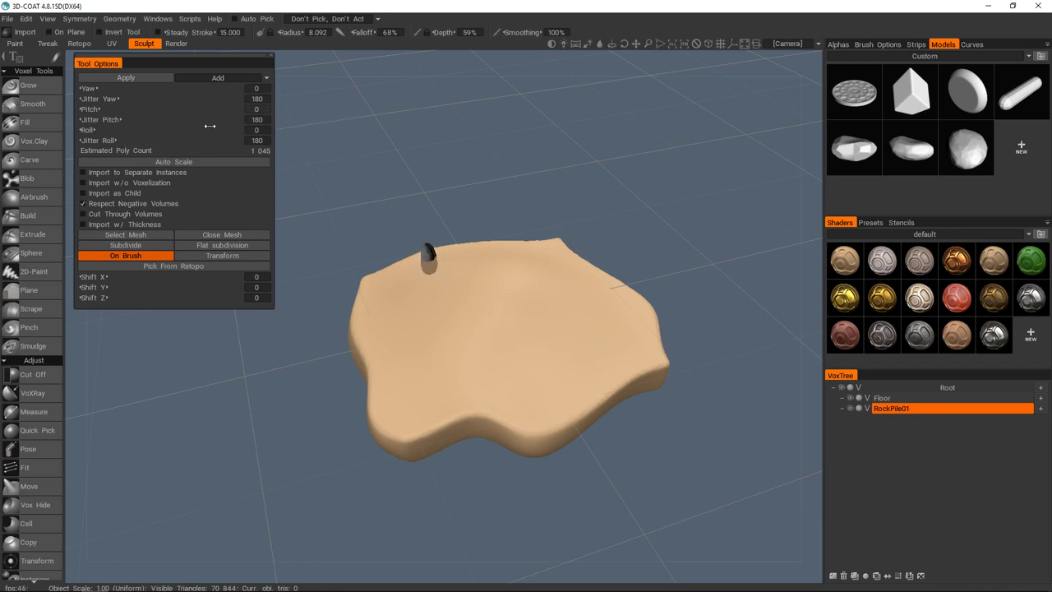
- Set Jitter Yaw, Jitter Pitch and Jitter Roll of the brushed rock to 0
{"action": "left_click", "coordinate": [261, 98]}
{"action": "type", "text": "0"}
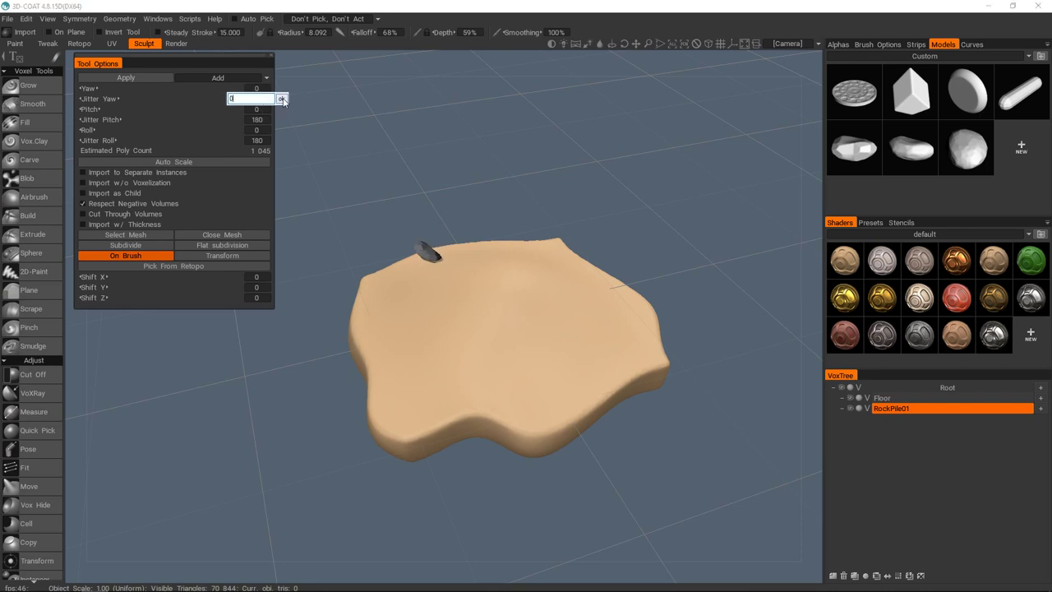
{"action": "left_click", "coordinate": [282, 100]}
{"action": "left_click", "coordinate": [261, 120]}
{"action": "type", "text": "0"}
{"action": "left_click", "coordinate": [282, 119]}
{"action": "left_click", "coordinate": [257, 139]}
{"action": "type", "text": "0"}
{"action": "left_click", "coordinate": [281, 140]}
- Restore the yaw, pitch and roll jitter to 180 and size the brush radius to about 16.6
{"action": "mouse_move", "coordinate": [488, 313]}
{"action": "right_mouse_down"}
{"action": "mouse_move", "coordinate": [517, 318]}
{"action": "mouse_move", "coordinate": [505, 300]}
{"action": "mouse_move", "coordinate": [507, 315]}
{"action": "mouse_move", "coordinate": [524, 289]}
{"action": "mouse_move", "coordinate": [498, 287]}
{"action": "mouse_move", "coordinate": [498, 297]}
{"action": "right_mouse_up"}
{"action": "mouse_move", "coordinate": [511, 316]}
{"action": "left_mouse_down", "text": "alt"}
{"action": "mouse_move", "coordinate": [551, 293]}
{"action": "mouse_move", "coordinate": [491, 331]}
{"action": "mouse_move", "coordinate": [510, 322]}
{"action": "left_mouse_up", "text": "alt"}
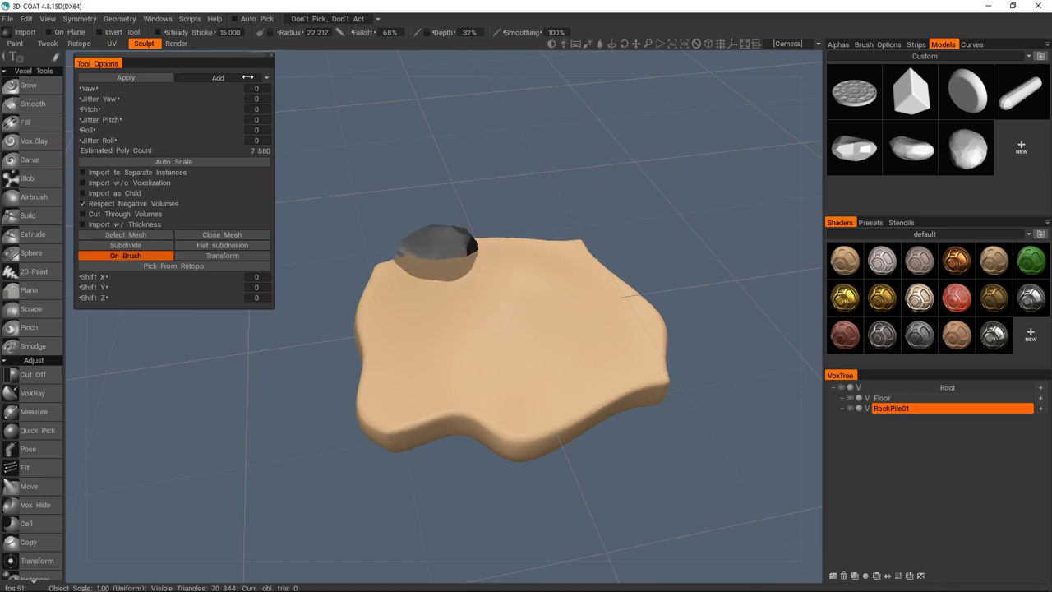
{"action": "mouse_move", "coordinate": [197, 96]}
{"action": "left_mouse_down"}
{"action": "mouse_move", "coordinate": [226, 109]}
{"action": "mouse_move", "coordinate": [210, 130]}
{"action": "mouse_move", "coordinate": [397, 169]}
{"action": "left_mouse_up"}
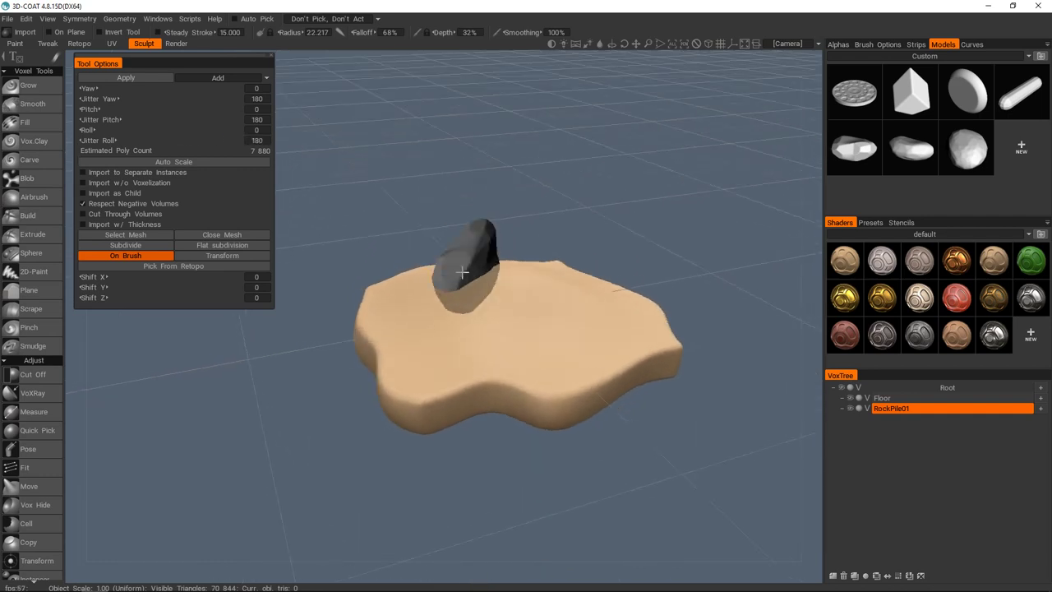
{"action": "scroll", "coordinate": [455, 290], "scroll_direction": "up", "scroll_amount": 3}
{"action": "scroll", "coordinate": [455, 290], "scroll_direction": "down", "scroll_amount": 3}
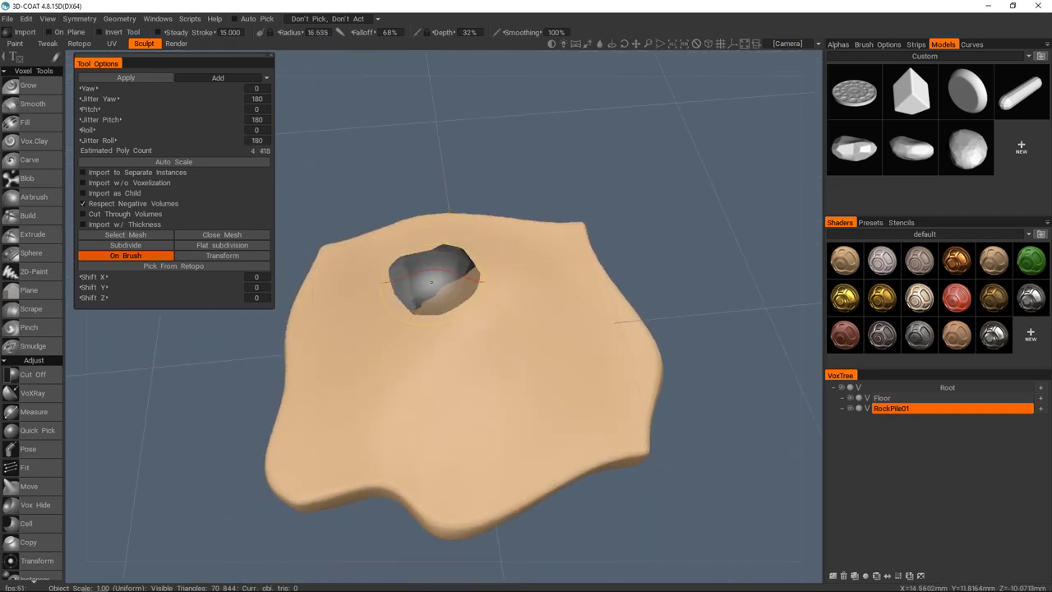
{"action": "mouse_move", "coordinate": [413, 258]}
{"action": "left_mouse_down", "text": "alt"}
{"action": "mouse_move", "coordinate": [469, 298]}
{"action": "mouse_move", "coordinate": [444, 294]}
{"action": "left_mouse_up", "text": "alt"}
{"action": "scroll", "coordinate": [460, 290], "scroll_direction": "down", "scroll_amount": 3}
{"action": "mouse_move", "coordinate": [443, 294]}
{"action": "right_mouse_down"}
{"action": "mouse_move", "coordinate": [431, 300]}
{"action": "mouse_move", "coordinate": [433, 279]}
{"action": "mouse_move", "coordinate": [418, 304]}
{"action": "mouse_move", "coordinate": [438, 285]}
{"action": "mouse_move", "coordinate": [446, 293]}
{"action": "mouse_move", "coordinate": [460, 263]}
{"action": "mouse_move", "coordinate": [345, 266]}
{"action": "right_mouse_up"}
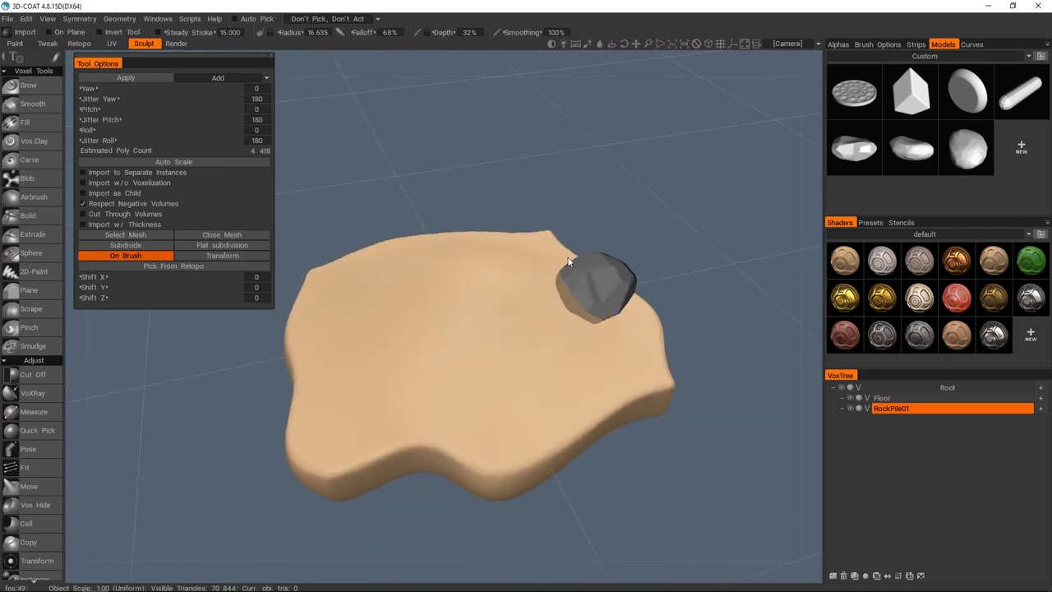
- Reduce the brush radius to about 6.4 and paint a dense band of rocks along one side of the slab
{"action": "right_click_drag", "start_coordinate": [534, 312], "coordinate": [400, 285]}
{"action": "middle_click_drag", "start_coordinate": [436, 286], "coordinate": [468, 282], "text": "alt"}
{"action": "left_click_drag", "start_coordinate": [467, 282], "coordinate": [455, 324], "text": "alt"}
{"action": "right_click_drag", "start_coordinate": [456, 324], "coordinate": [432, 301], "text": "alt"}
{"action": "mouse_move", "coordinate": [433, 301]}
{"action": "left_mouse_down", "text": "alt"}
{"action": "mouse_move", "coordinate": [349, 274]}
{"action": "mouse_move", "coordinate": [352, 310]}
{"action": "mouse_move", "coordinate": [361, 281]}
{"action": "mouse_move", "coordinate": [370, 303]}
{"action": "mouse_move", "coordinate": [354, 312]}
{"action": "mouse_move", "coordinate": [376, 316]}
{"action": "mouse_move", "coordinate": [347, 386]}
{"action": "mouse_move", "coordinate": [374, 413]}
{"action": "mouse_move", "coordinate": [378, 360]}
{"action": "left_mouse_up", "text": "alt"}
{"action": "right_click_drag", "start_coordinate": [378, 359], "coordinate": [503, 265], "text": "alt"}
{"action": "mouse_move", "coordinate": [503, 265]}
{"action": "left_mouse_down", "text": "alt"}
{"action": "mouse_move", "coordinate": [540, 261]}
{"action": "mouse_move", "coordinate": [513, 273]}
{"action": "left_mouse_up", "text": "alt"}
{"action": "middle_click_drag", "start_coordinate": [512, 271], "coordinate": [420, 341]}
{"action": "scroll", "coordinate": [420, 341], "scroll_direction": "down", "scroll_amount": 4}
{"action": "left_click_drag", "start_coordinate": [470, 329], "coordinate": [452, 310], "text": "alt"}
{"action": "scroll", "coordinate": [463, 292], "scroll_direction": "up", "scroll_amount": 2}
{"action": "middle_click_drag", "start_coordinate": [452, 311], "coordinate": [448, 320], "text": "alt"}
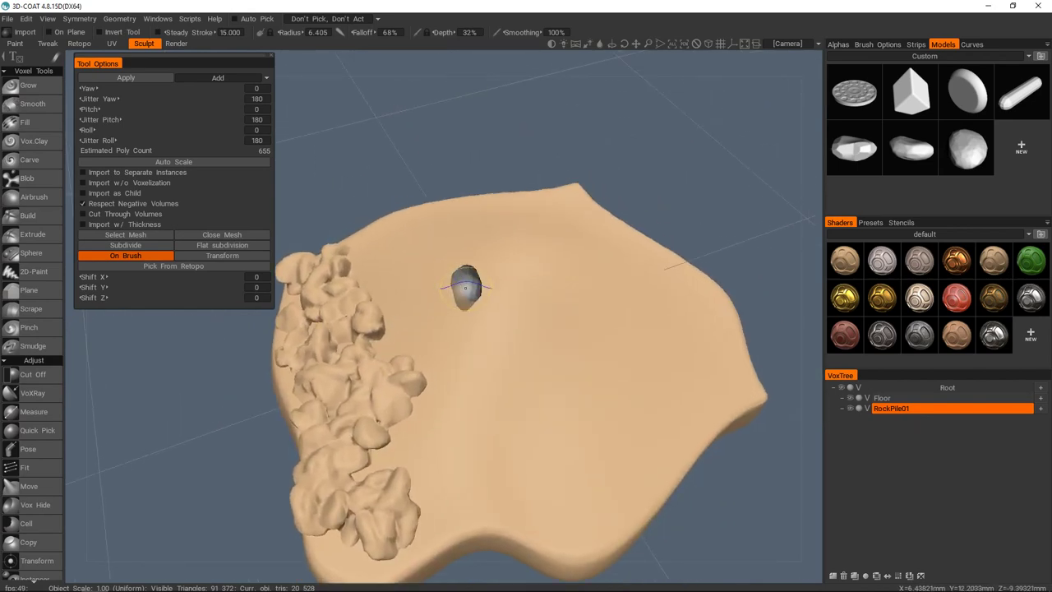
- Resample the RockPile01 volume to a higher density and clear all its rocks
{"action": "key", "text": "space"}
{"action": "left_click", "coordinate": [241, 427]}
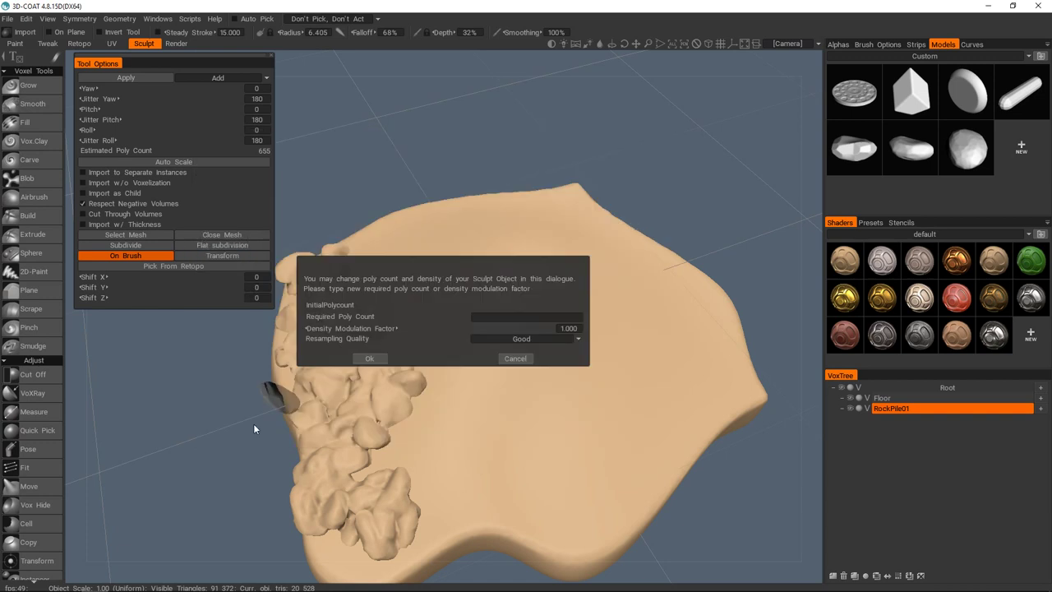
{"action": "left_click", "coordinate": [367, 358]}
{"action": "key", "text": "space"}
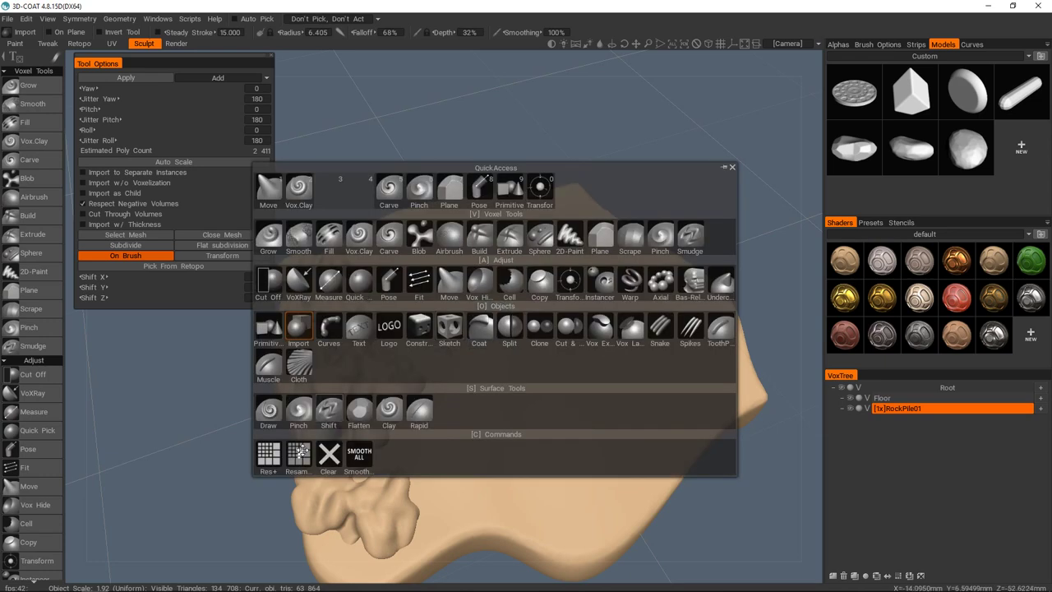
{"action": "left_click", "coordinate": [329, 454]}
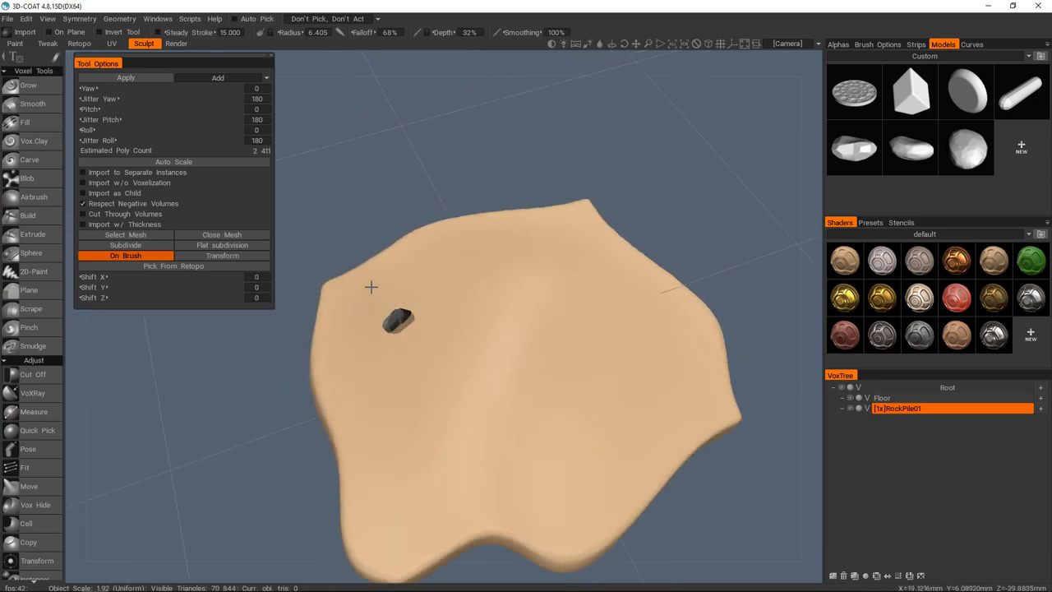
- Paint a band of small rocks along one edge of the slab and a trail of rocks across its middle
{"action": "scroll", "coordinate": [397, 266], "scroll_direction": "down", "scroll_amount": 1}
{"action": "middle_click_drag", "start_coordinate": [397, 266], "coordinate": [387, 276]}
{"action": "mouse_move", "coordinate": [358, 253]}
{"action": "left_mouse_down"}
{"action": "mouse_move", "coordinate": [345, 262]}
{"action": "mouse_move", "coordinate": [366, 283]}
{"action": "mouse_move", "coordinate": [392, 371]}
{"action": "mouse_move", "coordinate": [380, 495]}
{"action": "left_mouse_up"}
{"action": "left_click_drag", "start_coordinate": [434, 413], "coordinate": [387, 397], "text": "alt"}
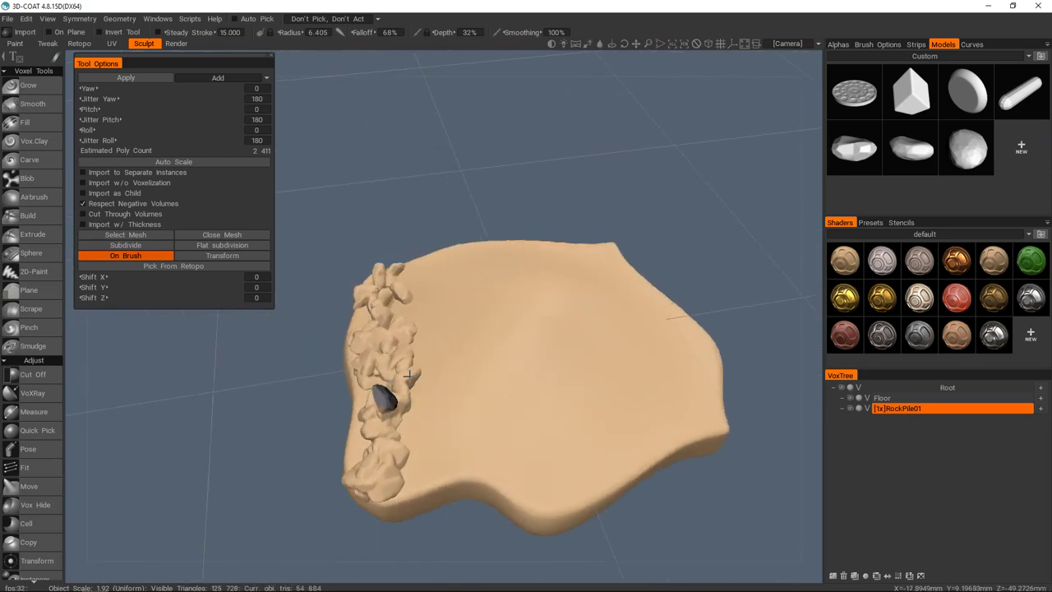
{"action": "scroll", "coordinate": [387, 398], "scroll_direction": "up", "scroll_amount": 2}
{"action": "scroll", "coordinate": [454, 358], "scroll_direction": "down", "scroll_amount": 6}
{"action": "mouse_move", "coordinate": [451, 369]}
{"action": "right_mouse_down"}
{"action": "mouse_move", "coordinate": [528, 322]}
{"action": "mouse_move", "coordinate": [479, 329]}
{"action": "mouse_move", "coordinate": [434, 364]}
{"action": "right_mouse_up"}
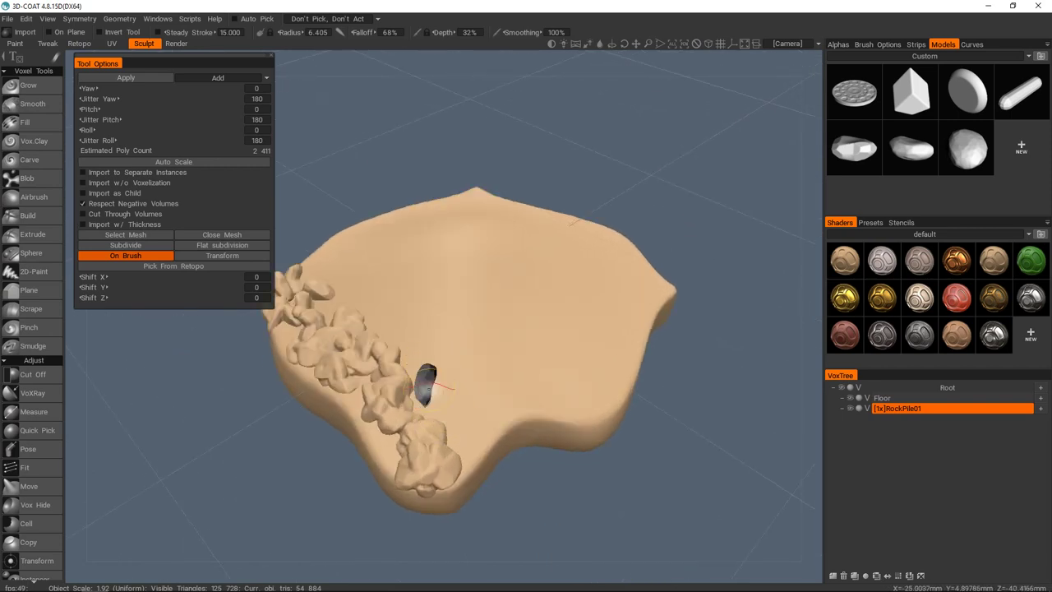
{"action": "mouse_move", "coordinate": [417, 362]}
{"action": "left_mouse_down"}
{"action": "mouse_move", "coordinate": [444, 328]}
{"action": "mouse_move", "coordinate": [504, 297]}
{"action": "mouse_move", "coordinate": [565, 275]}
{"action": "mouse_move", "coordinate": [589, 290]}
{"action": "left_mouse_up"}
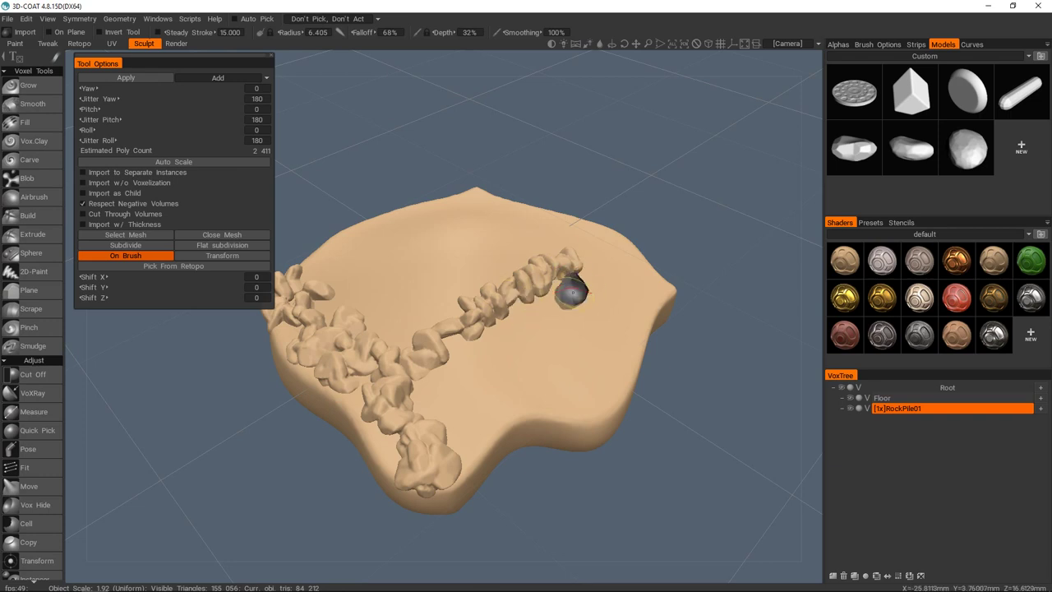
{"action": "mouse_move", "coordinate": [512, 299]}
{"action": "left_mouse_down"}
{"action": "mouse_move", "coordinate": [481, 359]}
{"action": "mouse_move", "coordinate": [544, 322]}
{"action": "left_mouse_up"}
- Undo the rock strokes painted on the slab
{"action": "key", "text": "ctrl+z"}
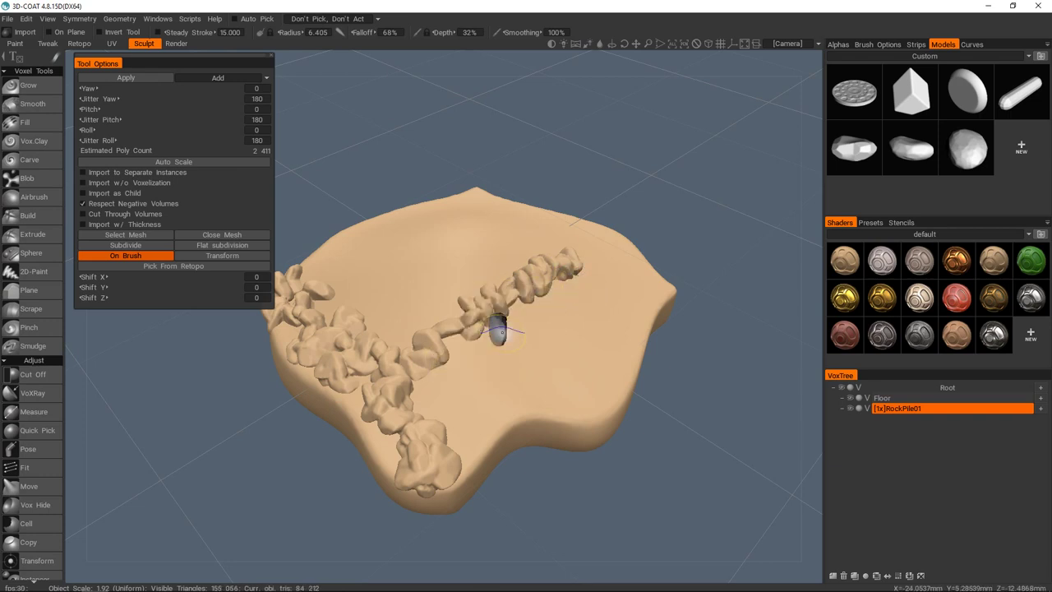
{"action": "key", "text": "ctrl+z"}
{"action": "key", "text": "ctrl+z"}
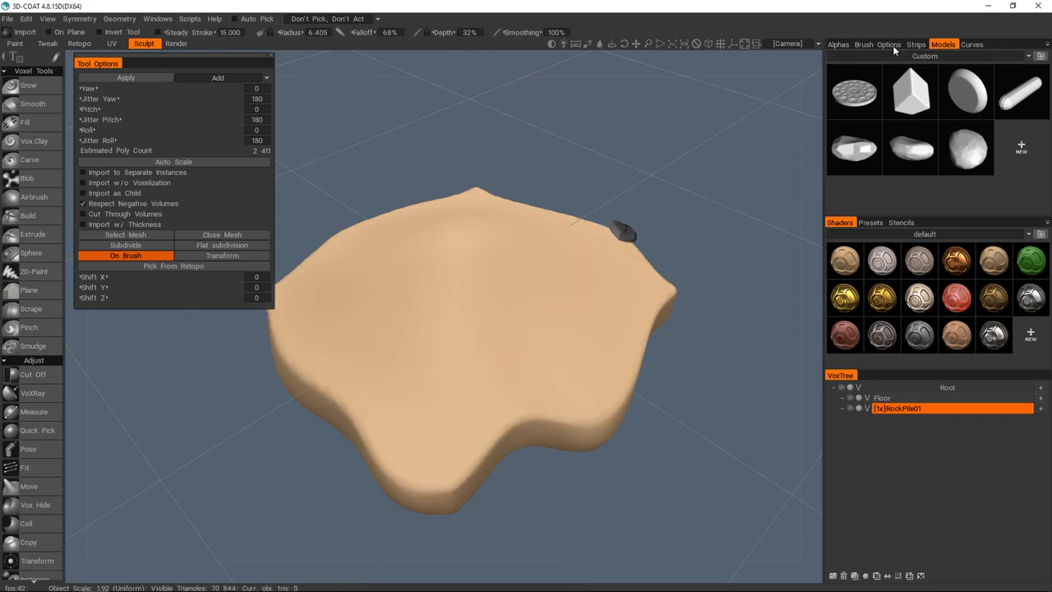
- Set the brush Spacing to 183%, test it with a few rock strokes on the slab, and undo them
{"action": "left_click", "coordinate": [887, 46]}
{"action": "scroll", "coordinate": [880, 164], "scroll_direction": "down", "scroll_amount": 5}
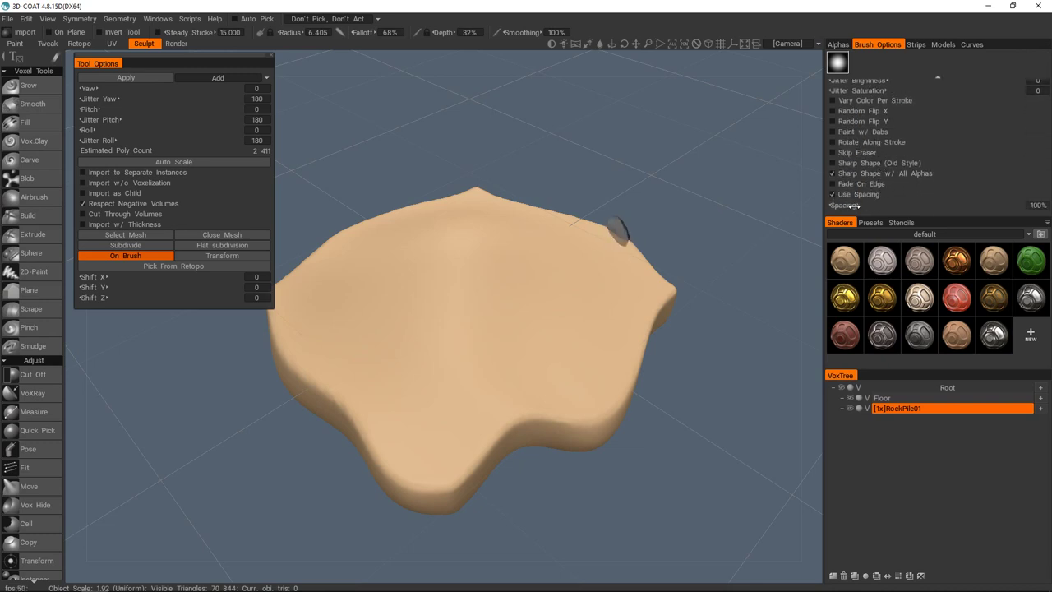
{"action": "left_click_drag", "start_coordinate": [854, 206], "coordinate": [908, 205]}
{"action": "mouse_move", "coordinate": [477, 238]}
{"action": "left_mouse_down"}
{"action": "mouse_move", "coordinate": [376, 302]}
{"action": "mouse_move", "coordinate": [573, 273]}
{"action": "left_mouse_up"}
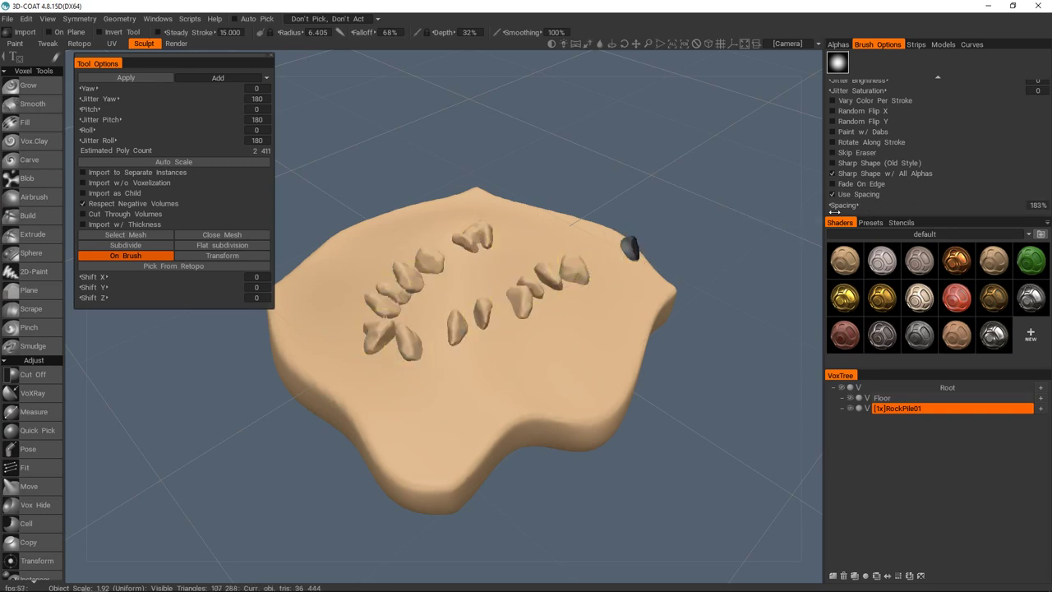
{"action": "key", "text": "ctrl+z"}
- Paint a dense layer of rocks over roughly half of the slab, starting from one corner and edge
{"action": "left_click_drag", "start_coordinate": [444, 271], "coordinate": [416, 283], "text": "alt"}
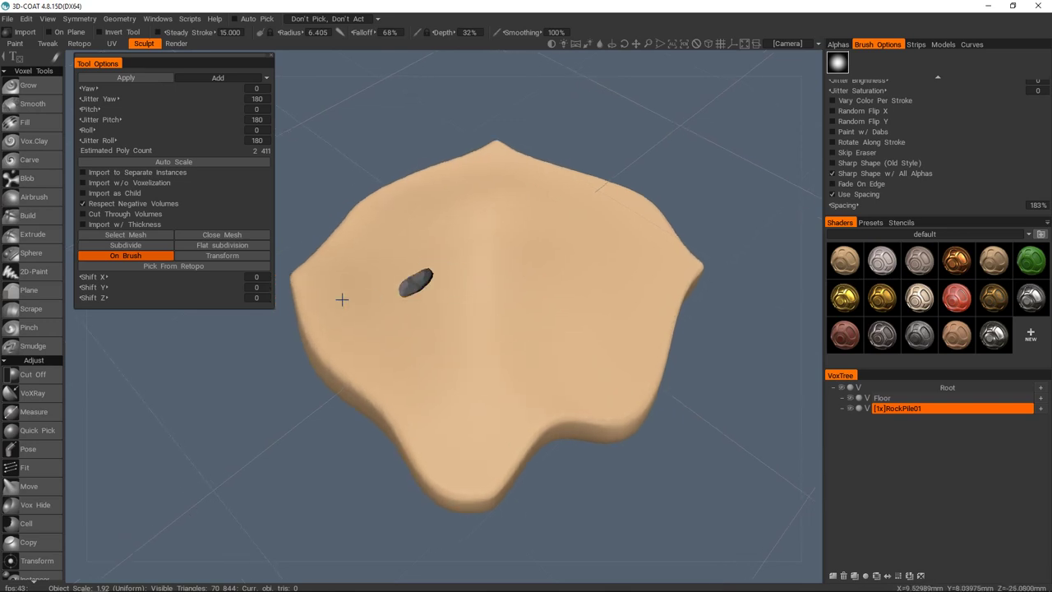
{"action": "left_click_drag", "start_coordinate": [301, 280], "coordinate": [320, 327]}
{"action": "mouse_move", "coordinate": [363, 372]}
{"action": "left_mouse_down"}
{"action": "mouse_move", "coordinate": [430, 436]}
{"action": "mouse_move", "coordinate": [535, 448]}
{"action": "mouse_move", "coordinate": [469, 407]}
{"action": "mouse_move", "coordinate": [419, 429]}
{"action": "mouse_move", "coordinate": [364, 349]}
{"action": "mouse_move", "coordinate": [416, 345]}
{"action": "mouse_move", "coordinate": [521, 374]}
{"action": "mouse_move", "coordinate": [585, 371]}
{"action": "mouse_move", "coordinate": [645, 393]}
{"action": "mouse_move", "coordinate": [627, 349]}
{"action": "mouse_move", "coordinate": [446, 312]}
{"action": "mouse_move", "coordinate": [392, 322]}
{"action": "mouse_move", "coordinate": [394, 355]}
{"action": "mouse_move", "coordinate": [423, 335]}
{"action": "left_mouse_up"}
{"action": "left_click_drag", "start_coordinate": [423, 335], "coordinate": [514, 395], "text": "alt"}
{"action": "scroll", "coordinate": [458, 298], "scroll_direction": "down", "scroll_amount": 3}
{"action": "scroll", "coordinate": [510, 378], "scroll_direction": "up", "scroll_amount": 3}
{"action": "middle_click_drag", "start_coordinate": [501, 359], "coordinate": [486, 337], "text": "alt"}
{"action": "left_click_drag", "start_coordinate": [521, 330], "coordinate": [473, 386]}
{"action": "mouse_move", "coordinate": [431, 425]}
{"action": "left_mouse_down"}
{"action": "mouse_move", "coordinate": [380, 411]}
{"action": "mouse_move", "coordinate": [457, 364]}
{"action": "mouse_move", "coordinate": [425, 346]}
{"action": "left_mouse_up"}
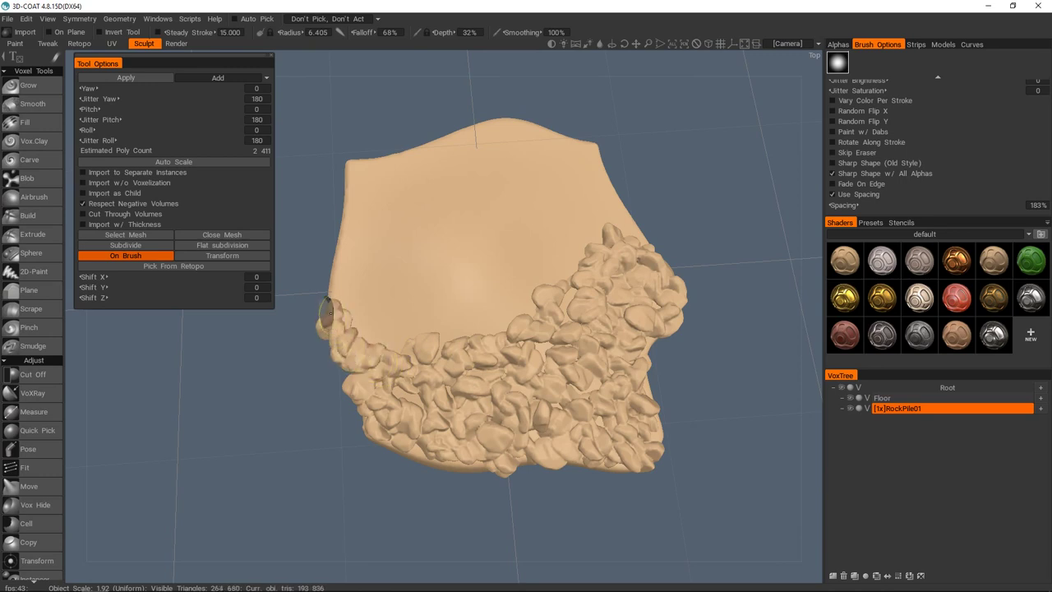
- Paint rocks along a bare side edge and thicken the inner border of the rock-covered area
{"action": "mouse_move", "coordinate": [349, 183]}
{"action": "left_mouse_down"}
{"action": "mouse_move", "coordinate": [371, 161]}
{"action": "mouse_move", "coordinate": [370, 197]}
{"action": "mouse_move", "coordinate": [370, 164]}
{"action": "left_mouse_up"}
{"action": "mouse_move", "coordinate": [360, 325]}
{"action": "left_mouse_down"}
{"action": "mouse_move", "coordinate": [411, 341]}
{"action": "mouse_move", "coordinate": [505, 316]}
{"action": "left_mouse_up"}
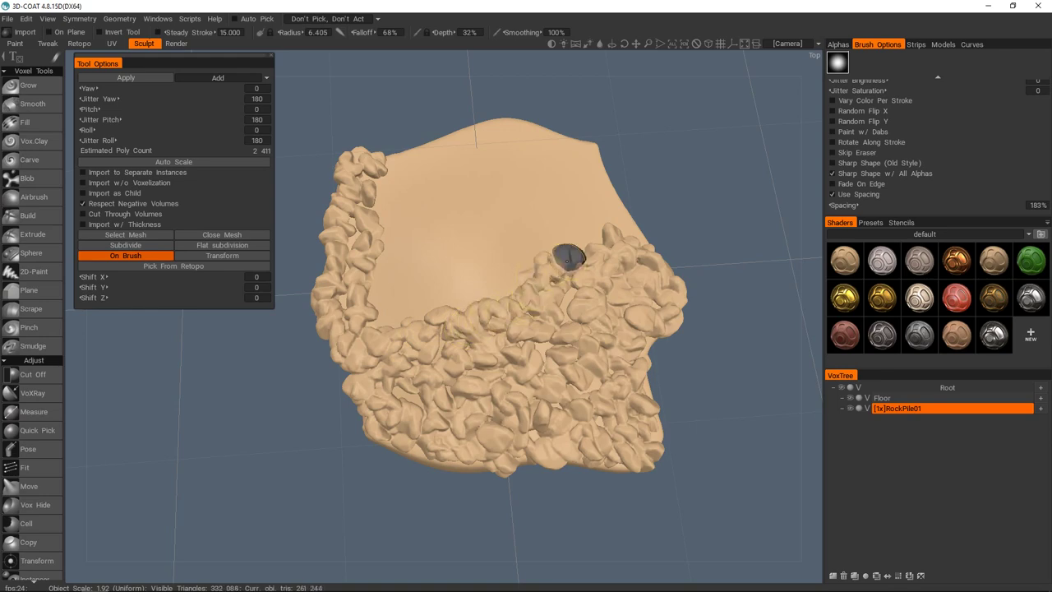
{"action": "mouse_move", "coordinate": [602, 224]}
{"action": "left_mouse_down"}
{"action": "mouse_move", "coordinate": [639, 236]}
{"action": "mouse_move", "coordinate": [575, 270]}
{"action": "mouse_move", "coordinate": [483, 237]}
{"action": "mouse_move", "coordinate": [475, 275]}
{"action": "left_mouse_up"}
{"action": "left_click_drag", "start_coordinate": [433, 317], "coordinate": [438, 301]}
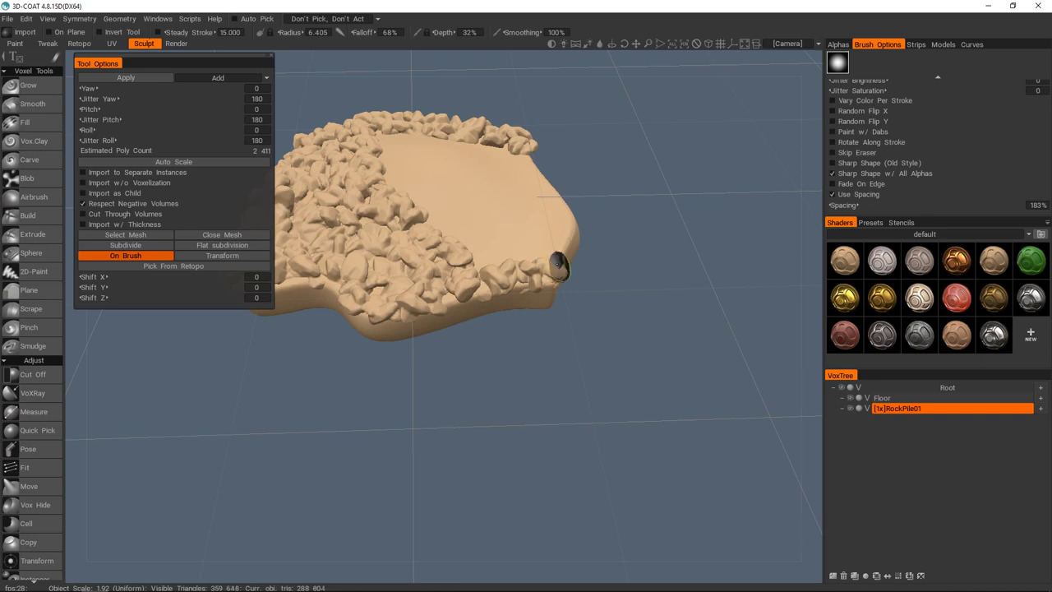
- Paint rocks along the remaining bare edges to surround the slab's centre, leaving the middle smooth
{"action": "left_click_drag", "start_coordinate": [558, 265], "coordinate": [567, 247]}
{"action": "left_click_drag", "start_coordinate": [510, 263], "coordinate": [417, 310], "text": "alt"}
{"action": "mouse_move", "coordinate": [469, 271]}
{"action": "left_mouse_down", "text": "alt"}
{"action": "mouse_move", "coordinate": [453, 332]}
{"action": "mouse_move", "coordinate": [493, 334]}
{"action": "left_mouse_up", "text": "alt"}
{"action": "left_click_drag", "start_coordinate": [535, 296], "coordinate": [575, 276]}
{"action": "right_click_drag", "start_coordinate": [575, 277], "coordinate": [426, 290]}
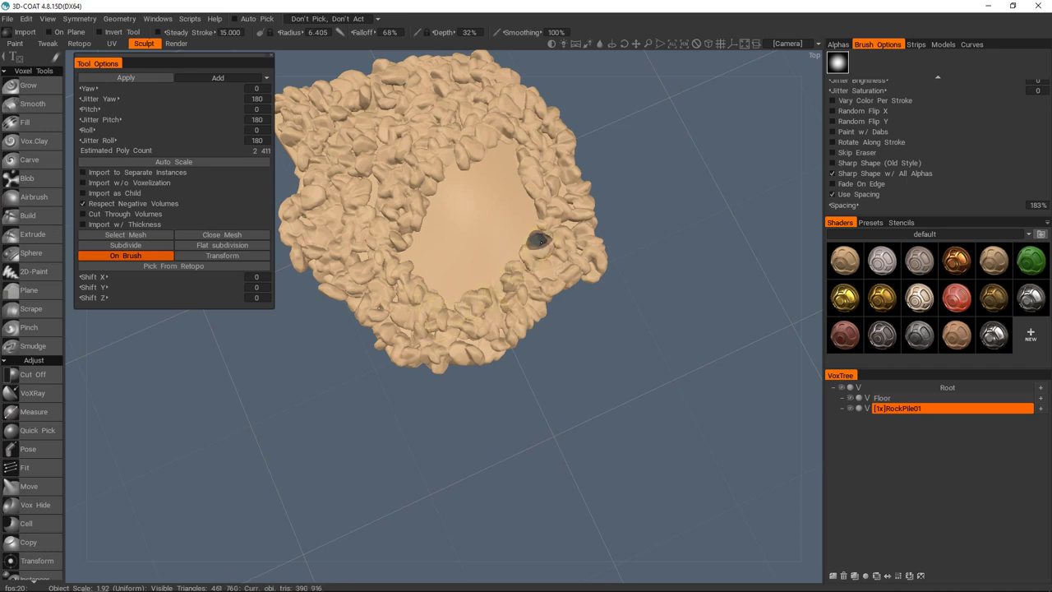
- Paint rocks over the remaining smooth centre so the small-rock layer covers the whole slab surface
{"action": "left_click", "coordinate": [516, 146]}
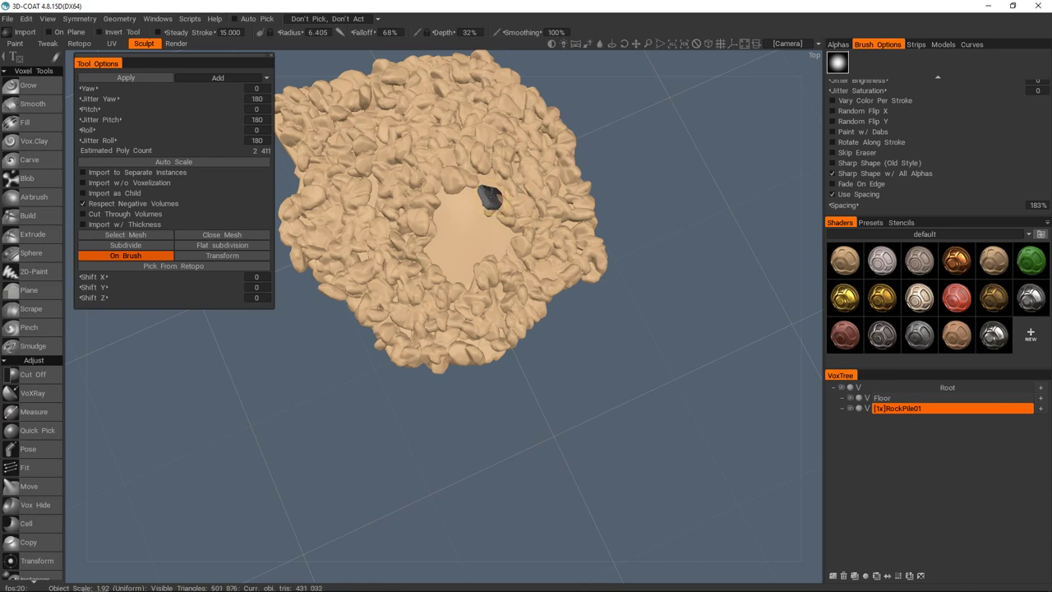
{"action": "mouse_move", "coordinate": [465, 194]}
{"action": "left_mouse_down"}
{"action": "mouse_move", "coordinate": [431, 265]}
{"action": "mouse_move", "coordinate": [488, 216]}
{"action": "left_mouse_up"}
{"action": "left_click", "coordinate": [505, 240]}
{"action": "middle_click_drag", "start_coordinate": [488, 216], "coordinate": [539, 246], "text": "alt"}
{"action": "right_click_drag", "start_coordinate": [540, 247], "coordinate": [503, 286], "text": "alt"}
{"action": "left_click_drag", "start_coordinate": [503, 286], "coordinate": [486, 269], "text": "alt"}
{"action": "right_click_drag", "start_coordinate": [486, 270], "coordinate": [479, 243], "text": "alt"}
{"action": "left_click_drag", "start_coordinate": [479, 244], "coordinate": [437, 278], "text": "alt"}
{"action": "right_click_drag", "start_coordinate": [437, 278], "coordinate": [459, 303], "text": "alt"}
{"action": "mouse_move", "coordinate": [466, 285]}
{"action": "left_mouse_down", "text": "alt"}
{"action": "mouse_move", "coordinate": [364, 288]}
{"action": "mouse_move", "coordinate": [469, 275]}
{"action": "mouse_move", "coordinate": [491, 306]}
{"action": "mouse_move", "coordinate": [394, 322]}
{"action": "mouse_move", "coordinate": [468, 307]}
{"action": "mouse_move", "coordinate": [477, 320]}
{"action": "left_mouse_up", "text": "alt"}
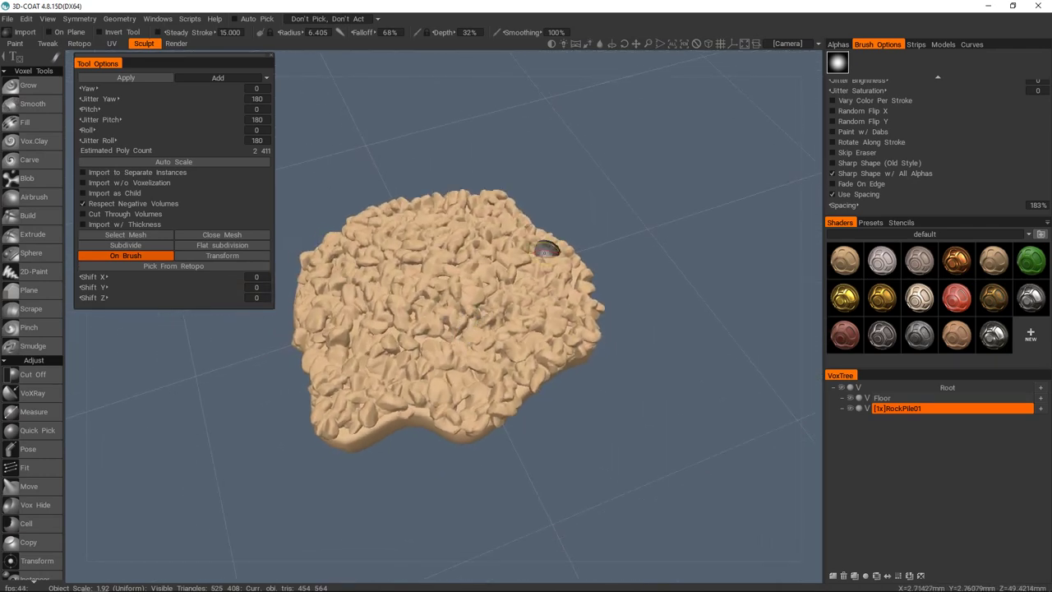
- Create a new volume named RockPile02 and display the custom models for choosing a rock
{"action": "left_click", "coordinate": [941, 44]}
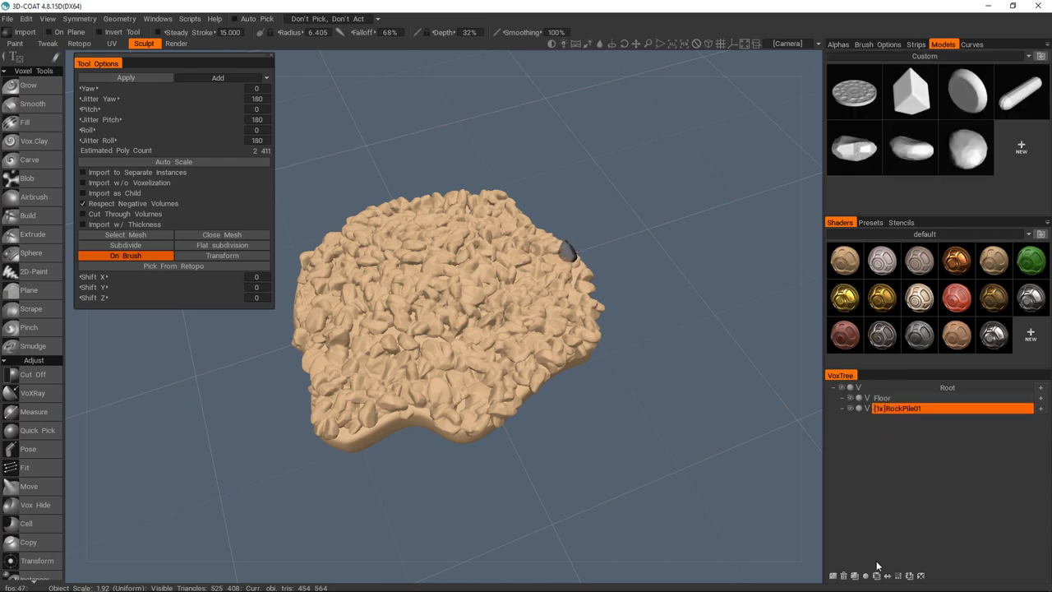
{"action": "left_click", "coordinate": [832, 575]}
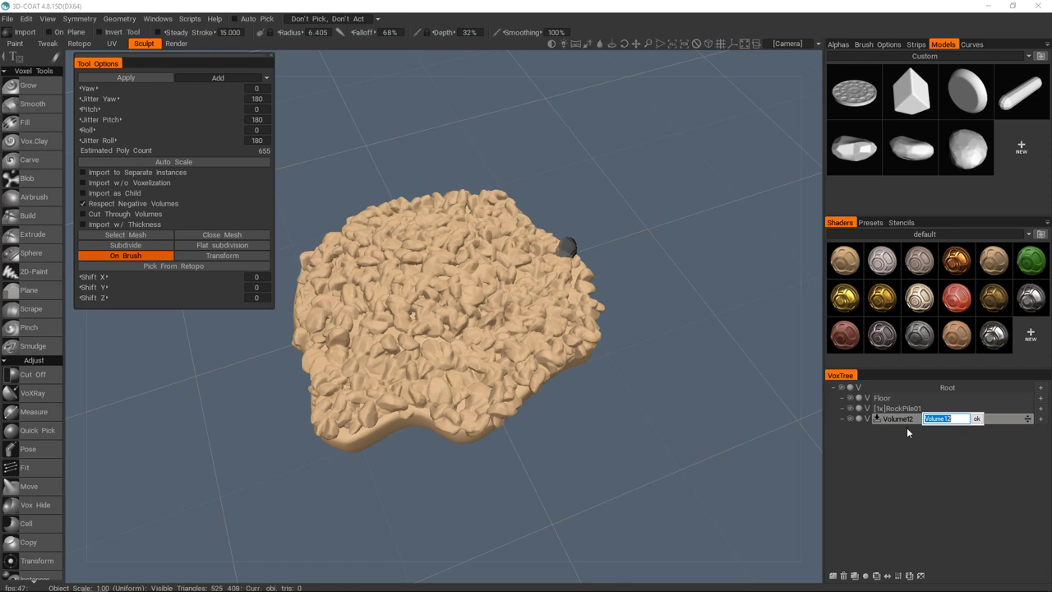
{"action": "type", "text": "RockPile02"}
{"action": "key", "text": "Return"}
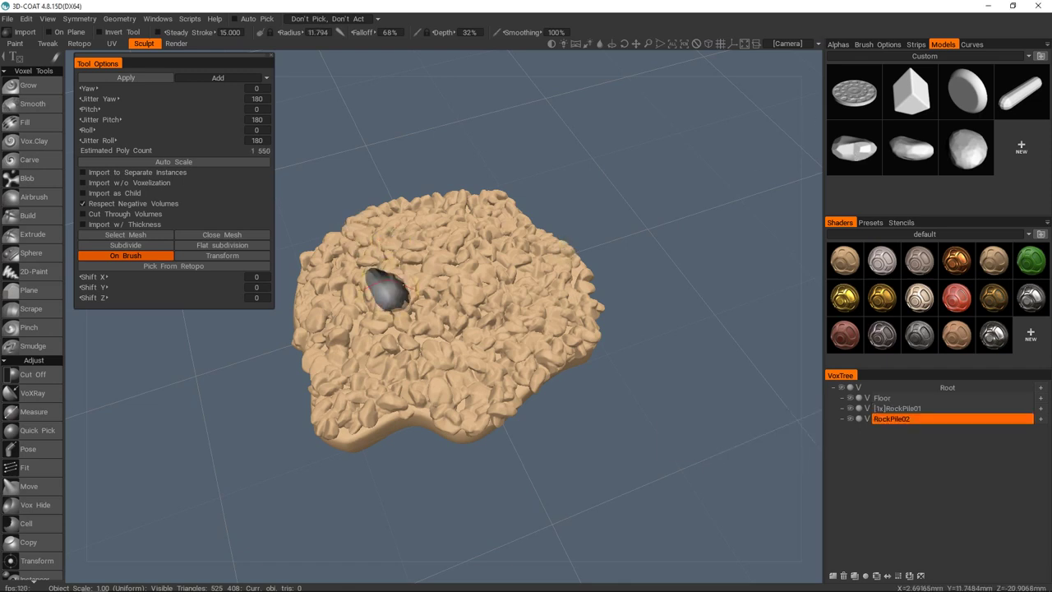
- Enlarge the rock brush to a radius of 13.864 and stamp a few large test rocks on the slab
{"action": "left_click_drag", "start_coordinate": [403, 267], "coordinate": [449, 275], "text": "alt"}
{"action": "right_click_drag", "start_coordinate": [451, 253], "coordinate": [464, 251]}
{"action": "left_click", "coordinate": [505, 213]}
{"action": "mouse_move", "coordinate": [467, 219]}
{"action": "left_mouse_down"}
{"action": "mouse_move", "coordinate": [453, 287]}
{"action": "mouse_move", "coordinate": [437, 270]}
{"action": "left_mouse_up"}
{"action": "middle_click_drag", "start_coordinate": [501, 253], "coordinate": [446, 284], "text": "alt"}
{"action": "right_click_drag", "start_coordinate": [446, 284], "coordinate": [482, 278], "text": "alt"}
{"action": "left_click_drag", "start_coordinate": [481, 278], "coordinate": [475, 293], "text": "alt"}
- Clear the test rocks and raise the RockPile02 volume's resolution to 2x
{"action": "key", "text": "space"}
{"action": "left_click", "coordinate": [280, 436]}
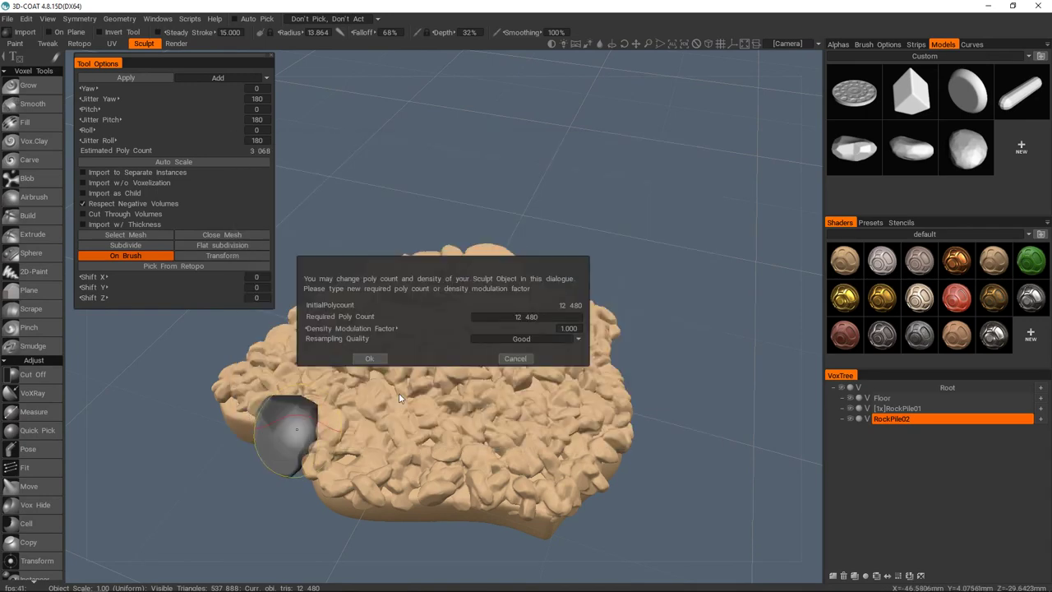
{"action": "left_click_drag", "start_coordinate": [565, 331], "coordinate": [569, 332]}
{"action": "left_click", "coordinate": [371, 358]}
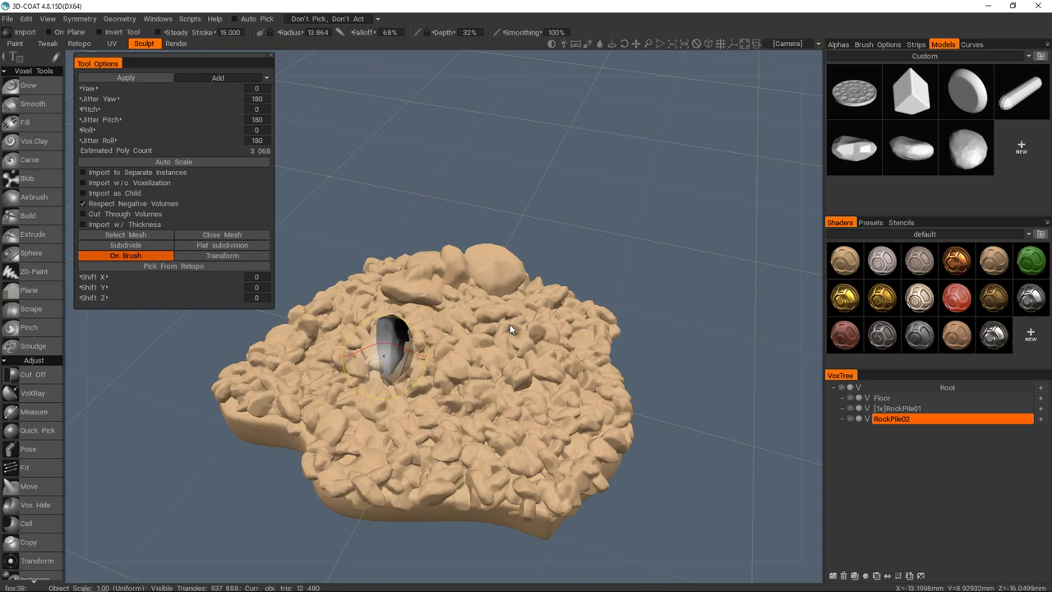
{"action": "key", "text": "space"}
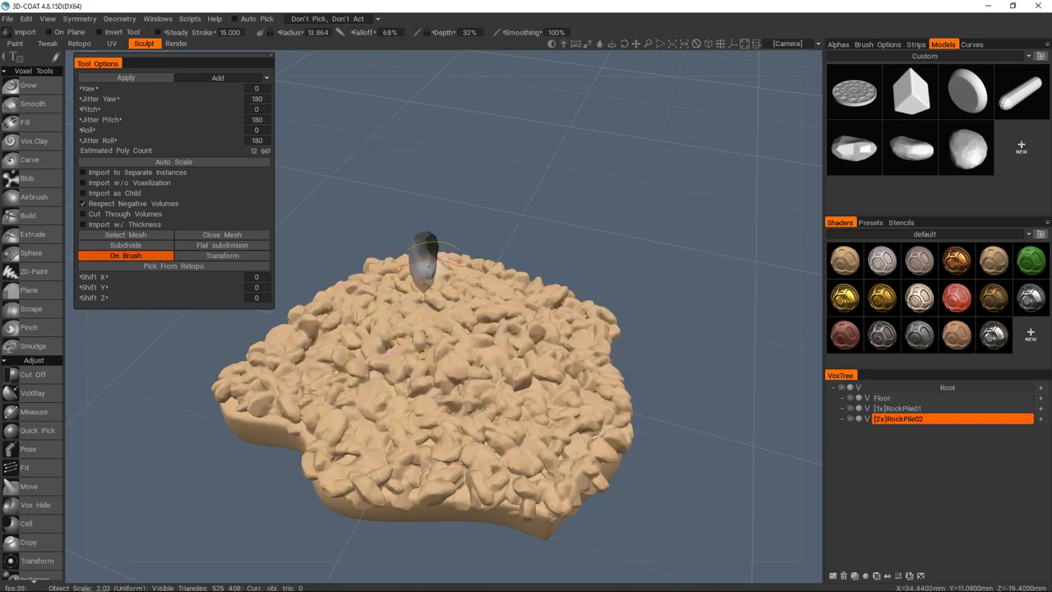
{"action": "key", "text": "space"}
- Stamp several large rocks near the slab's edges on RockPile02 and undo them
{"action": "left_click", "coordinate": [382, 262]}
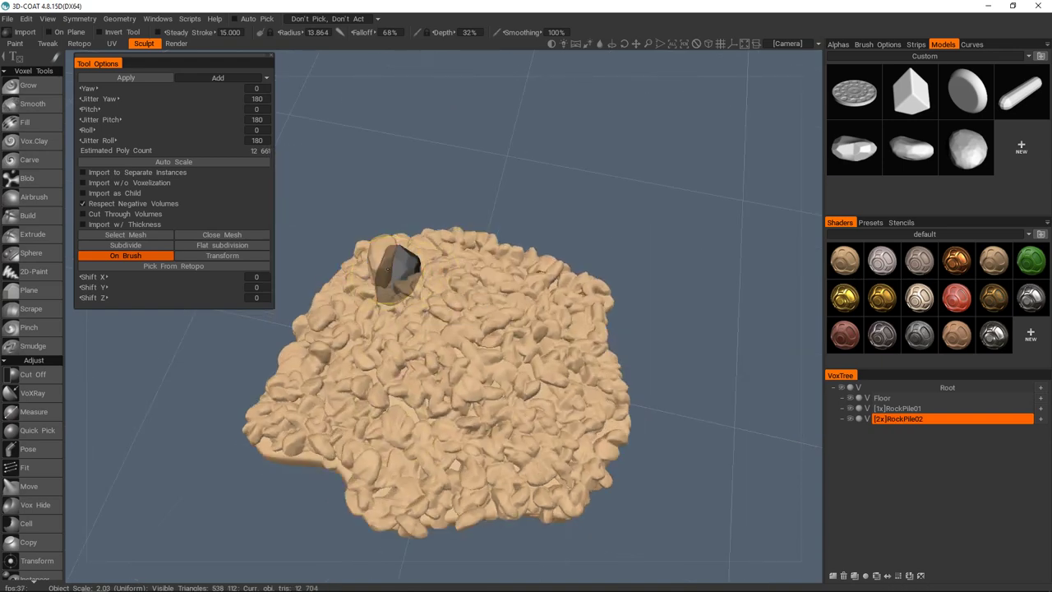
{"action": "left_click", "coordinate": [519, 279]}
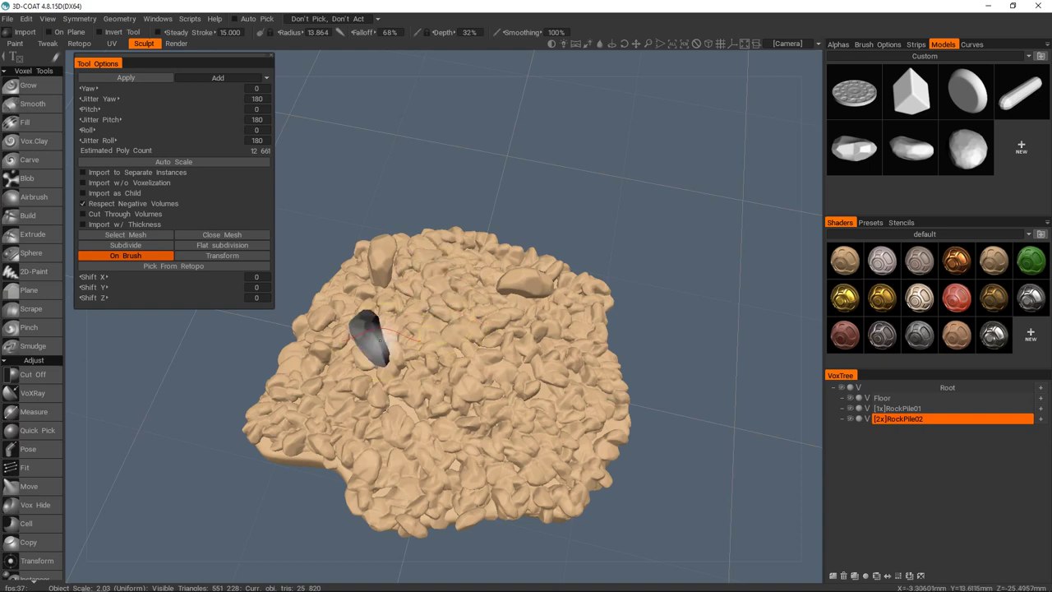
{"action": "left_click", "coordinate": [332, 326]}
{"action": "mouse_move", "coordinate": [422, 391]}
{"action": "left_mouse_down", "text": "alt"}
{"action": "mouse_move", "coordinate": [531, 337]}
{"action": "mouse_move", "coordinate": [452, 379]}
{"action": "left_mouse_up", "text": "alt"}
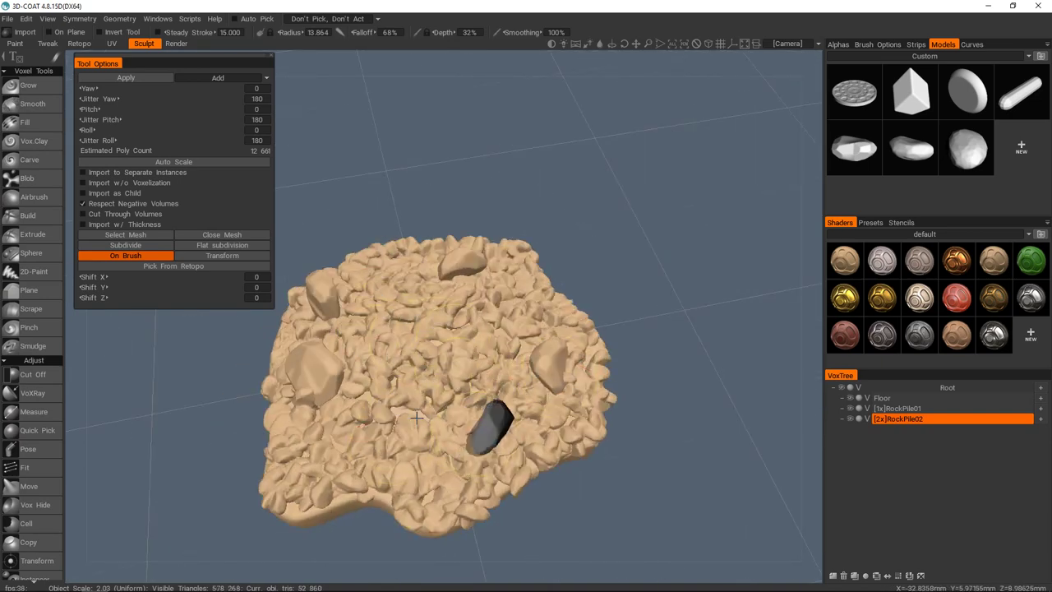
{"action": "left_click_drag", "start_coordinate": [488, 428], "coordinate": [446, 416], "text": "alt"}
{"action": "key", "text": "ctrl+z"}
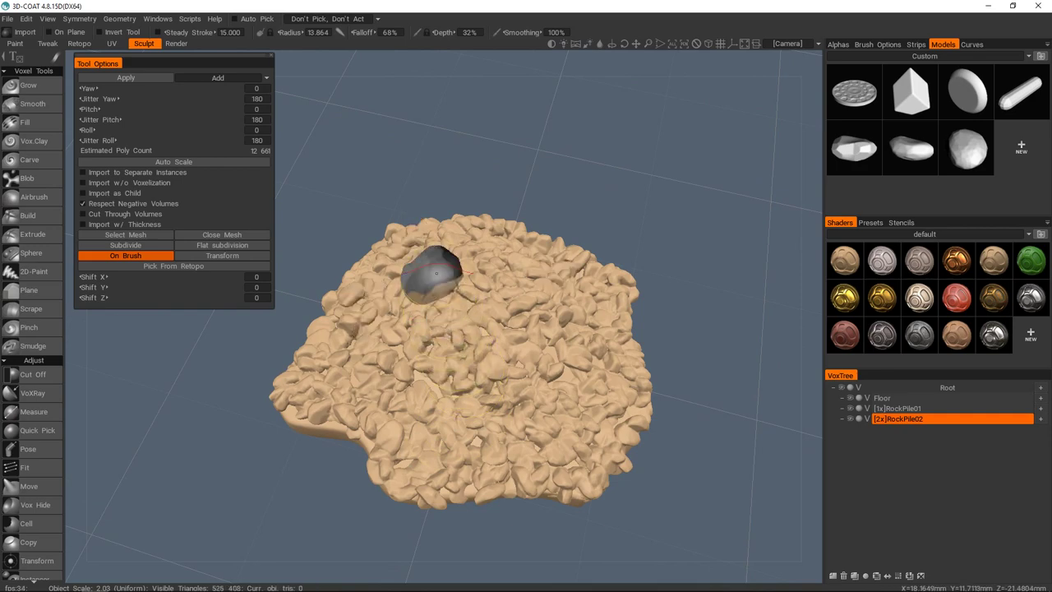
- Stamp a row of large rocks along one side edge of the slab on RockPile02
{"action": "left_click_drag", "start_coordinate": [410, 309], "coordinate": [530, 316], "text": "alt"}
{"action": "left_click", "coordinate": [366, 355]}
{"action": "left_click", "coordinate": [370, 400]}
{"action": "left_click_drag", "start_coordinate": [501, 371], "coordinate": [446, 247], "text": "alt"}
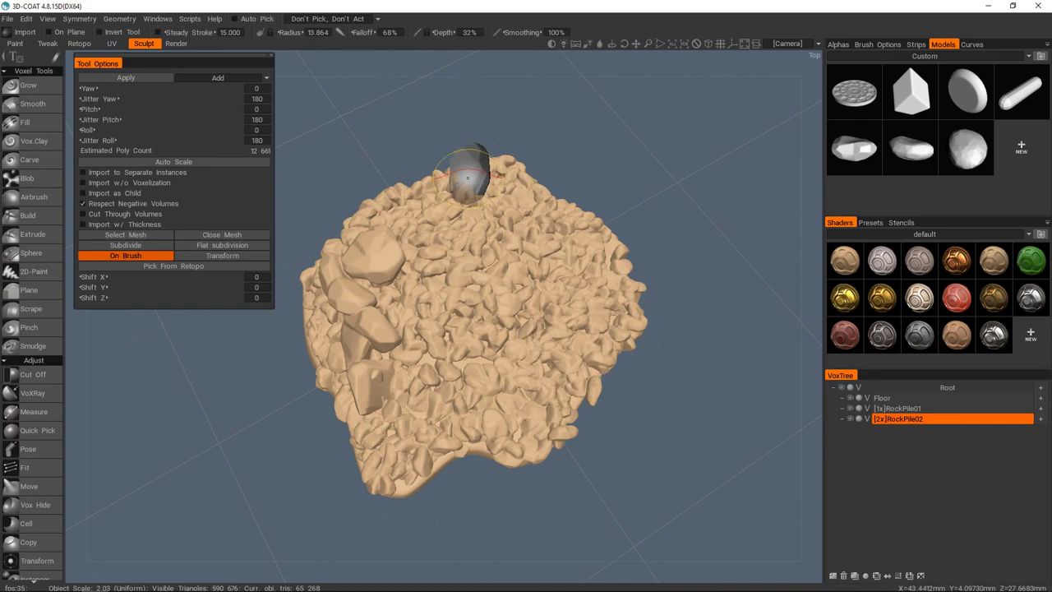
- Add clusters of large rocks along the slab's opposite side and far corner
{"action": "left_click_drag", "start_coordinate": [579, 280], "coordinate": [437, 286], "text": "alt"}
{"action": "left_click_drag", "start_coordinate": [507, 306], "coordinate": [541, 376], "text": "alt"}
{"action": "mouse_move", "coordinate": [505, 282]}
{"action": "left_mouse_down", "text": "alt"}
{"action": "mouse_move", "coordinate": [395, 251]}
{"action": "mouse_move", "coordinate": [505, 294]}
{"action": "mouse_move", "coordinate": [481, 286]}
{"action": "left_mouse_up", "text": "alt"}
{"action": "mouse_move", "coordinate": [404, 311]}
{"action": "left_mouse_down", "text": "alt"}
{"action": "mouse_move", "coordinate": [535, 300]}
{"action": "mouse_move", "coordinate": [457, 317]}
{"action": "mouse_move", "coordinate": [455, 336]}
{"action": "mouse_move", "coordinate": [533, 157]}
{"action": "left_mouse_up", "text": "alt"}
{"action": "mouse_move", "coordinate": [575, 301]}
{"action": "left_mouse_down", "text": "alt"}
{"action": "mouse_move", "coordinate": [489, 321]}
{"action": "mouse_move", "coordinate": [452, 313]}
{"action": "mouse_move", "coordinate": [421, 280]}
{"action": "left_mouse_up", "text": "alt"}
{"action": "left_click_drag", "start_coordinate": [503, 347], "coordinate": [472, 355], "text": "alt"}
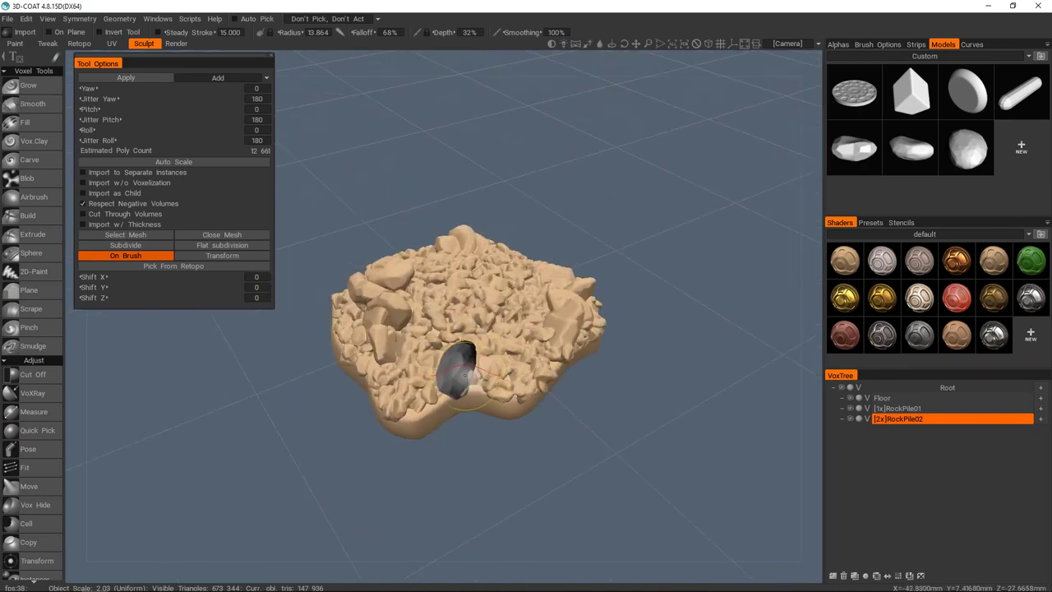
- Try a large rock overhanging the slab's notched edge, check it from several sides, and undo it
{"action": "left_click_drag", "start_coordinate": [512, 337], "coordinate": [493, 318], "text": "alt"}
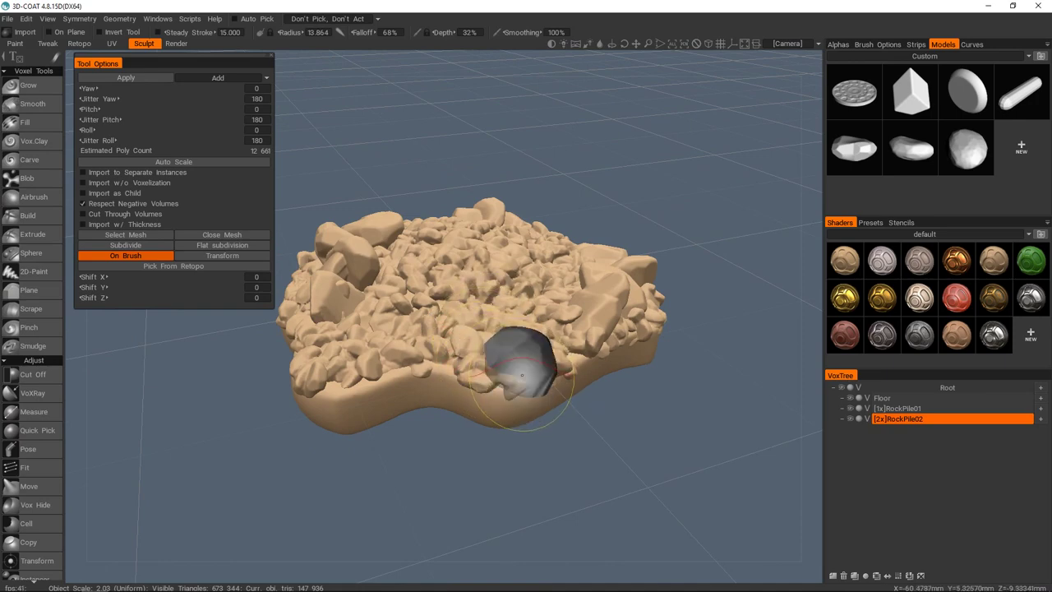
{"action": "left_click_drag", "start_coordinate": [461, 367], "coordinate": [516, 371], "text": "alt"}
{"action": "left_click_drag", "start_coordinate": [478, 416], "coordinate": [575, 407], "text": "alt"}
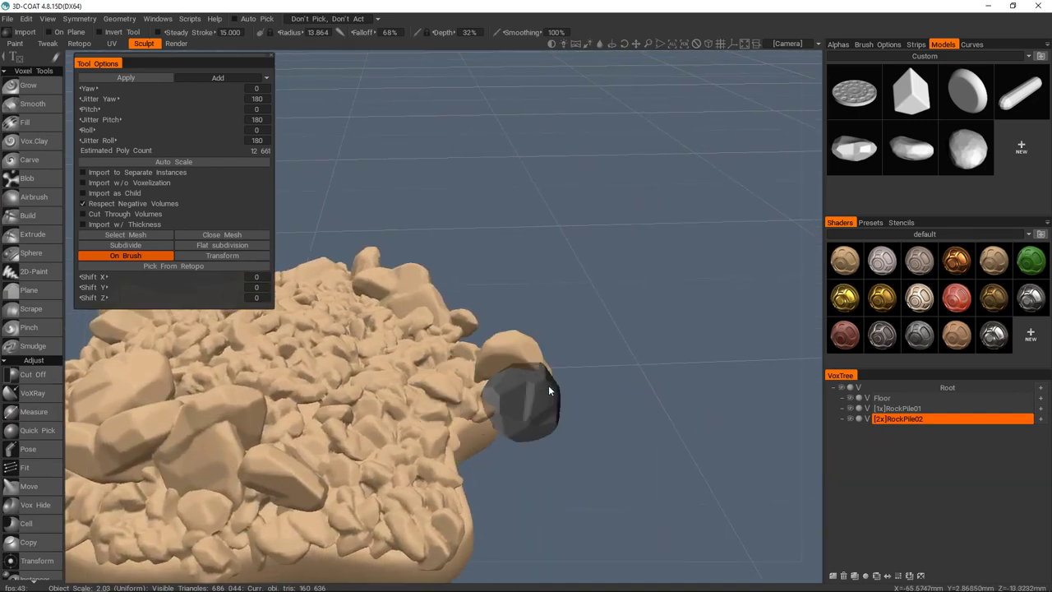
{"action": "mouse_move", "coordinate": [509, 388]}
{"action": "left_mouse_down", "text": "alt"}
{"action": "mouse_move", "coordinate": [422, 331]}
{"action": "mouse_move", "coordinate": [406, 367]}
{"action": "mouse_move", "coordinate": [353, 399]}
{"action": "left_mouse_up", "text": "alt"}
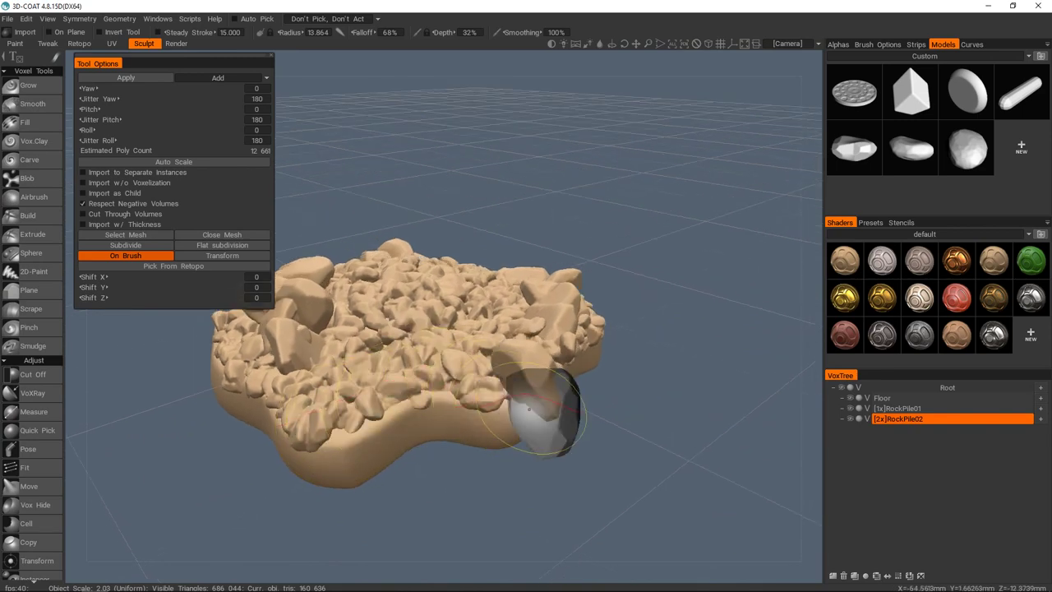
{"action": "left_click_drag", "start_coordinate": [479, 339], "coordinate": [534, 361], "text": "alt"}
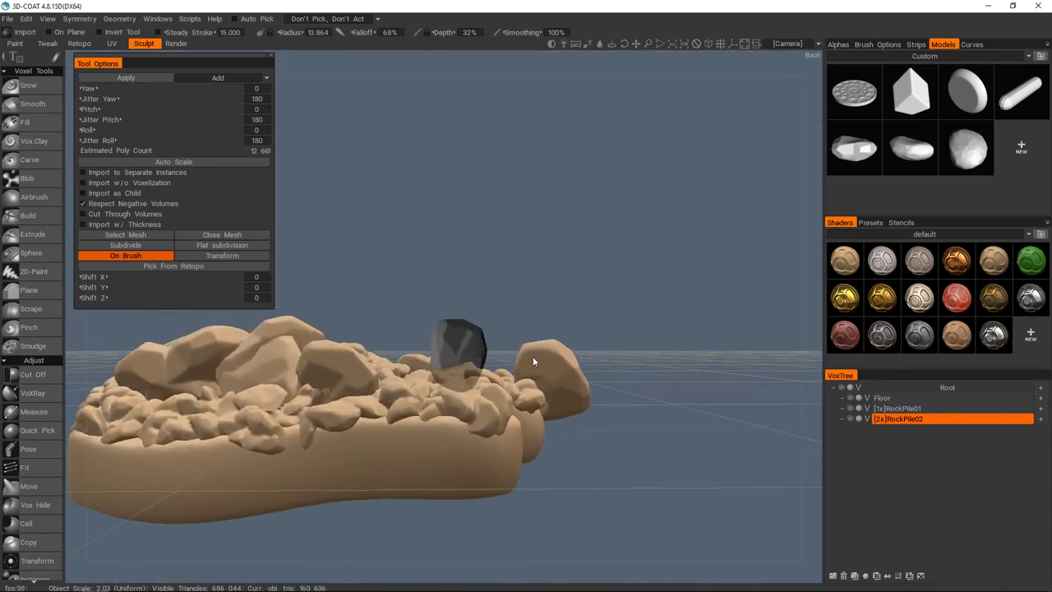
{"action": "left_click_drag", "start_coordinate": [588, 408], "coordinate": [563, 336], "text": "alt"}
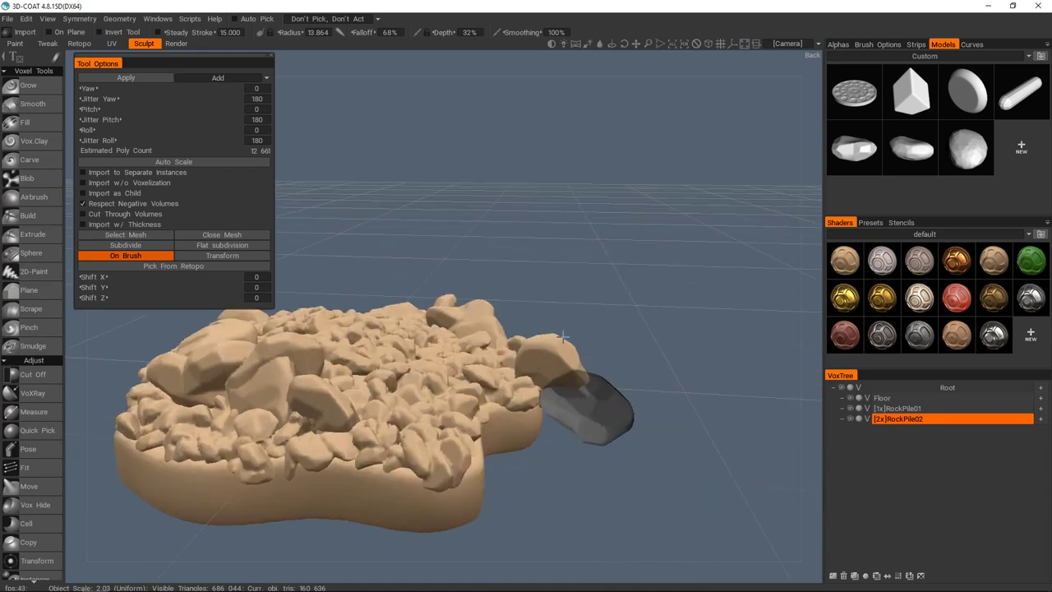
{"action": "left_click_drag", "start_coordinate": [560, 384], "coordinate": [544, 361], "text": "alt"}
{"action": "left_click", "coordinate": [591, 380]}
{"action": "right_click_drag", "start_coordinate": [545, 362], "coordinate": [503, 352], "text": "alt"}
{"action": "left_click_drag", "start_coordinate": [503, 352], "coordinate": [521, 345], "text": "alt"}
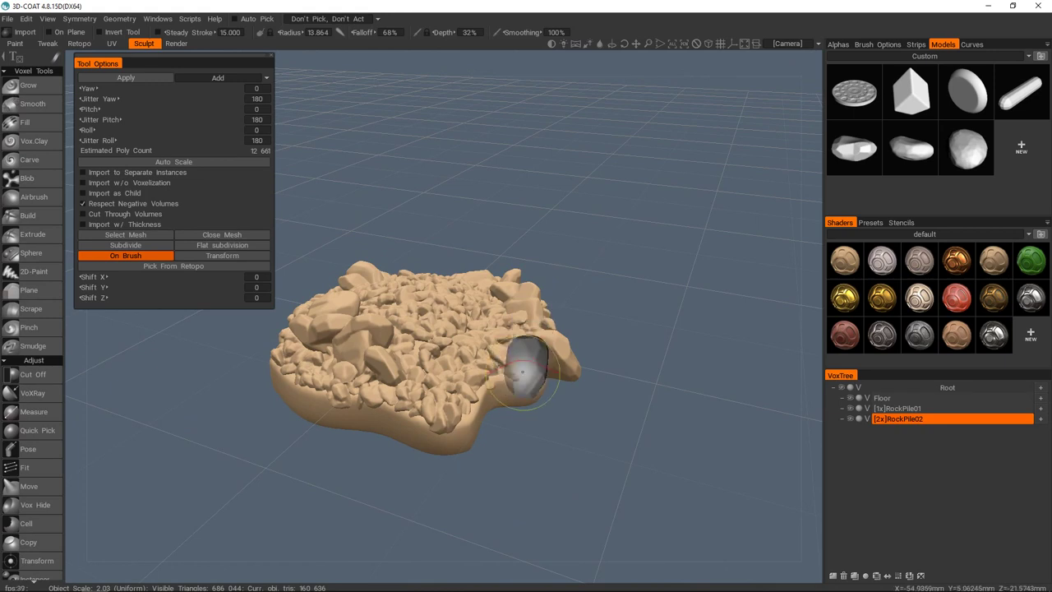
{"action": "left_click_drag", "start_coordinate": [490, 381], "coordinate": [514, 345], "text": "alt"}
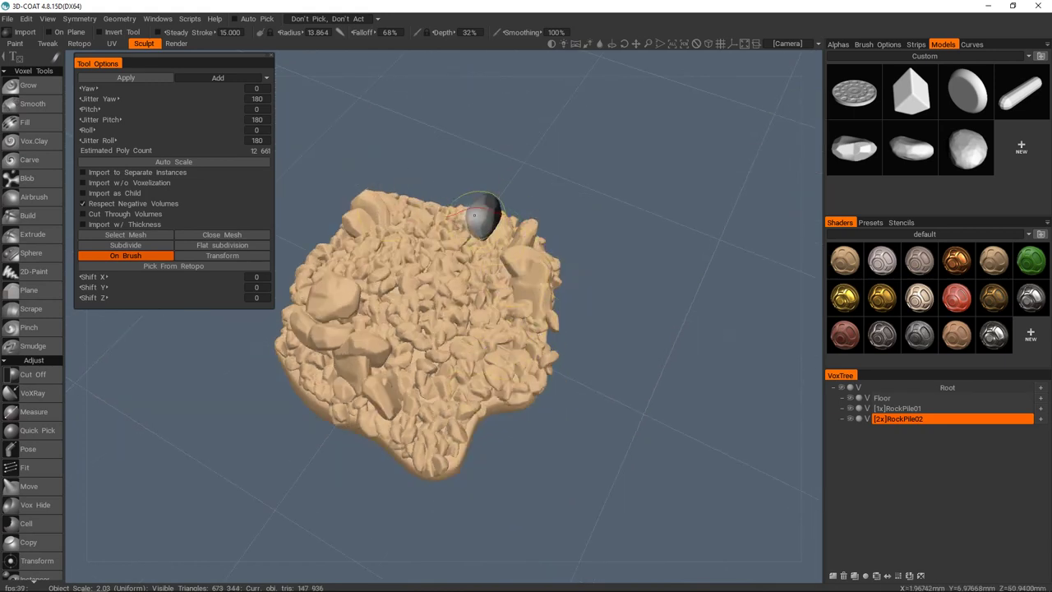
- Extend the row of large rocks along the side edge with another boulder near the slab's notched end
{"action": "left_click_drag", "start_coordinate": [514, 350], "coordinate": [472, 324], "text": "alt"}
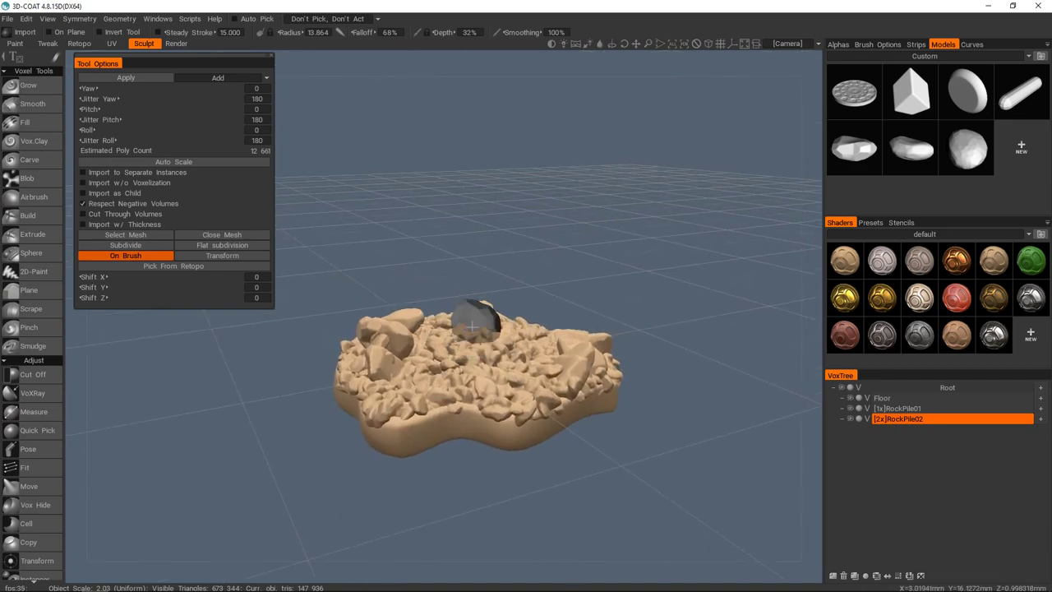
{"action": "right_click_drag", "start_coordinate": [471, 324], "coordinate": [476, 348], "text": "alt"}
{"action": "left_click_drag", "start_coordinate": [477, 348], "coordinate": [486, 403], "text": "alt"}
{"action": "scroll", "coordinate": [485, 403], "scroll_direction": "down", "scroll_amount": 5}
{"action": "mouse_move", "coordinate": [508, 347]}
{"action": "left_mouse_down", "text": "alt"}
{"action": "mouse_move", "coordinate": [481, 376]}
{"action": "mouse_move", "coordinate": [481, 422]}
{"action": "left_mouse_up", "text": "alt"}
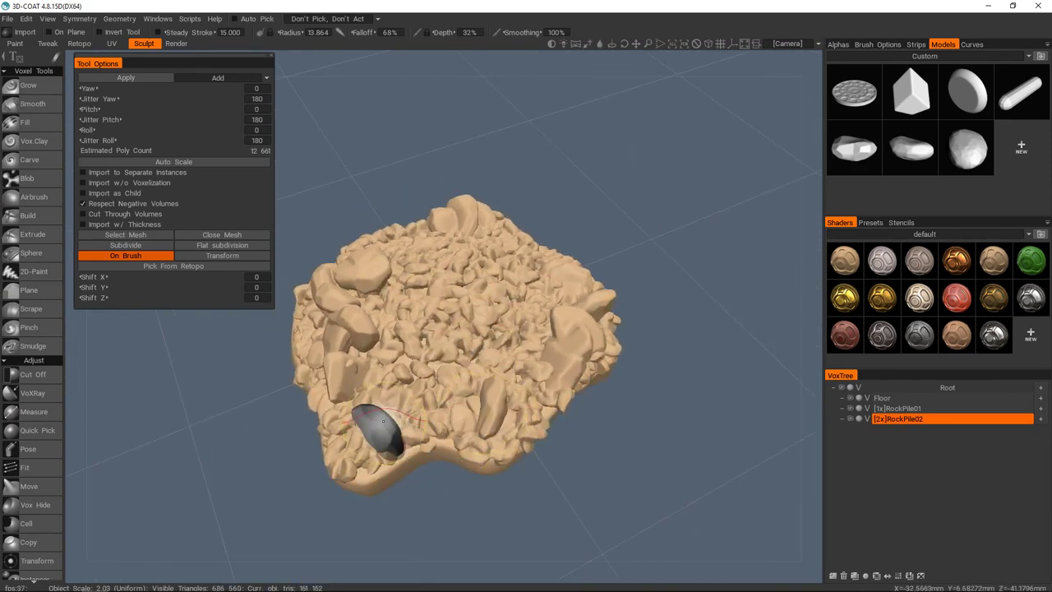
{"action": "mouse_move", "coordinate": [441, 493]}
{"action": "left_mouse_down", "text": "alt"}
{"action": "mouse_move", "coordinate": [521, 331]}
{"action": "mouse_move", "coordinate": [476, 463]}
{"action": "mouse_move", "coordinate": [416, 386]}
{"action": "mouse_move", "coordinate": [395, 379]}
{"action": "mouse_move", "coordinate": [434, 371]}
{"action": "left_mouse_up", "text": "alt"}
{"action": "mouse_move", "coordinate": [581, 340]}
{"action": "left_mouse_down", "text": "alt"}
{"action": "mouse_move", "coordinate": [576, 438]}
{"action": "mouse_move", "coordinate": [493, 308]}
{"action": "left_mouse_up", "text": "alt"}
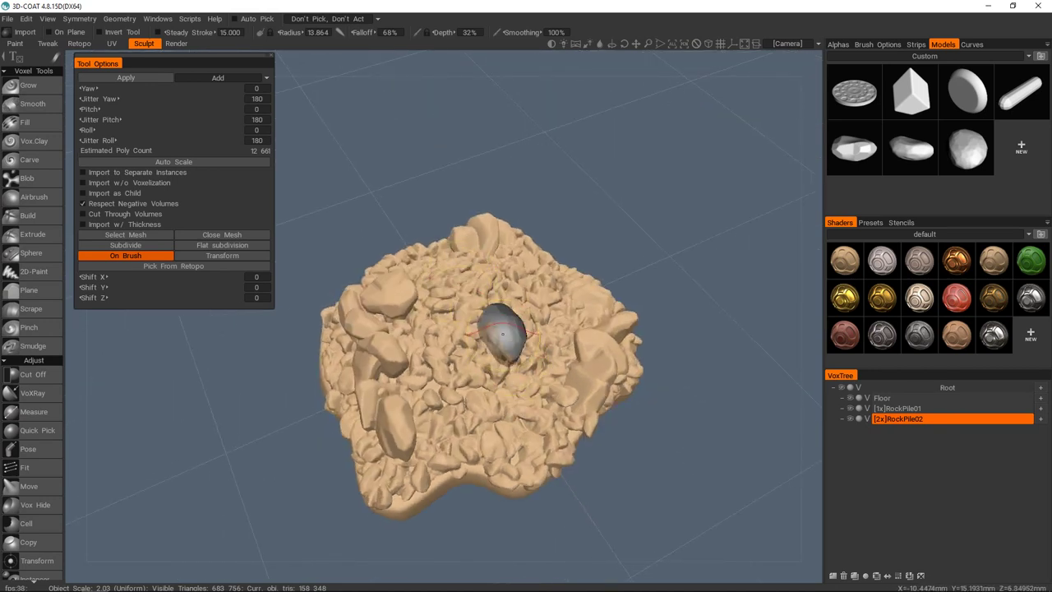
- Scatter large rocks across the middle of the slab, adding some with a different custom rock model
{"action": "mouse_move", "coordinate": [516, 324]}
{"action": "left_mouse_down", "text": "alt"}
{"action": "mouse_move", "coordinate": [411, 315]}
{"action": "mouse_move", "coordinate": [482, 293]}
{"action": "mouse_move", "coordinate": [444, 358]}
{"action": "left_mouse_up", "text": "alt"}
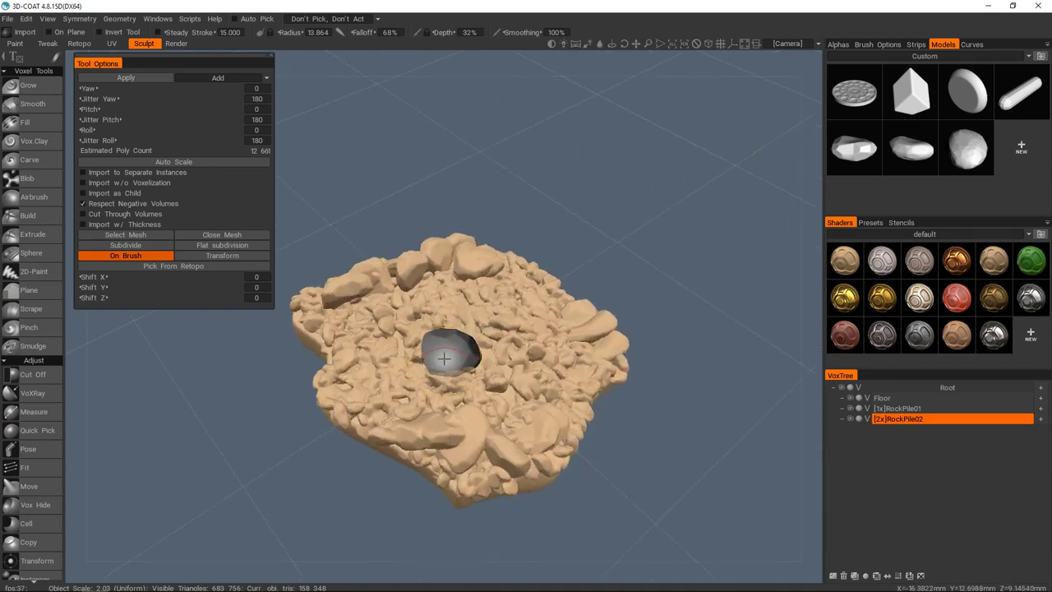
{"action": "left_click", "coordinate": [529, 337]}
{"action": "mouse_move", "coordinate": [529, 337]}
{"action": "left_mouse_down", "text": "alt"}
{"action": "mouse_move", "coordinate": [498, 364]}
{"action": "mouse_move", "coordinate": [495, 340]}
{"action": "mouse_move", "coordinate": [419, 392]}
{"action": "mouse_move", "coordinate": [621, 277]}
{"action": "mouse_move", "coordinate": [375, 324]}
{"action": "mouse_move", "coordinate": [507, 367]}
{"action": "mouse_move", "coordinate": [446, 460]}
{"action": "mouse_move", "coordinate": [421, 419]}
{"action": "left_mouse_up", "text": "alt"}
{"action": "left_click", "coordinate": [498, 364]}
{"action": "left_click", "coordinate": [376, 324]}
{"action": "left_click", "coordinate": [507, 367]}
{"action": "left_click", "coordinate": [446, 460]}
{"action": "mouse_move", "coordinate": [592, 271]}
{"action": "left_mouse_down", "text": "alt"}
{"action": "mouse_move", "coordinate": [521, 301]}
{"action": "mouse_move", "coordinate": [583, 271]}
{"action": "left_mouse_up", "text": "alt"}
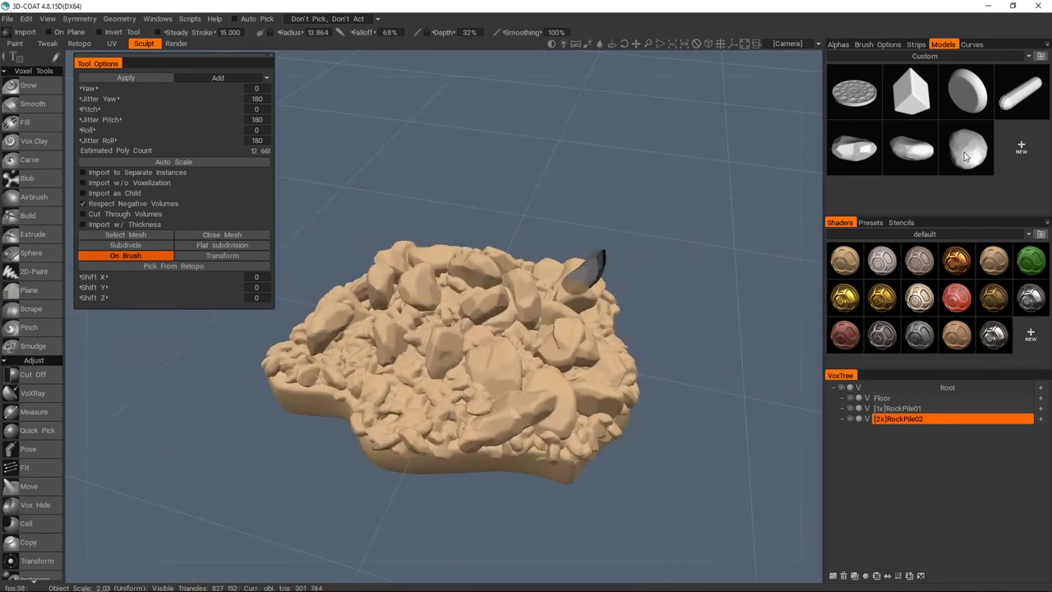
{"action": "mouse_move", "coordinate": [451, 355]}
{"action": "left_mouse_down", "text": "alt"}
{"action": "mouse_move", "coordinate": [387, 254]}
{"action": "mouse_move", "coordinate": [431, 309]}
{"action": "mouse_move", "coordinate": [505, 247]}
{"action": "mouse_move", "coordinate": [411, 352]}
{"action": "mouse_move", "coordinate": [469, 439]}
{"action": "mouse_move", "coordinate": [393, 369]}
{"action": "mouse_move", "coordinate": [481, 380]}
{"action": "mouse_move", "coordinate": [465, 304]}
{"action": "left_mouse_up", "text": "alt"}
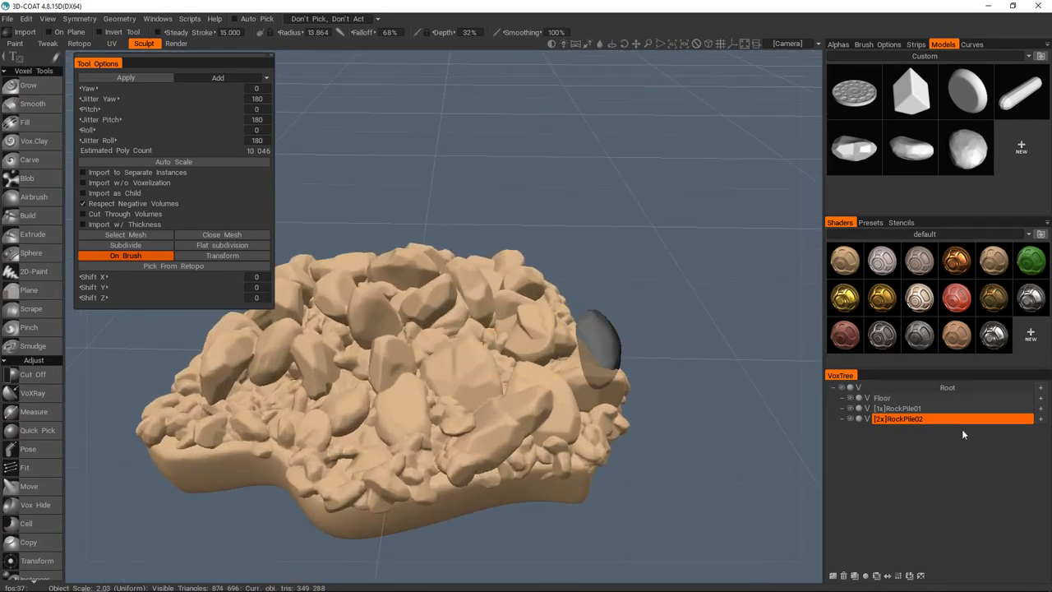
- Hide the Floor volume to inspect the rock layers without the slab and show it again
{"action": "left_click", "coordinate": [850, 399]}
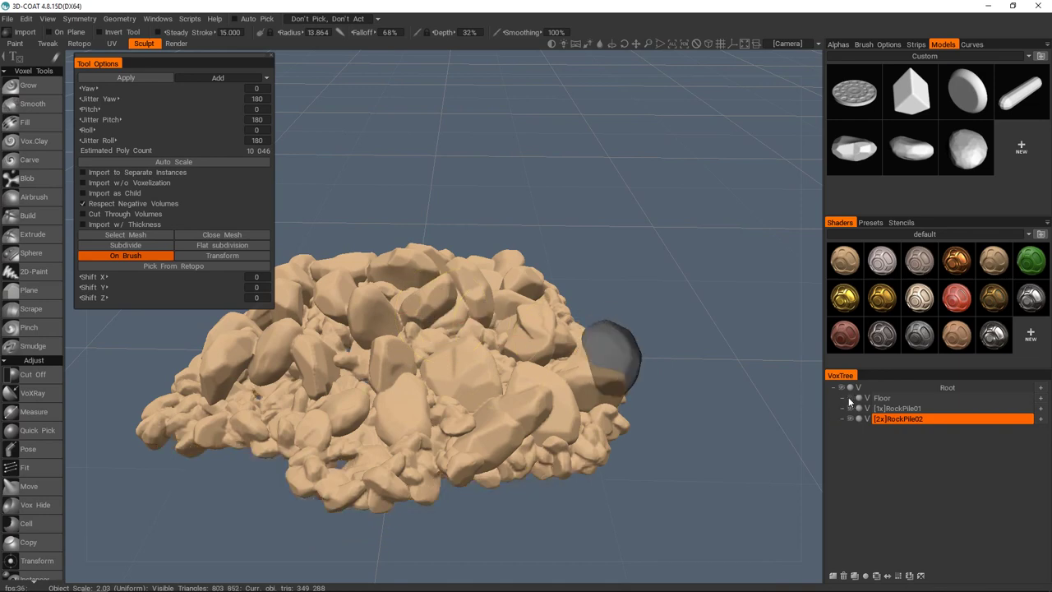
{"action": "mouse_move", "coordinate": [416, 335]}
{"action": "left_mouse_down", "text": "alt"}
{"action": "mouse_move", "coordinate": [427, 415]}
{"action": "mouse_move", "coordinate": [411, 353]}
{"action": "mouse_move", "coordinate": [484, 358]}
{"action": "left_mouse_up", "text": "alt"}
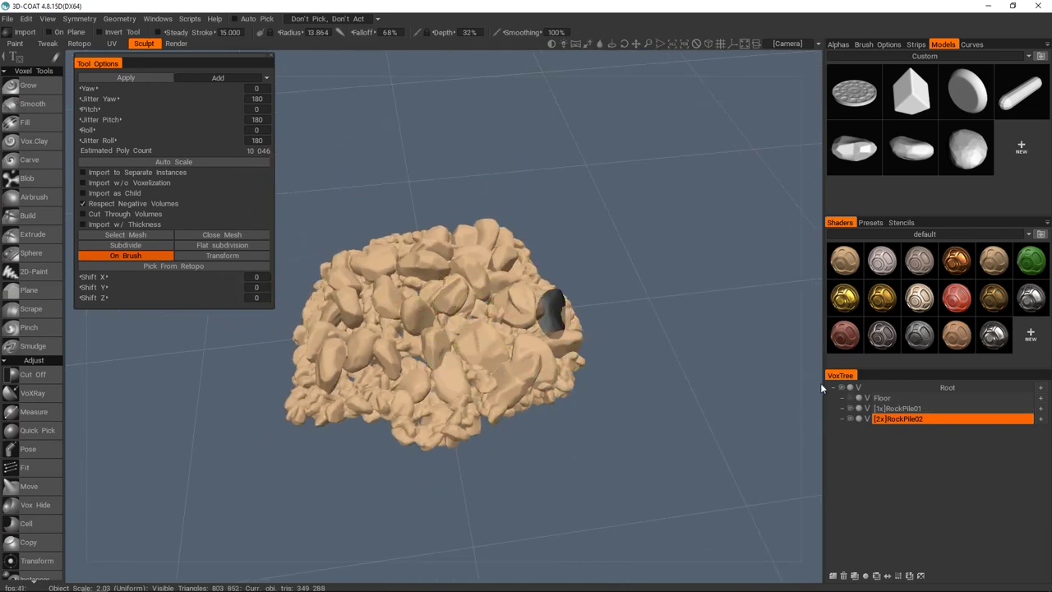
{"action": "left_click", "coordinate": [850, 398]}
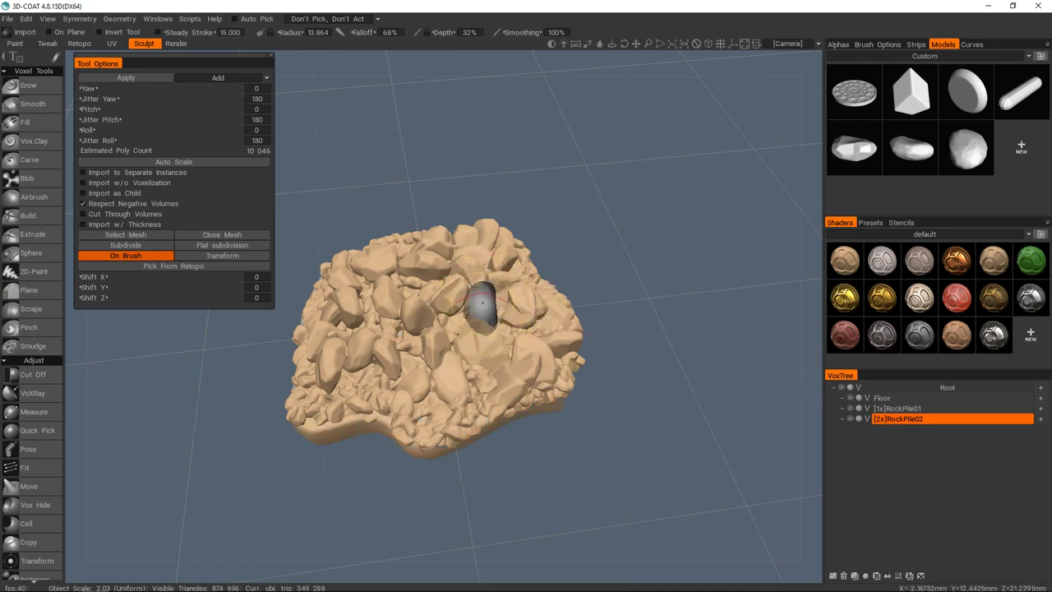
- Switch to the Grow tool and examine the rock-covered slab from above and from the sides
{"action": "left_click", "coordinate": [29, 88]}
{"action": "left_click_drag", "start_coordinate": [439, 337], "coordinate": [439, 424], "text": "alt"}
{"action": "scroll", "coordinate": [439, 425], "scroll_direction": "down", "scroll_amount": 3}
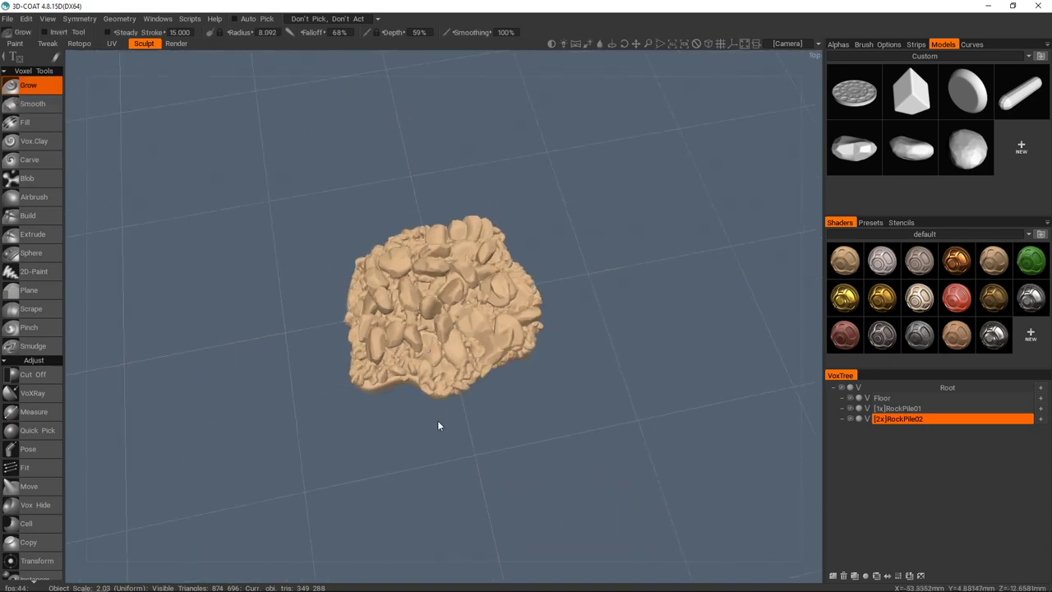
{"action": "middle_click_drag", "start_coordinate": [474, 313], "coordinate": [497, 307]}
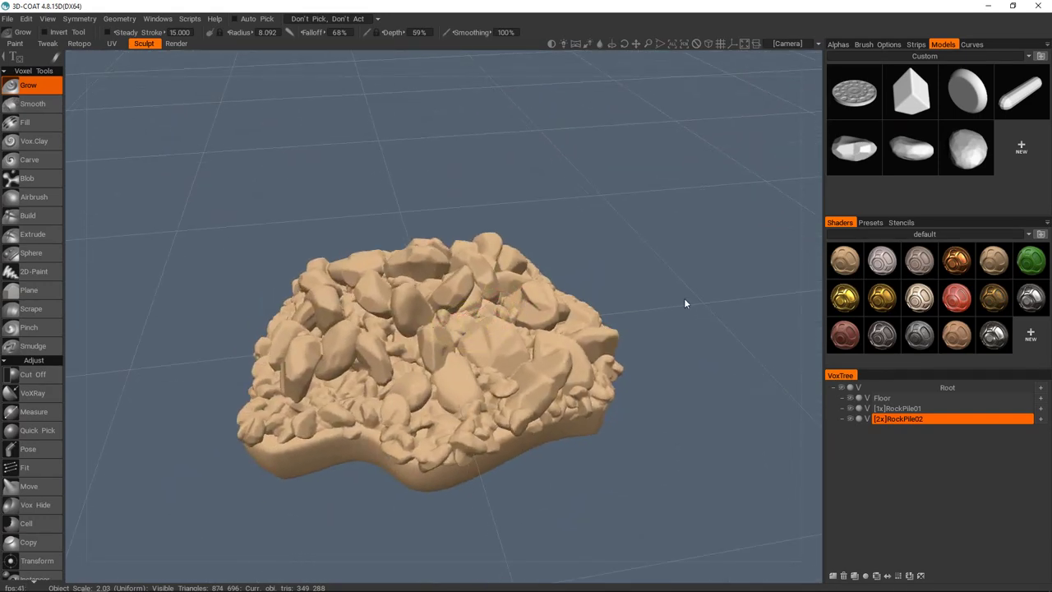
{"action": "middle_click_drag", "start_coordinate": [461, 324], "coordinate": [496, 339]}
{"action": "left_click_drag", "start_coordinate": [488, 343], "coordinate": [657, 305], "text": "alt"}
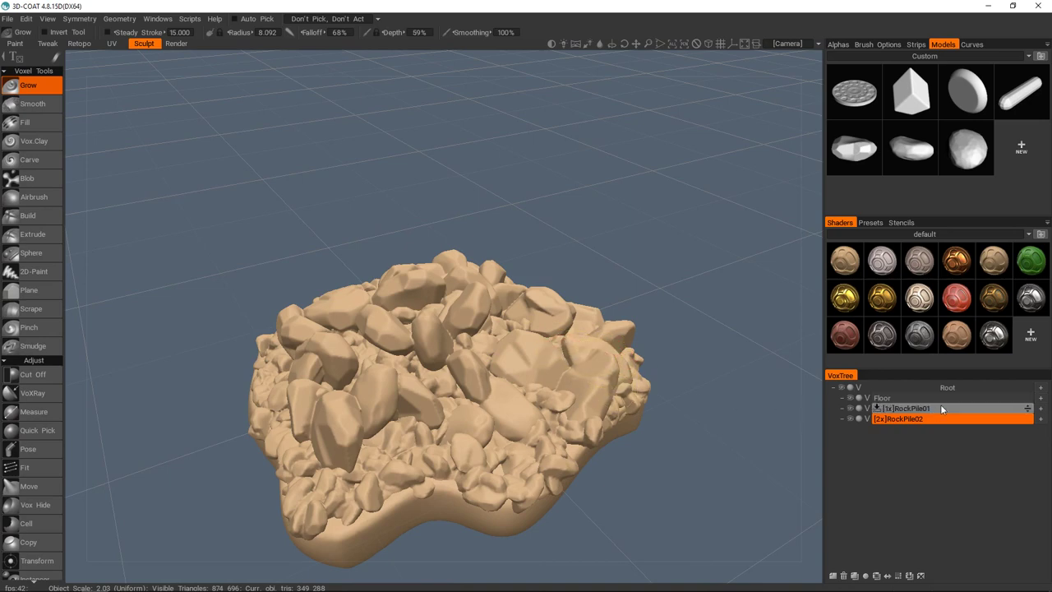
- Make the Floor volume active and examine the slab with its layered rocks from several angles
{"action": "left_click", "coordinate": [922, 397]}
{"action": "left_click_drag", "start_coordinate": [460, 353], "coordinate": [437, 359], "text": "alt"}
{"action": "left_click_drag", "start_coordinate": [503, 386], "coordinate": [497, 428], "text": "alt"}
{"action": "right_click_drag", "start_coordinate": [500, 284], "coordinate": [557, 372], "text": "alt"}
{"action": "right_click_drag", "start_coordinate": [454, 364], "coordinate": [484, 359], "text": "alt"}
{"action": "left_click_drag", "start_coordinate": [484, 360], "coordinate": [487, 322], "text": "alt"}
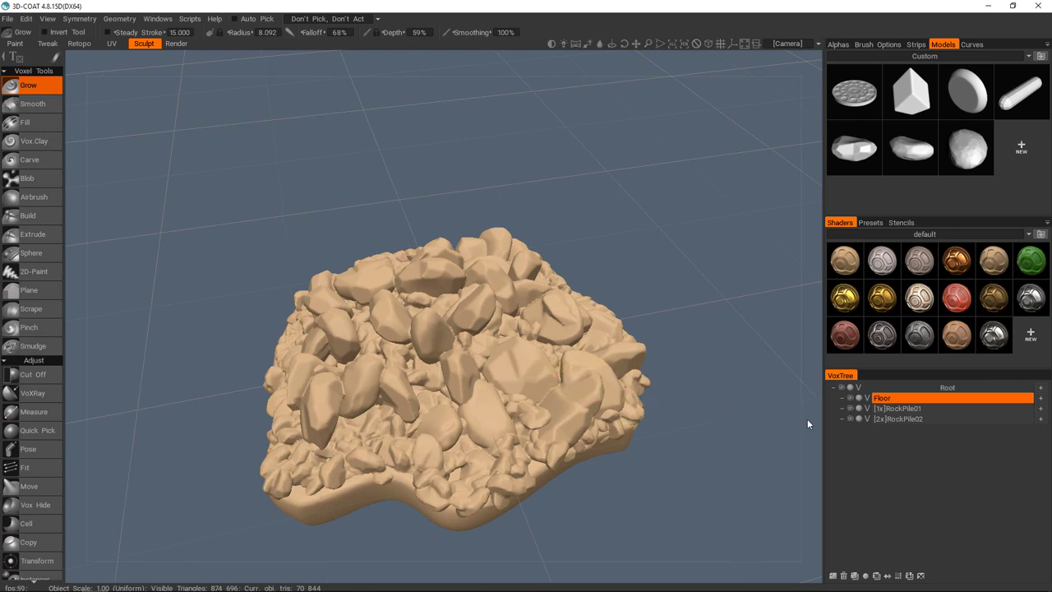
{"action": "left_click", "coordinate": [912, 408], "text": "ctrl"}
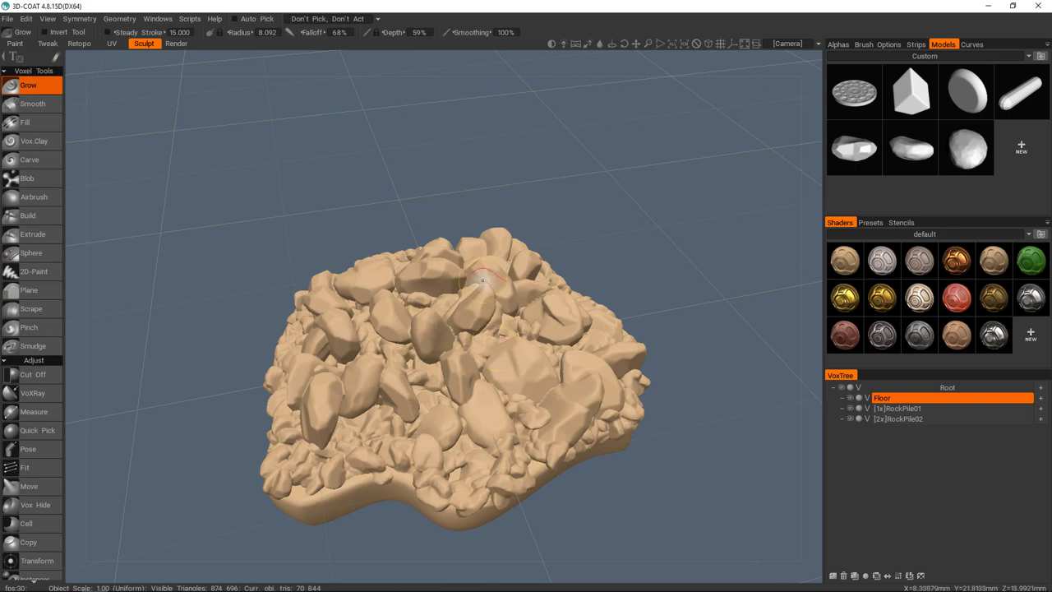
- Merge the Floor and RockPile01 volumes into RockPile02 so that the rocky slab is one volume
{"action": "left_click_drag", "start_coordinate": [519, 362], "coordinate": [502, 411], "text": "alt"}
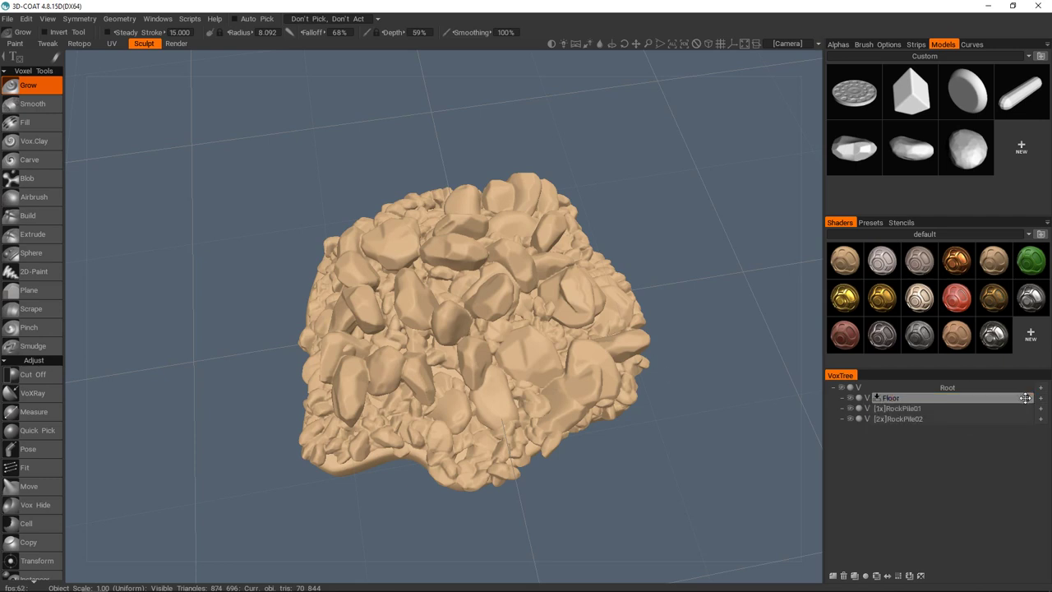
{"action": "left_click_drag", "start_coordinate": [1027, 397], "coordinate": [1026, 407]}
{"action": "left_click", "coordinate": [851, 398]}
{"action": "left_click", "coordinate": [850, 398]}
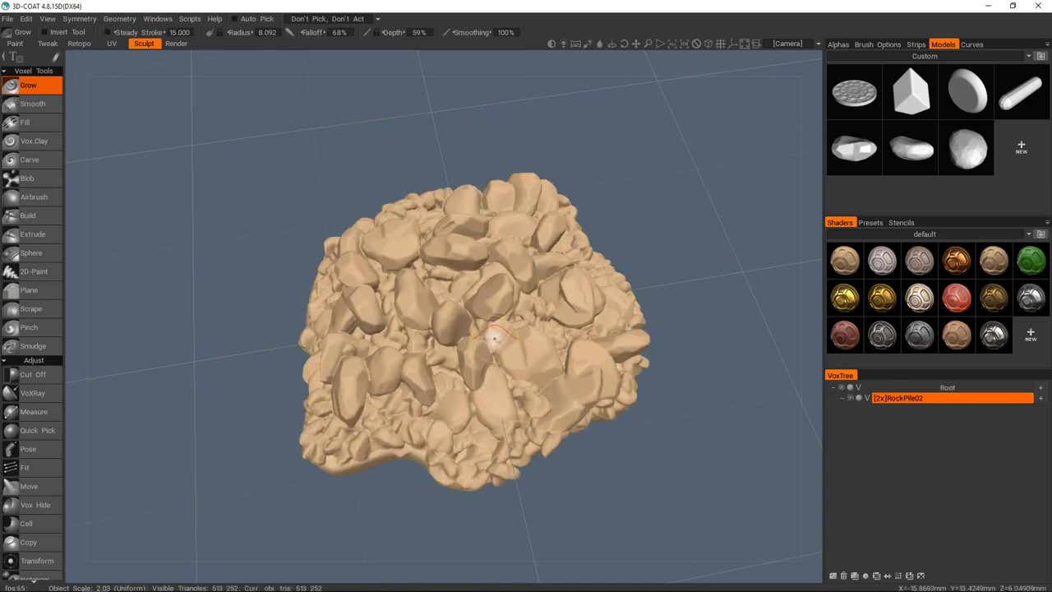
- Resample the merged RockPile02 volume with a density modulation factor of about 1.3 and good resampling quality
{"action": "right_click_drag", "start_coordinate": [521, 325], "coordinate": [513, 403], "text": "alt"}
{"action": "left_click_drag", "start_coordinate": [514, 403], "coordinate": [664, 294], "text": "alt"}
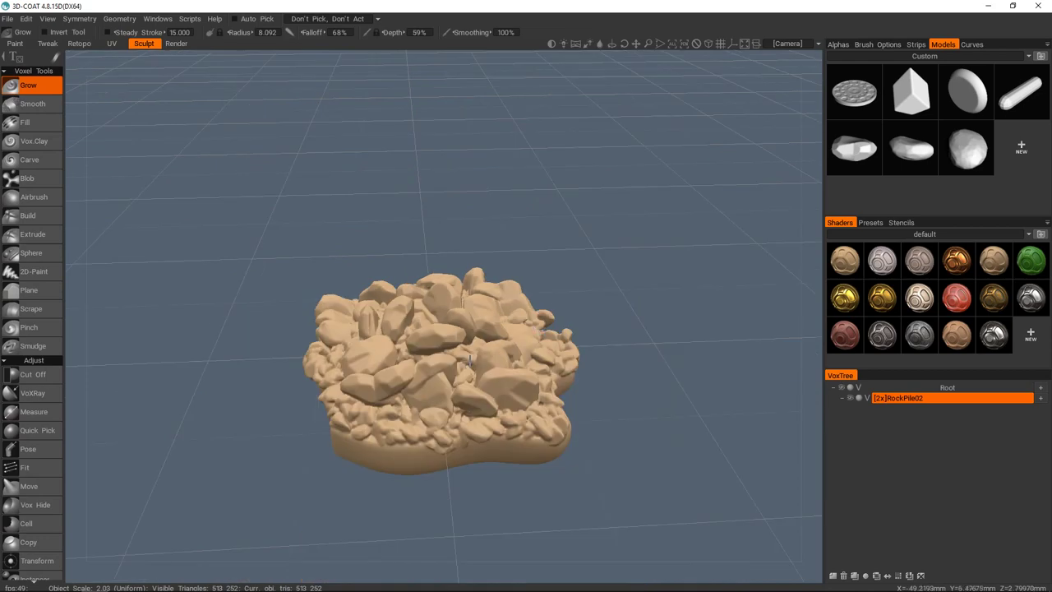
{"action": "middle_click_drag", "start_coordinate": [460, 321], "coordinate": [523, 319]}
{"action": "scroll", "coordinate": [525, 319], "scroll_direction": "up", "scroll_amount": 5}
{"action": "left_click_drag", "start_coordinate": [524, 319], "coordinate": [511, 323], "text": "alt"}
{"action": "key", "text": "space"}
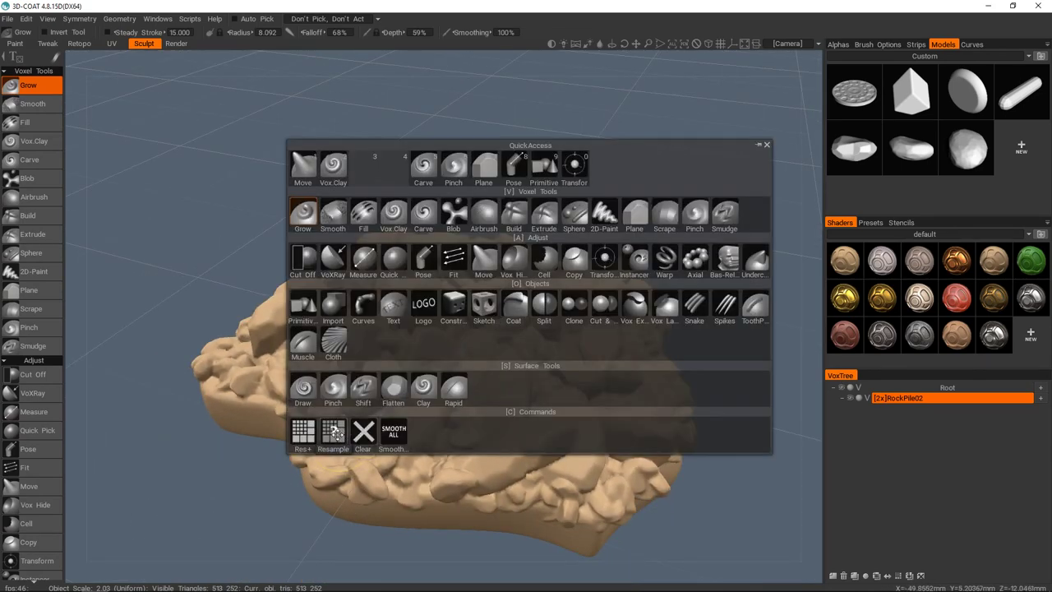
{"action": "left_click", "coordinate": [348, 429]}
{"action": "mouse_move", "coordinate": [547, 325]}
{"action": "left_mouse_down"}
{"action": "mouse_move", "coordinate": [539, 330]}
{"action": "mouse_move", "coordinate": [547, 327]}
{"action": "left_mouse_up"}
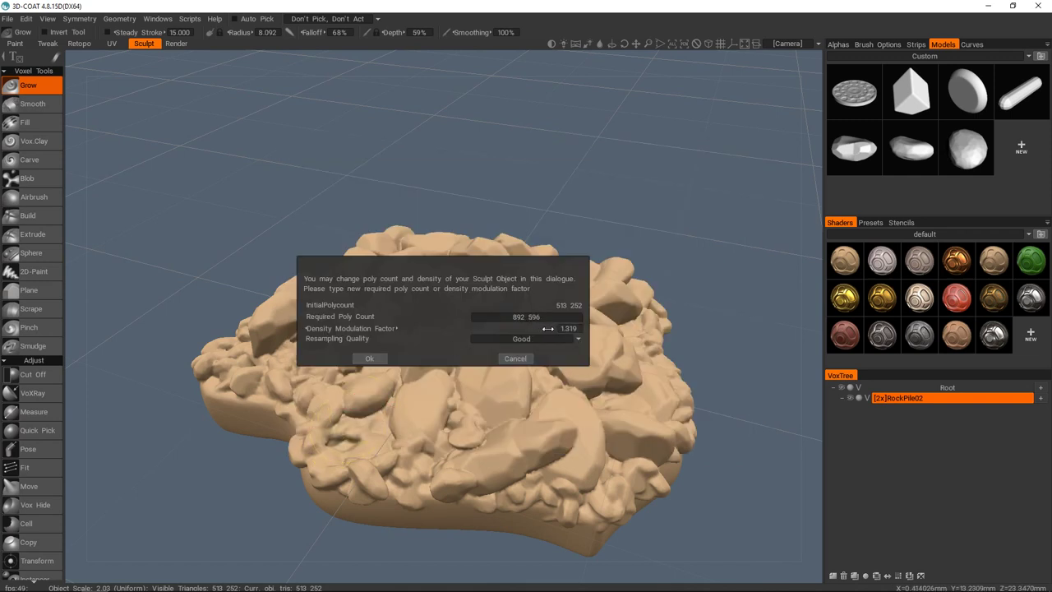
{"action": "left_click", "coordinate": [367, 359]}
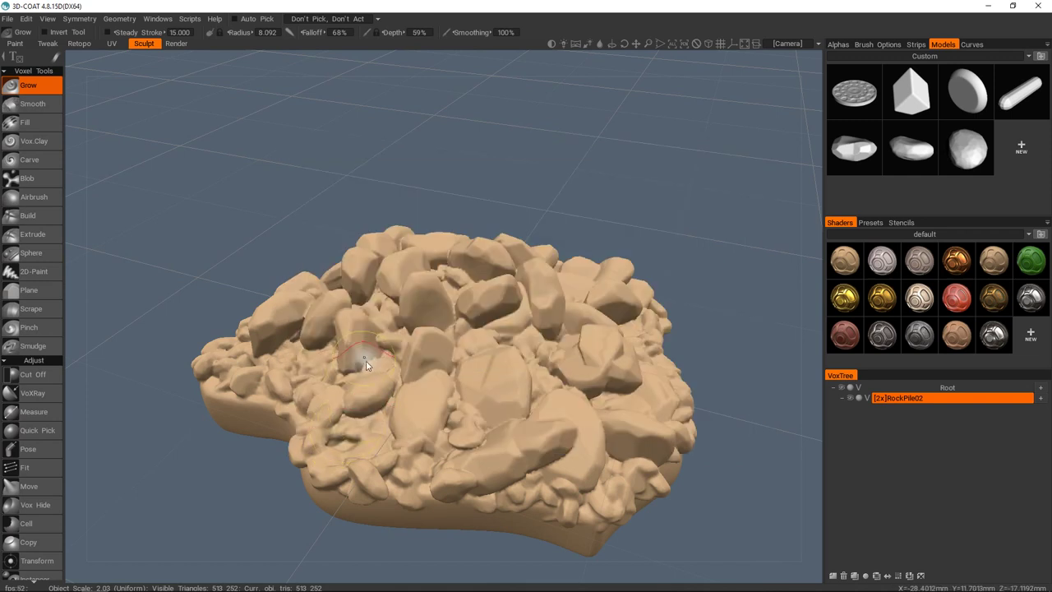
{"action": "mouse_move", "coordinate": [532, 327]}
{"action": "left_mouse_down", "text": "alt"}
{"action": "mouse_move", "coordinate": [539, 355]}
{"action": "mouse_move", "coordinate": [513, 340]}
{"action": "mouse_move", "coordinate": [523, 296]}
{"action": "left_mouse_up", "text": "alt"}
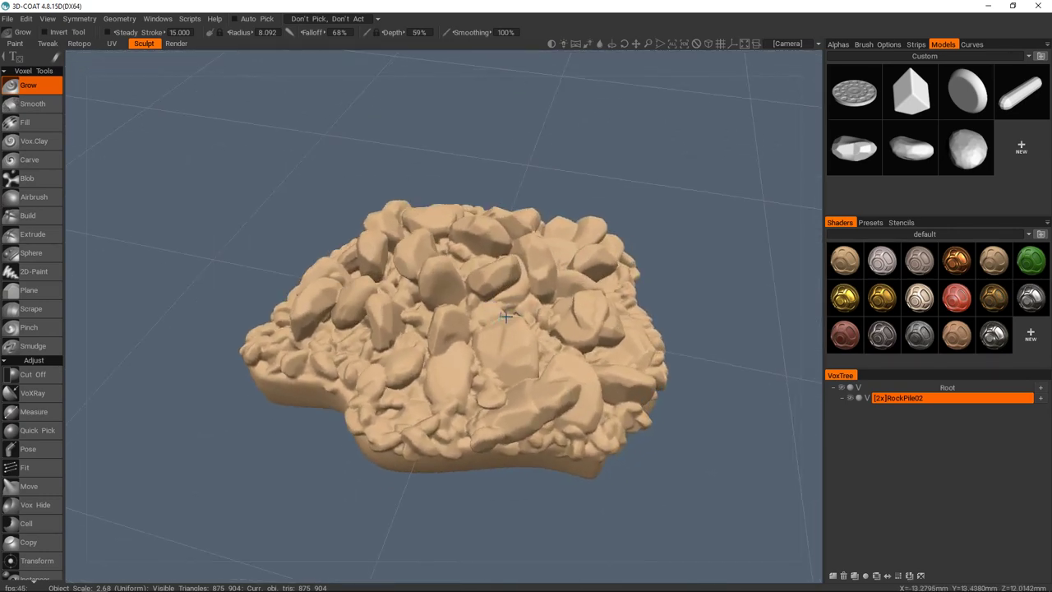
- Convert RockPile02 to surface mode and start the Noise tool on it with realtime preview
{"action": "left_click", "coordinate": [867, 399]}
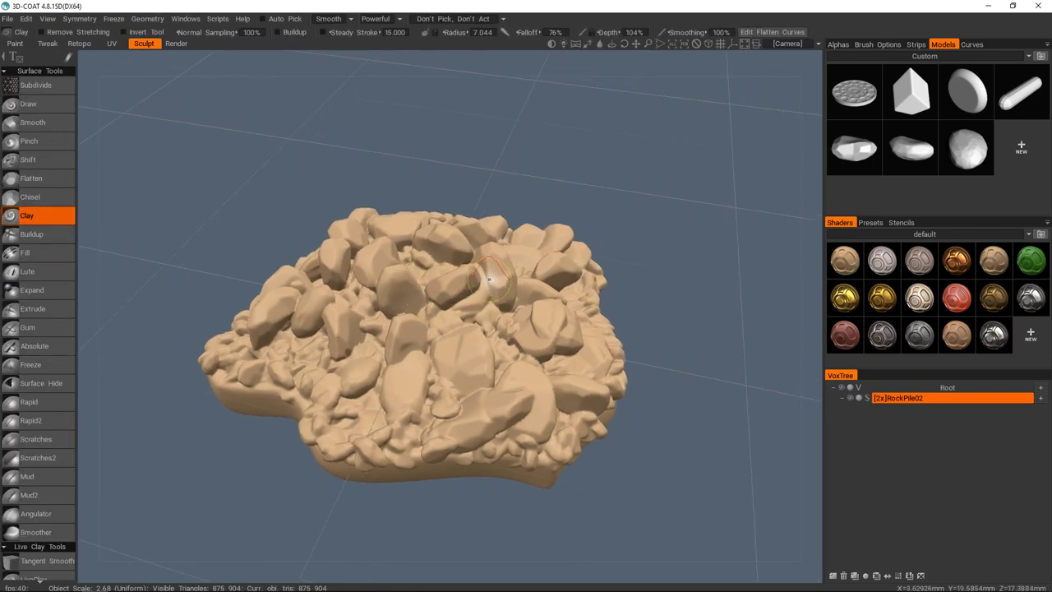
{"action": "key", "text": "space"}
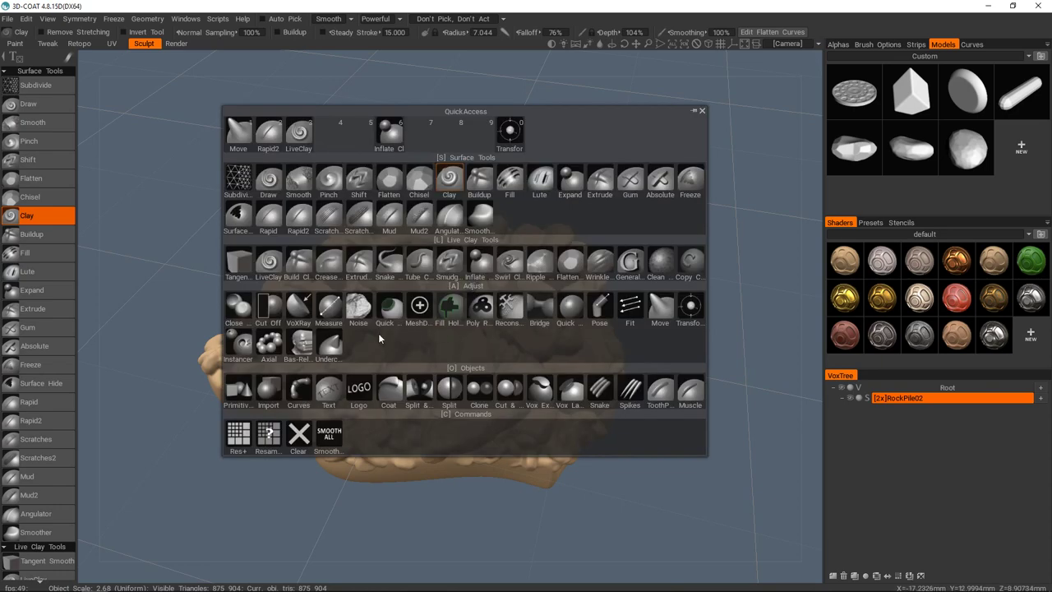
{"action": "left_click", "coordinate": [359, 310]}
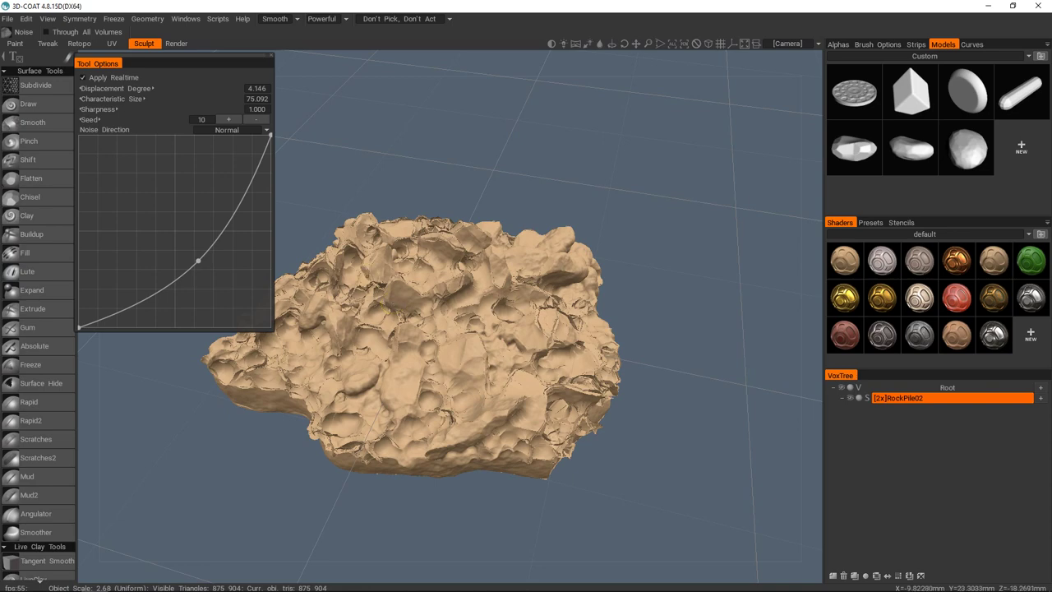
{"action": "middle_click_drag", "start_coordinate": [385, 321], "coordinate": [435, 321], "text": "alt"}
{"action": "scroll", "coordinate": [435, 322], "scroll_direction": "up", "scroll_amount": 2}
{"action": "left_click_drag", "start_coordinate": [435, 322], "coordinate": [432, 284], "text": "alt"}
{"action": "scroll", "coordinate": [433, 285], "scroll_direction": "down", "scroll_amount": 1}
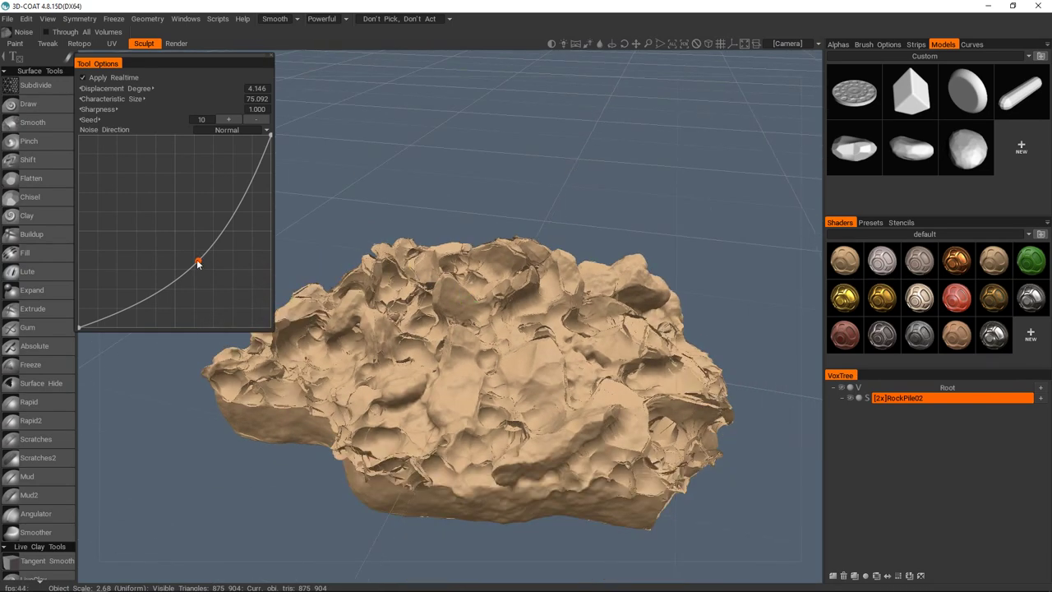
- Bend the noise profile curve into an upward arch and set the Displacement Degree to 1
{"action": "left_click_drag", "start_coordinate": [180, 247], "coordinate": [205, 144]}
{"action": "left_click", "coordinate": [256, 88]}
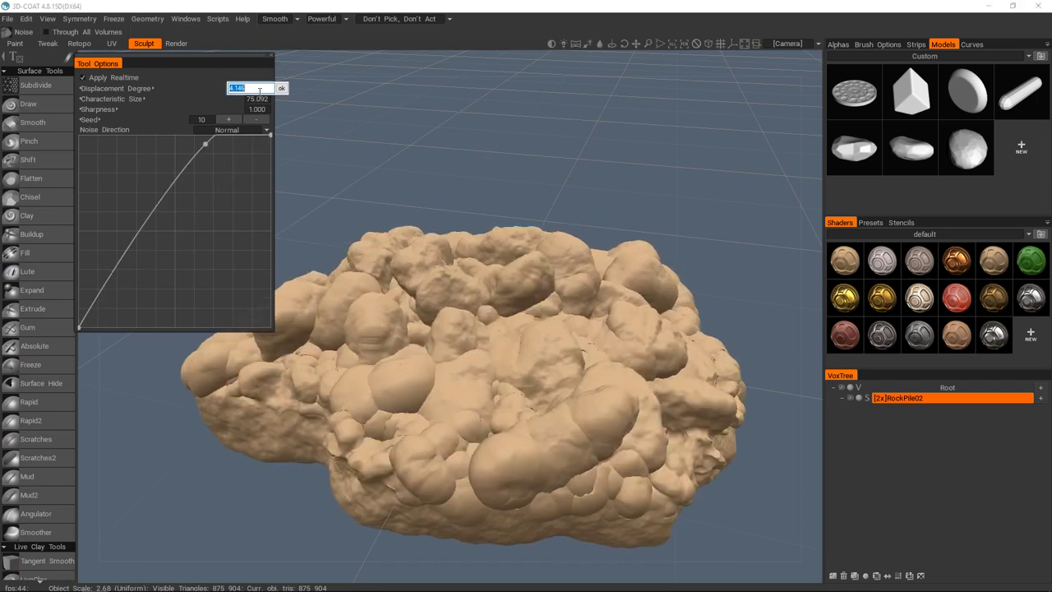
{"action": "type", "text": "1"}
{"action": "left_click", "coordinate": [281, 88]}
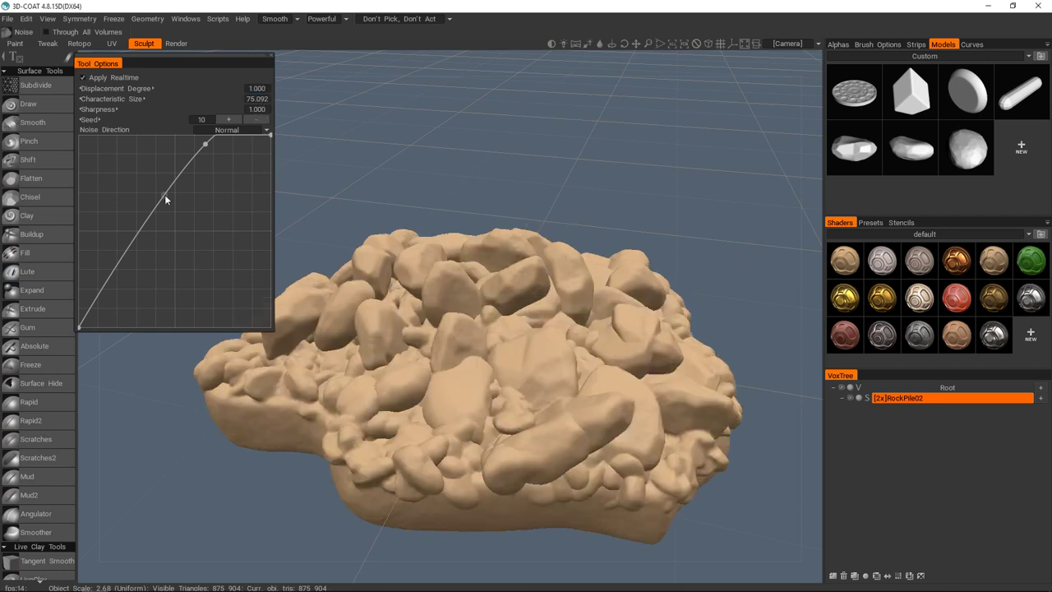
{"action": "left_click_drag", "start_coordinate": [175, 217], "coordinate": [167, 216]}
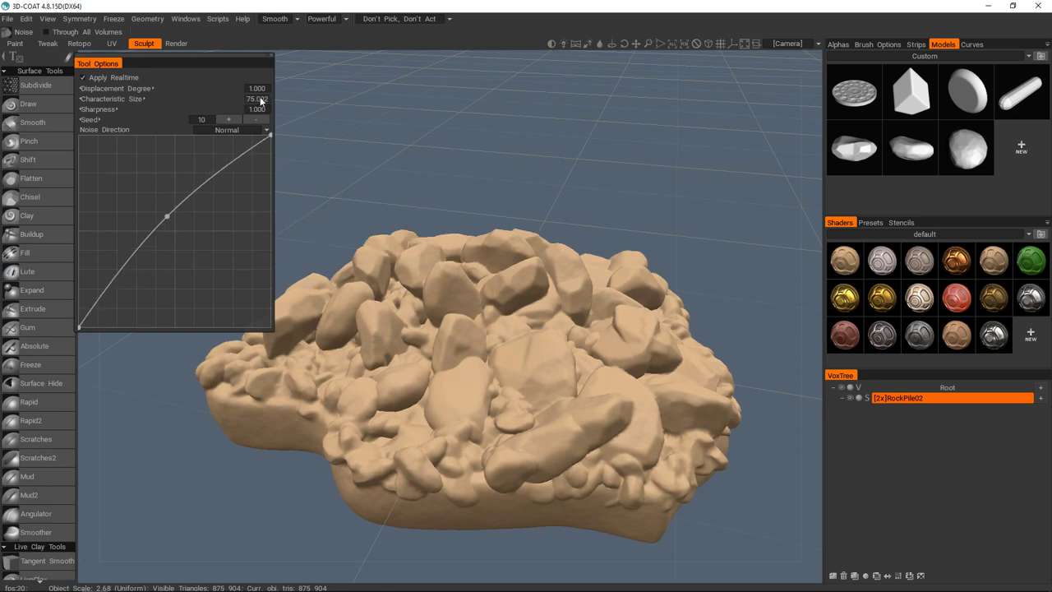
- Set the noise's Characteristic Size to 2 and its Displacement Degree to 0.5
{"action": "left_click", "coordinate": [260, 100]}
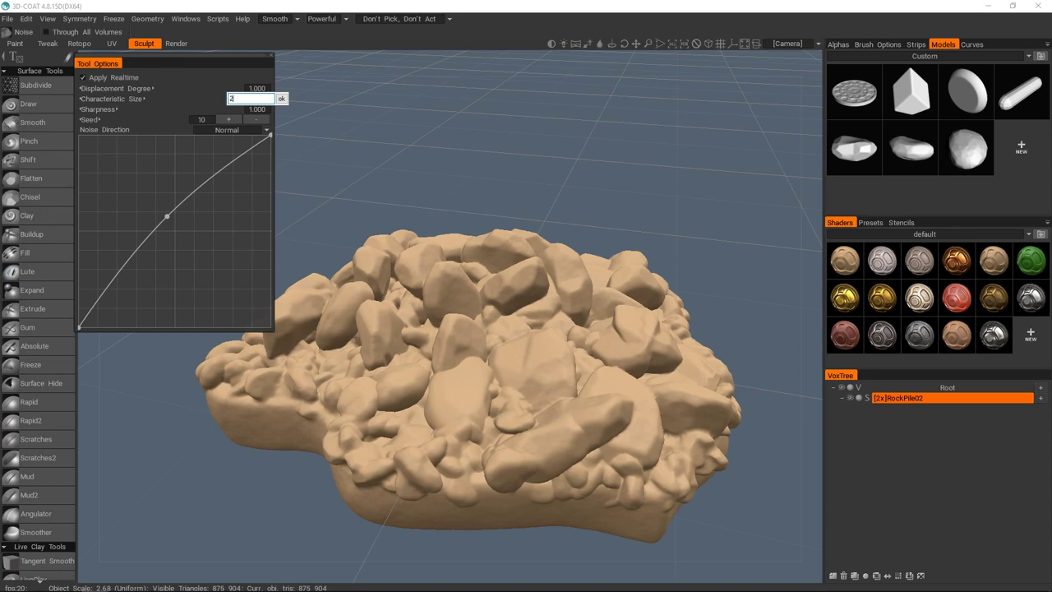
{"action": "type", "text": "2"}
{"action": "key", "text": "Return"}
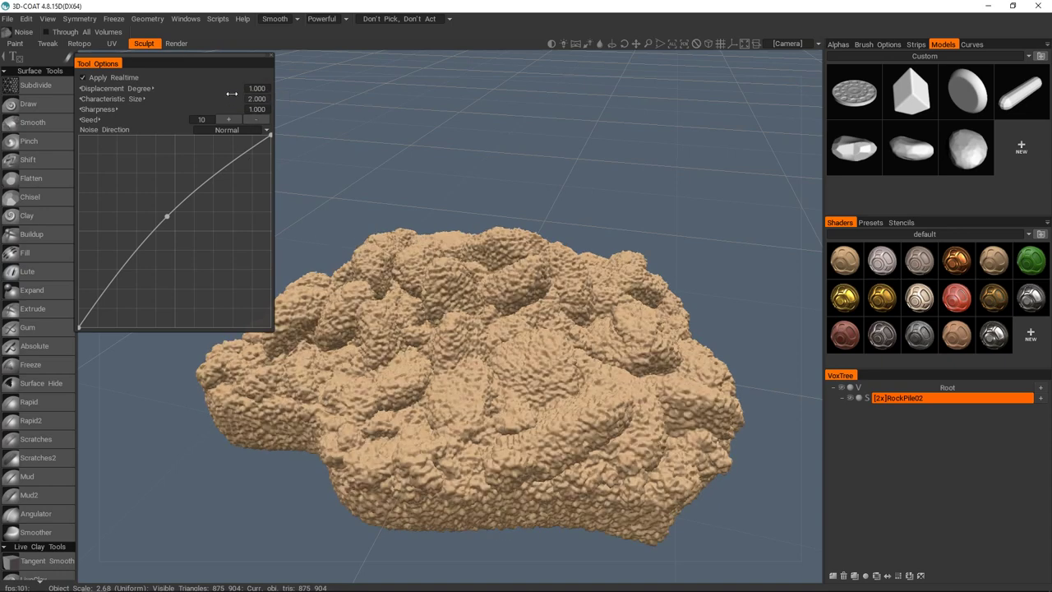
{"action": "left_click", "coordinate": [259, 89]}
{"action": "type", "text": "50"}
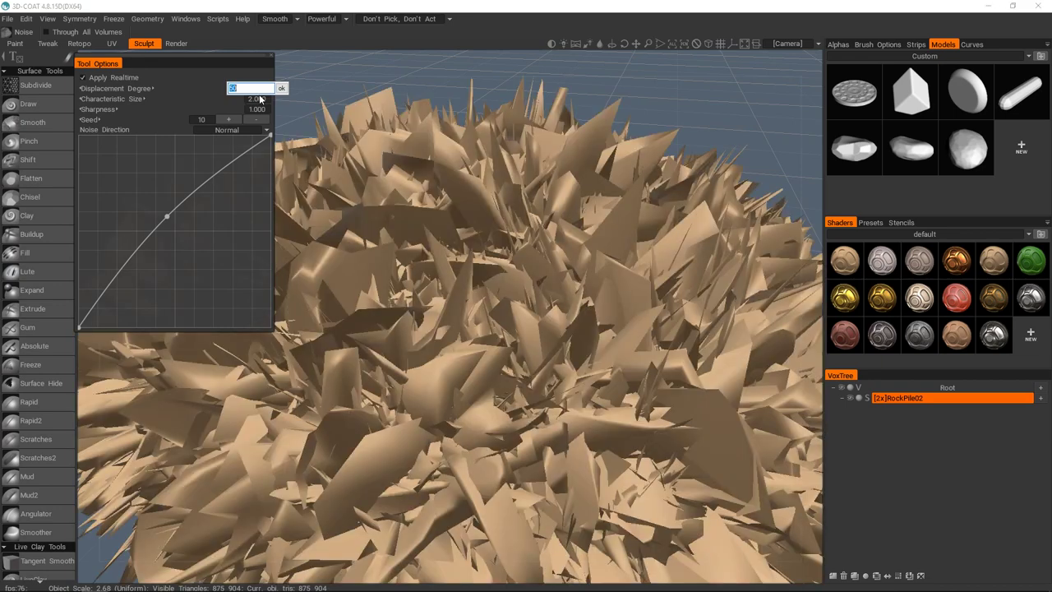
{"action": "type", "text": ".5"}
{"action": "key", "text": "Return"}
- Straighten the noise profile curve into a linear diagonal and set the Characteristic Size to 18
{"action": "mouse_move", "coordinate": [167, 216]}
{"action": "left_mouse_down"}
{"action": "mouse_move", "coordinate": [186, 244]}
{"action": "mouse_move", "coordinate": [173, 232]}
{"action": "left_mouse_up"}
{"action": "left_click", "coordinate": [258, 98]}
{"action": "type", "text": "80"}
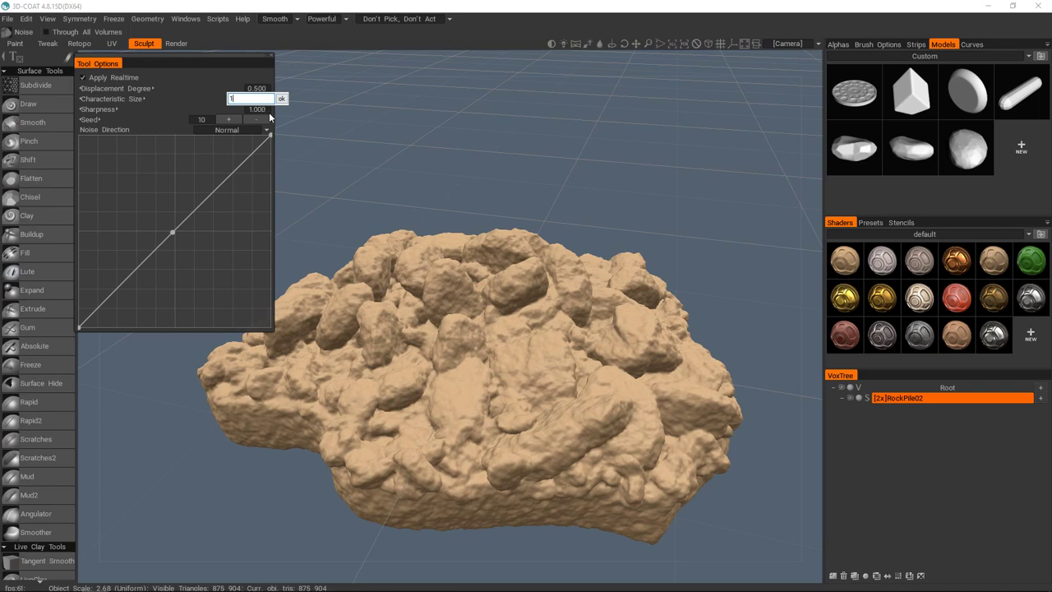
{"action": "key", "text": "Return"}
- Set the noise's Displacement Degree to 1, inspect the roughened rocks and finish by switching to the Draw tool
{"action": "left_click", "coordinate": [255, 89]}
{"action": "key", "text": "Return"}
{"action": "left_click", "coordinate": [258, 88]}
{"action": "key", "text": "Return"}
{"action": "left_click", "coordinate": [259, 89]}
{"action": "type", "text": "1"}
{"action": "key", "text": "Return"}
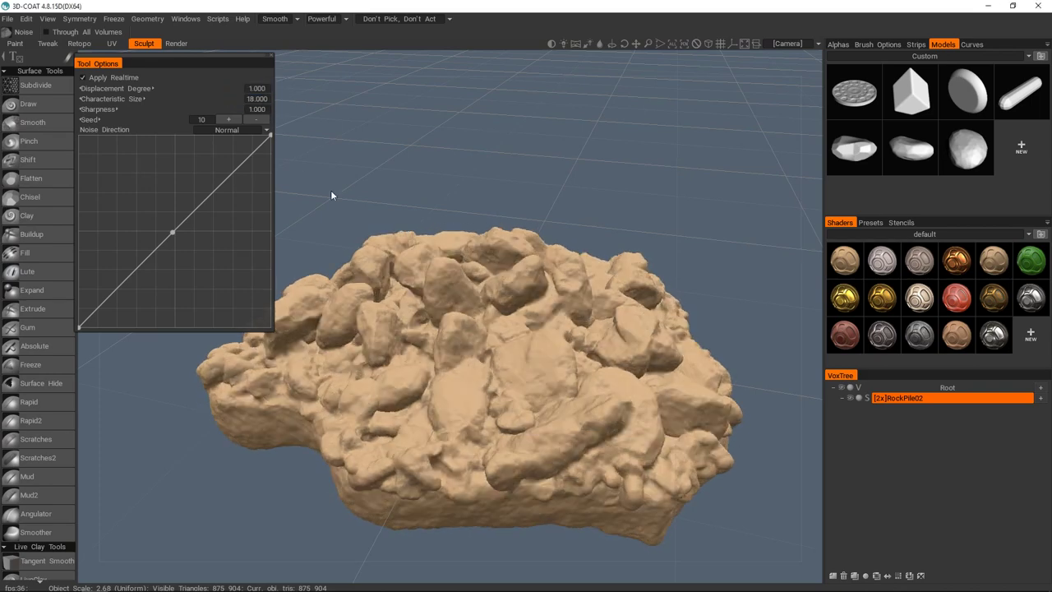
{"action": "middle_click_drag", "start_coordinate": [493, 310], "coordinate": [498, 326]}
{"action": "mouse_move", "coordinate": [495, 325]}
{"action": "left_mouse_down"}
{"action": "mouse_move", "coordinate": [578, 381]}
{"action": "mouse_move", "coordinate": [608, 376]}
{"action": "mouse_move", "coordinate": [703, 306]}
{"action": "mouse_move", "coordinate": [622, 345]}
{"action": "mouse_move", "coordinate": [567, 341]}
{"action": "mouse_move", "coordinate": [542, 317]}
{"action": "mouse_move", "coordinate": [563, 345]}
{"action": "mouse_move", "coordinate": [521, 259]}
{"action": "mouse_move", "coordinate": [493, 284]}
{"action": "left_mouse_up"}
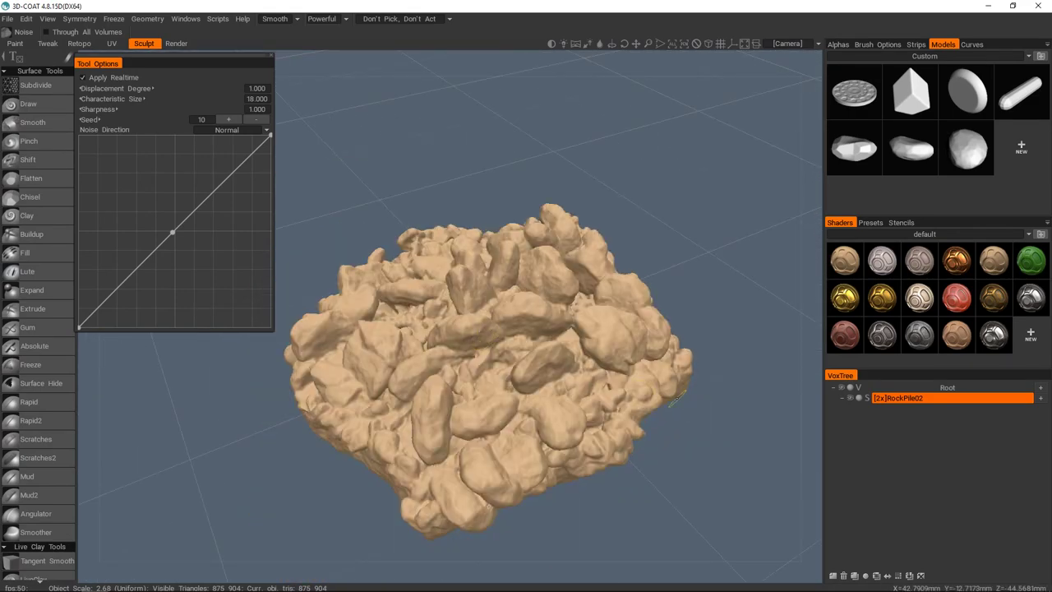
{"action": "left_click", "coordinate": [39, 105]}
- Retopologize RockPile02 with automatic Instant Meshes, using an output polycount of about 2000
{"action": "right_click", "coordinate": [927, 398]}
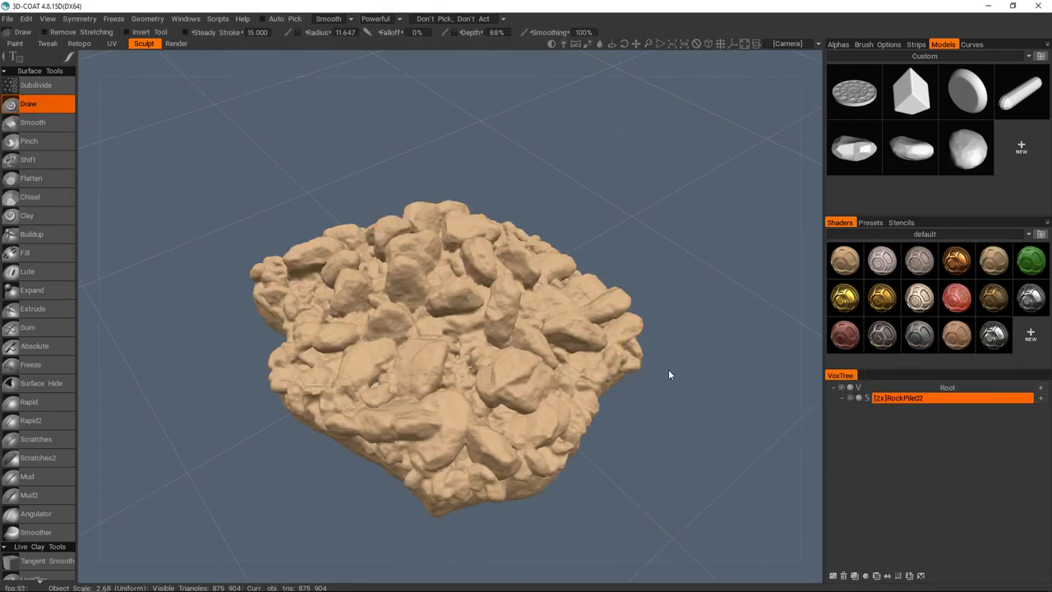
{"action": "right_click", "coordinate": [915, 398]}
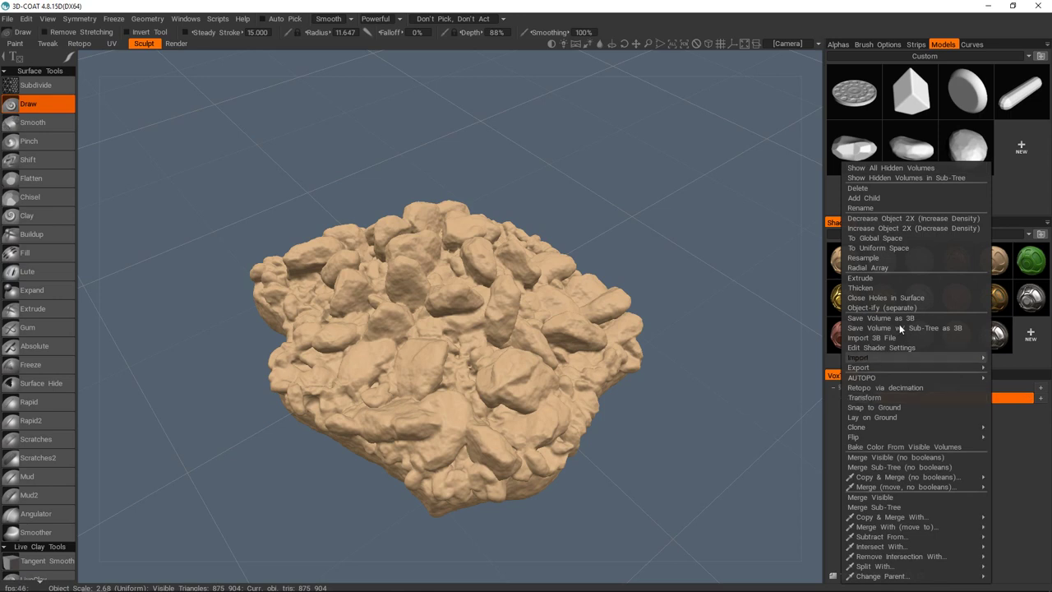
{"action": "mouse_move", "coordinate": [883, 378]}
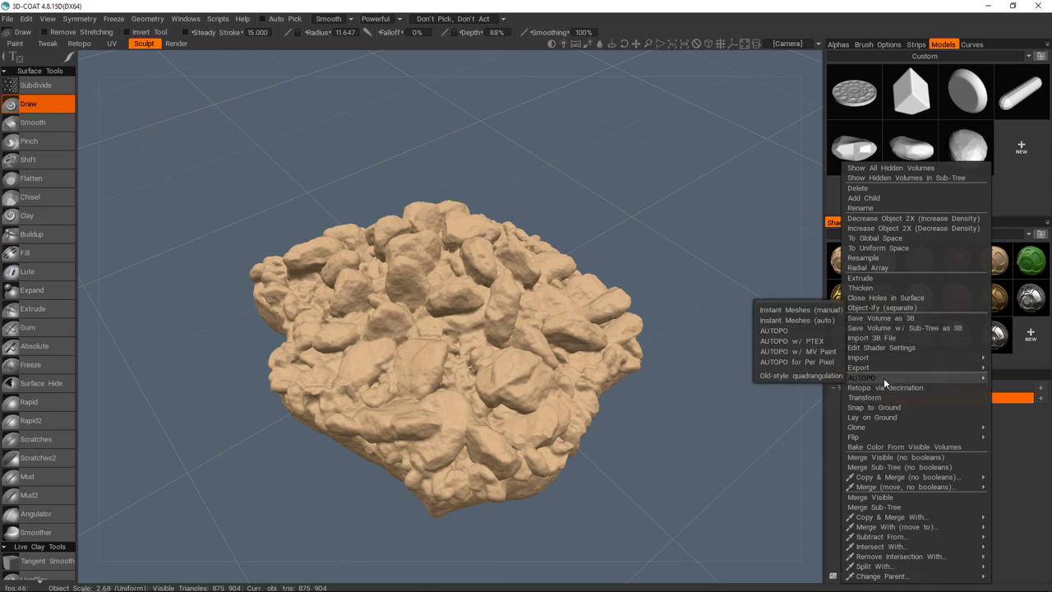
{"action": "left_click", "coordinate": [802, 319]}
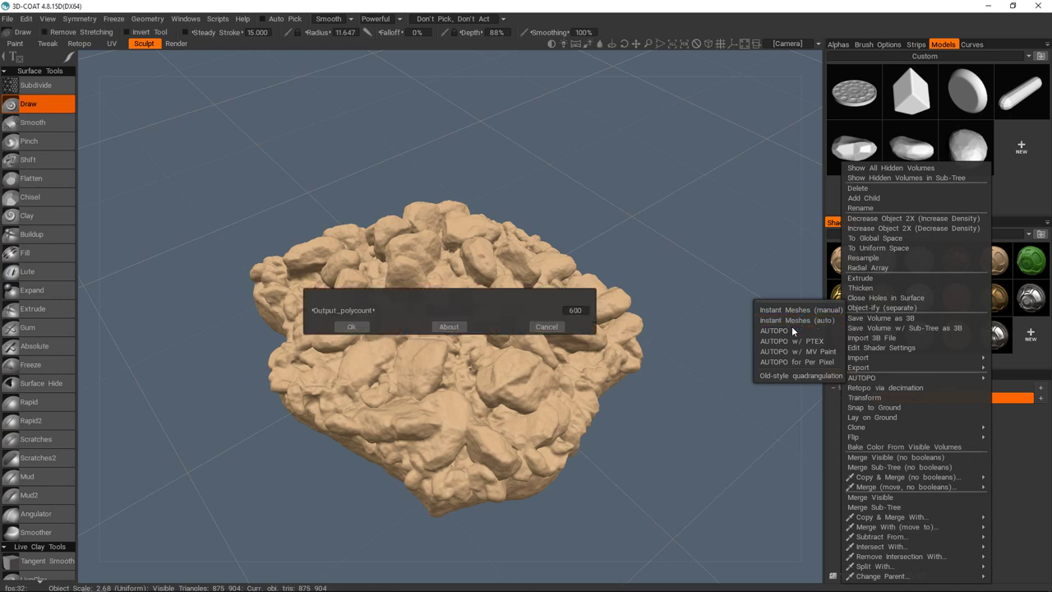
{"action": "left_click", "coordinate": [574, 311]}
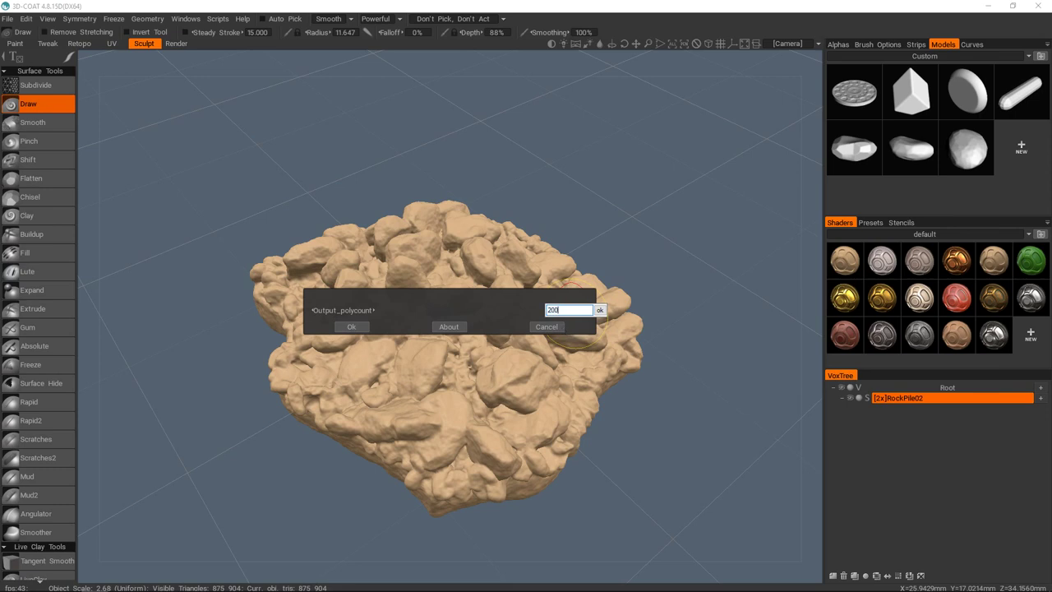
{"action": "left_click", "coordinate": [601, 311]}
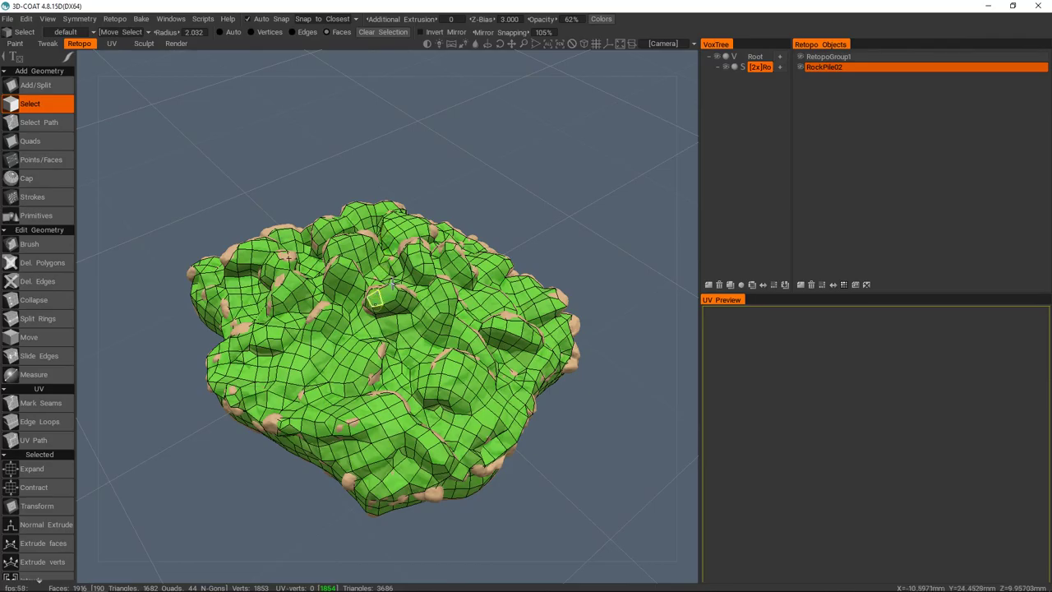
- Hide the sculpt volumes under Root and examine the retopo mesh from above, the sides and underneath
{"action": "middle_click_drag", "start_coordinate": [390, 292], "coordinate": [415, 245], "text": "alt"}
{"action": "right_click_drag", "start_coordinate": [415, 299], "coordinate": [419, 255], "text": "alt"}
{"action": "left_click_drag", "start_coordinate": [411, 254], "coordinate": [395, 296], "text": "alt"}
{"action": "right_click_drag", "start_coordinate": [395, 295], "coordinate": [387, 362], "text": "alt"}
{"action": "left_click_drag", "start_coordinate": [387, 362], "coordinate": [435, 353], "text": "alt"}
{"action": "left_click", "coordinate": [716, 58]}
{"action": "middle_click_drag", "start_coordinate": [289, 315], "coordinate": [395, 294], "text": "alt"}
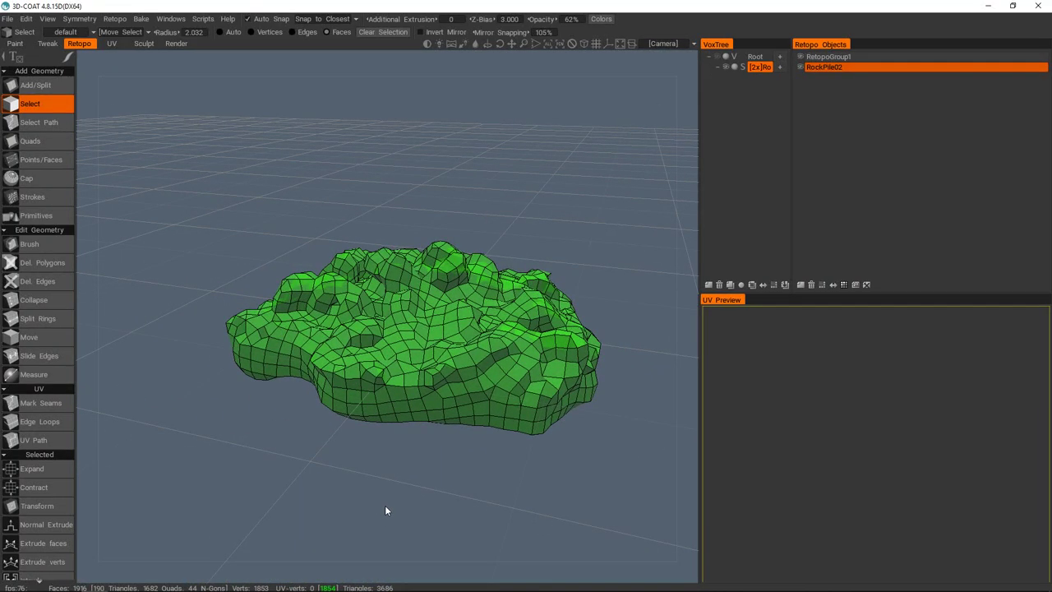
{"action": "left_click_drag", "start_coordinate": [422, 350], "coordinate": [412, 284], "text": "alt"}
{"action": "middle_click_drag", "start_coordinate": [414, 282], "coordinate": [444, 185], "text": "alt"}
{"action": "right_click_drag", "start_coordinate": [439, 247], "coordinate": [417, 311], "text": "alt"}
{"action": "left_click_drag", "start_coordinate": [417, 310], "coordinate": [416, 240], "text": "alt"}
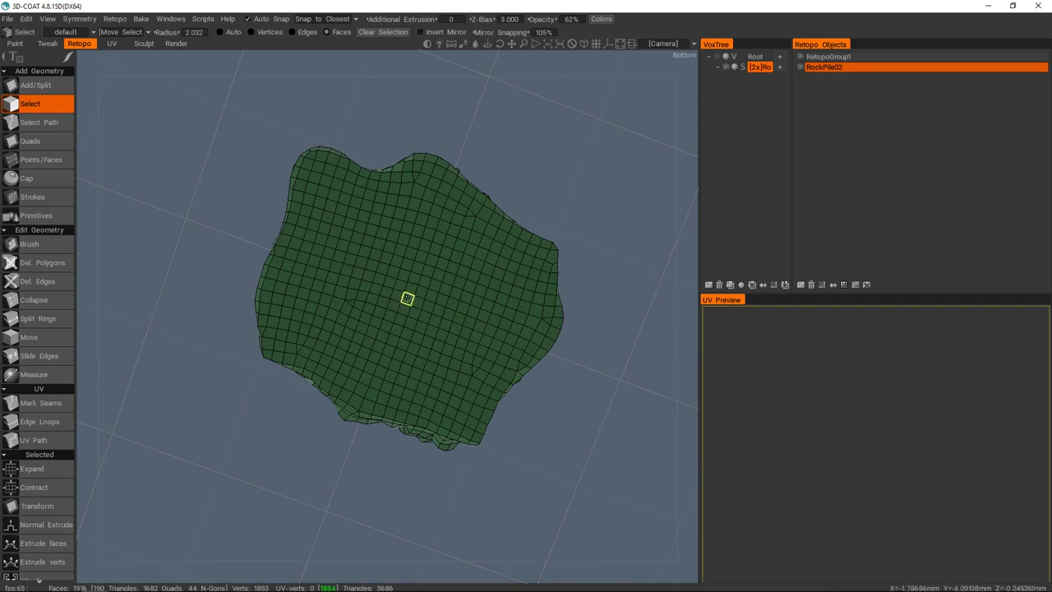
- Select the flat underside faces of the retopo mesh and adjust the selection by expanding and contracting it around the lower rim
{"action": "mouse_move", "coordinate": [412, 291]}
{"action": "left_mouse_down"}
{"action": "mouse_move", "coordinate": [413, 312]}
{"action": "mouse_move", "coordinate": [404, 309]}
{"action": "mouse_move", "coordinate": [401, 286]}
{"action": "mouse_move", "coordinate": [425, 315]}
{"action": "mouse_move", "coordinate": [396, 457]}
{"action": "mouse_move", "coordinate": [452, 398]}
{"action": "mouse_move", "coordinate": [446, 306]}
{"action": "left_mouse_up"}
{"action": "key", "text": "space"}
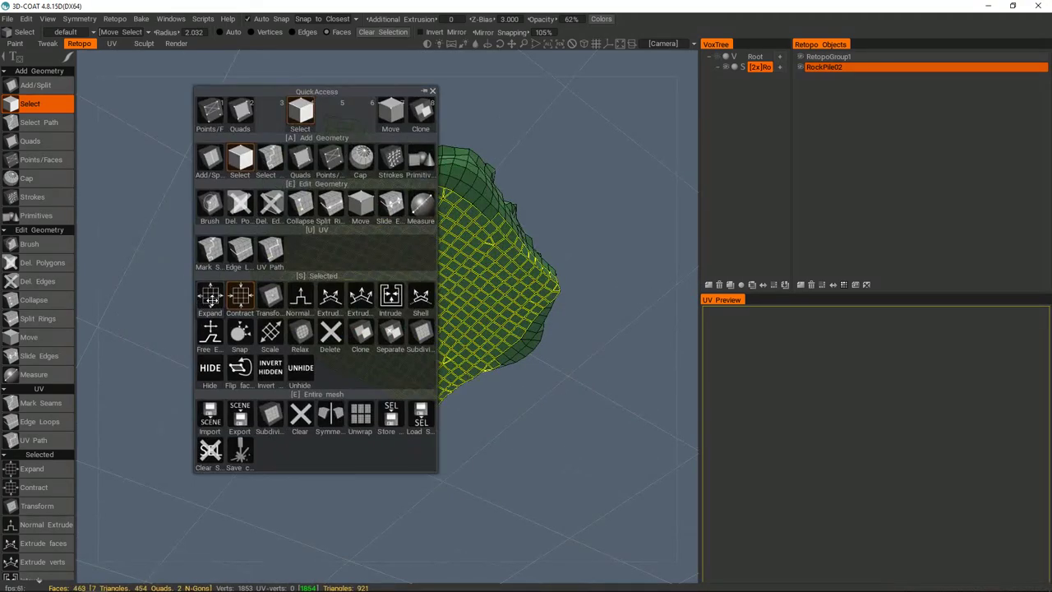
{"action": "left_click", "coordinate": [212, 301]}
{"action": "key", "text": "space"}
{"action": "left_click", "coordinate": [208, 297]}
{"action": "left_click_drag", "start_coordinate": [329, 329], "coordinate": [358, 278], "text": "alt"}
{"action": "key", "text": "space"}
{"action": "left_click", "coordinate": [250, 299]}
{"action": "left_click_drag", "start_coordinate": [280, 288], "coordinate": [345, 255], "text": "alt"}
{"action": "key", "text": "space"}
{"action": "key", "text": "space"}
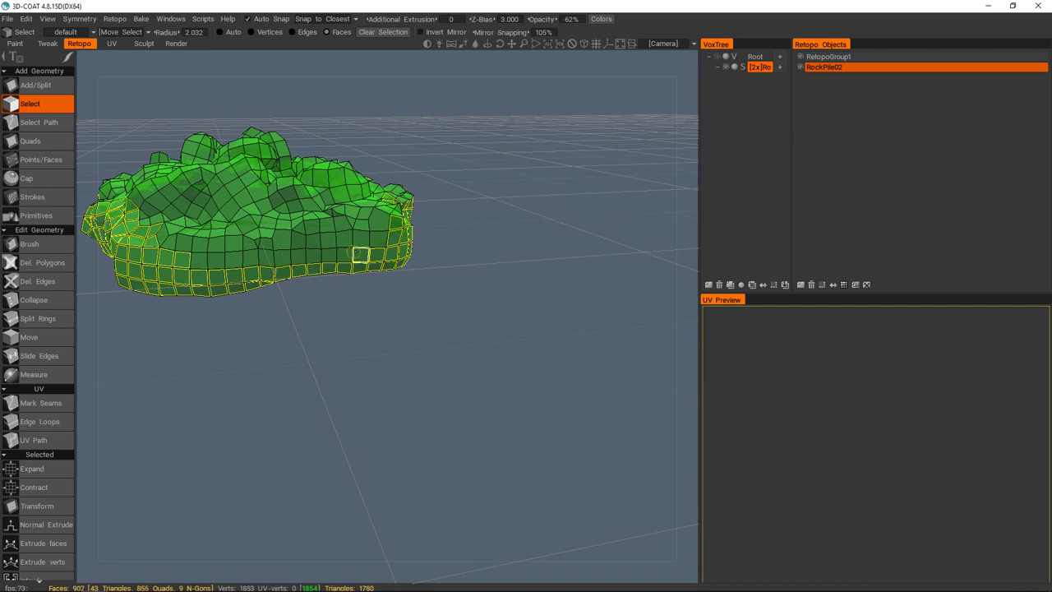
- Deselect the faces that climb up the slab's sides, keeping the selection to the underside and lower rim
{"action": "left_click_drag", "start_coordinate": [250, 243], "coordinate": [377, 256], "text": "alt"}
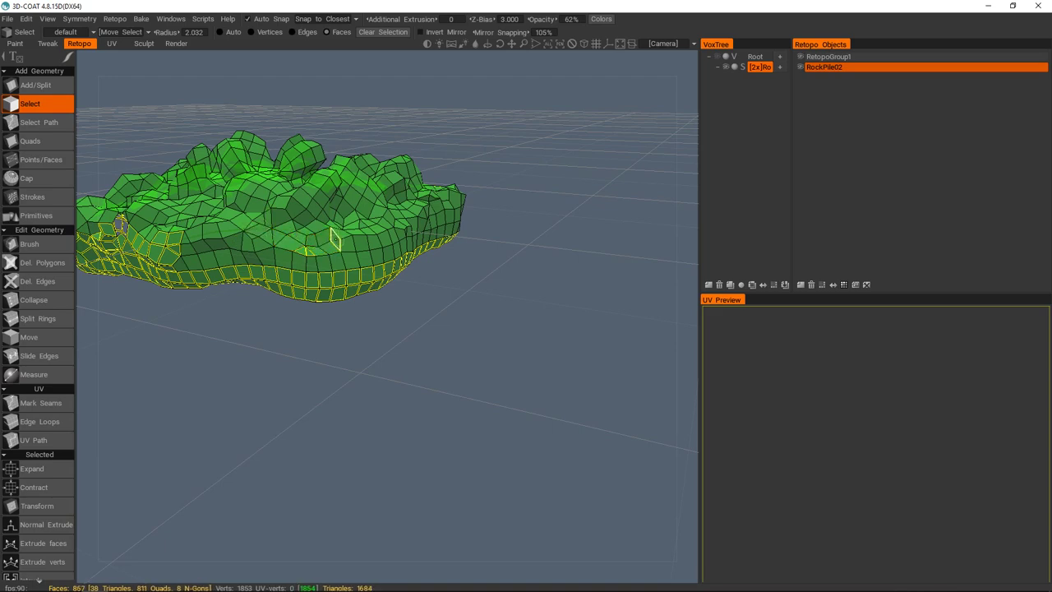
{"action": "left_click_drag", "start_coordinate": [283, 255], "coordinate": [402, 238], "text": "alt"}
{"action": "left_click_drag", "start_coordinate": [403, 238], "coordinate": [222, 230], "text": "ctrl"}
{"action": "left_click_drag", "start_coordinate": [222, 230], "coordinate": [327, 229], "text": "alt"}
{"action": "mouse_move", "coordinate": [238, 218]}
{"action": "left_mouse_down", "text": "ctrl"}
{"action": "mouse_move", "coordinate": [317, 249]}
{"action": "mouse_move", "coordinate": [226, 222]}
{"action": "left_mouse_up", "text": "ctrl"}
{"action": "mouse_move", "coordinate": [226, 222]}
{"action": "left_mouse_down", "text": "alt"}
{"action": "mouse_move", "coordinate": [333, 225]}
{"action": "mouse_move", "coordinate": [188, 284]}
{"action": "mouse_move", "coordinate": [238, 230]}
{"action": "left_mouse_up", "text": "alt"}
{"action": "mouse_move", "coordinate": [238, 230]}
{"action": "left_mouse_down", "text": "ctrl"}
{"action": "mouse_move", "coordinate": [351, 245]}
{"action": "mouse_move", "coordinate": [263, 214]}
{"action": "left_mouse_up", "text": "ctrl"}
{"action": "left_click_drag", "start_coordinate": [164, 238], "coordinate": [236, 244], "text": "alt"}
- Add the missing faces along the lower rim to the selection and delete the underside of the retopo mesh
{"action": "left_click_drag", "start_coordinate": [477, 224], "coordinate": [460, 249]}
{"action": "middle_click_drag", "start_coordinate": [460, 250], "coordinate": [369, 217], "text": "alt"}
{"action": "right_click_drag", "start_coordinate": [369, 217], "coordinate": [335, 216], "text": "alt"}
{"action": "left_click_drag", "start_coordinate": [335, 216], "coordinate": [319, 197], "text": "alt"}
{"action": "left_click_drag", "start_coordinate": [329, 263], "coordinate": [475, 204]}
{"action": "key", "text": "Delete"}
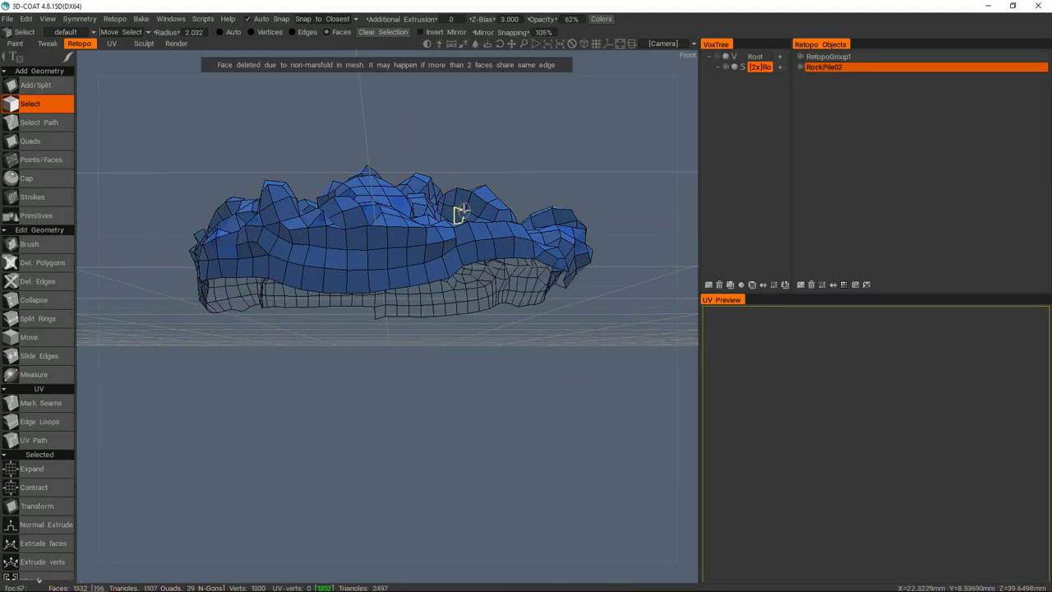
- Examine the trimmed retopo mesh from several angles for stray faces and holes
{"action": "left_click_drag", "start_coordinate": [308, 218], "coordinate": [345, 261], "text": "alt"}
{"action": "middle_click_drag", "start_coordinate": [324, 197], "coordinate": [387, 345], "text": "alt"}
{"action": "right_click_drag", "start_coordinate": [387, 345], "coordinate": [345, 263], "text": "alt"}
{"action": "left_click_drag", "start_coordinate": [345, 263], "coordinate": [442, 258], "text": "alt"}
{"action": "left_click_drag", "start_coordinate": [364, 241], "coordinate": [363, 332]}
{"action": "middle_click_drag", "start_coordinate": [363, 332], "coordinate": [376, 274], "text": "alt"}
{"action": "right_click_drag", "start_coordinate": [376, 273], "coordinate": [395, 141], "text": "alt"}
{"action": "left_click_drag", "start_coordinate": [394, 141], "coordinate": [322, 216], "text": "alt"}
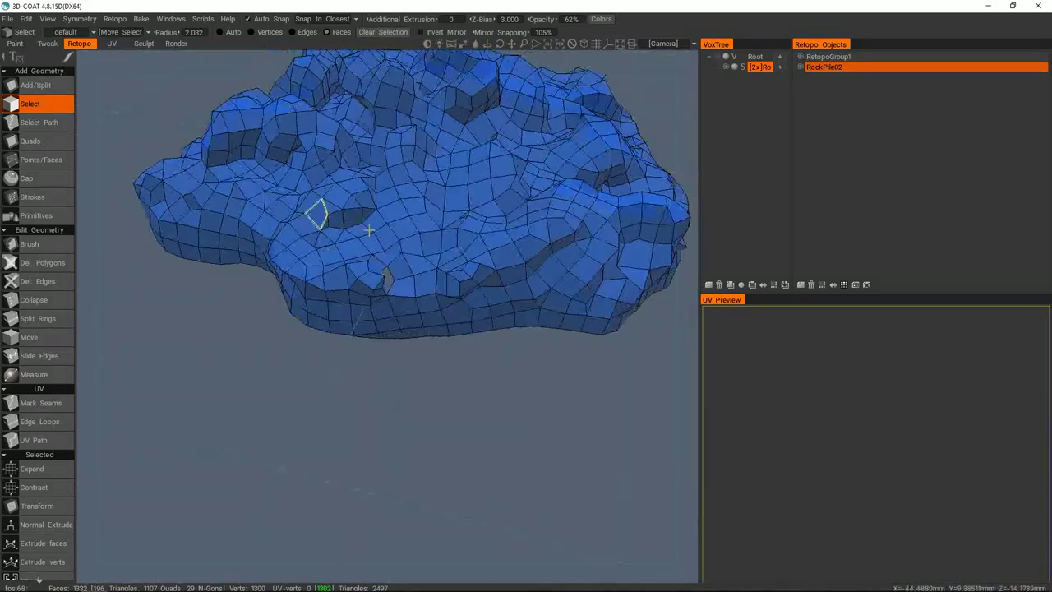
- Fill the small hole near the slab's front edge with a face using the Points/Faces tool
{"action": "right_click_drag", "start_coordinate": [322, 215], "coordinate": [384, 258], "text": "alt"}
{"action": "left_click_drag", "start_coordinate": [384, 258], "coordinate": [460, 258]}
{"action": "key", "text": "space"}
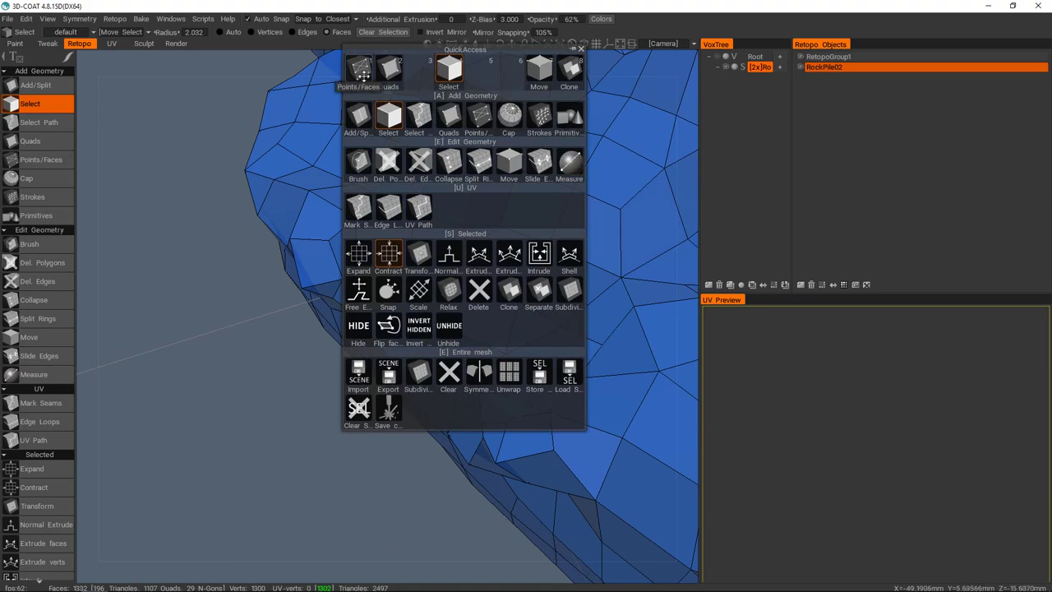
{"action": "left_click", "coordinate": [363, 73]}
{"action": "middle_click_drag", "start_coordinate": [538, 205], "coordinate": [385, 266], "text": "alt"}
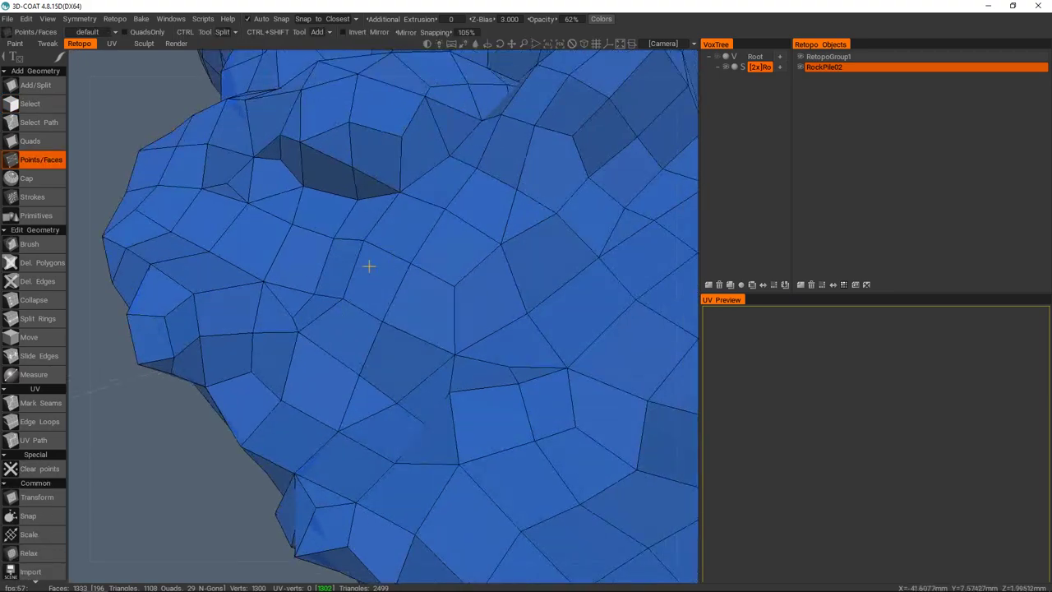
- Fill the small hole next to the open gap near the slab's rim with a face using the Points/Faces tool
{"action": "right_click_drag", "start_coordinate": [385, 266], "coordinate": [336, 185], "text": "alt"}
{"action": "left_click_drag", "start_coordinate": [415, 288], "coordinate": [356, 512], "text": "alt"}
{"action": "left_click_drag", "start_coordinate": [502, 285], "coordinate": [361, 359], "text": "alt"}
{"action": "middle_click_drag", "start_coordinate": [361, 359], "coordinate": [367, 299], "text": "alt"}
{"action": "scroll", "coordinate": [366, 299], "scroll_direction": "up", "scroll_amount": 4}
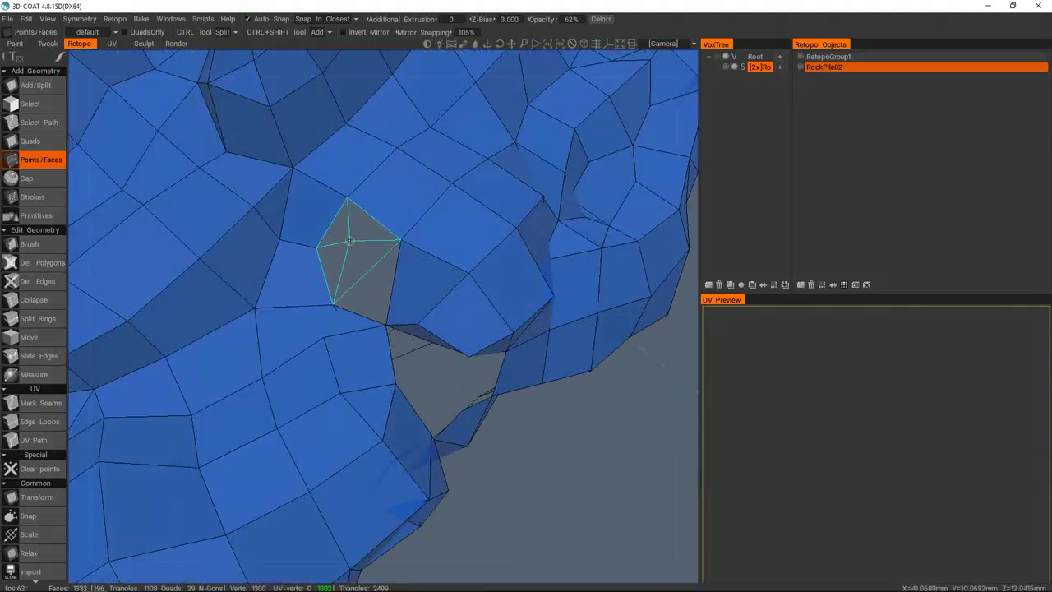
{"action": "middle_click_drag", "start_coordinate": [378, 293], "coordinate": [403, 246]}
{"action": "scroll", "coordinate": [400, 276], "scroll_direction": "up", "scroll_amount": 2}
{"action": "key", "text": "space"}
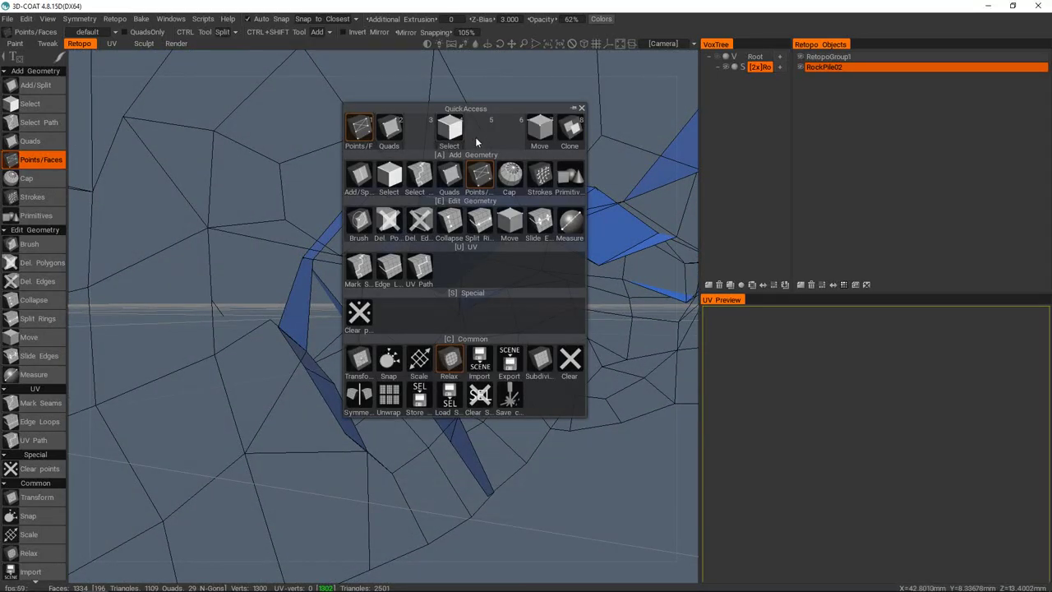
- Show the sculpt with the RockPile02 retopo mesh hidden and examine its inner surface around the remaining gap
{"action": "left_click", "coordinate": [725, 67]}
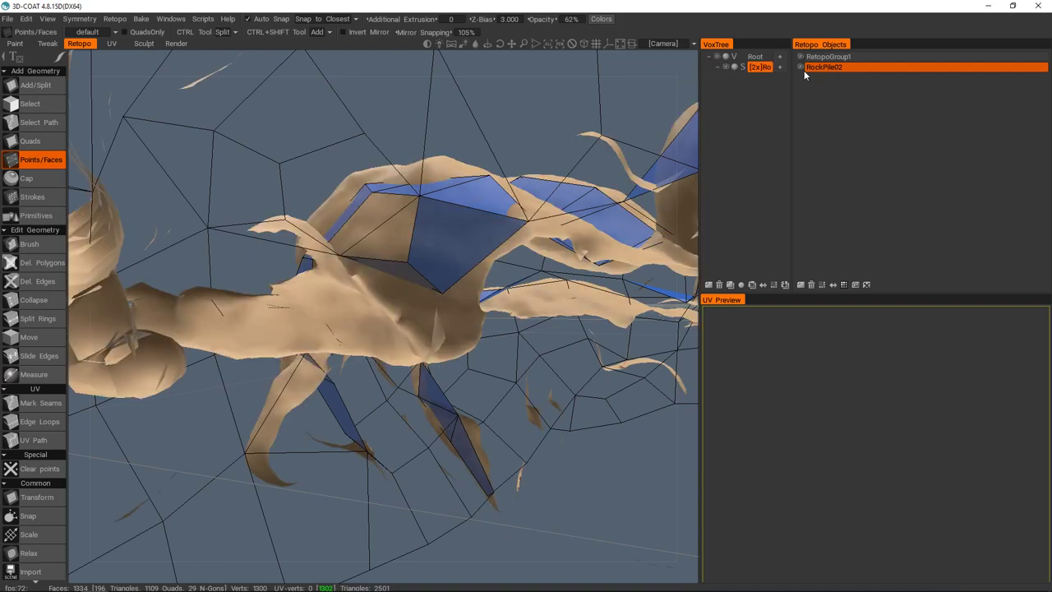
{"action": "mouse_move", "coordinate": [453, 285]}
{"action": "left_mouse_down", "text": "alt"}
{"action": "mouse_move", "coordinate": [388, 242]}
{"action": "mouse_move", "coordinate": [318, 271]}
{"action": "mouse_move", "coordinate": [255, 280]}
{"action": "left_mouse_up", "text": "alt"}
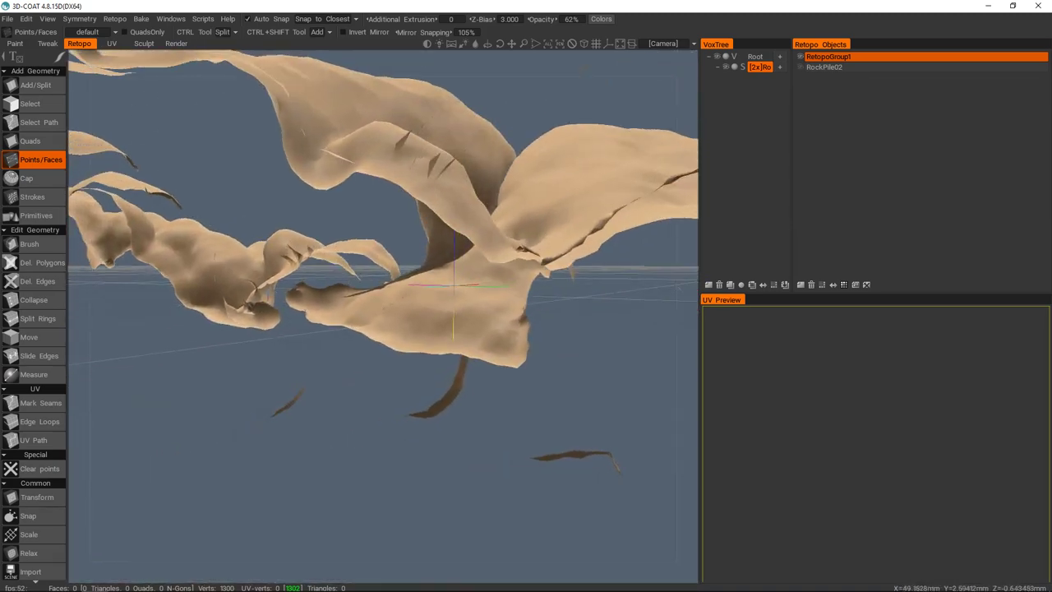
{"action": "middle_click_drag", "start_coordinate": [271, 295], "coordinate": [386, 279]}
{"action": "scroll", "coordinate": [453, 274], "scroll_direction": "up", "scroll_amount": 5}
{"action": "mouse_move", "coordinate": [479, 270]}
{"action": "left_mouse_down", "text": "alt"}
{"action": "mouse_move", "coordinate": [493, 316]}
{"action": "mouse_move", "coordinate": [452, 294]}
{"action": "left_mouse_up", "text": "alt"}
{"action": "middle_click_drag", "start_coordinate": [452, 293], "coordinate": [373, 261]}
{"action": "middle_click_drag", "start_coordinate": [378, 319], "coordinate": [538, 240]}
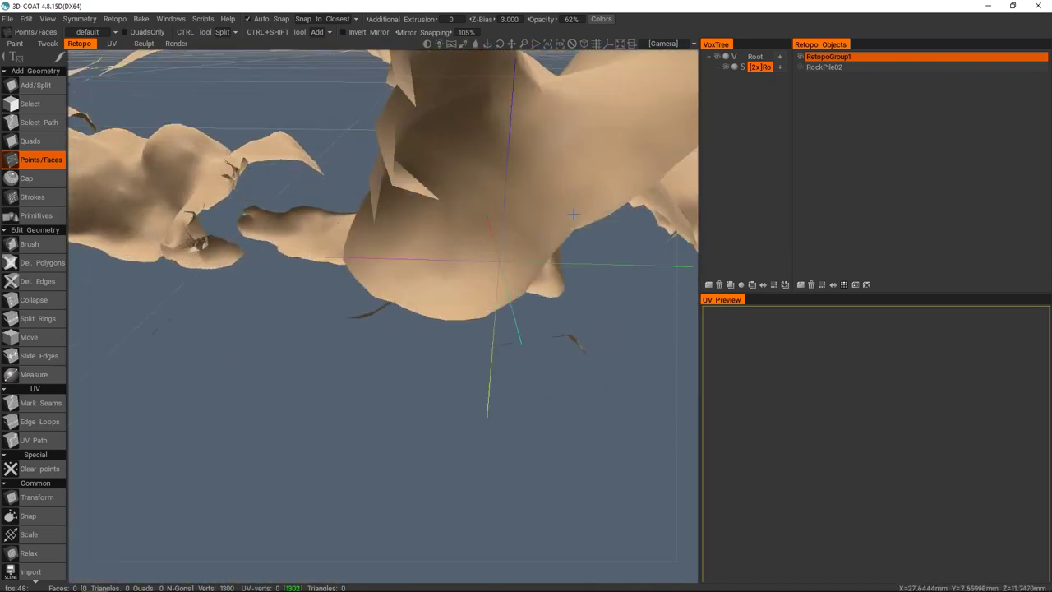
{"action": "left_click", "coordinate": [722, 67]}
{"action": "left_click", "coordinate": [724, 56]}
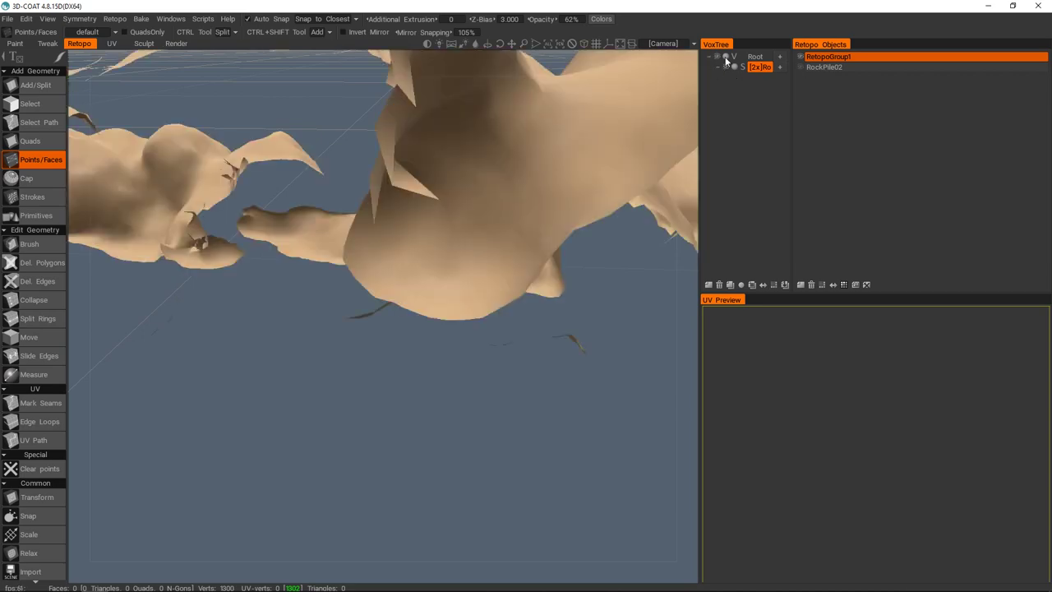
- Show the RockPile02 retopo mesh over the sculpt for comparison, and hide the sculpt again
{"action": "left_click", "coordinate": [800, 67]}
{"action": "left_click", "coordinate": [800, 57]}
{"action": "scroll", "coordinate": [530, 280], "scroll_direction": "up", "scroll_amount": 8}
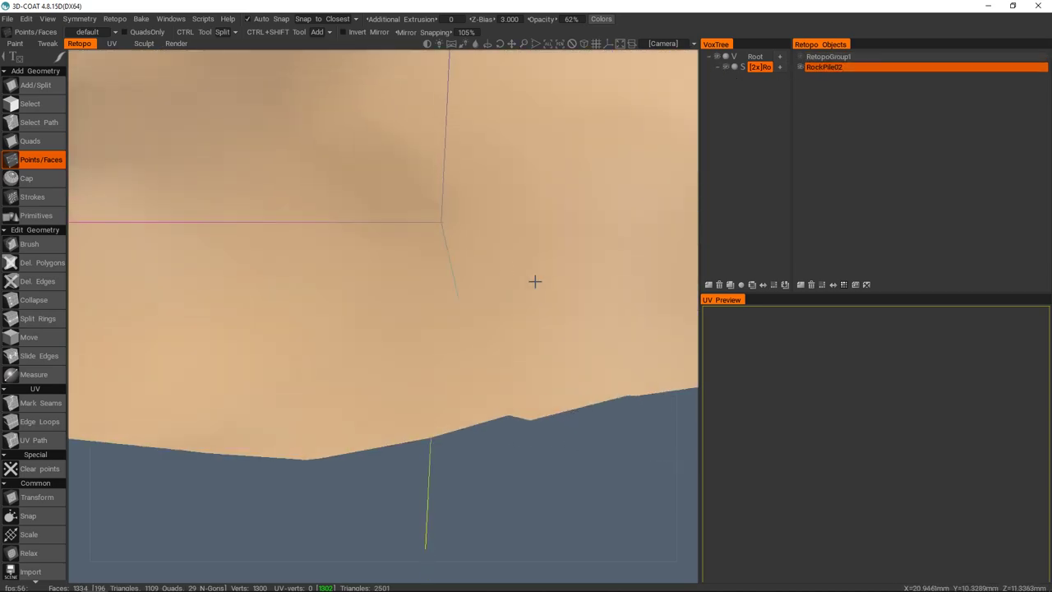
{"action": "scroll", "coordinate": [363, 249], "scroll_direction": "down", "scroll_amount": 8}
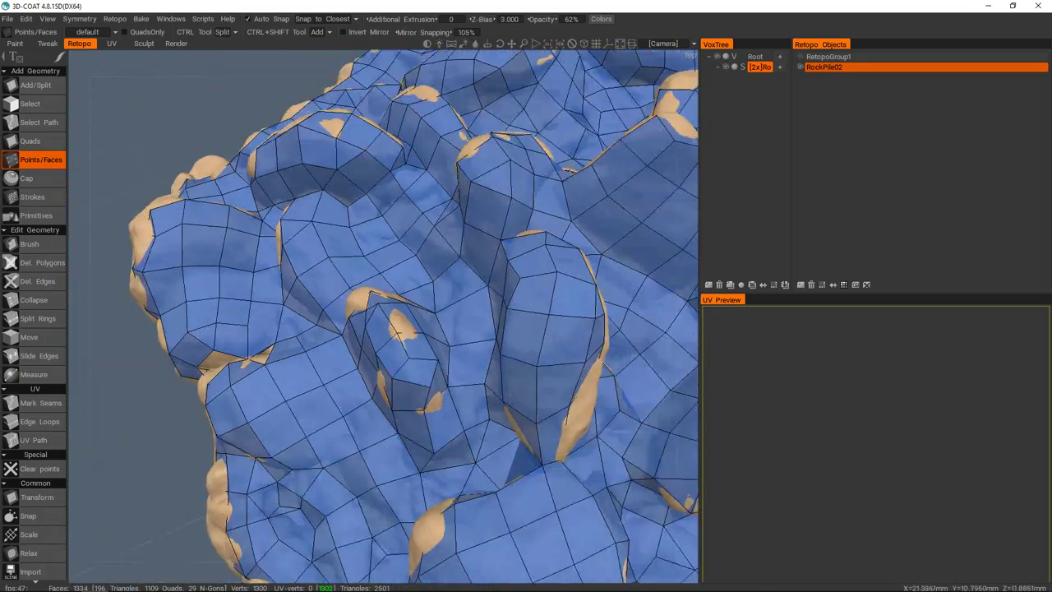
{"action": "left_click", "coordinate": [718, 56]}
{"action": "scroll", "coordinate": [400, 291], "scroll_direction": "down", "scroll_amount": 2}
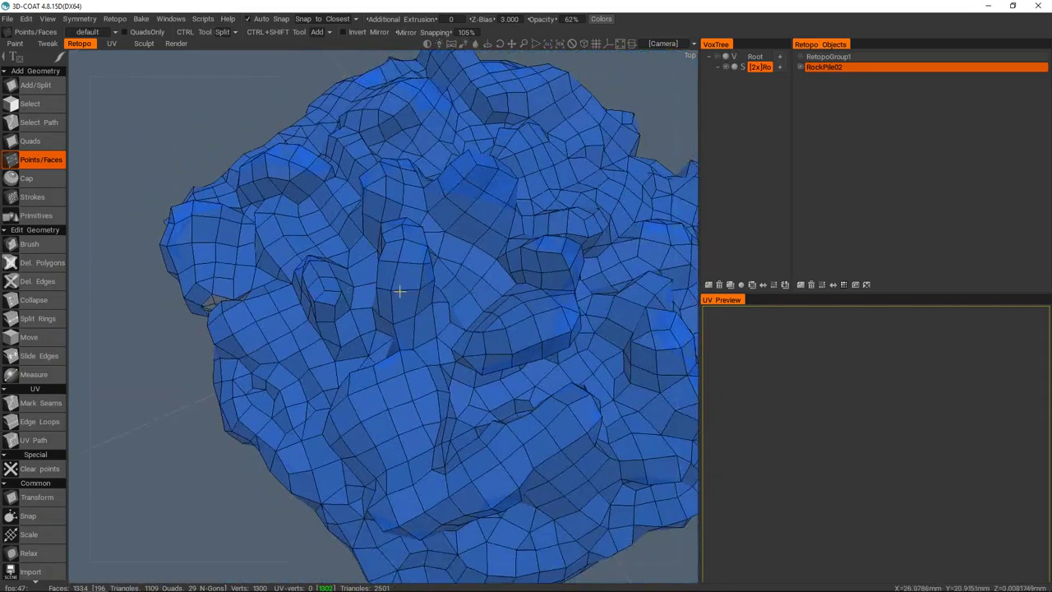
- Select and delete the stray folded faces inside the open gap at the slab's rim
{"action": "left_click_drag", "start_coordinate": [399, 291], "coordinate": [467, 178], "text": "alt"}
{"action": "scroll", "coordinate": [467, 220], "scroll_direction": "up", "scroll_amount": 4}
{"action": "scroll", "coordinate": [467, 220], "scroll_direction": "up", "scroll_amount": 6}
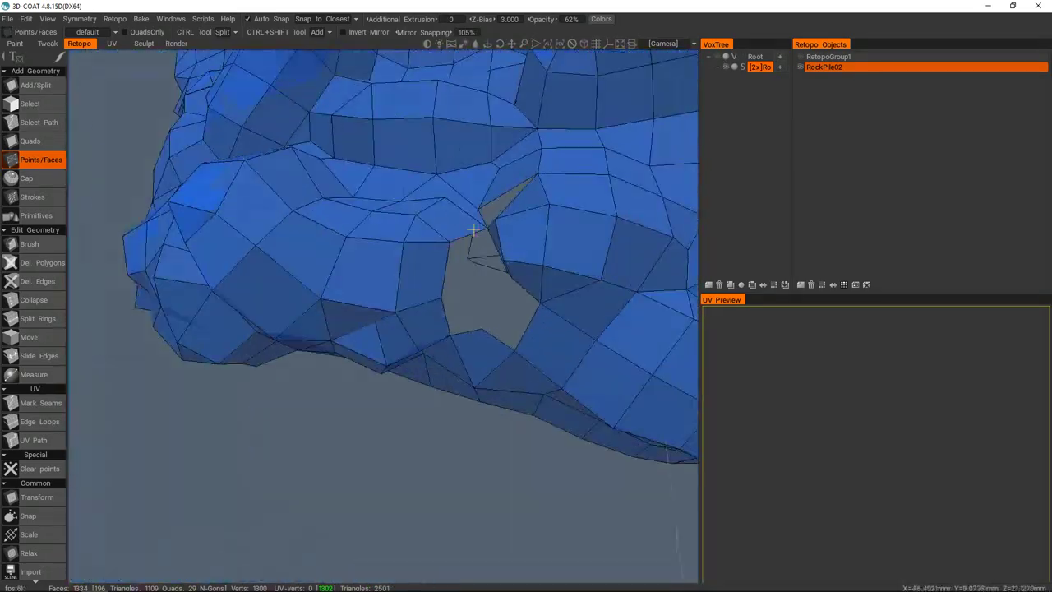
{"action": "key", "text": "space"}
{"action": "key", "text": "4"}
{"action": "left_click_drag", "start_coordinate": [470, 216], "coordinate": [571, 180], "text": "alt"}
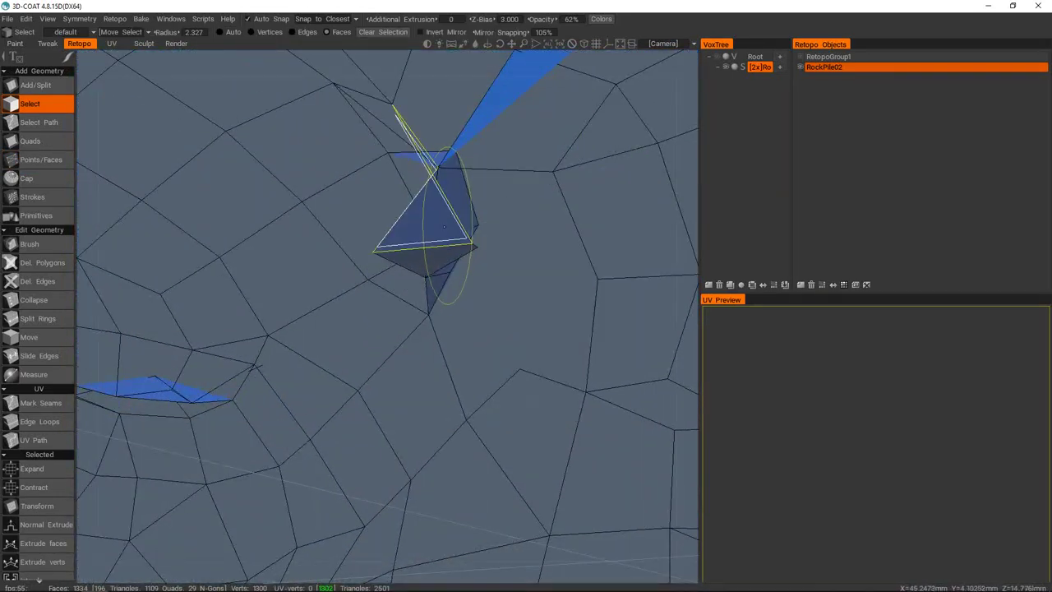
{"action": "left_click_drag", "start_coordinate": [438, 240], "coordinate": [188, 319], "text": "alt"}
- Fill the triangular hole and the larger gap below it with Points/Faces, and check the patch against the sculpt
{"action": "middle_click_drag", "start_coordinate": [189, 319], "coordinate": [465, 200]}
{"action": "key", "text": "space"}
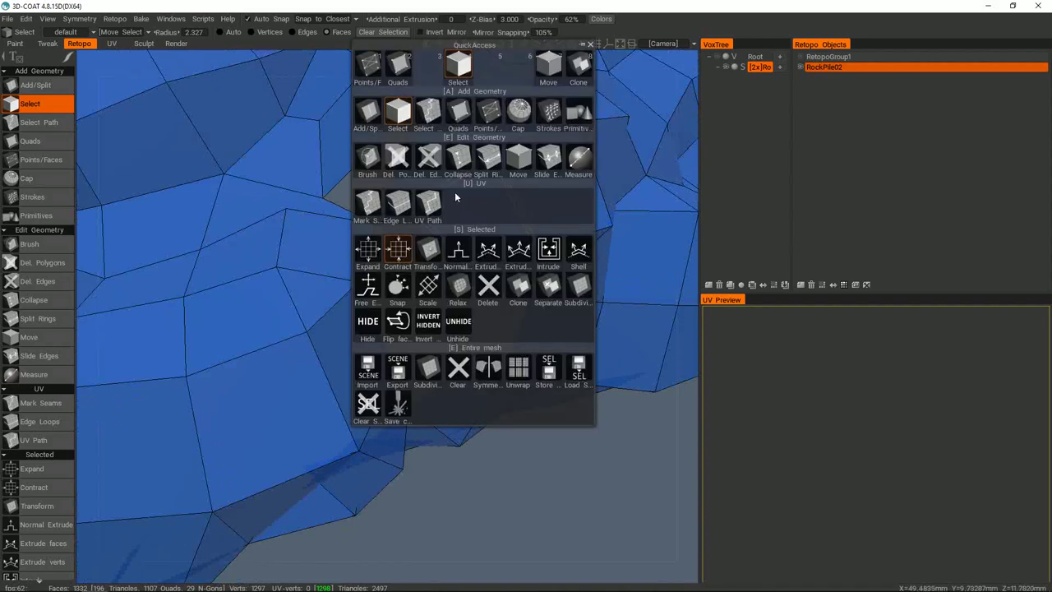
{"action": "left_click", "coordinate": [369, 64]}
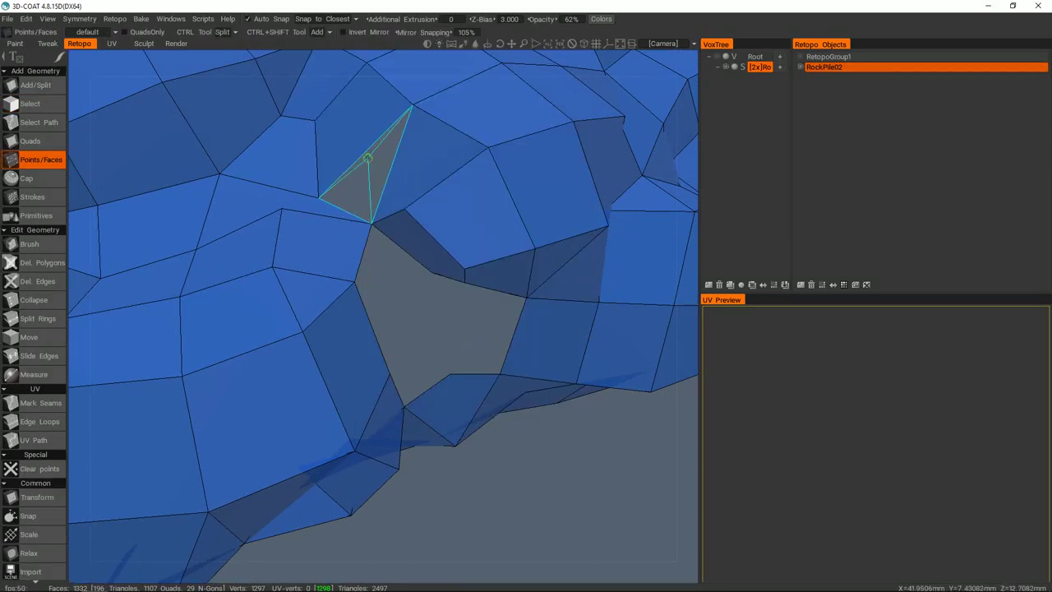
{"action": "middle_click_drag", "start_coordinate": [417, 275], "coordinate": [353, 167]}
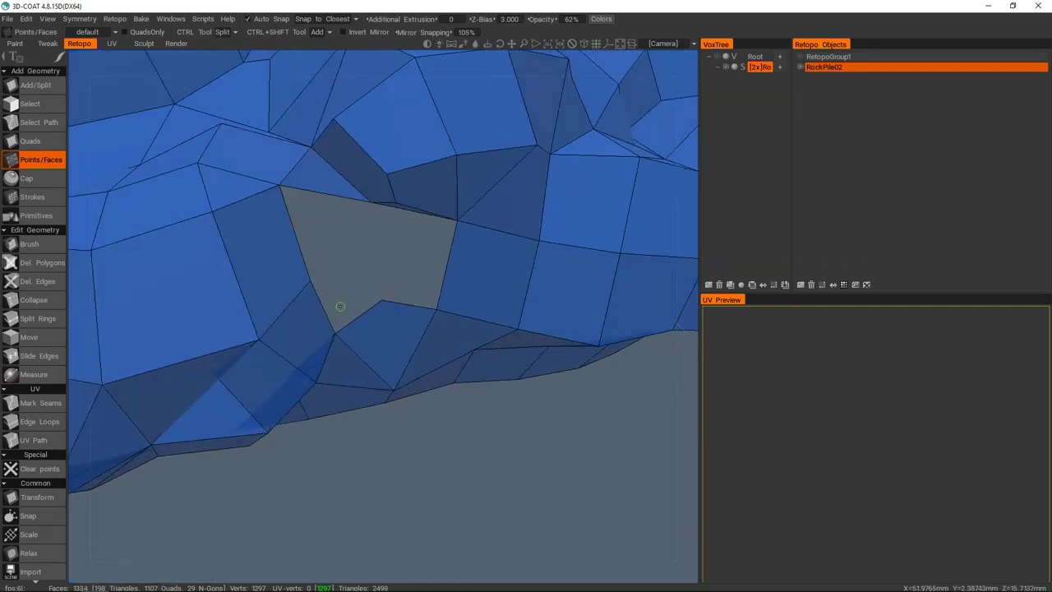
{"action": "left_click", "coordinate": [336, 244]}
{"action": "mouse_move", "coordinate": [407, 204]}
{"action": "middle_mouse_down"}
{"action": "mouse_move", "coordinate": [315, 132]}
{"action": "mouse_move", "coordinate": [417, 196]}
{"action": "middle_mouse_up"}
{"action": "middle_click_drag", "start_coordinate": [405, 247], "coordinate": [413, 161]}
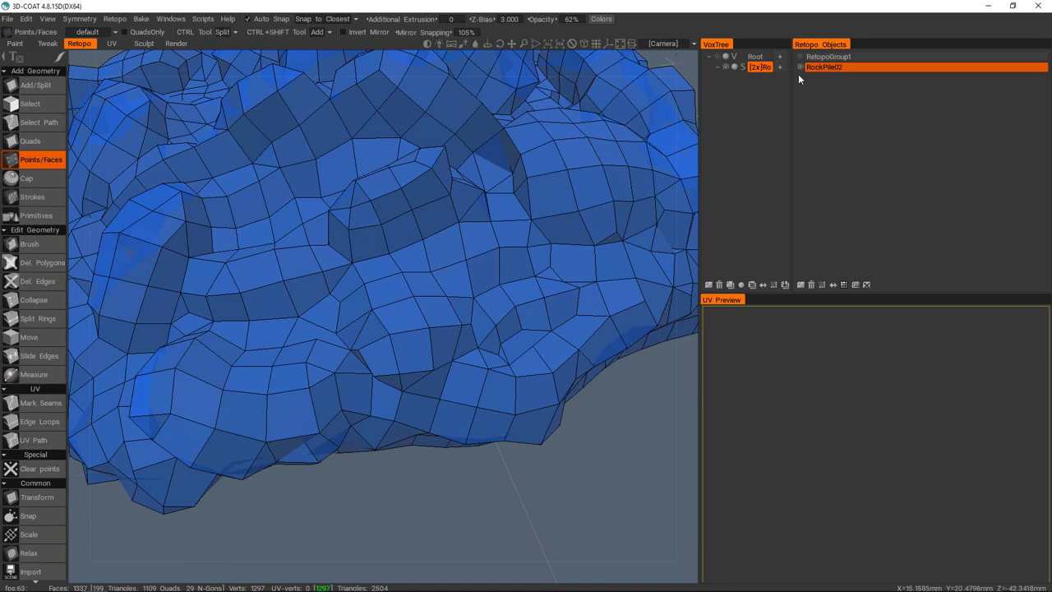
{"action": "left_click", "coordinate": [715, 57]}
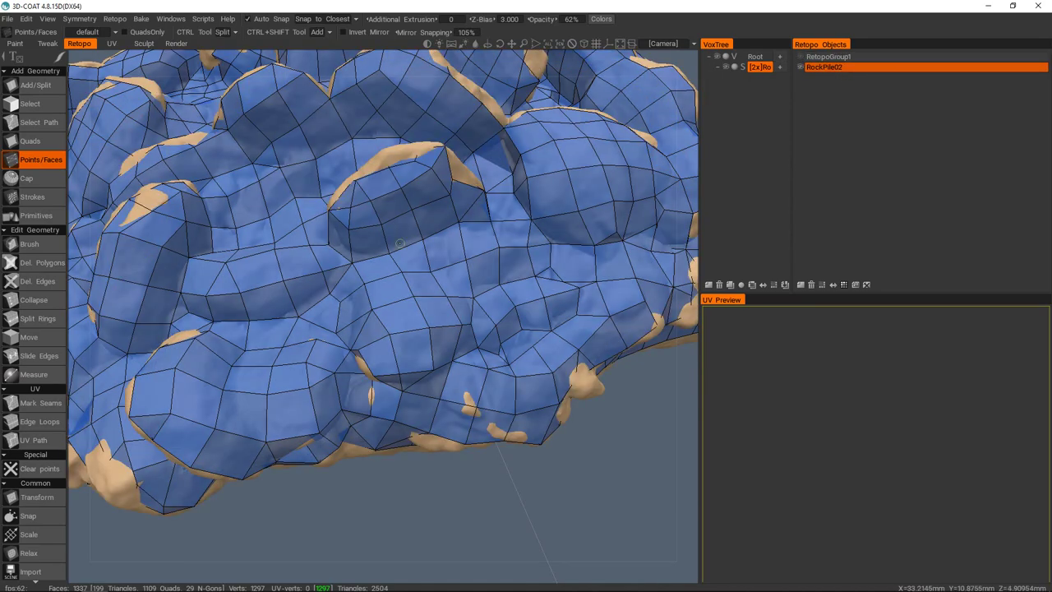
{"action": "left_click", "coordinate": [717, 57]}
- Rework the topology around the patched gap, splitting the adjoining quads into triangles with the Points/Faces tool
{"action": "scroll", "coordinate": [364, 238], "scroll_direction": "up", "scroll_amount": 10}
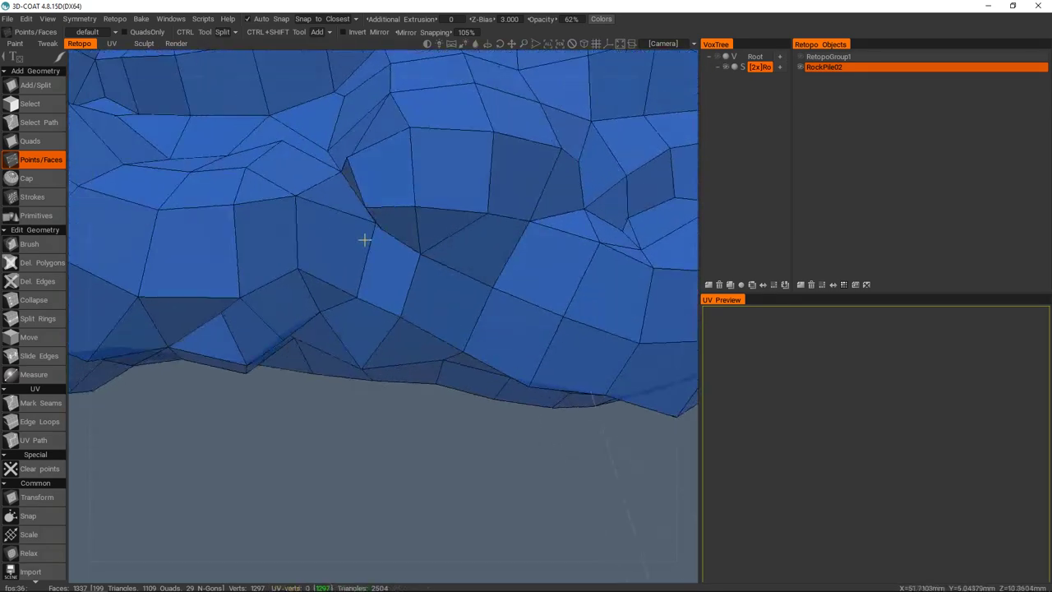
{"action": "left_click_drag", "start_coordinate": [423, 208], "coordinate": [422, 285], "text": "alt"}
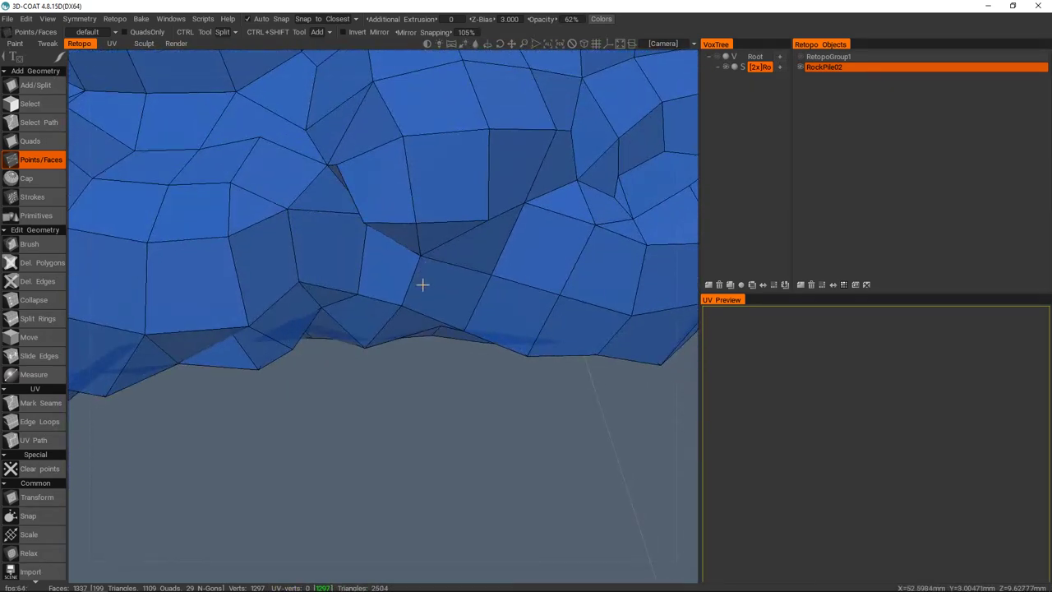
{"action": "middle_click_drag", "start_coordinate": [422, 284], "coordinate": [374, 238]}
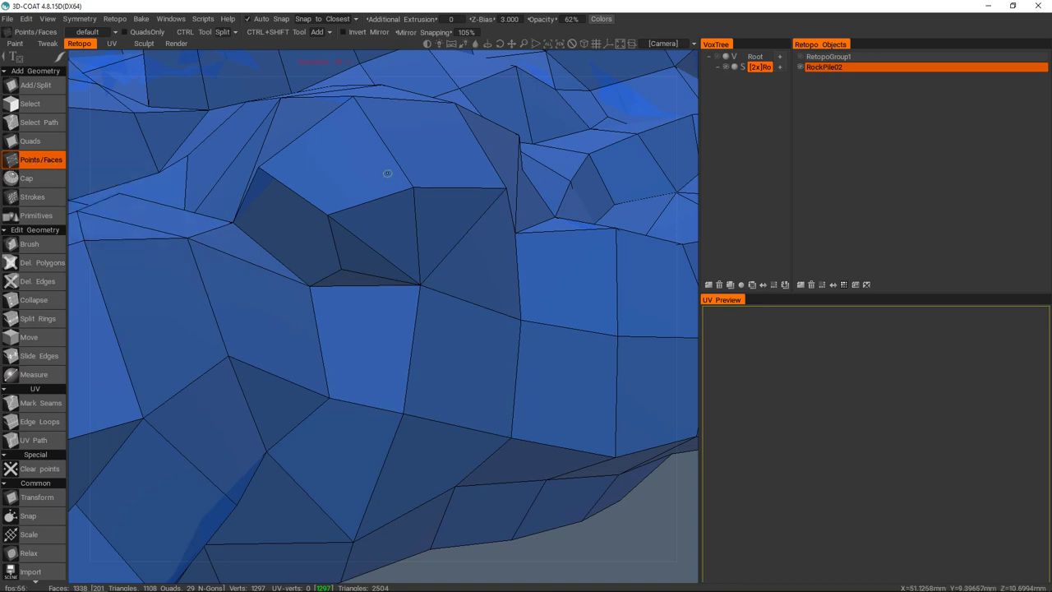
{"action": "left_click_drag", "start_coordinate": [430, 199], "coordinate": [403, 240], "text": "alt"}
{"action": "mouse_move", "coordinate": [403, 239]}
{"action": "middle_mouse_down"}
{"action": "mouse_move", "coordinate": [526, 188]}
{"action": "mouse_move", "coordinate": [484, 197]}
{"action": "mouse_move", "coordinate": [401, 247]}
{"action": "middle_mouse_up"}
{"action": "middle_click_drag", "start_coordinate": [328, 175], "coordinate": [382, 238]}
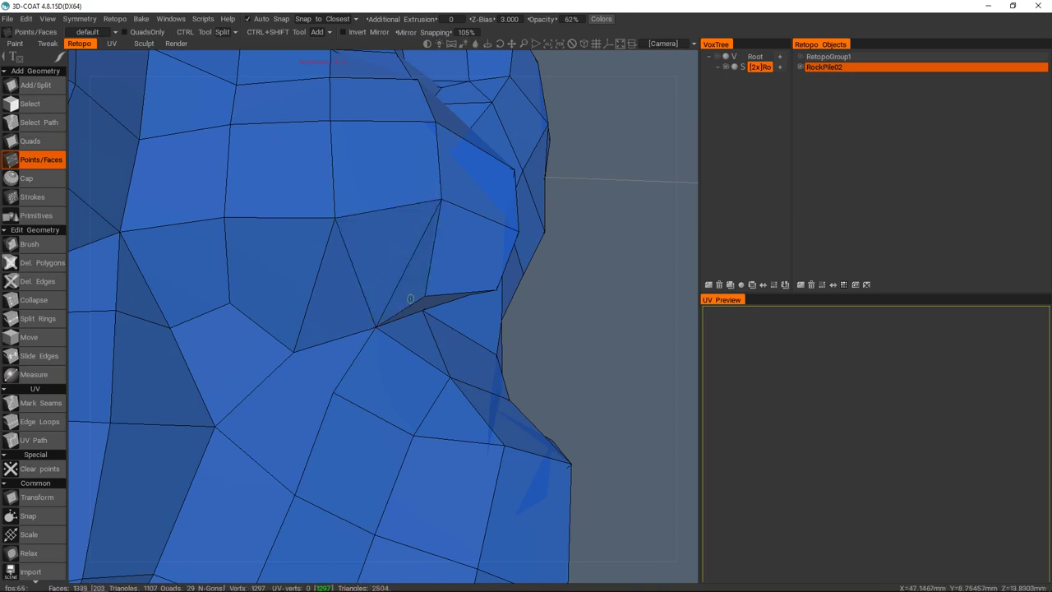
{"action": "middle_click_drag", "start_coordinate": [408, 280], "coordinate": [449, 277]}
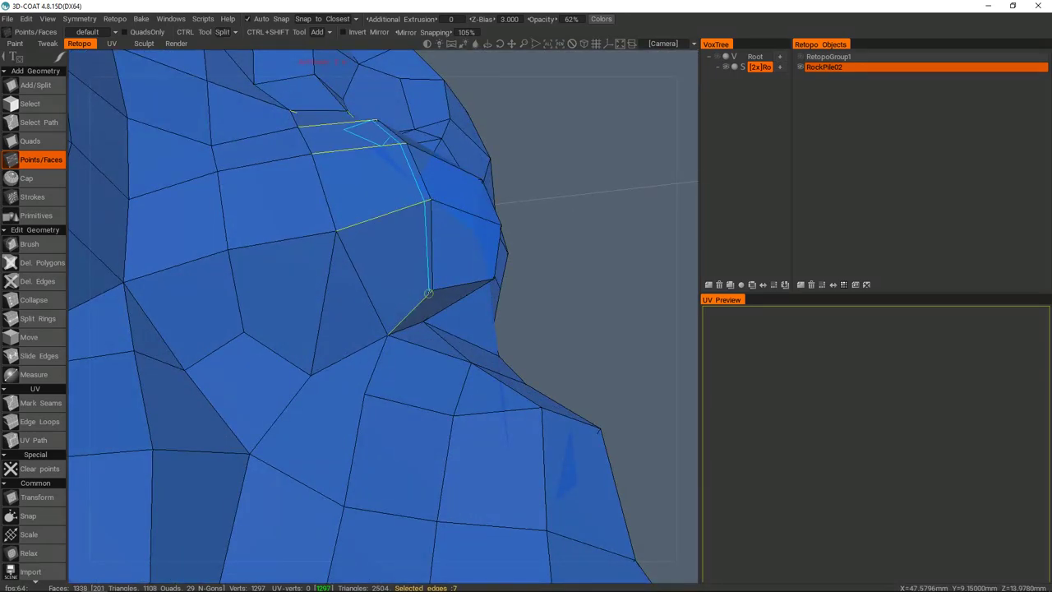
{"action": "key", "text": "ctrl+z"}
{"action": "middle_click_drag", "start_coordinate": [335, 231], "coordinate": [431, 220]}
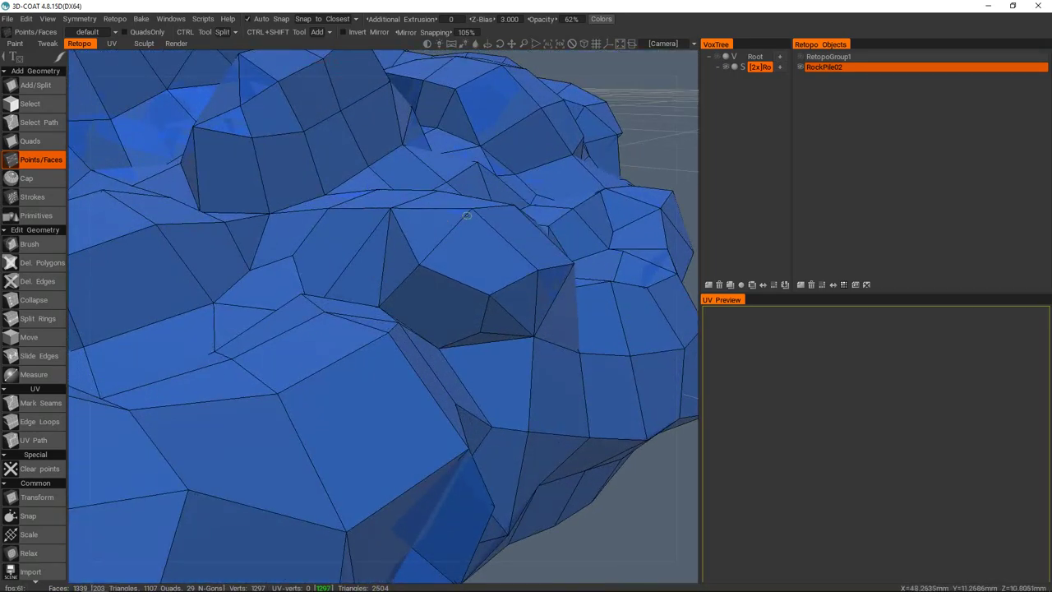
- Inspect the slab's top for bad geometry and delete the overlapping faces in the crevice beside a raised rock
{"action": "scroll", "coordinate": [377, 266], "scroll_direction": "down", "scroll_amount": 5}
{"action": "middle_click_drag", "start_coordinate": [457, 239], "coordinate": [366, 302]}
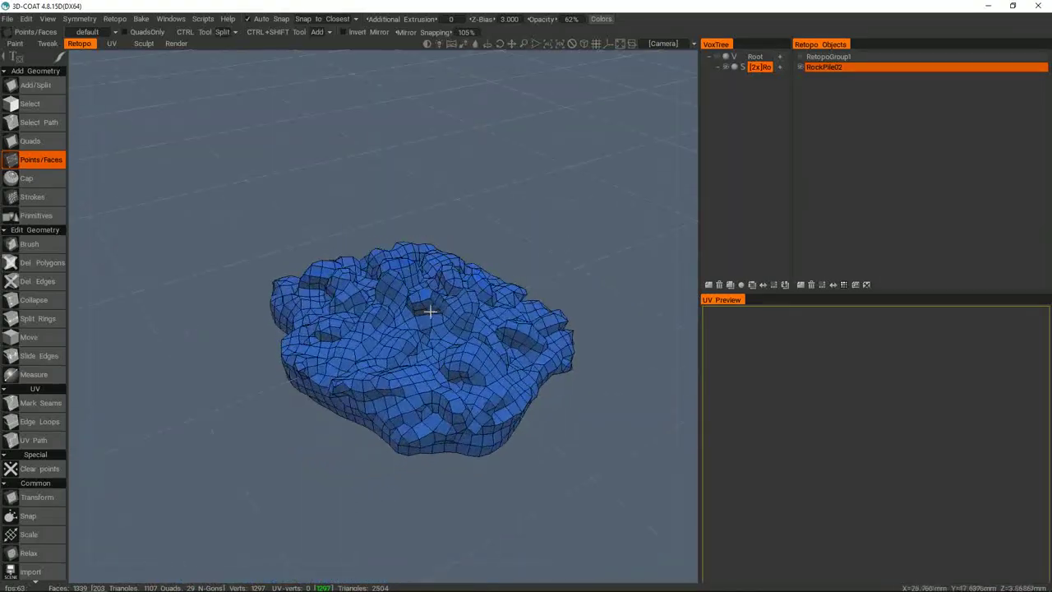
{"action": "middle_click_drag", "start_coordinate": [414, 282], "coordinate": [439, 285]}
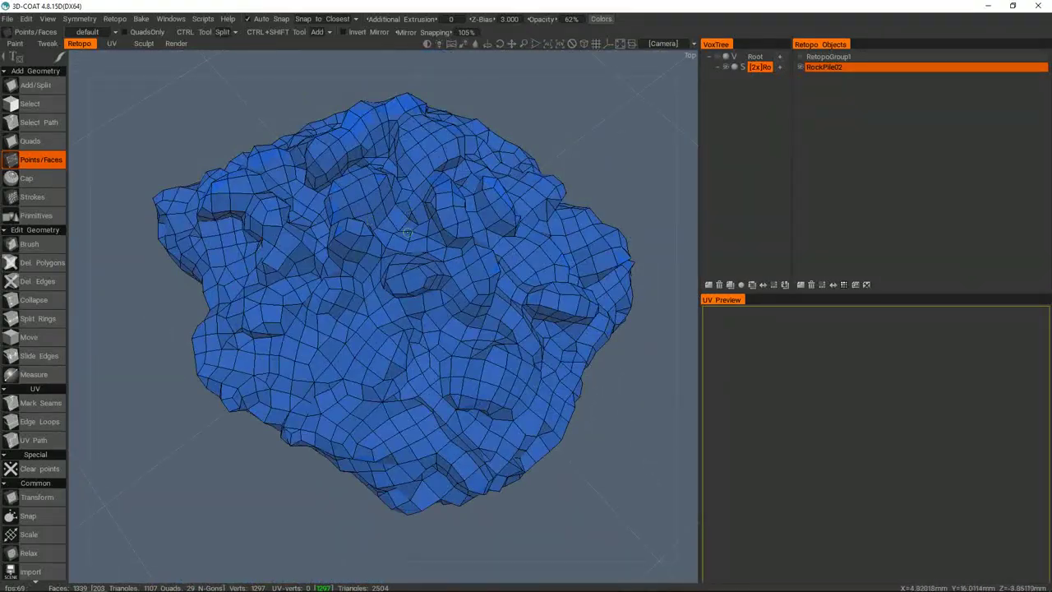
{"action": "scroll", "coordinate": [406, 251], "scroll_direction": "up", "scroll_amount": 5}
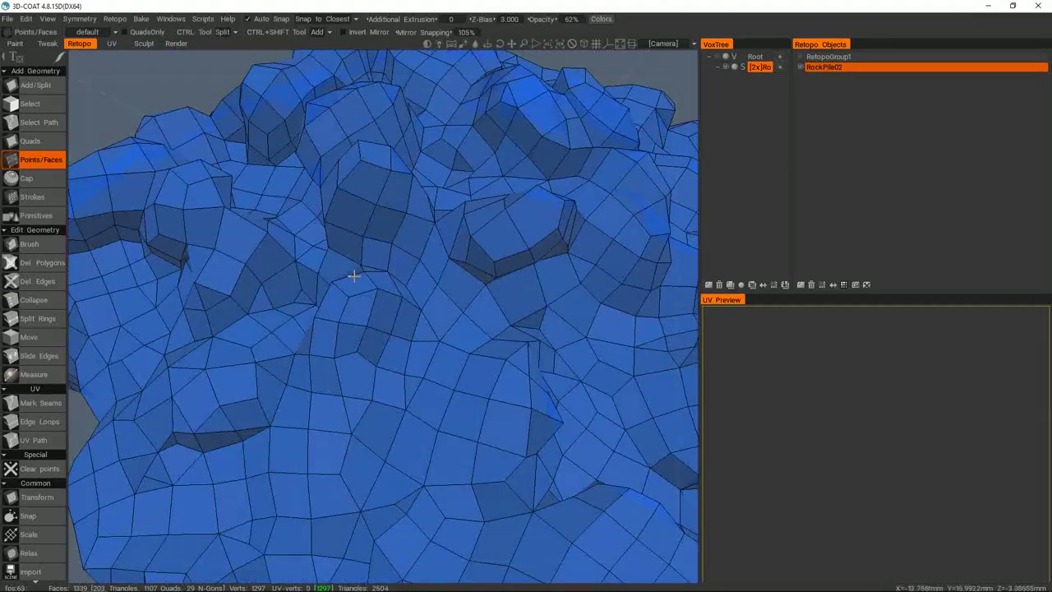
{"action": "middle_click_drag", "start_coordinate": [355, 276], "coordinate": [369, 289]}
{"action": "scroll", "coordinate": [436, 272], "scroll_direction": "up", "scroll_amount": 3}
{"action": "middle_click_drag", "start_coordinate": [437, 272], "coordinate": [349, 272]}
{"action": "left_click_drag", "start_coordinate": [349, 272], "coordinate": [390, 196], "text": "alt"}
{"action": "scroll", "coordinate": [359, 298], "scroll_direction": "up", "scroll_amount": 3}
{"action": "key", "text": "s"}
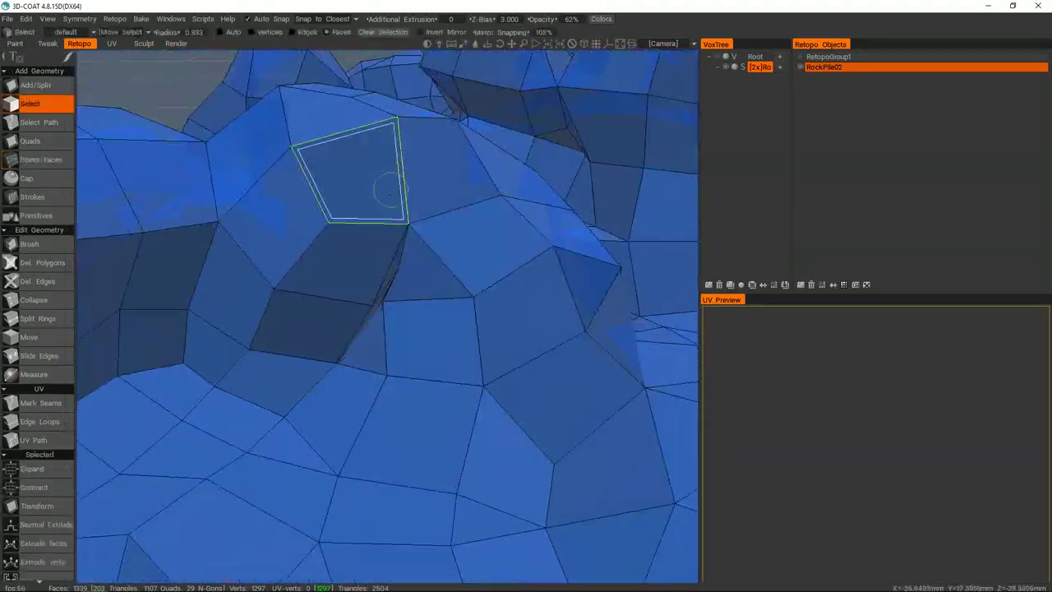
{"action": "middle_click_drag", "start_coordinate": [388, 194], "coordinate": [397, 253]}
{"action": "middle_click_drag", "start_coordinate": [405, 309], "coordinate": [317, 134]}
{"action": "key", "text": "Delete"}
- Fill the opening left by the deleted faces with new faces using the Points/Faces tool
{"action": "left_click", "coordinate": [41, 159]}
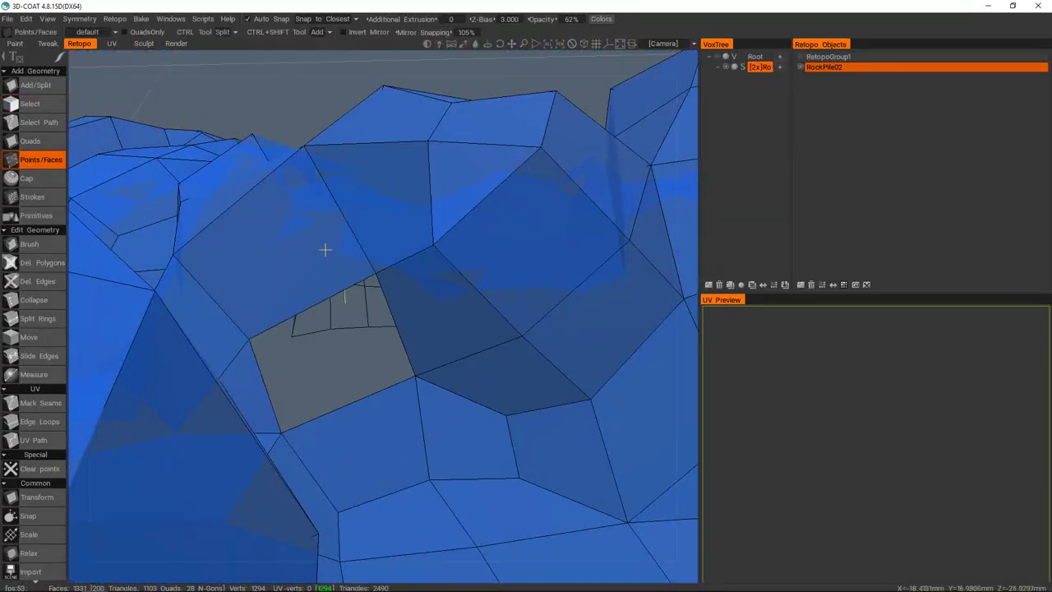
{"action": "left_click", "coordinate": [718, 57]}
{"action": "right_click", "coordinate": [409, 365]}
{"action": "scroll", "coordinate": [408, 366], "scroll_direction": "down", "scroll_amount": 4}
{"action": "middle_click_drag", "start_coordinate": [409, 365], "coordinate": [455, 270]}
{"action": "scroll", "coordinate": [454, 270], "scroll_direction": "up", "scroll_amount": 3}
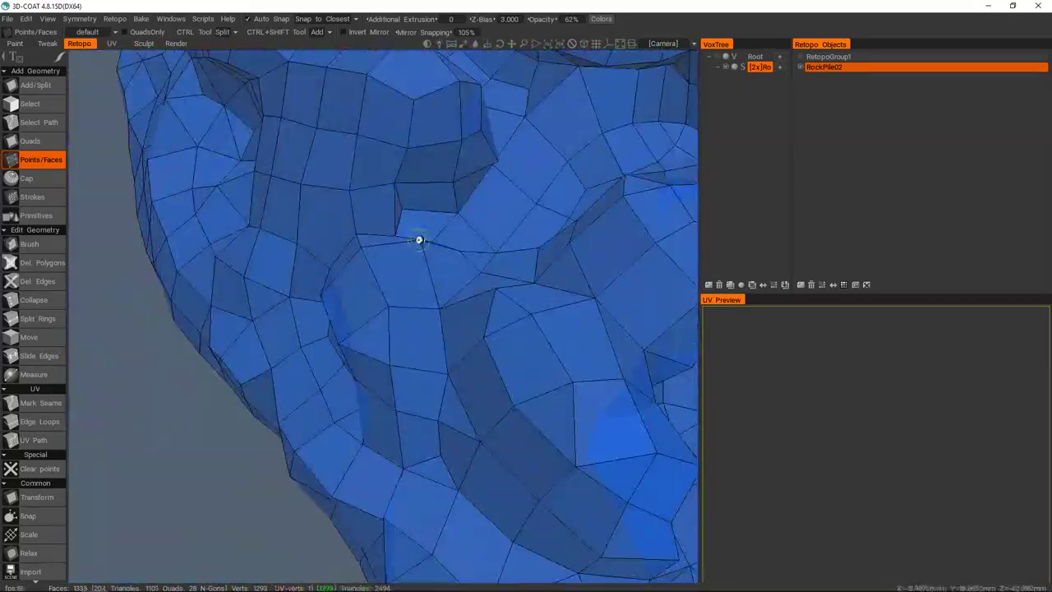
- Clean up the awkward points along the slab's outer edge with the Points/Faces tool
{"action": "left_click_drag", "start_coordinate": [419, 240], "coordinate": [464, 242], "text": "alt"}
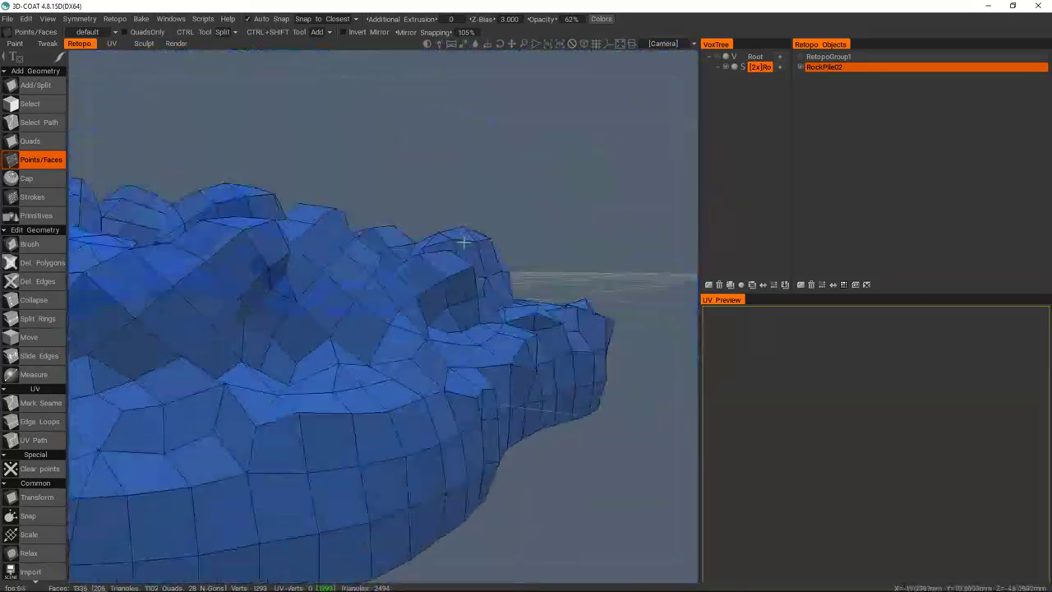
{"action": "left_click_drag", "start_coordinate": [451, 299], "coordinate": [433, 336], "text": "alt"}
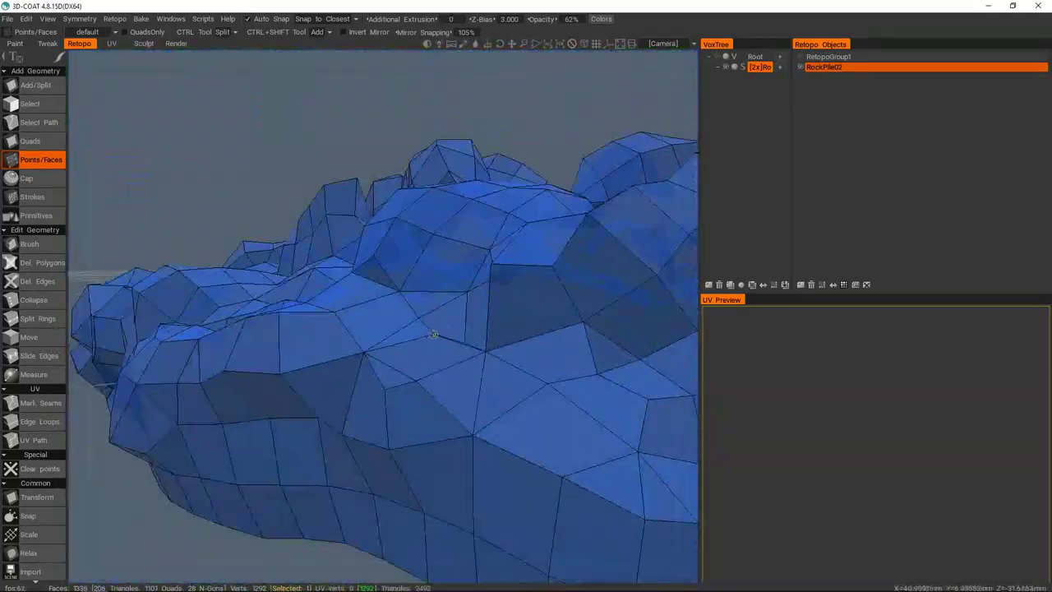
{"action": "right_click_drag", "start_coordinate": [433, 336], "coordinate": [426, 310], "text": "alt"}
{"action": "left_click_drag", "start_coordinate": [426, 311], "coordinate": [387, 348], "text": "alt"}
{"action": "right_click_drag", "start_coordinate": [387, 348], "coordinate": [401, 346], "text": "alt"}
{"action": "key", "text": "1"}
{"action": "left_click_drag", "start_coordinate": [401, 345], "coordinate": [411, 319]}
{"action": "key", "text": "Delete"}
- Split the poorly shaped faces in the cleaned-up area with additional edges
{"action": "key", "text": "2"}
{"action": "right_click_drag", "start_coordinate": [401, 290], "coordinate": [355, 345]}
{"action": "left_click", "coordinate": [356, 344], "text": "ctrl"}
{"action": "left_click", "coordinate": [393, 301], "text": "ctrl"}
{"action": "left_click_drag", "start_coordinate": [393, 301], "coordinate": [406, 334], "text": "alt"}
{"action": "left_click", "coordinate": [407, 333], "text": "ctrl"}
{"action": "left_click", "coordinate": [483, 309], "text": "ctrl"}
{"action": "left_click_drag", "start_coordinate": [483, 309], "coordinate": [469, 271], "text": "alt"}
{"action": "right_click_drag", "start_coordinate": [469, 272], "coordinate": [472, 327]}
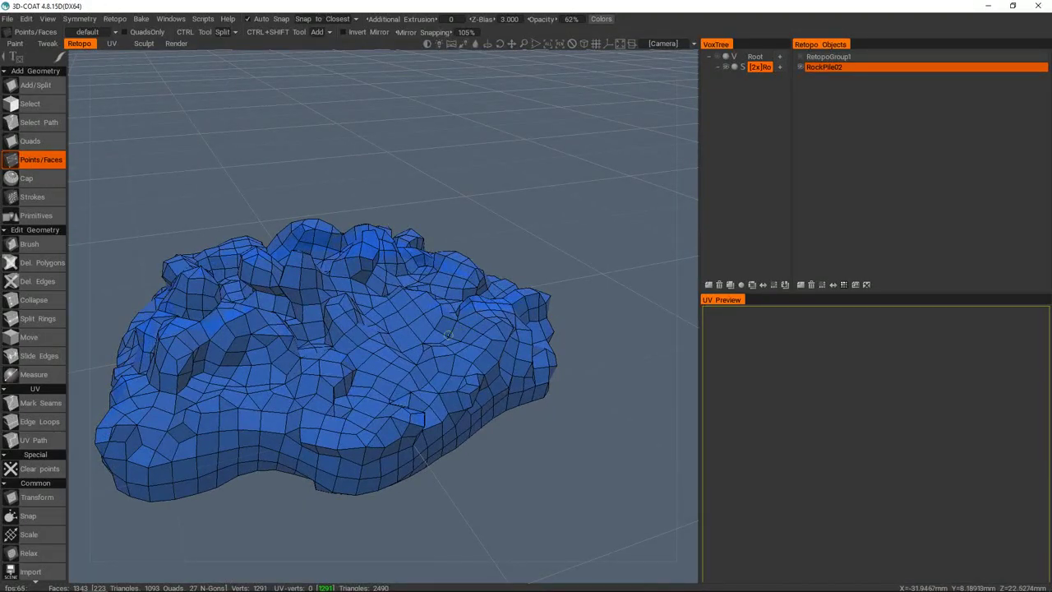
- Switch to the Mark Seams tool and check the whole retopo mesh alongside its UV island preview
{"action": "right_click_drag", "start_coordinate": [407, 362], "coordinate": [399, 400]}
{"action": "left_click_drag", "start_coordinate": [400, 399], "coordinate": [391, 291], "text": "alt"}
{"action": "right_click_drag", "start_coordinate": [453, 349], "coordinate": [422, 301]}
{"action": "key", "text": "space"}
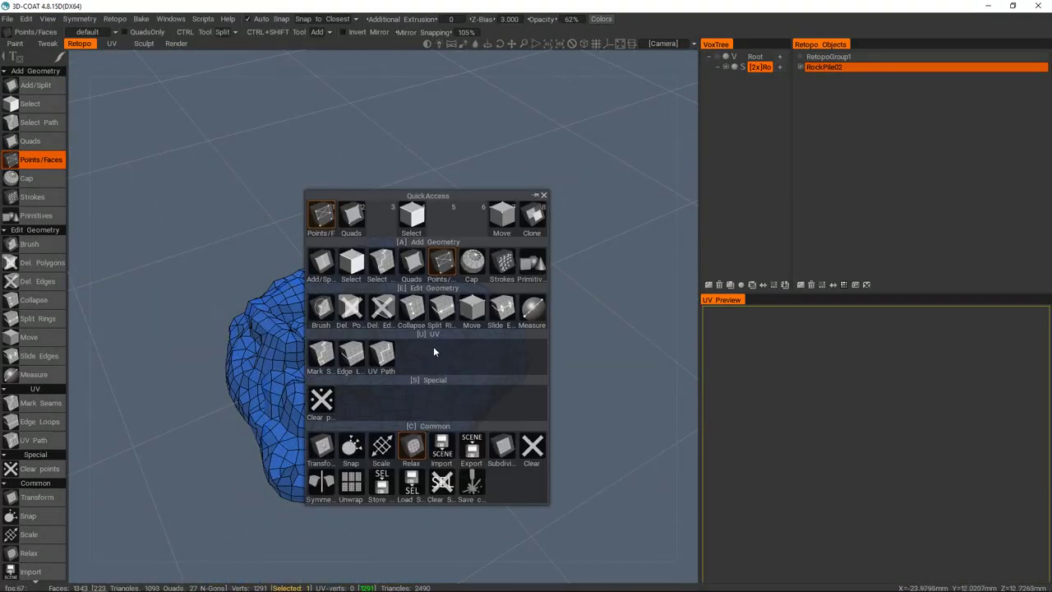
{"action": "left_click", "coordinate": [322, 353]}
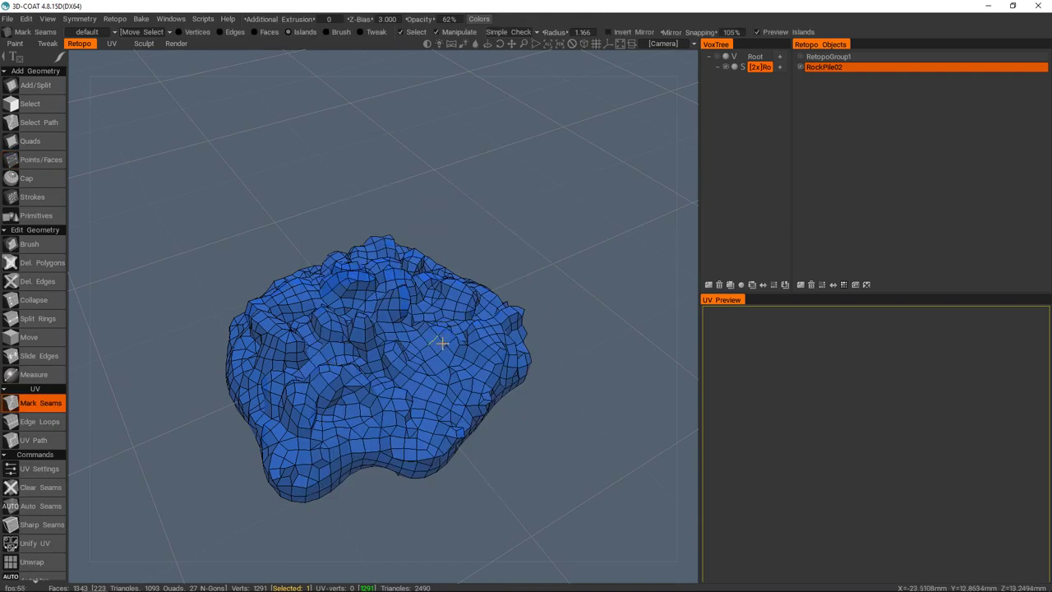
{"action": "right_click_drag", "start_coordinate": [438, 341], "coordinate": [422, 376], "text": "alt"}
{"action": "middle_click_drag", "start_coordinate": [422, 376], "coordinate": [437, 338], "text": "alt"}
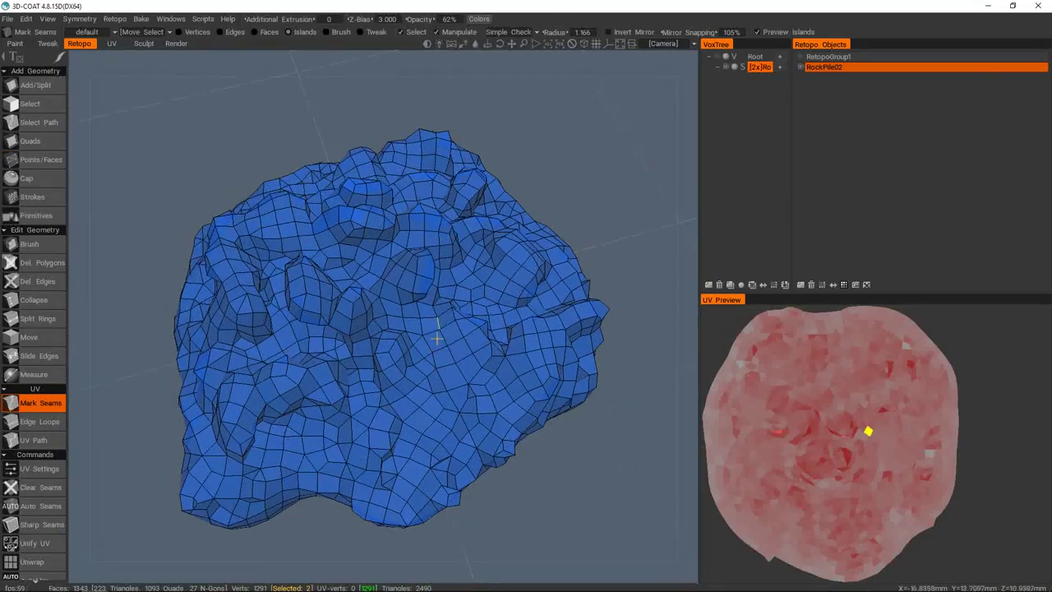
{"action": "mouse_move", "coordinate": [437, 336]}
{"action": "right_mouse_down"}
{"action": "mouse_move", "coordinate": [426, 361]}
{"action": "mouse_move", "coordinate": [431, 337]}
{"action": "right_mouse_up"}
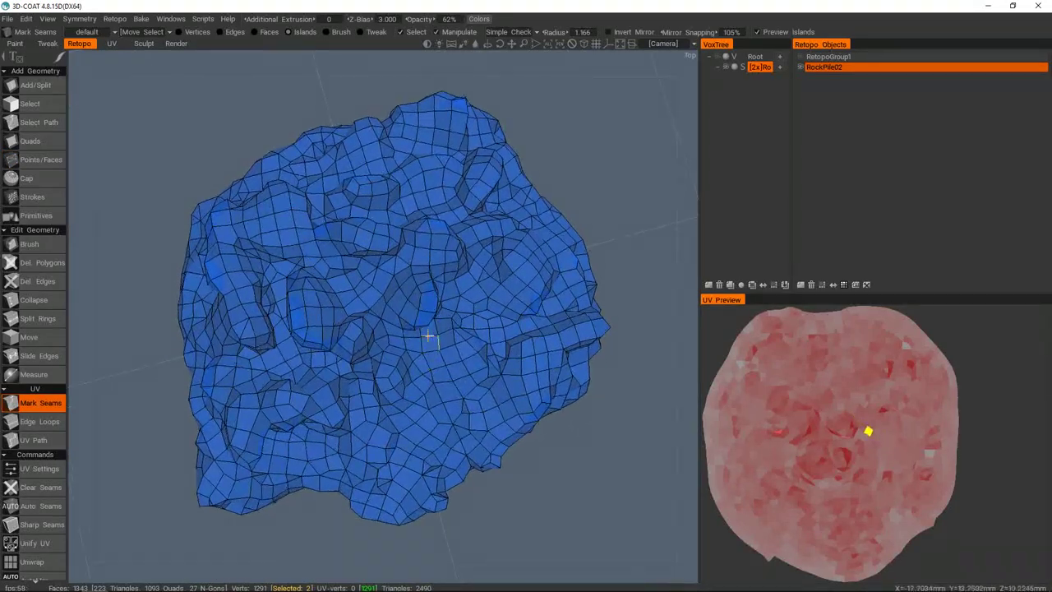
- Examine the retopo mesh from above and from low side angles to judge where seams can divide it
{"action": "right_click_drag", "start_coordinate": [306, 290], "coordinate": [311, 331]}
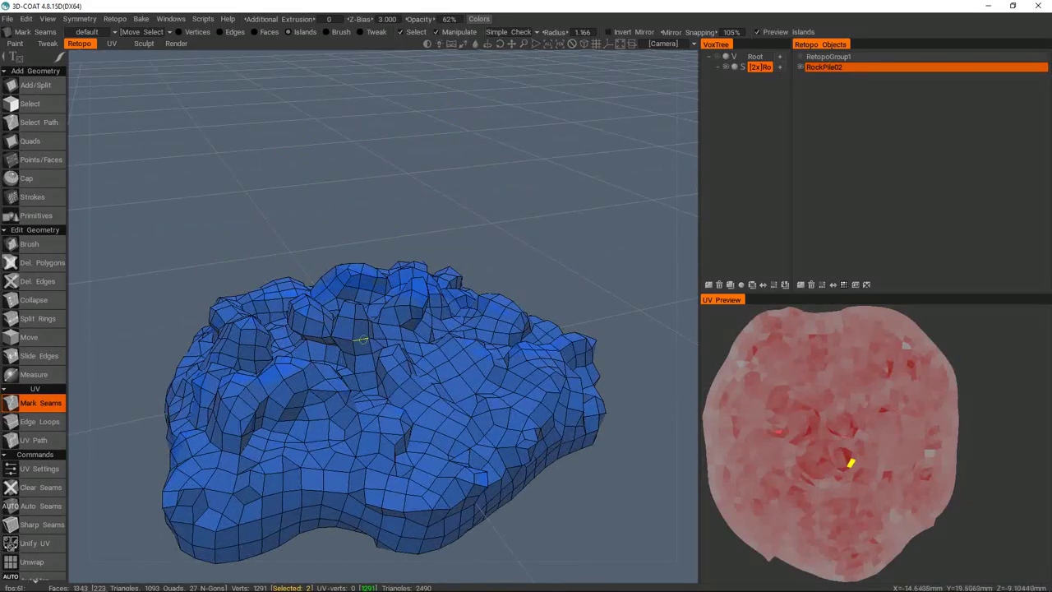
{"action": "right_click_drag", "start_coordinate": [482, 314], "coordinate": [450, 281]}
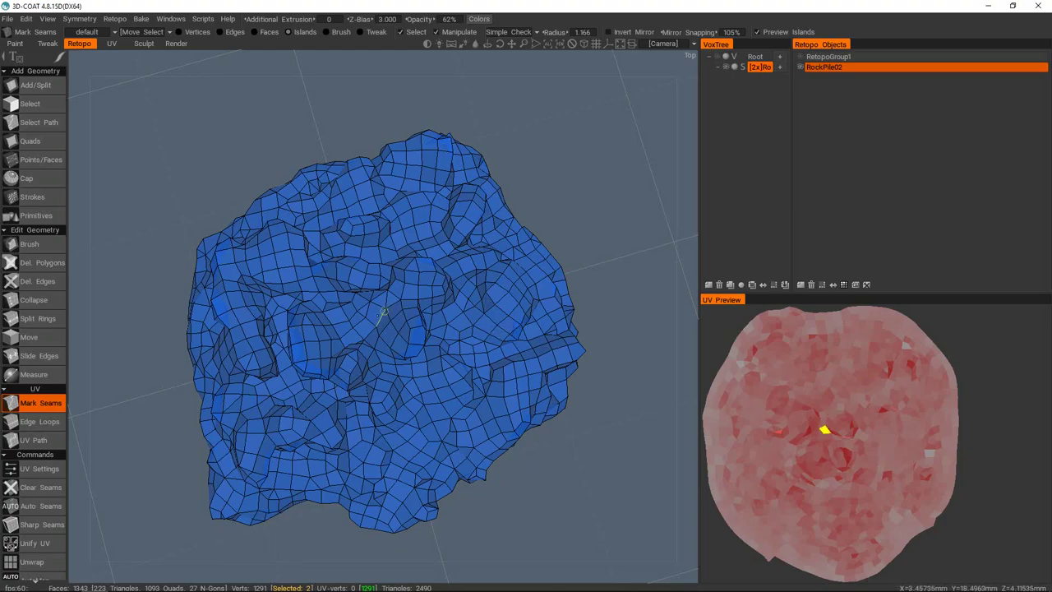
{"action": "right_click_drag", "start_coordinate": [421, 350], "coordinate": [411, 330]}
{"action": "mouse_move", "coordinate": [411, 330]}
{"action": "left_mouse_down", "text": "alt"}
{"action": "mouse_move", "coordinate": [461, 397]}
{"action": "mouse_move", "coordinate": [465, 425]}
{"action": "mouse_move", "coordinate": [411, 373]}
{"action": "mouse_move", "coordinate": [406, 336]}
{"action": "mouse_move", "coordinate": [468, 263]}
{"action": "mouse_move", "coordinate": [430, 336]}
{"action": "left_mouse_up", "text": "alt"}
{"action": "scroll", "coordinate": [421, 353], "scroll_direction": "up", "scroll_amount": 4}
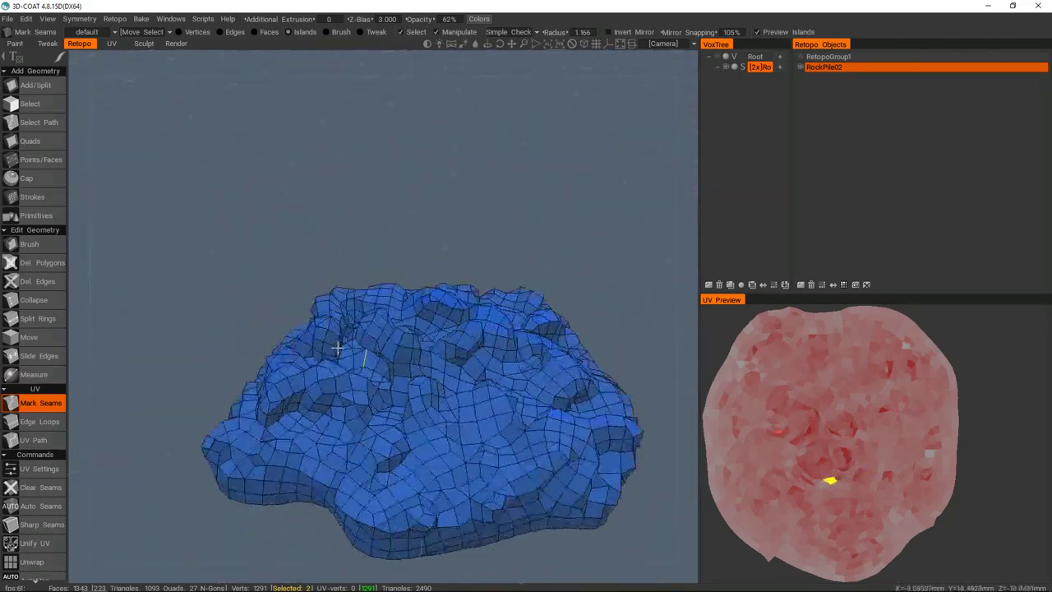
{"action": "mouse_move", "coordinate": [332, 342]}
{"action": "left_mouse_down", "text": "alt"}
{"action": "mouse_move", "coordinate": [416, 327]}
{"action": "mouse_move", "coordinate": [378, 357]}
{"action": "left_mouse_up", "text": "alt"}
{"action": "scroll", "coordinate": [375, 353], "scroll_direction": "up", "scroll_amount": 5}
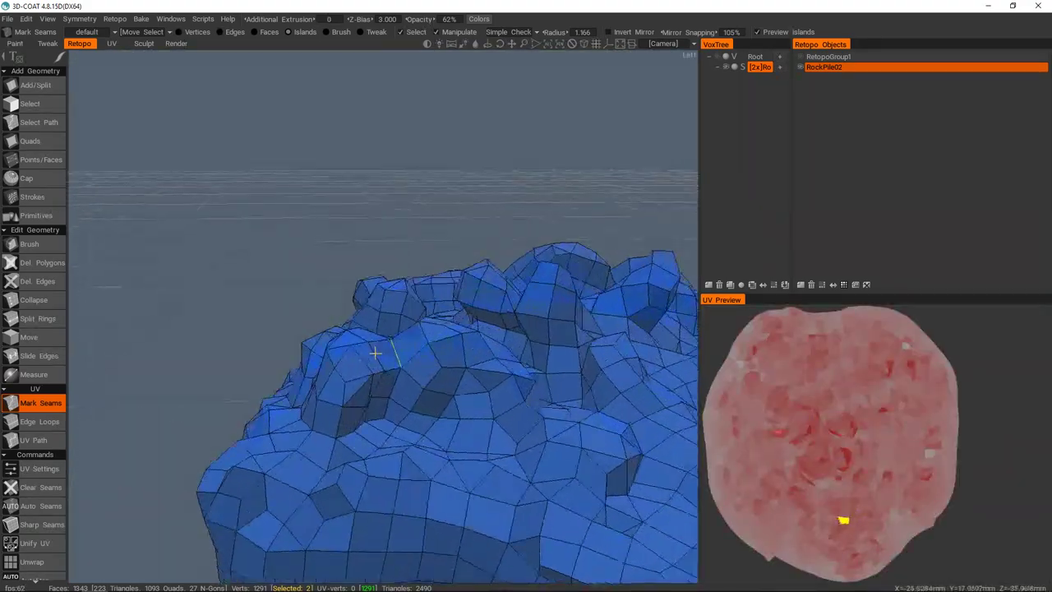
{"action": "mouse_move", "coordinate": [400, 368]}
{"action": "right_mouse_down"}
{"action": "mouse_move", "coordinate": [436, 427]}
{"action": "mouse_move", "coordinate": [477, 353]}
{"action": "mouse_move", "coordinate": [394, 383]}
{"action": "mouse_move", "coordinate": [465, 338]}
{"action": "right_mouse_up"}
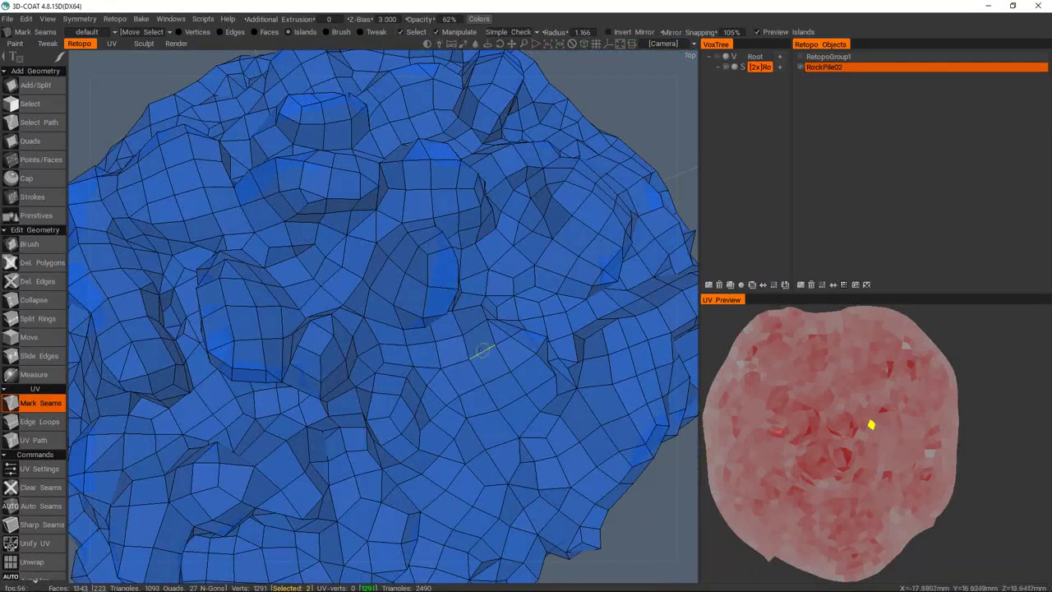
{"action": "scroll", "coordinate": [433, 337], "scroll_direction": "down", "scroll_amount": 8}
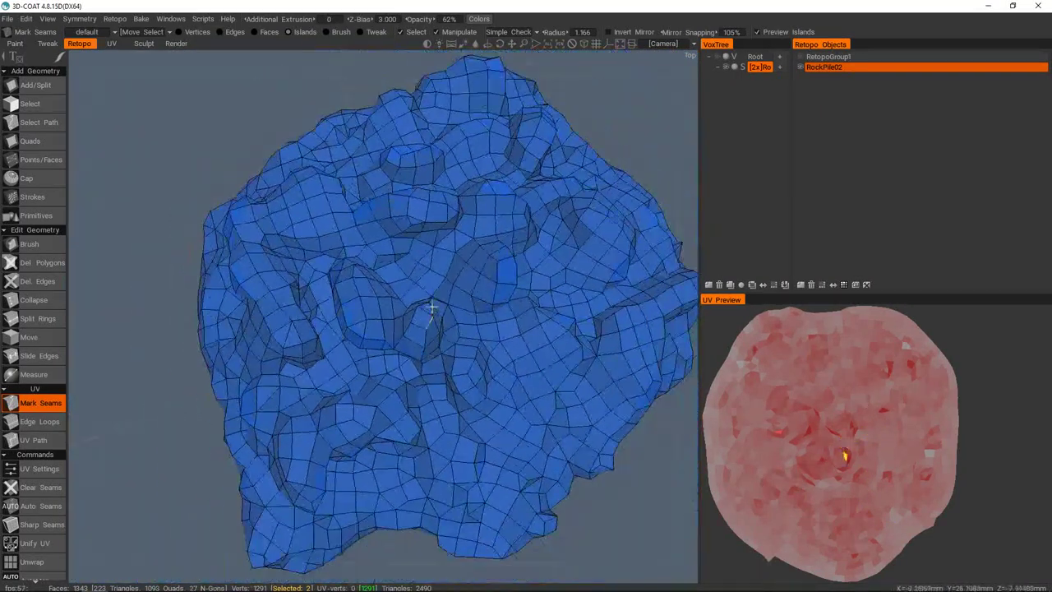
- Start a UV Path seam at the slab's lower rim and route it up onto the rocky top surface
{"action": "mouse_move", "coordinate": [422, 307]}
{"action": "right_mouse_down"}
{"action": "mouse_move", "coordinate": [447, 282]}
{"action": "mouse_move", "coordinate": [422, 336]}
{"action": "mouse_move", "coordinate": [432, 343]}
{"action": "mouse_move", "coordinate": [435, 305]}
{"action": "mouse_move", "coordinate": [429, 369]}
{"action": "mouse_move", "coordinate": [423, 347]}
{"action": "mouse_move", "coordinate": [452, 301]}
{"action": "mouse_move", "coordinate": [435, 362]}
{"action": "mouse_move", "coordinate": [498, 369]}
{"action": "mouse_move", "coordinate": [403, 348]}
{"action": "mouse_move", "coordinate": [419, 406]}
{"action": "mouse_move", "coordinate": [411, 333]}
{"action": "mouse_move", "coordinate": [408, 402]}
{"action": "right_mouse_up"}
{"action": "key", "text": "space"}
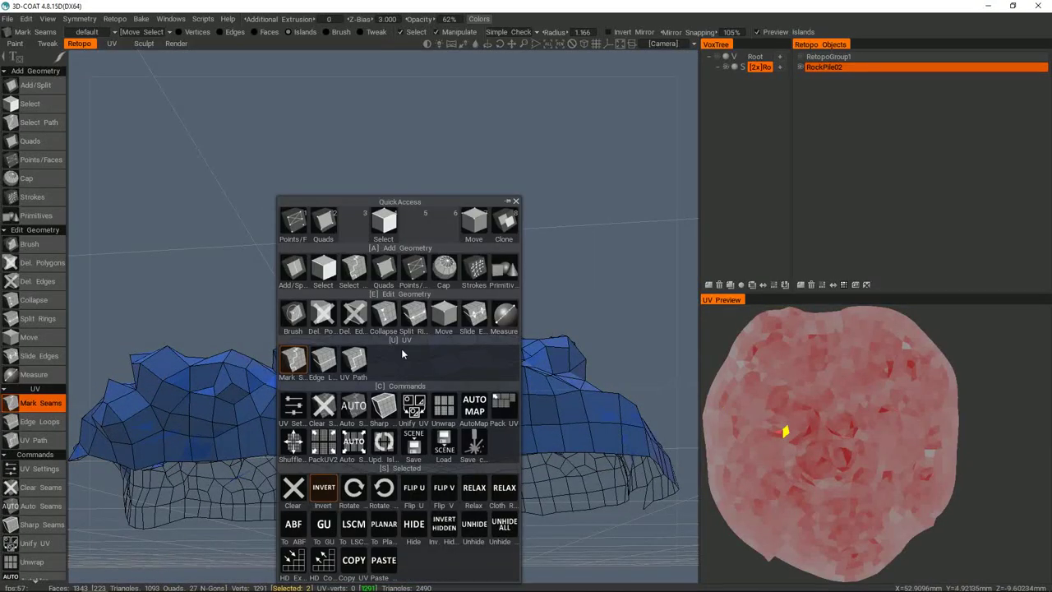
{"action": "left_click", "coordinate": [353, 359]}
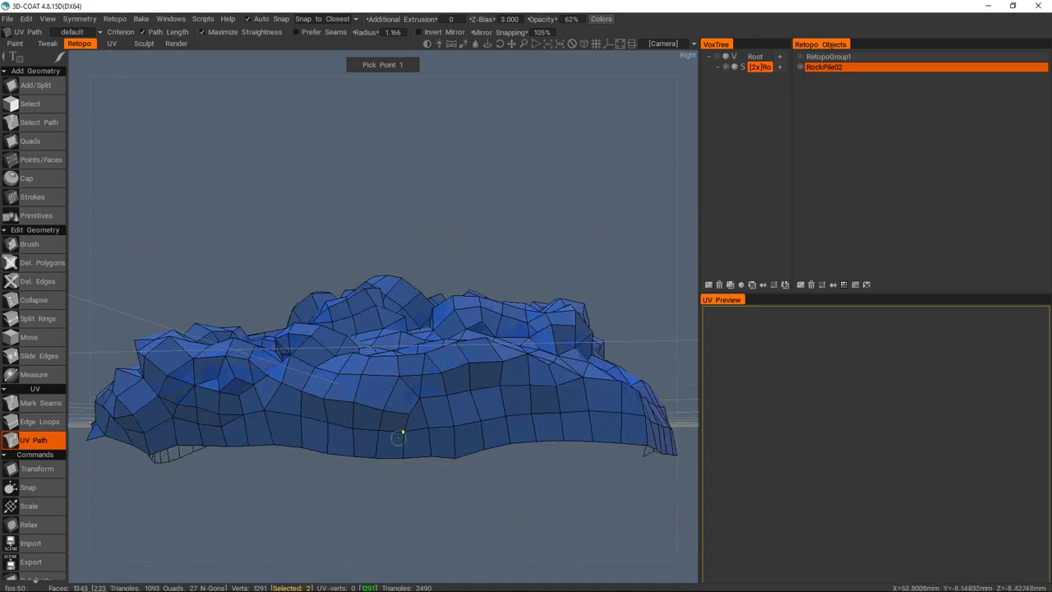
{"action": "scroll", "coordinate": [376, 416], "scroll_direction": "down", "scroll_amount": 3}
{"action": "left_click_drag", "start_coordinate": [375, 416], "coordinate": [367, 384], "text": "alt"}
{"action": "left_click", "coordinate": [365, 393]}
{"action": "right_click_drag", "start_coordinate": [365, 394], "coordinate": [353, 371]}
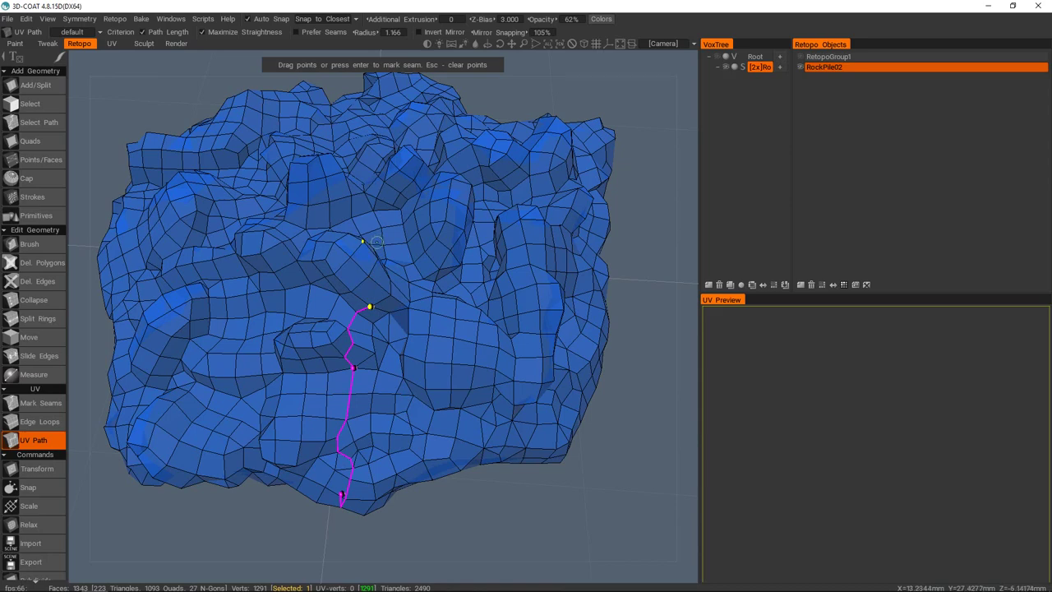
- Continue the seam path across the middle of the slab and down to the opposite rim, splitting the mesh in two
{"action": "right_click_drag", "start_coordinate": [378, 236], "coordinate": [368, 345]}
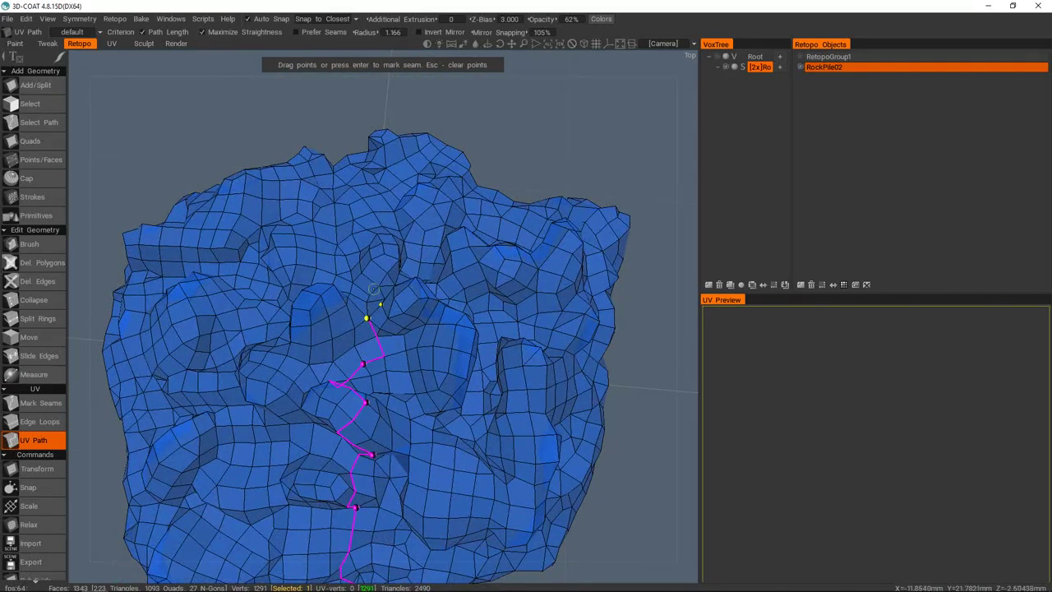
{"action": "right_click_drag", "start_coordinate": [376, 256], "coordinate": [364, 295]}
{"action": "left_click_drag", "start_coordinate": [359, 282], "coordinate": [369, 307], "text": "alt"}
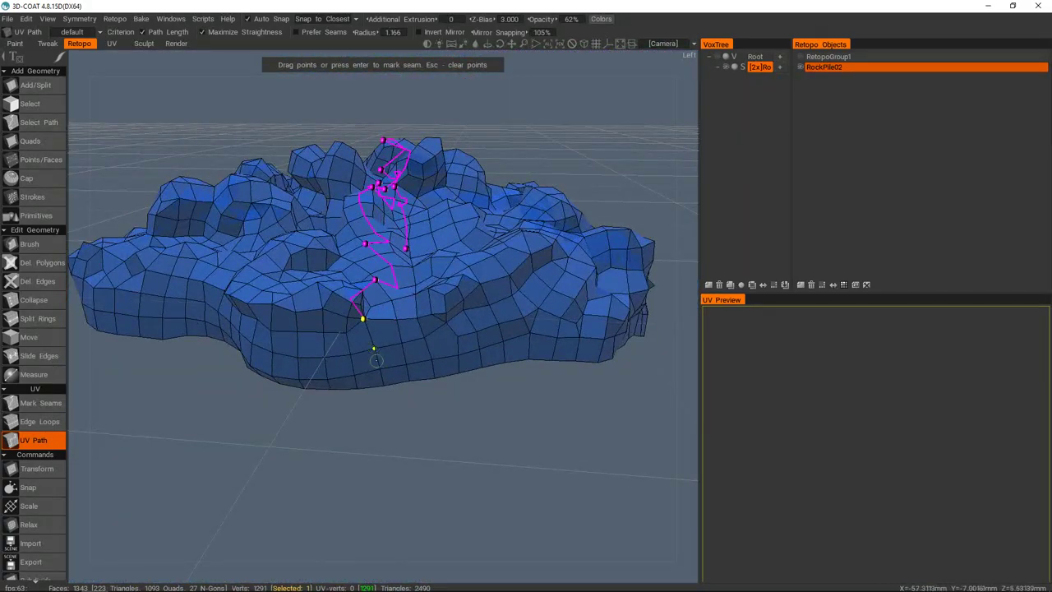
{"action": "right_click_drag", "start_coordinate": [383, 383], "coordinate": [377, 408]}
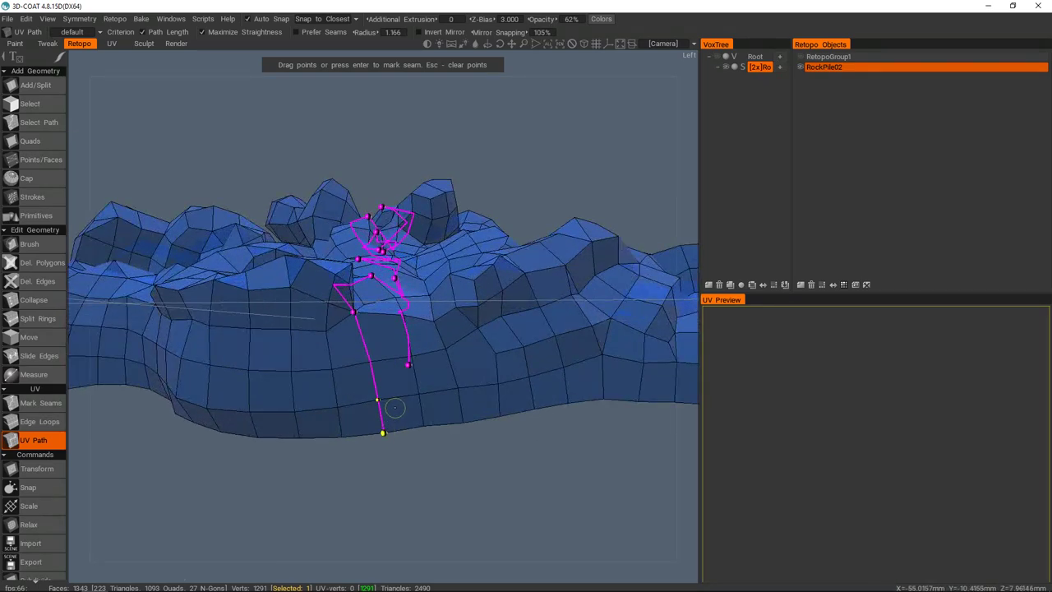
{"action": "right_click_drag", "start_coordinate": [429, 301], "coordinate": [412, 295], "text": "alt"}
- Start a second UV Path seam at the pink half's outer rim and lead it inward across the rocks
{"action": "left_click_drag", "start_coordinate": [413, 294], "coordinate": [394, 321], "text": "alt"}
{"action": "middle_click_drag", "start_coordinate": [394, 321], "coordinate": [423, 367], "text": "alt"}
{"action": "left_click_drag", "start_coordinate": [422, 367], "coordinate": [436, 421], "text": "alt"}
{"action": "right_click_drag", "start_coordinate": [425, 329], "coordinate": [386, 353], "text": "alt"}
{"action": "left_click_drag", "start_coordinate": [386, 353], "coordinate": [472, 189], "text": "alt"}
{"action": "right_click_drag", "start_coordinate": [362, 427], "coordinate": [404, 383], "text": "alt"}
{"action": "middle_click_drag", "start_coordinate": [403, 383], "coordinate": [374, 336], "text": "alt"}
{"action": "right_click_drag", "start_coordinate": [374, 336], "coordinate": [397, 391]}
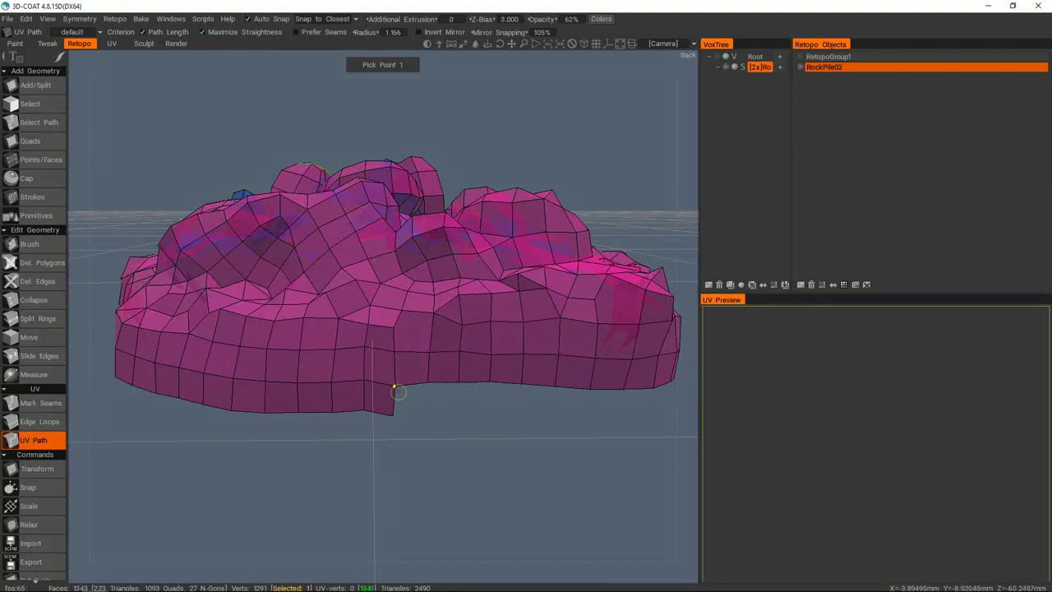
{"action": "left_click_drag", "start_coordinate": [414, 327], "coordinate": [423, 364], "text": "alt"}
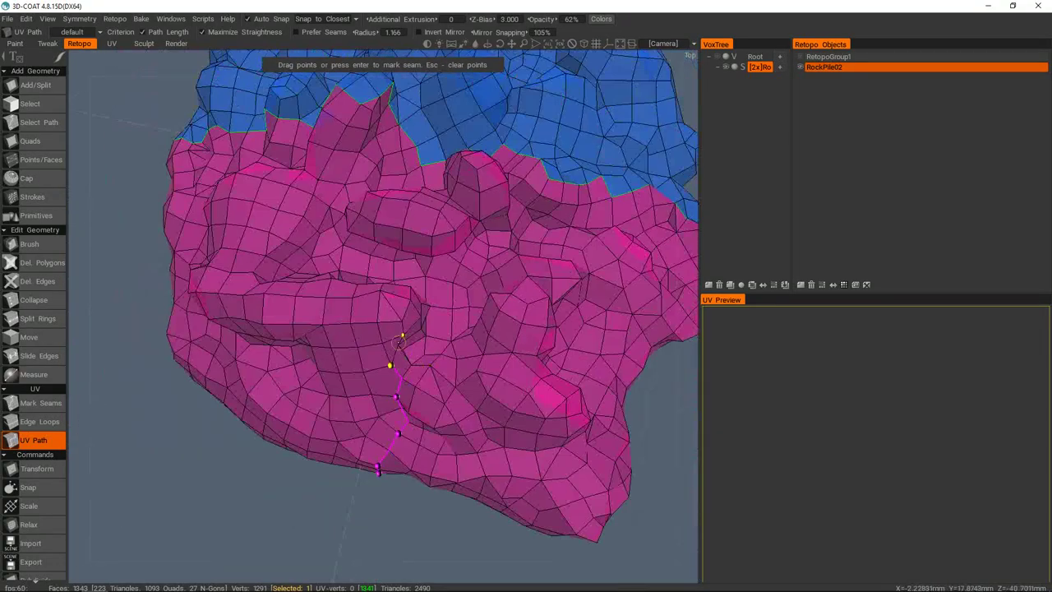
{"action": "left_click", "coordinate": [389, 364]}
- Extend the second path across the first seam to the far rim and mark it, dividing the slab into four islands
{"action": "middle_click_drag", "start_coordinate": [390, 364], "coordinate": [399, 452], "text": "alt"}
{"action": "left_click", "coordinate": [422, 274]}
{"action": "middle_click_drag", "start_coordinate": [427, 214], "coordinate": [396, 446], "text": "alt"}
{"action": "left_click", "coordinate": [406, 433]}
{"action": "left_click", "coordinate": [398, 313]}
{"action": "left_click_drag", "start_coordinate": [400, 248], "coordinate": [437, 401], "text": "alt"}
{"action": "left_click", "coordinate": [436, 401]}
{"action": "key", "text": "Return"}
- Switch to the Mark Seams tool, unwrap the four islands and check them in the UV preview
{"action": "right_click_drag", "start_coordinate": [436, 401], "coordinate": [419, 313], "text": "alt"}
{"action": "left_click_drag", "start_coordinate": [419, 313], "coordinate": [463, 321], "text": "alt"}
{"action": "right_click_drag", "start_coordinate": [463, 321], "coordinate": [477, 361], "text": "alt"}
{"action": "left_click_drag", "start_coordinate": [476, 362], "coordinate": [385, 362], "text": "alt"}
{"action": "right_click_drag", "start_coordinate": [454, 296], "coordinate": [428, 370], "text": "alt"}
{"action": "left_click_drag", "start_coordinate": [428, 369], "coordinate": [464, 329], "text": "alt"}
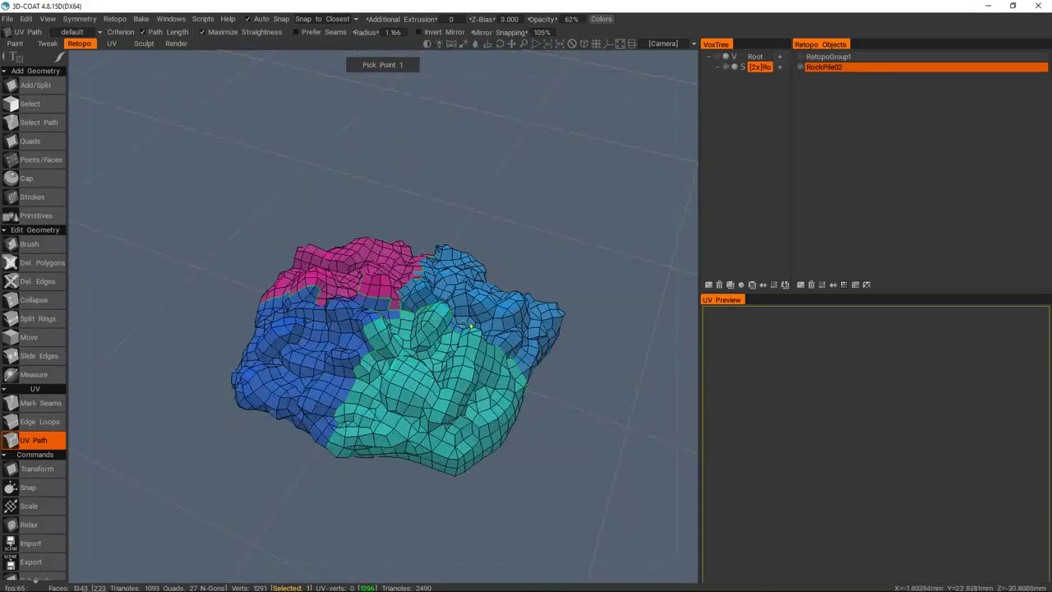
{"action": "key", "text": "space"}
{"action": "left_click", "coordinate": [358, 361]}
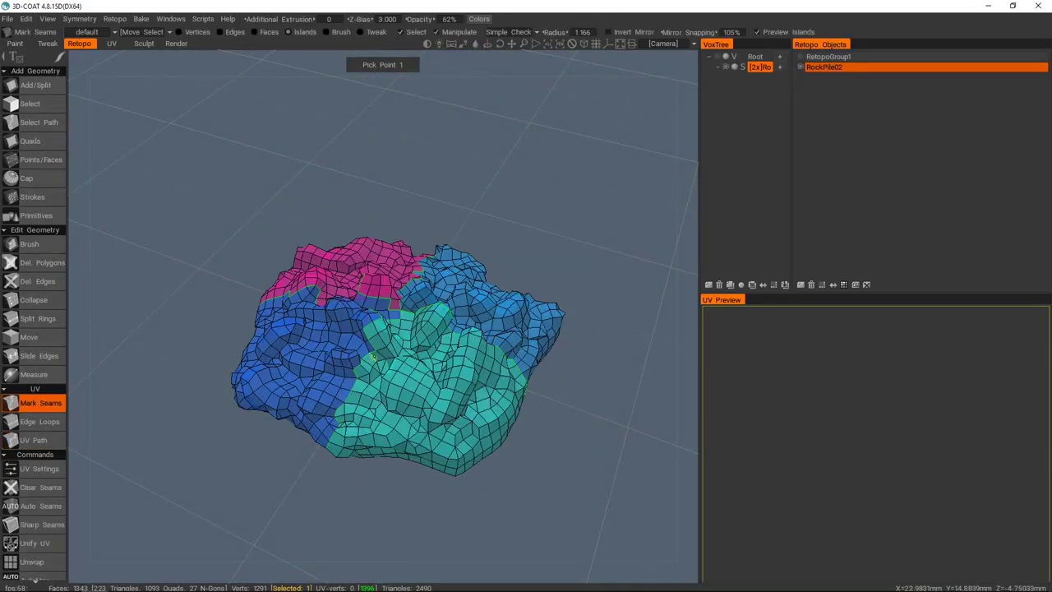
{"action": "key", "text": "space"}
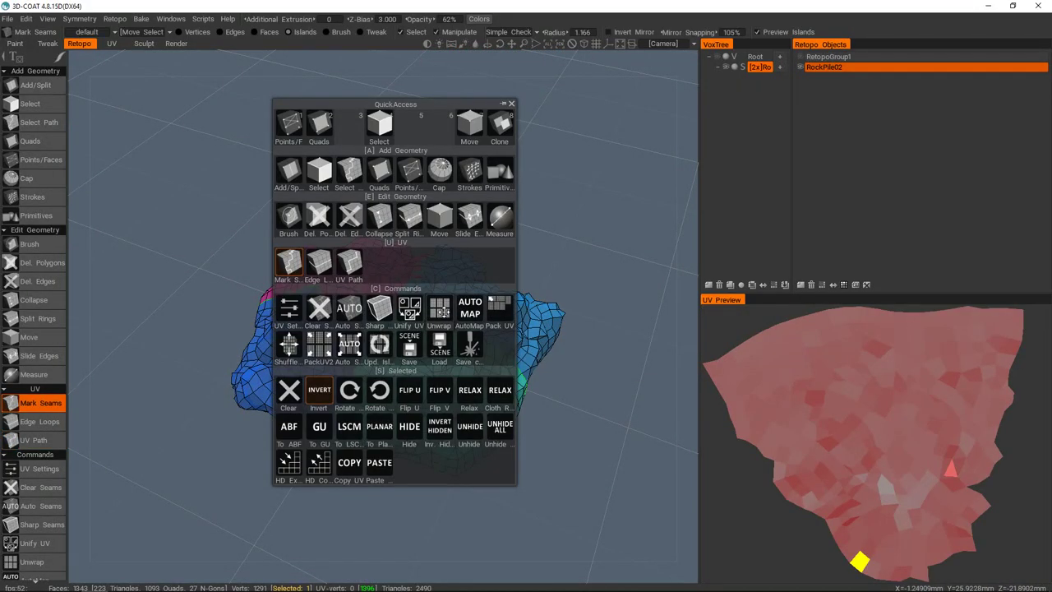
{"action": "left_click", "coordinate": [440, 311]}
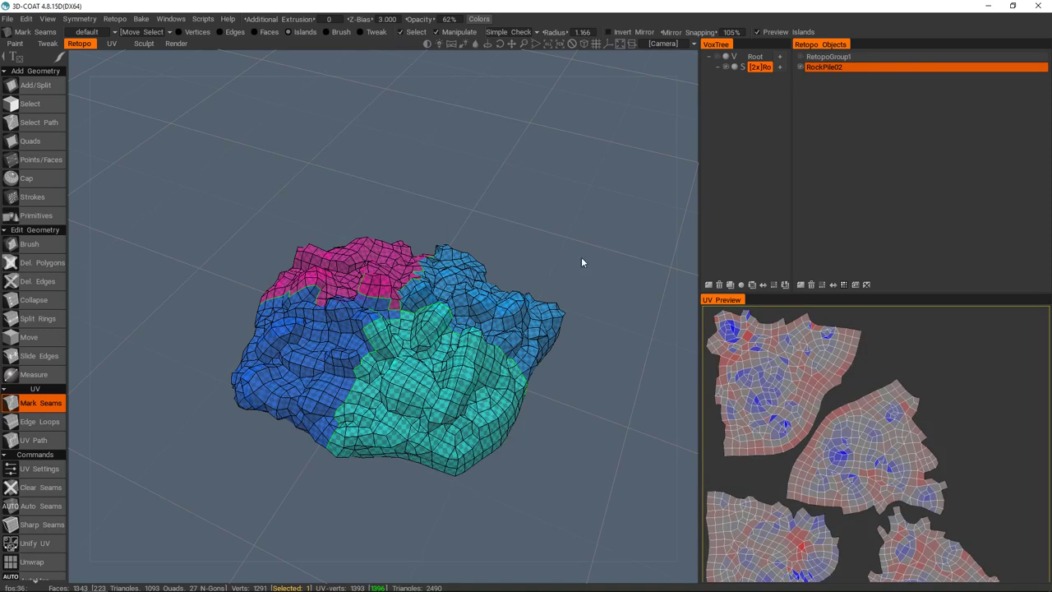
{"action": "scroll", "coordinate": [814, 461], "scroll_direction": "down", "scroll_amount": 3}
{"action": "scroll", "coordinate": [828, 438], "scroll_direction": "up", "scroll_amount": 1}
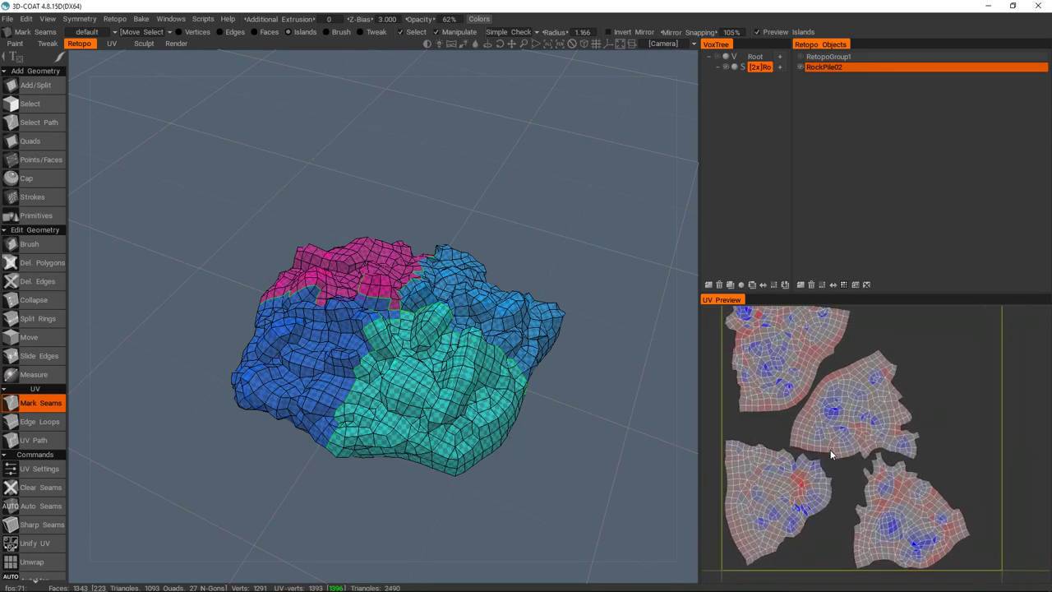
{"action": "scroll", "coordinate": [820, 461], "scroll_direction": "up", "scroll_amount": 8}
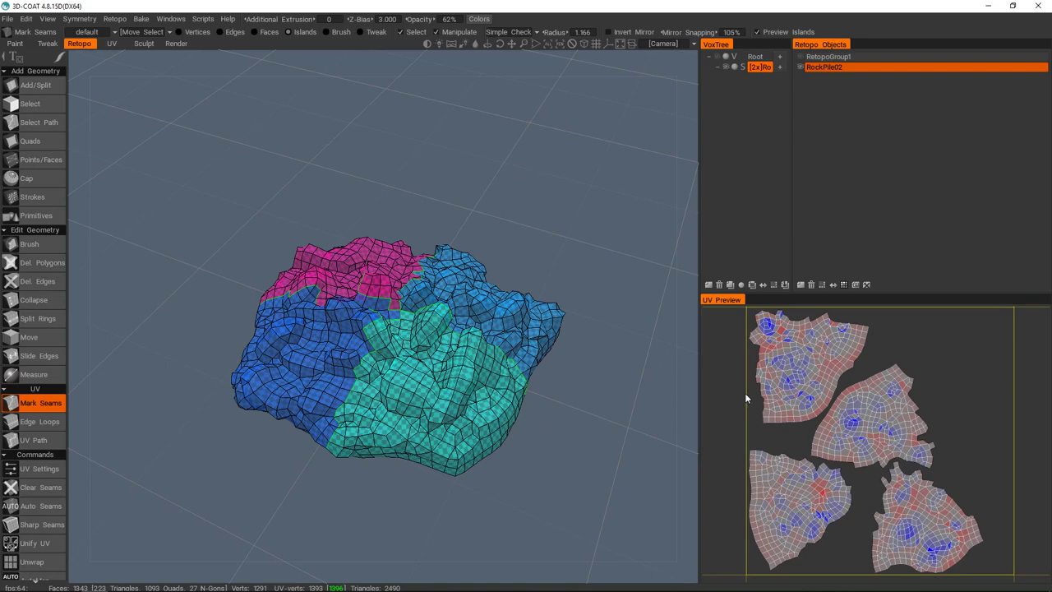
- Repack the UV islands several times with Pack UV to try different arrangements within the UV square
{"action": "key", "text": "space"}
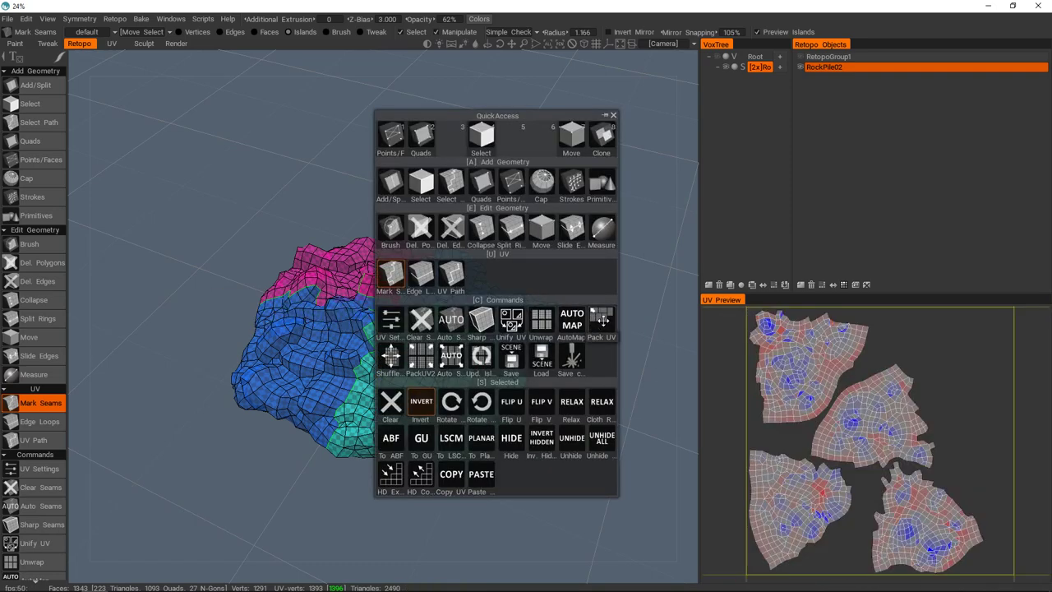
{"action": "left_click", "coordinate": [602, 320]}
{"action": "key", "text": "space"}
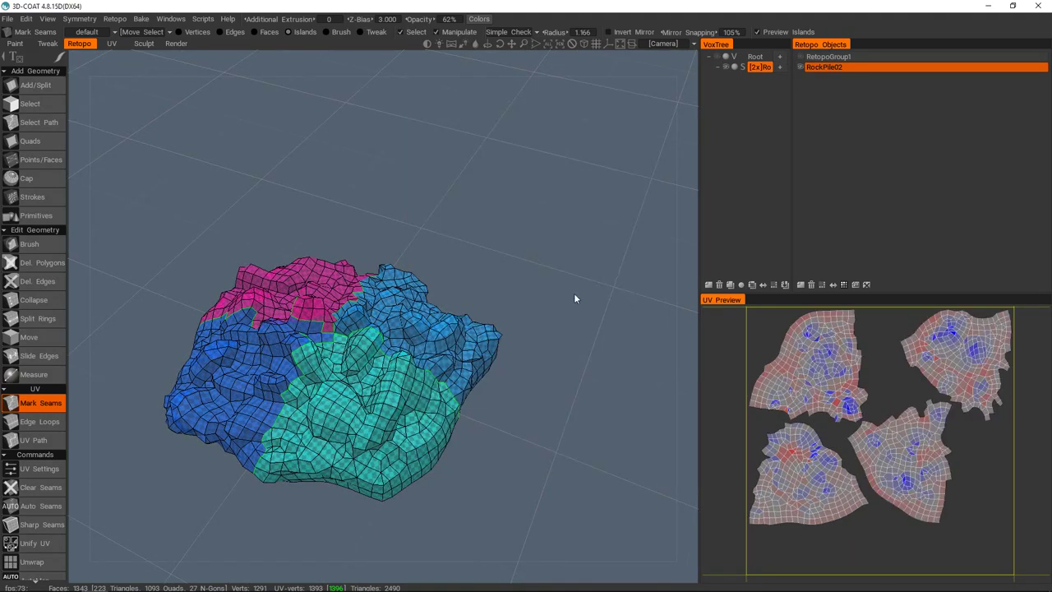
{"action": "key", "text": "space"}
{"action": "left_click", "coordinate": [632, 302]}
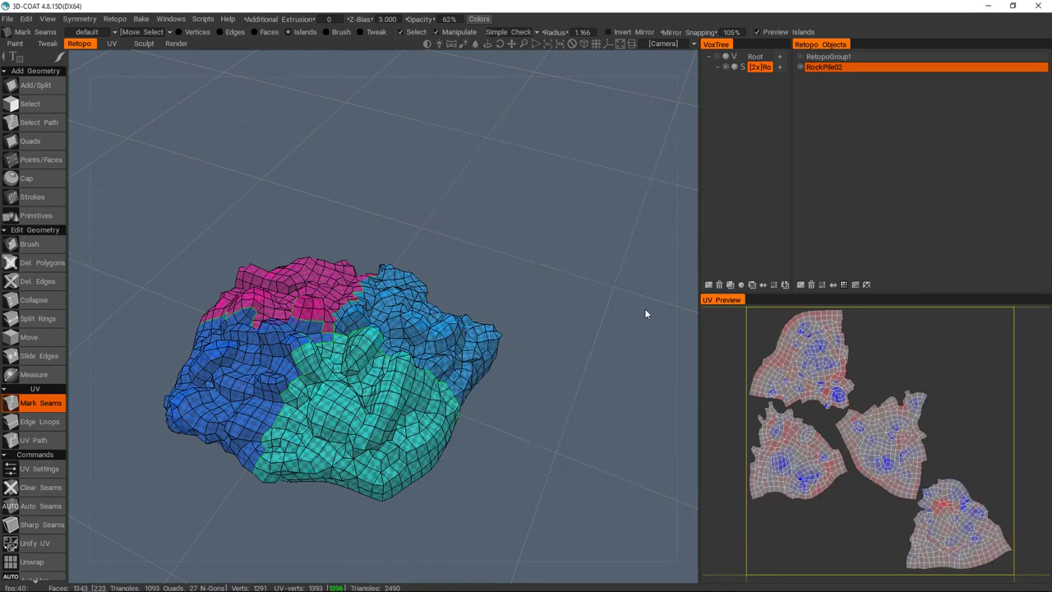
{"action": "key", "text": "space"}
{"action": "left_click", "coordinate": [657, 306]}
{"action": "key", "text": "space"}
{"action": "left_click", "coordinate": [691, 318]}
{"action": "key", "text": "space"}
{"action": "left_click", "coordinate": [664, 318]}
{"action": "key", "text": "space"}
{"action": "left_click", "coordinate": [632, 314]}
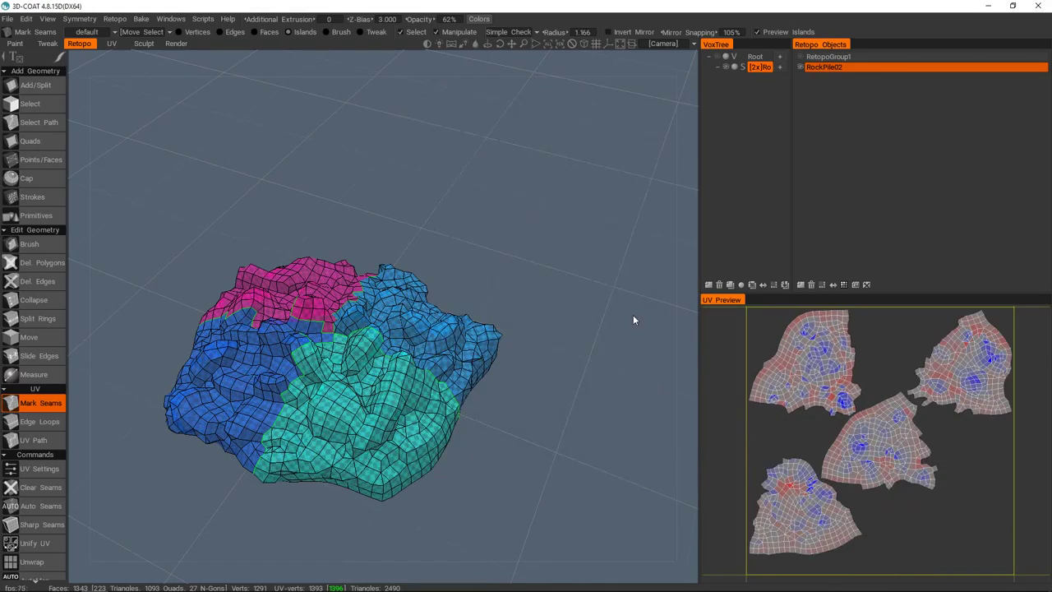
- Show the Root sculpt volume and compare it with the retopo mesh from above and from the side
{"action": "scroll", "coordinate": [492, 325], "scroll_direction": "down", "scroll_amount": 3}
{"action": "left_click_drag", "start_coordinate": [493, 330], "coordinate": [526, 335], "text": "alt"}
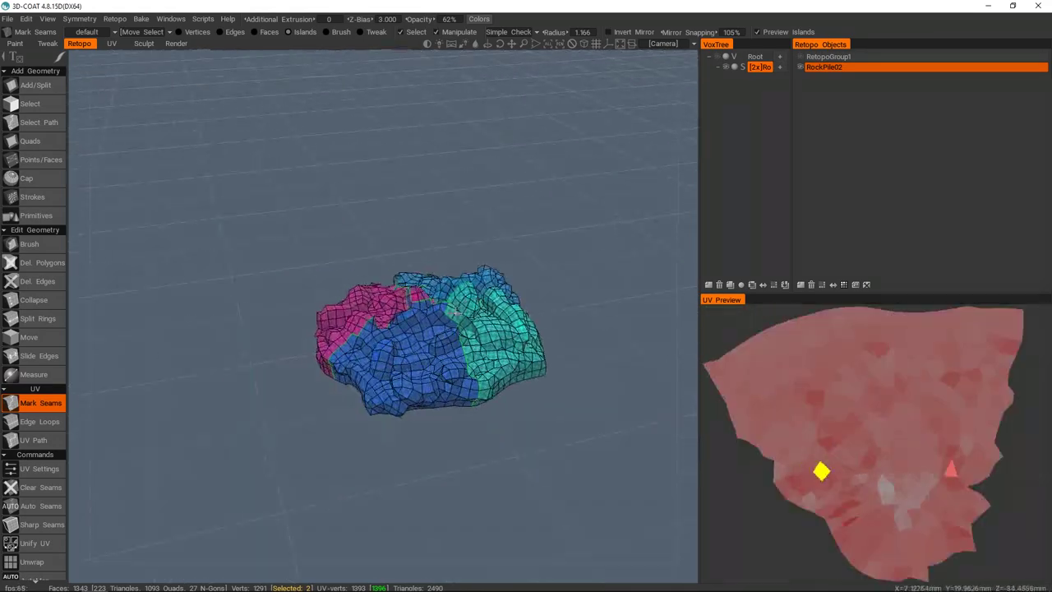
{"action": "scroll", "coordinate": [498, 362], "scroll_direction": "up", "scroll_amount": 6}
{"action": "left_click_drag", "start_coordinate": [497, 370], "coordinate": [497, 329], "text": "alt"}
{"action": "scroll", "coordinate": [498, 328], "scroll_direction": "down", "scroll_amount": 4}
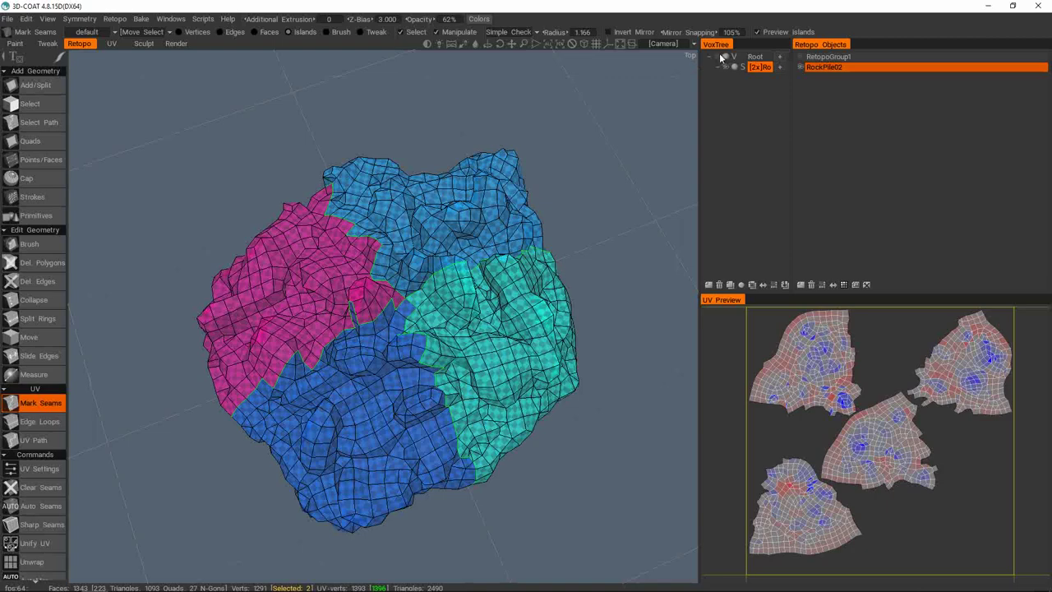
{"action": "left_click", "coordinate": [719, 56]}
{"action": "scroll", "coordinate": [444, 345], "scroll_direction": "up", "scroll_amount": 5}
{"action": "left_click_drag", "start_coordinate": [444, 362], "coordinate": [447, 271], "text": "alt"}
{"action": "scroll", "coordinate": [447, 328], "scroll_direction": "down", "scroll_amount": 5}
{"action": "left_click_drag", "start_coordinate": [448, 329], "coordinate": [438, 391], "text": "alt"}
{"action": "scroll", "coordinate": [438, 390], "scroll_direction": "up", "scroll_amount": 3}
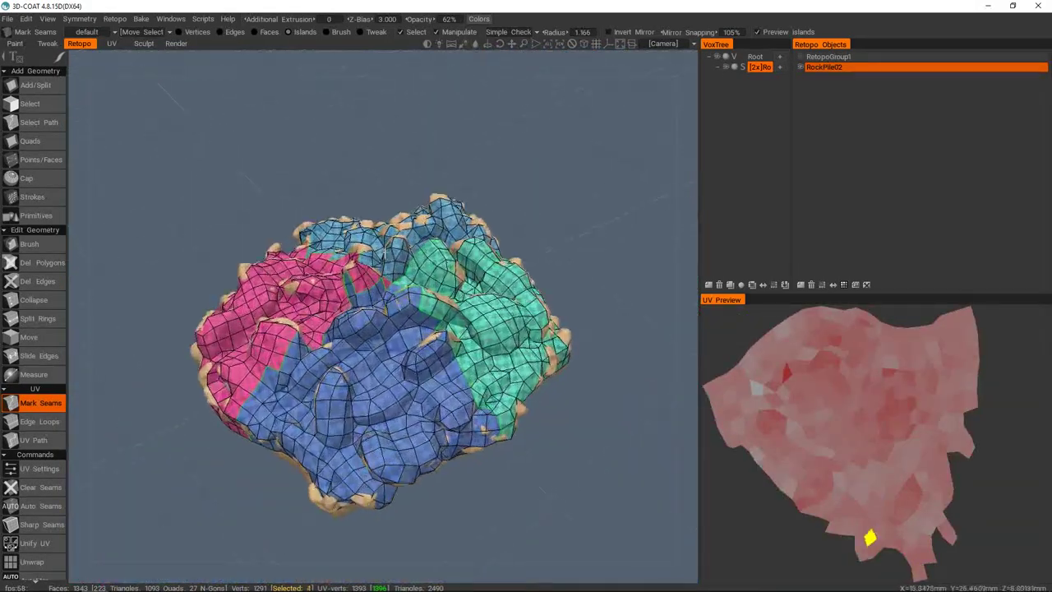
- Open the normal map (Per-Pixel) bake settings, preview the inner shell and set Scan Depth Inside the Object to 4.666
{"action": "left_click", "coordinate": [139, 20]}
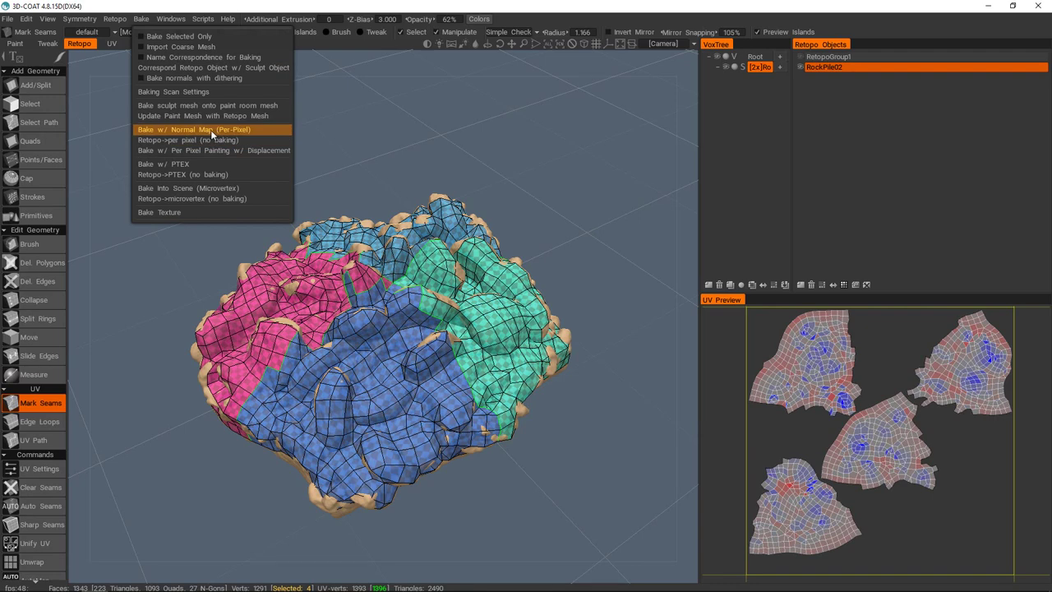
{"action": "left_click", "coordinate": [210, 130]}
{"action": "left_click", "coordinate": [476, 94]}
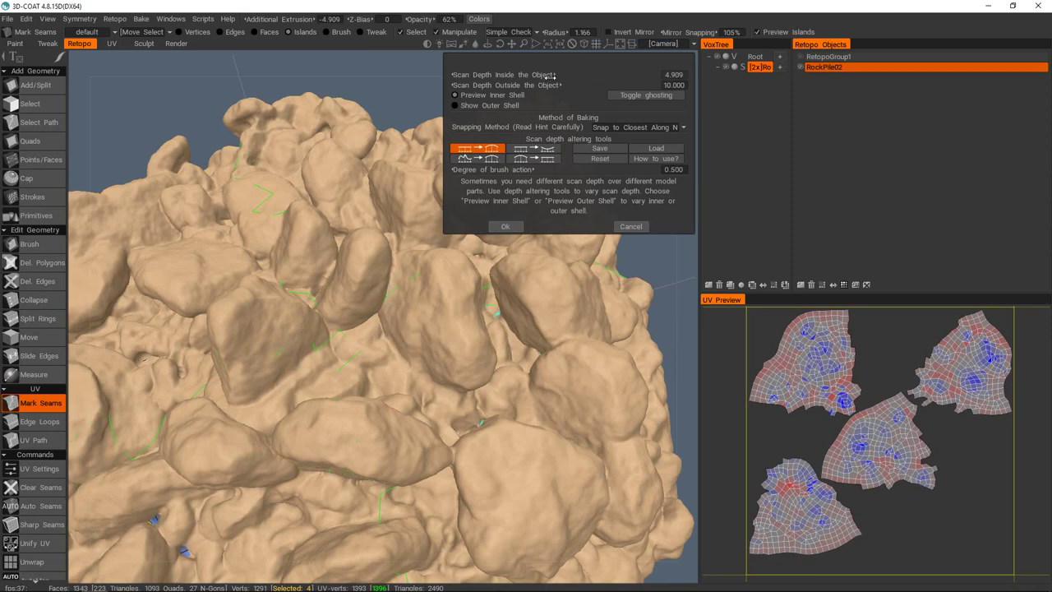
{"action": "left_click_drag", "start_coordinate": [544, 81], "coordinate": [541, 81]}
- Inspect the inner shell preview around the whole sculpt for low-poly faces poking through the surface
{"action": "left_click_drag", "start_coordinate": [264, 329], "coordinate": [268, 378], "text": "alt"}
{"action": "right_click_drag", "start_coordinate": [268, 378], "coordinate": [285, 353], "text": "alt"}
{"action": "mouse_move", "coordinate": [284, 355]}
{"action": "middle_mouse_down"}
{"action": "mouse_move", "coordinate": [308, 345]}
{"action": "mouse_move", "coordinate": [283, 348]}
{"action": "mouse_move", "coordinate": [300, 382]}
{"action": "mouse_move", "coordinate": [321, 359]}
{"action": "middle_mouse_up"}
{"action": "key", "text": "Escape"}
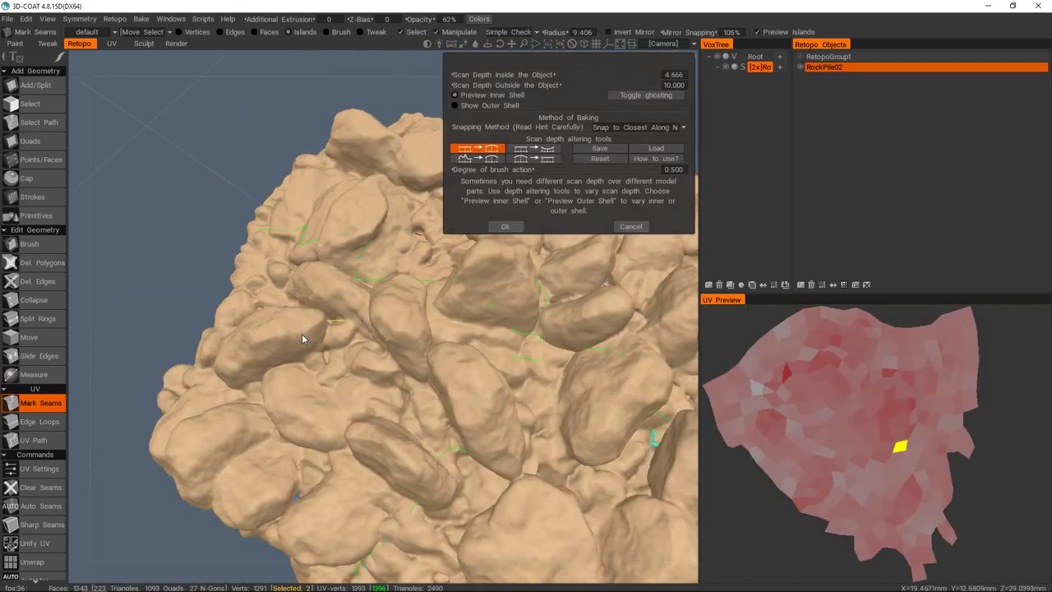
{"action": "scroll", "coordinate": [301, 333], "scroll_direction": "down", "scroll_amount": 3}
{"action": "middle_click_drag", "start_coordinate": [302, 333], "coordinate": [396, 374]}
{"action": "scroll", "coordinate": [330, 350], "scroll_direction": "up", "scroll_amount": 4}
{"action": "scroll", "coordinate": [293, 354], "scroll_direction": "down", "scroll_amount": 4}
{"action": "middle_click_drag", "start_coordinate": [416, 423], "coordinate": [423, 404]}
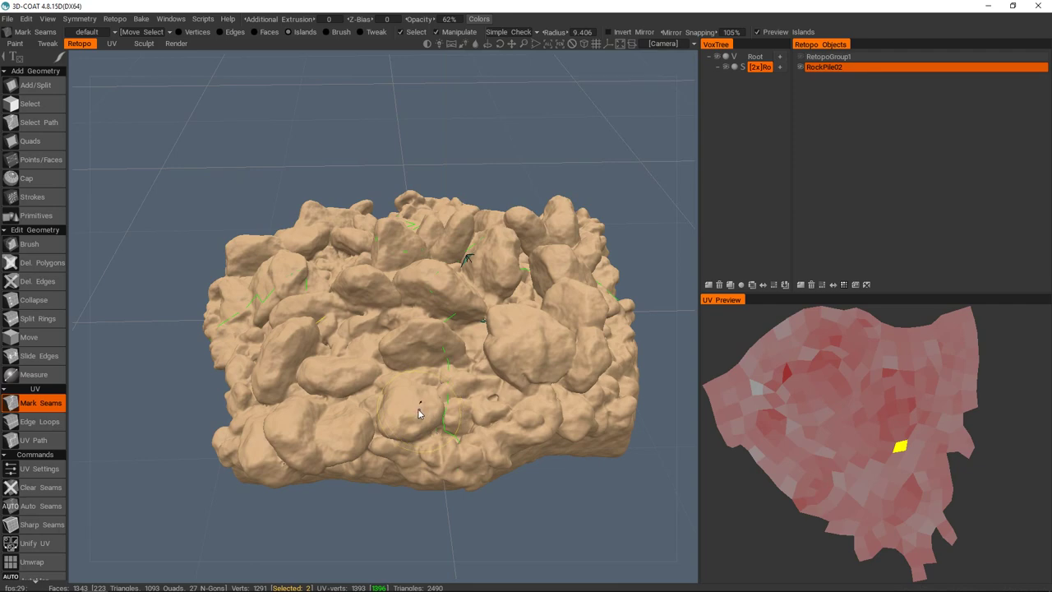
{"action": "middle_click_drag", "start_coordinate": [421, 415], "coordinate": [411, 441]}
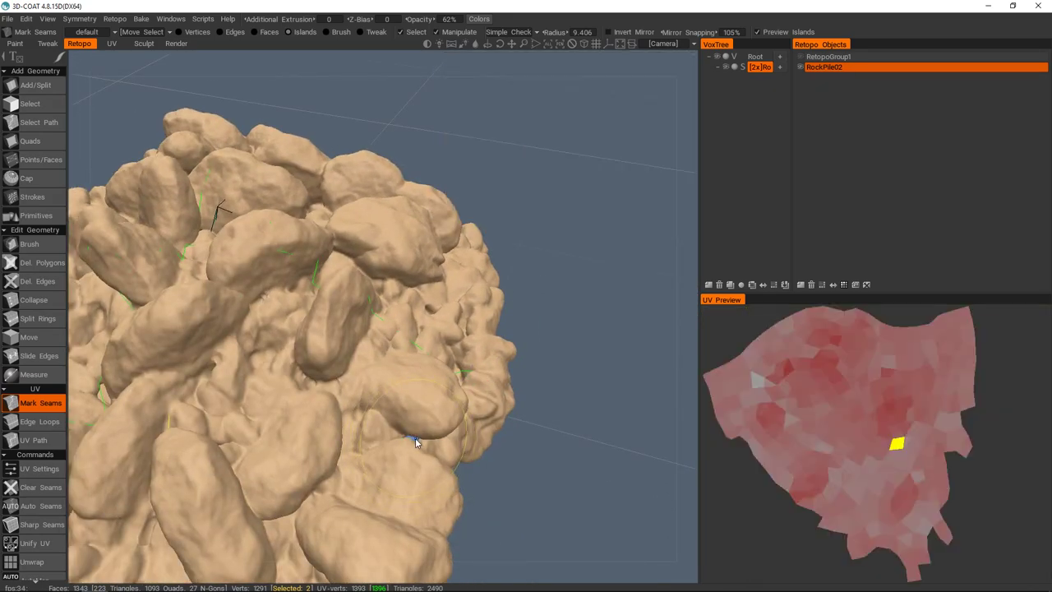
{"action": "middle_click_drag", "start_coordinate": [443, 432], "coordinate": [460, 419]}
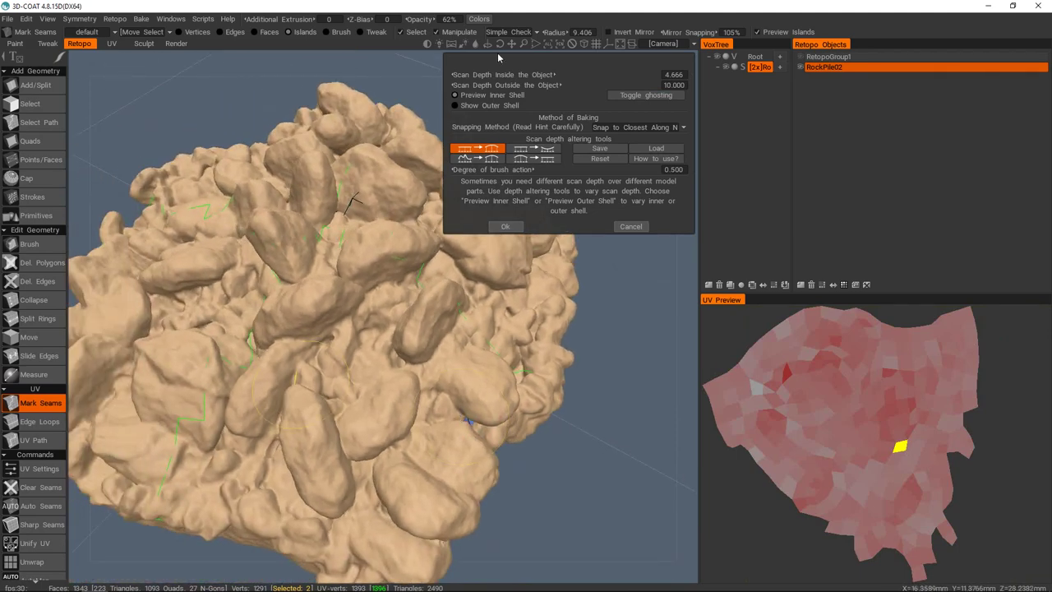
- Show the outer shell and check how it encloses the whole rock sculpt
{"action": "left_click", "coordinate": [478, 106]}
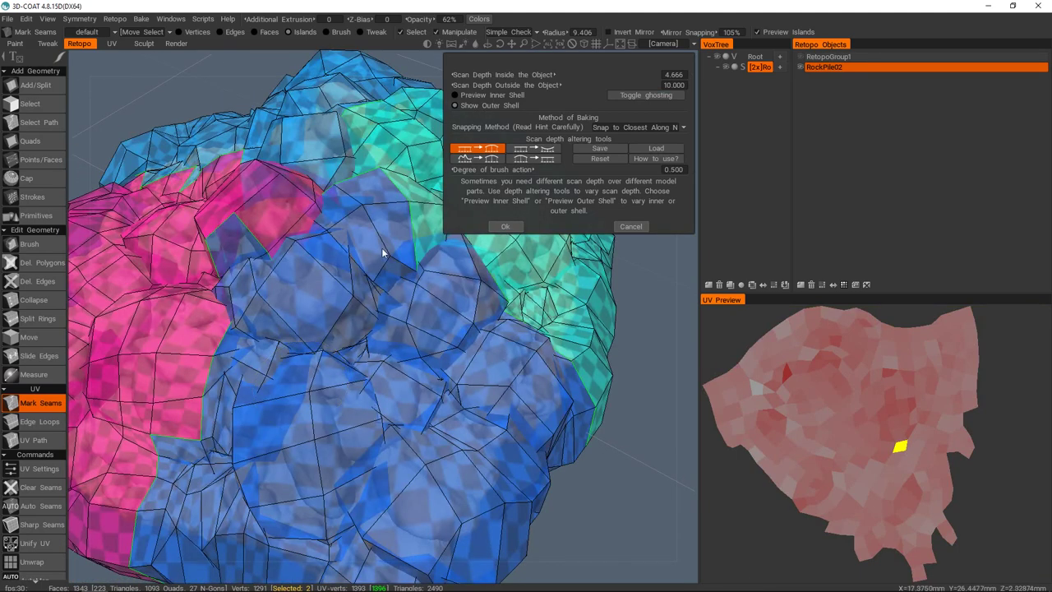
{"action": "scroll", "coordinate": [378, 318], "scroll_direction": "down", "scroll_amount": 5}
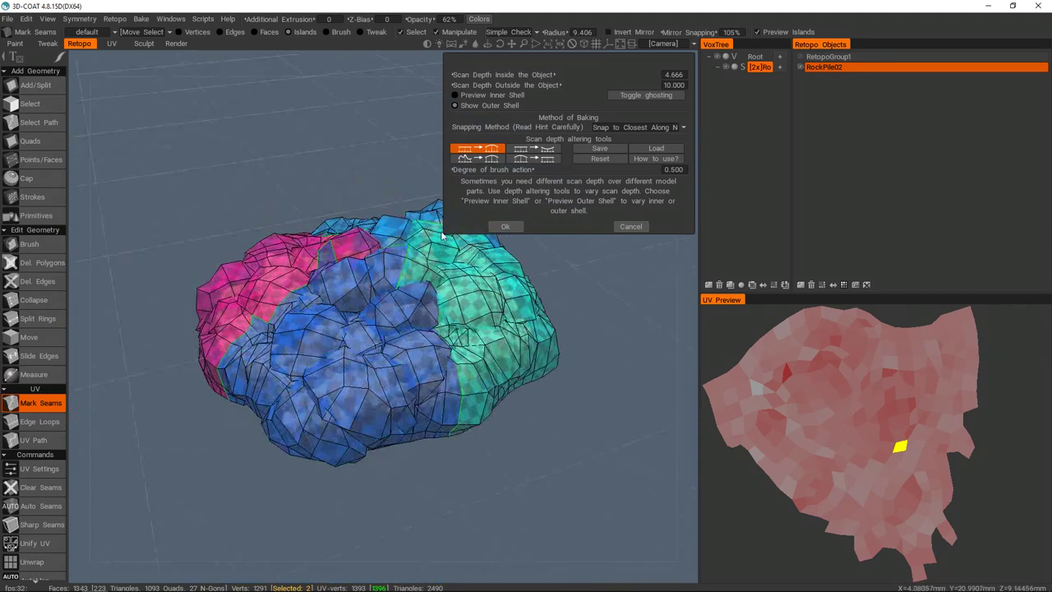
- Set Scan Depth Outside the Object to 3.193 and check the outer shell from the other side
{"action": "left_click_drag", "start_coordinate": [648, 85], "coordinate": [579, 100]}
{"action": "left_click_drag", "start_coordinate": [385, 385], "coordinate": [355, 369], "text": "alt"}
{"action": "left_click_drag", "start_coordinate": [374, 371], "coordinate": [398, 381], "text": "alt"}
- Brush the outer shell outward with a 16.861 radius wherever the sculpt pokes through, and check the coverage around the rock pile
{"action": "right_click_drag", "start_coordinate": [398, 382], "coordinate": [421, 386]}
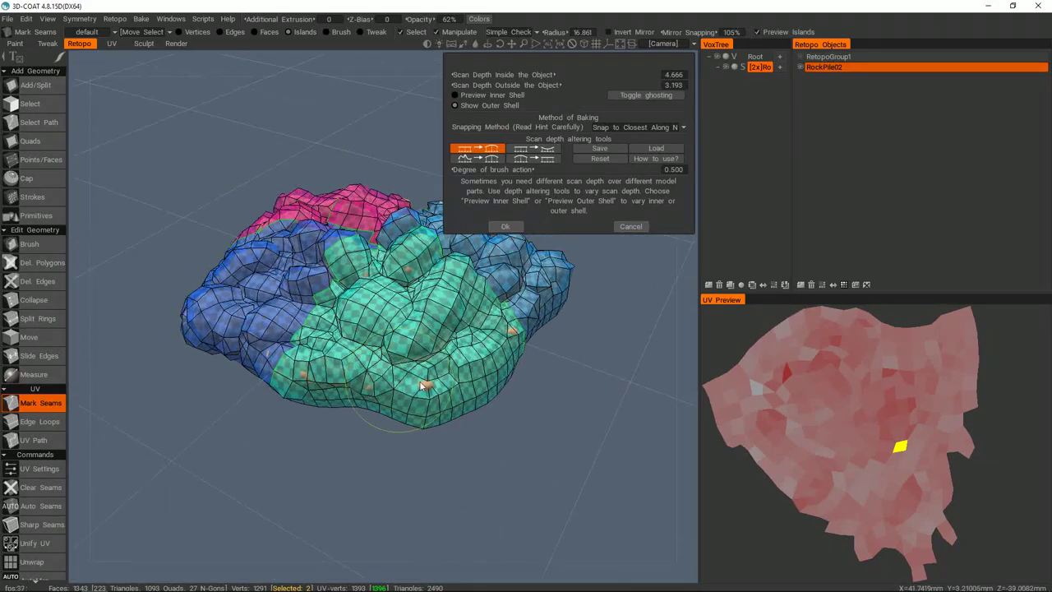
{"action": "left_click", "coordinate": [427, 390]}
{"action": "left_click", "coordinate": [365, 388]}
{"action": "left_click", "coordinate": [305, 382]}
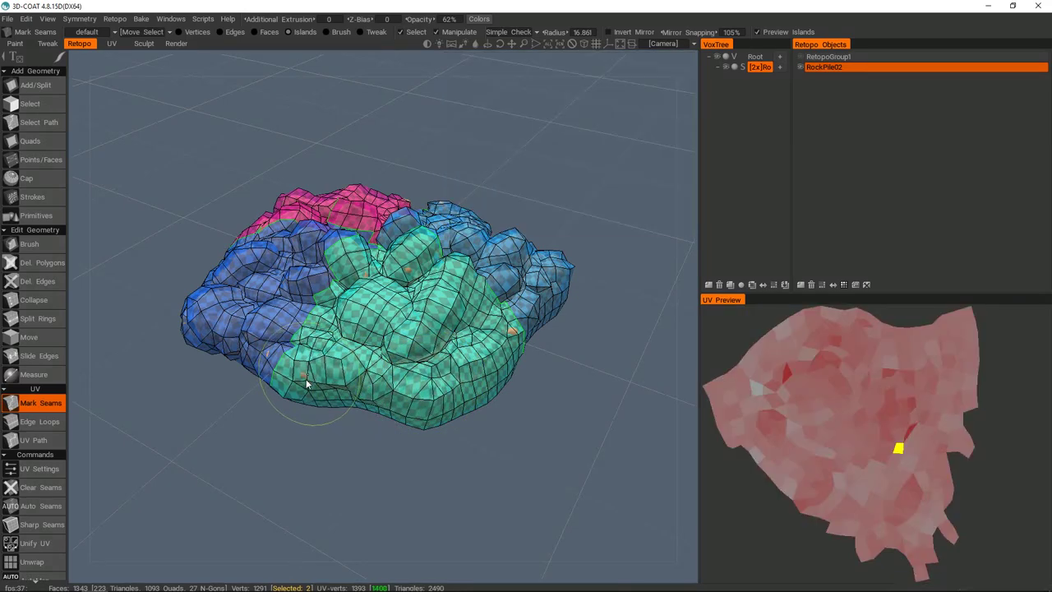
{"action": "left_click", "coordinate": [510, 330]}
{"action": "left_click_drag", "start_coordinate": [284, 350], "coordinate": [327, 360], "text": "alt"}
{"action": "middle_click_drag", "start_coordinate": [327, 360], "coordinate": [335, 397]}
{"action": "left_click_drag", "start_coordinate": [335, 398], "coordinate": [433, 271], "text": "alt"}
{"action": "scroll", "coordinate": [433, 271], "scroll_direction": "down", "scroll_amount": 3}
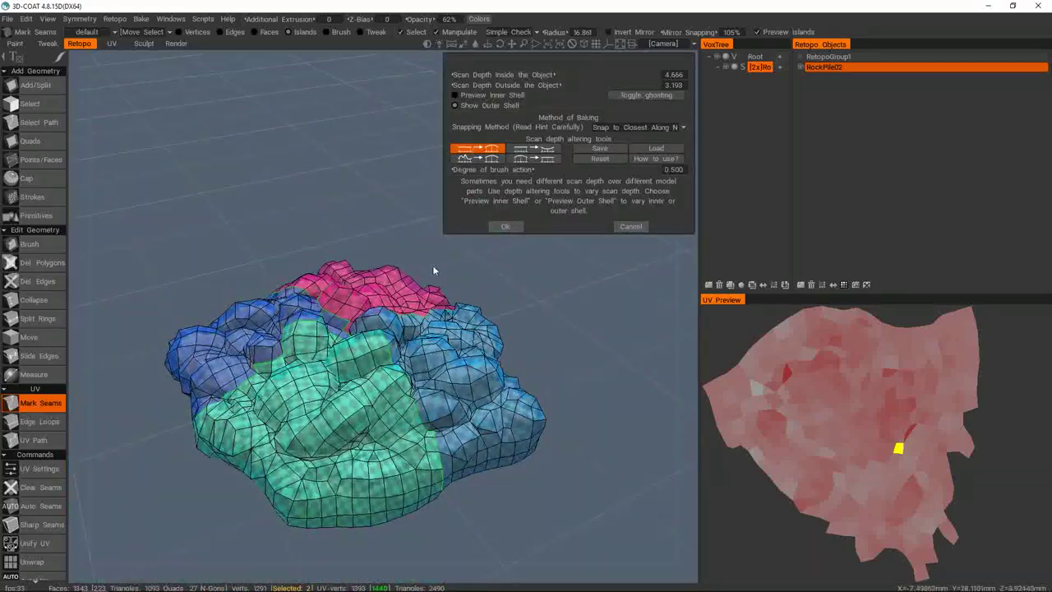
- Accept the scan depth settings and continue the normal map bake with Bake Local Occlusion disabled
{"action": "left_click", "coordinate": [506, 228]}
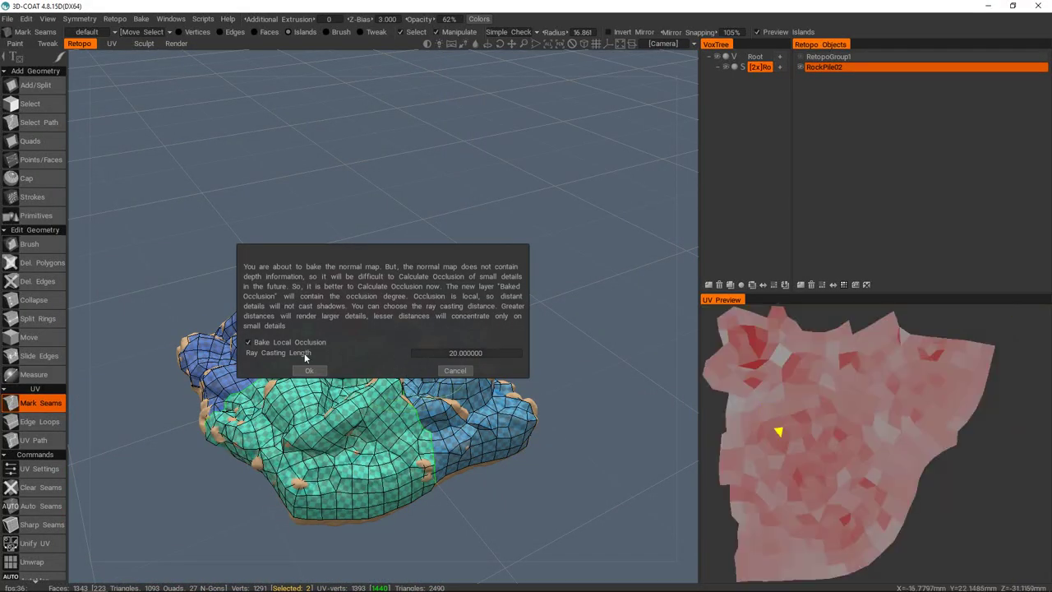
{"action": "left_click", "coordinate": [286, 340]}
{"action": "left_click_drag", "start_coordinate": [371, 251], "coordinate": [381, 111]}
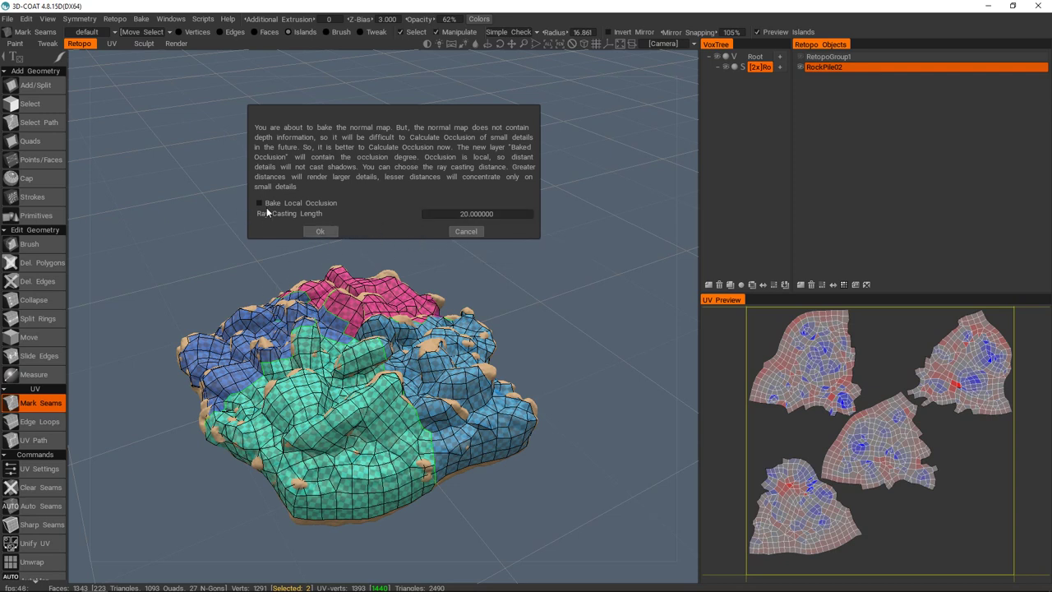
{"action": "left_click", "coordinate": [322, 231]}
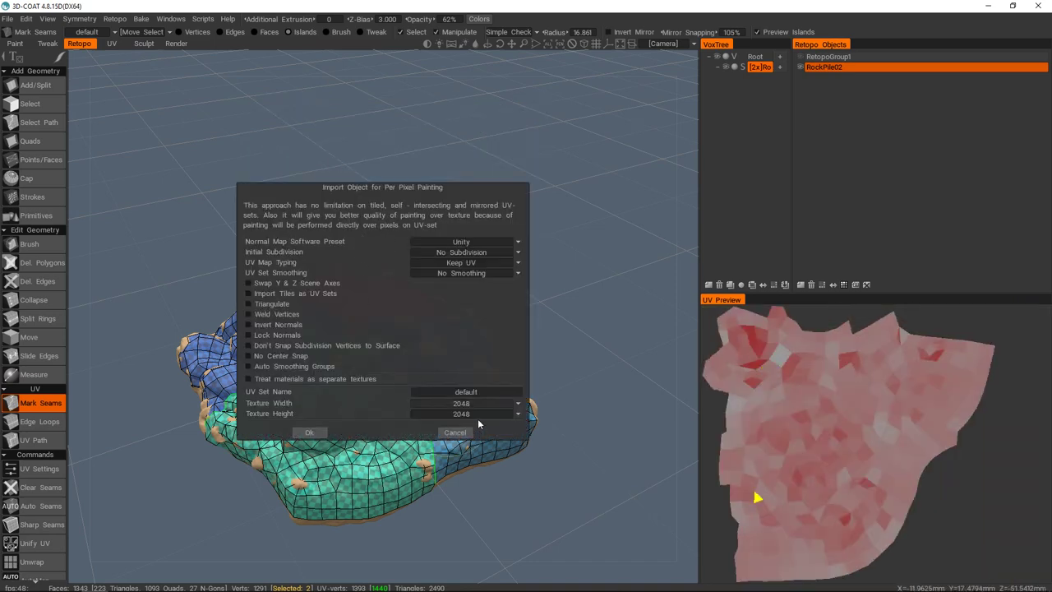
- Set the texture width and height to 1024 and run the per-pixel bake with the Unity preset and Keep UV
{"action": "left_click", "coordinate": [477, 402]}
{"action": "left_click", "coordinate": [447, 468]}
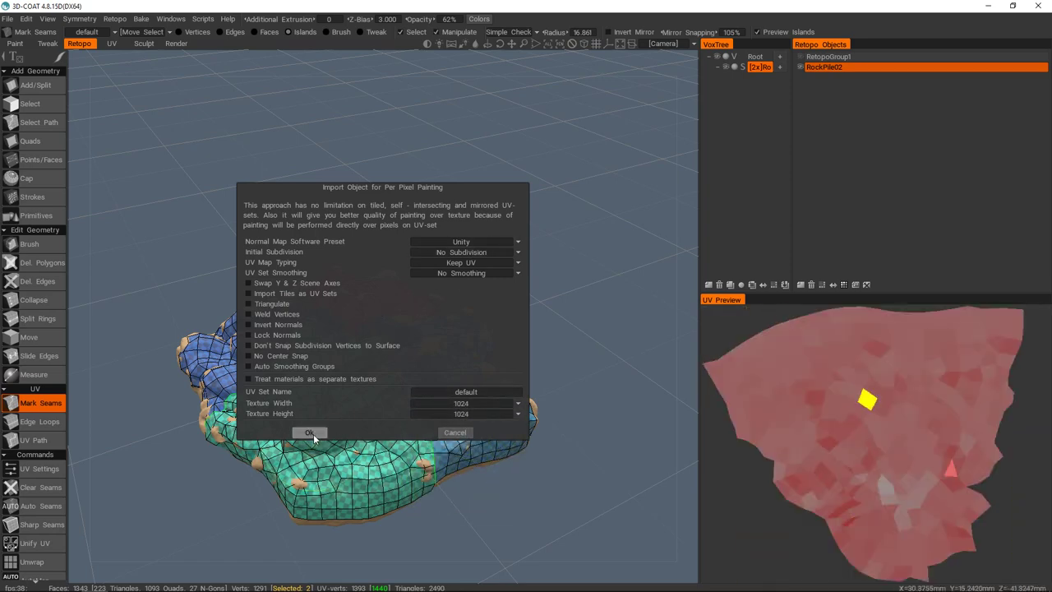
{"action": "left_click", "coordinate": [311, 433]}
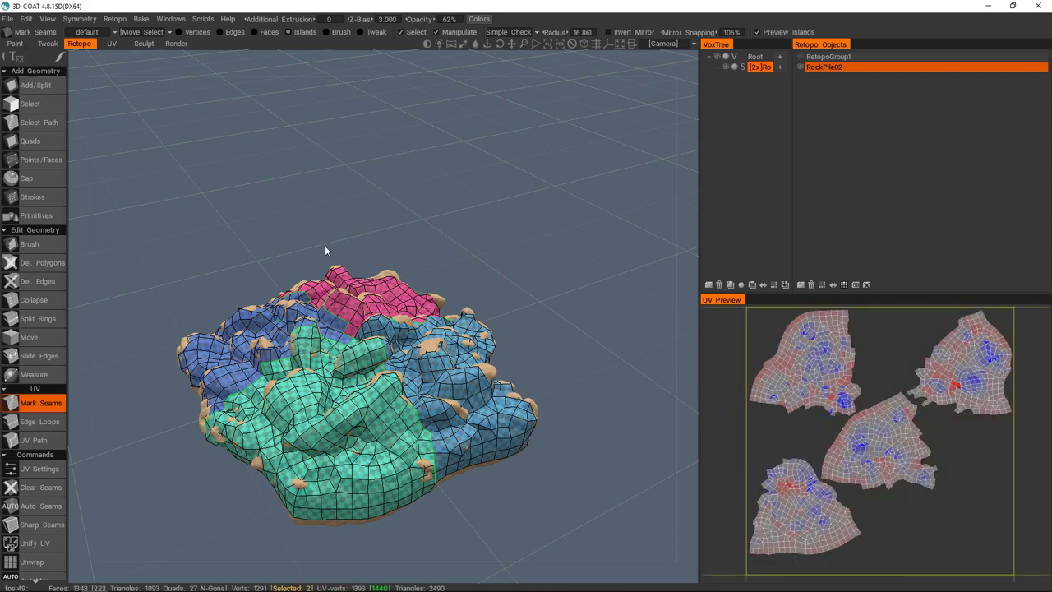
- Hide the Root sculpt volume and switch to the Paint workspace
{"action": "middle_click_drag", "start_coordinate": [323, 237], "coordinate": [441, 165]}
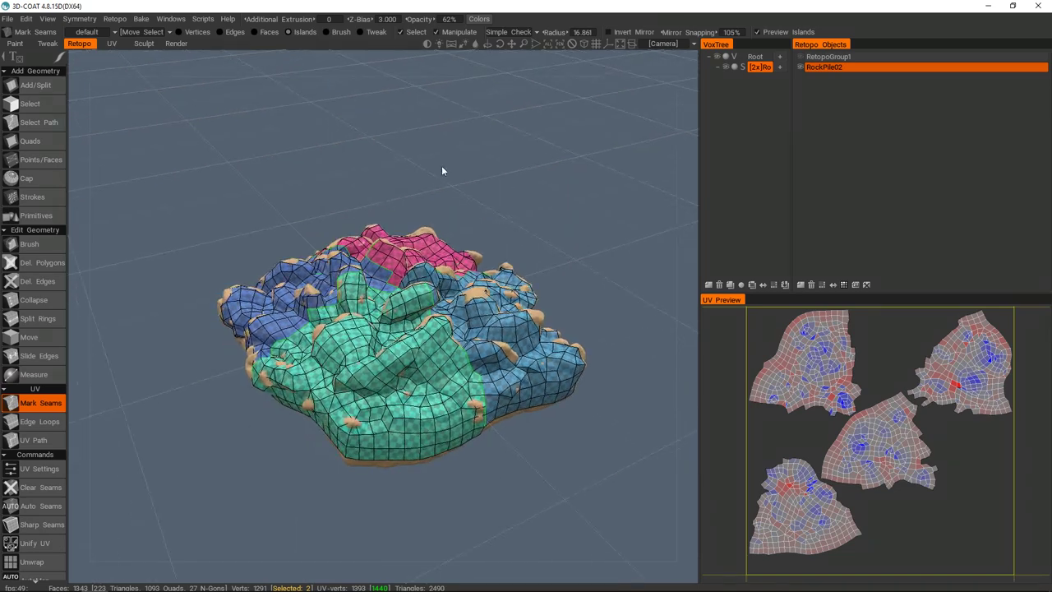
{"action": "left_click", "coordinate": [717, 58]}
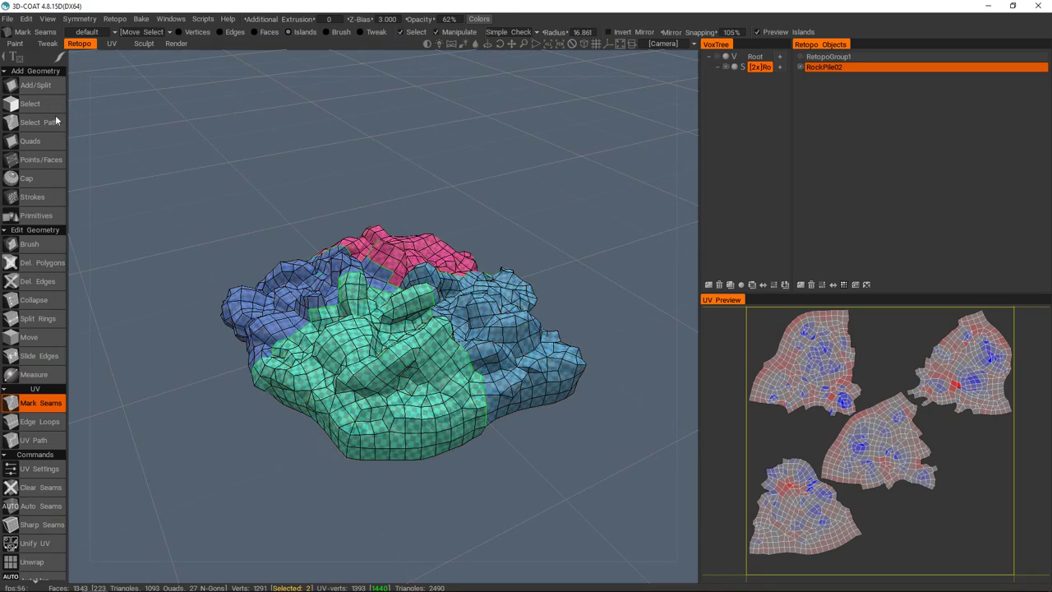
{"action": "left_click", "coordinate": [17, 43]}
- Inspect the baked normal map on the rock pile up close and from several angles, comparing it with the wireframe
{"action": "scroll", "coordinate": [500, 292], "scroll_direction": "up", "scroll_amount": 6}
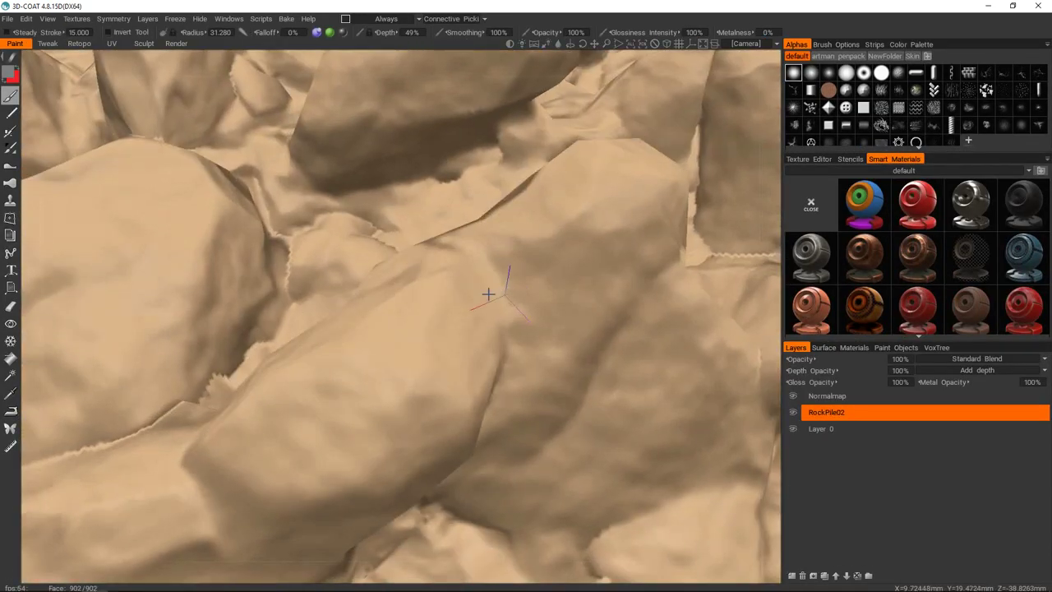
{"action": "scroll", "coordinate": [501, 292], "scroll_direction": "down", "scroll_amount": 8}
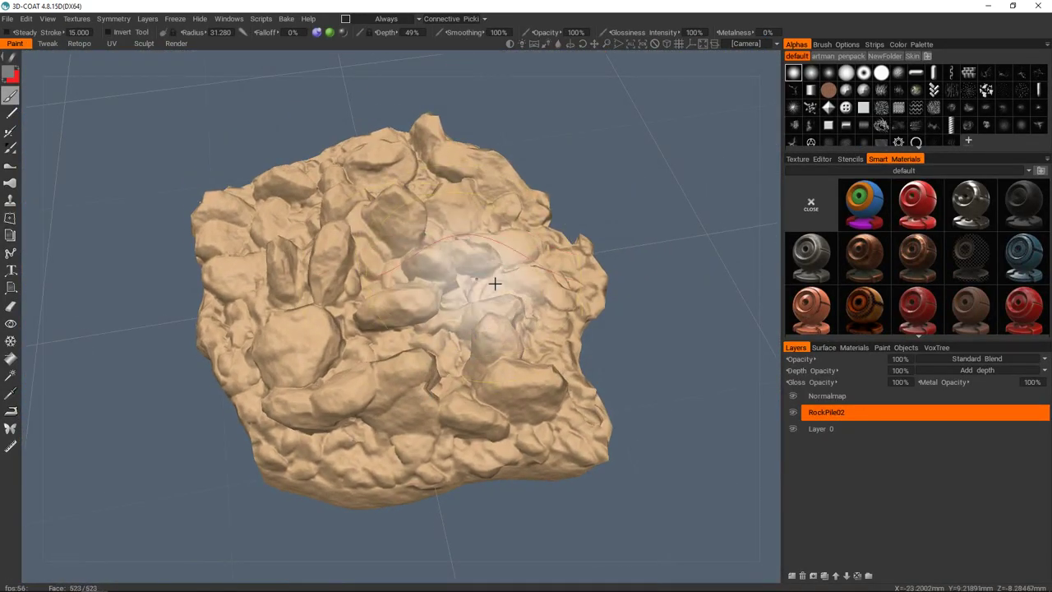
{"action": "scroll", "coordinate": [461, 287], "scroll_direction": "down", "scroll_amount": 4}
{"action": "left_click_drag", "start_coordinate": [461, 287], "coordinate": [493, 239], "text": "alt"}
{"action": "scroll", "coordinate": [502, 287], "scroll_direction": "up", "scroll_amount": 5}
{"action": "left_click_drag", "start_coordinate": [510, 337], "coordinate": [394, 349], "text": "alt"}
{"action": "key", "text": "w"}
{"action": "scroll", "coordinate": [523, 341], "scroll_direction": "down", "scroll_amount": 5}
{"action": "left_click_drag", "start_coordinate": [523, 340], "coordinate": [498, 310], "text": "alt"}
{"action": "key", "text": "w"}
{"action": "scroll", "coordinate": [460, 332], "scroll_direction": "up", "scroll_amount": 5}
{"action": "left_click_drag", "start_coordinate": [419, 357], "coordinate": [399, 374], "text": "alt"}
{"action": "scroll", "coordinate": [441, 319], "scroll_direction": "up", "scroll_amount": 3}
{"action": "scroll", "coordinate": [428, 329], "scroll_direction": "down", "scroll_amount": 5}
{"action": "scroll", "coordinate": [398, 361], "scroll_direction": "up", "scroll_amount": 4}
{"action": "middle_click_drag", "start_coordinate": [373, 351], "coordinate": [421, 331], "text": "alt"}
{"action": "left_click_drag", "start_coordinate": [421, 330], "coordinate": [462, 310], "text": "alt"}
{"action": "scroll", "coordinate": [462, 312], "scroll_direction": "up", "scroll_amount": 2}
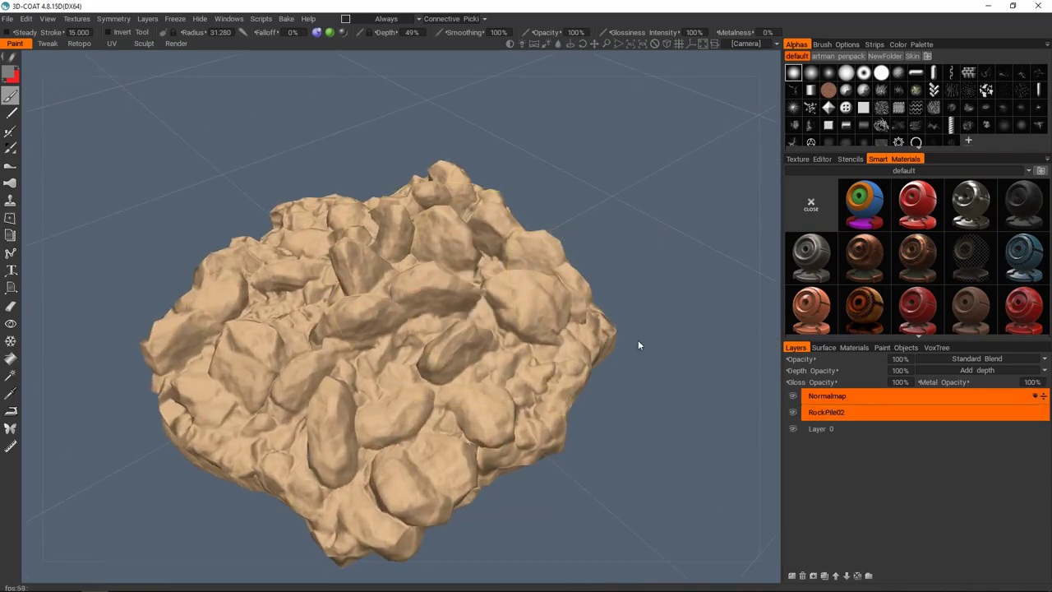
{"action": "scroll", "coordinate": [466, 279], "scroll_direction": "down", "scroll_amount": 1}
{"action": "left_click_drag", "start_coordinate": [466, 280], "coordinate": [458, 271], "text": "alt"}
- Calculate ambient occlusion into a new layer with Sphere light sources and a light count of 2048
{"action": "left_click", "coordinate": [75, 20]}
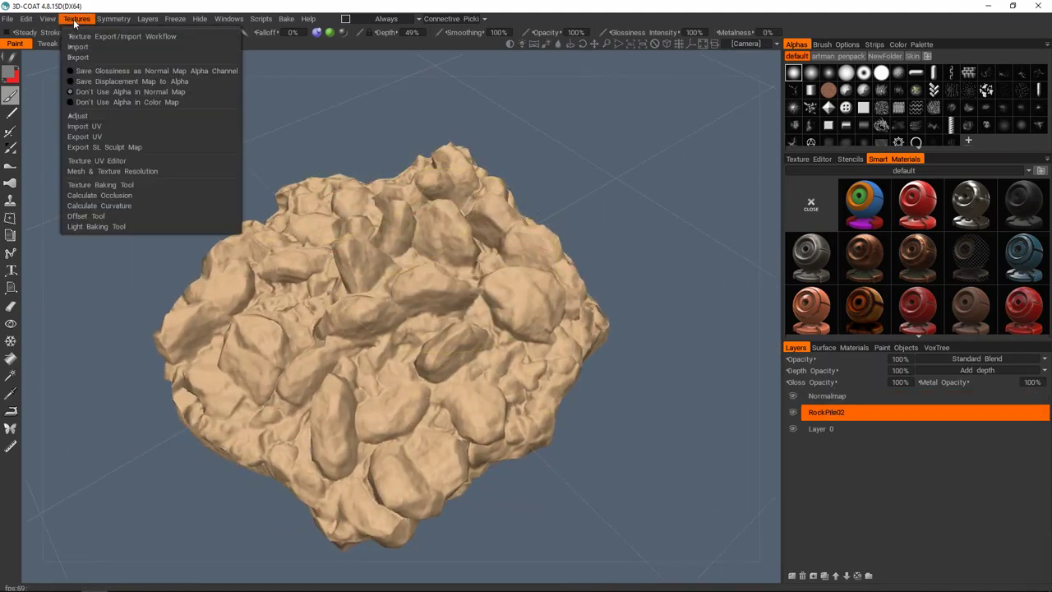
{"action": "left_click", "coordinate": [125, 197]}
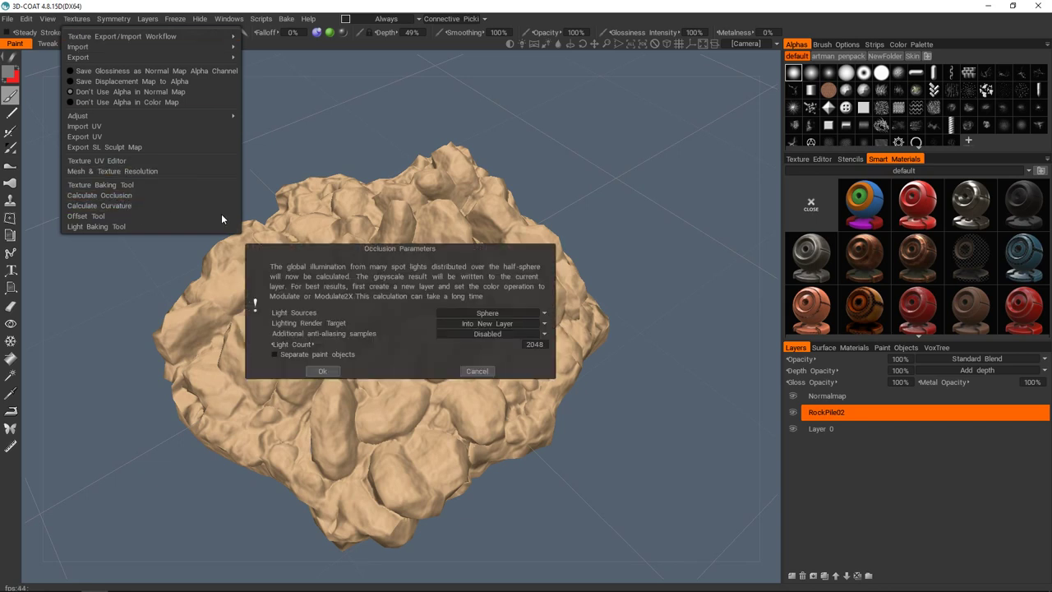
{"action": "left_click", "coordinate": [325, 370]}
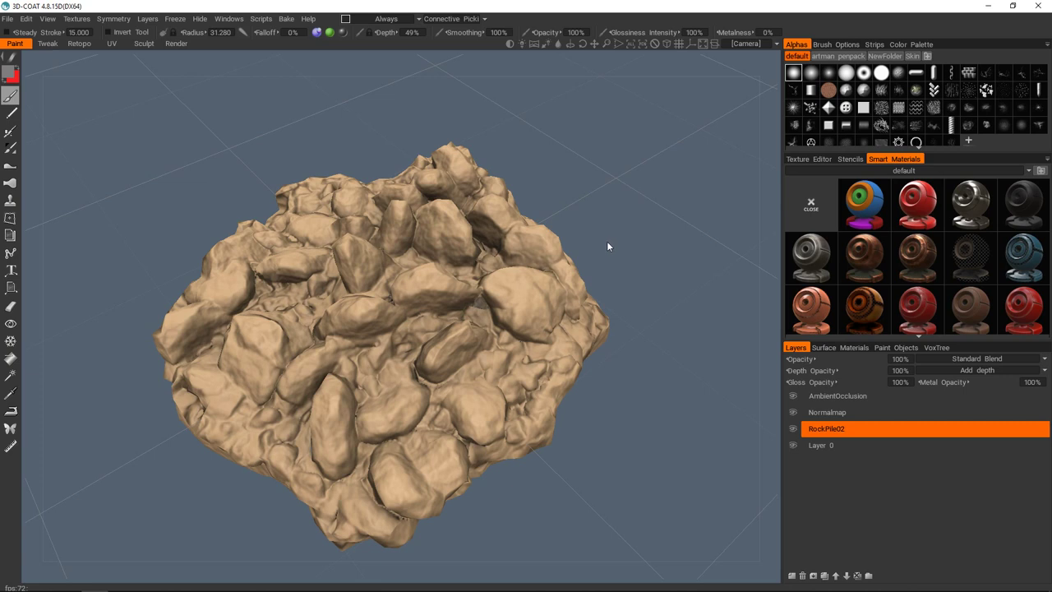
- Calculate the curvature map with 1024 samples, long-range radius 50, long-range intensity 20 and local intensity 100
{"action": "left_click", "coordinate": [827, 412]}
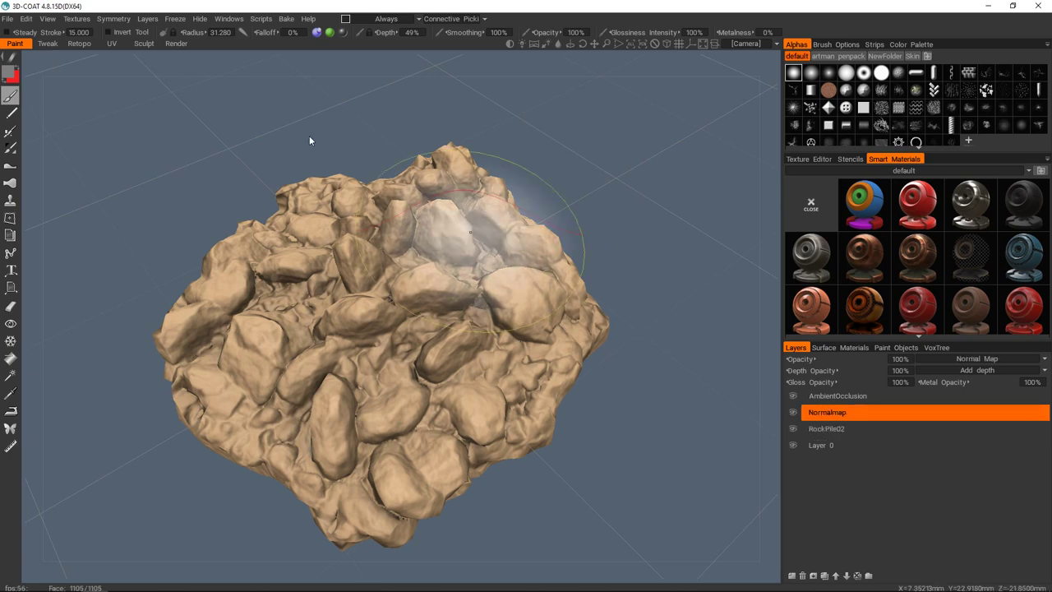
{"action": "left_click", "coordinate": [74, 23]}
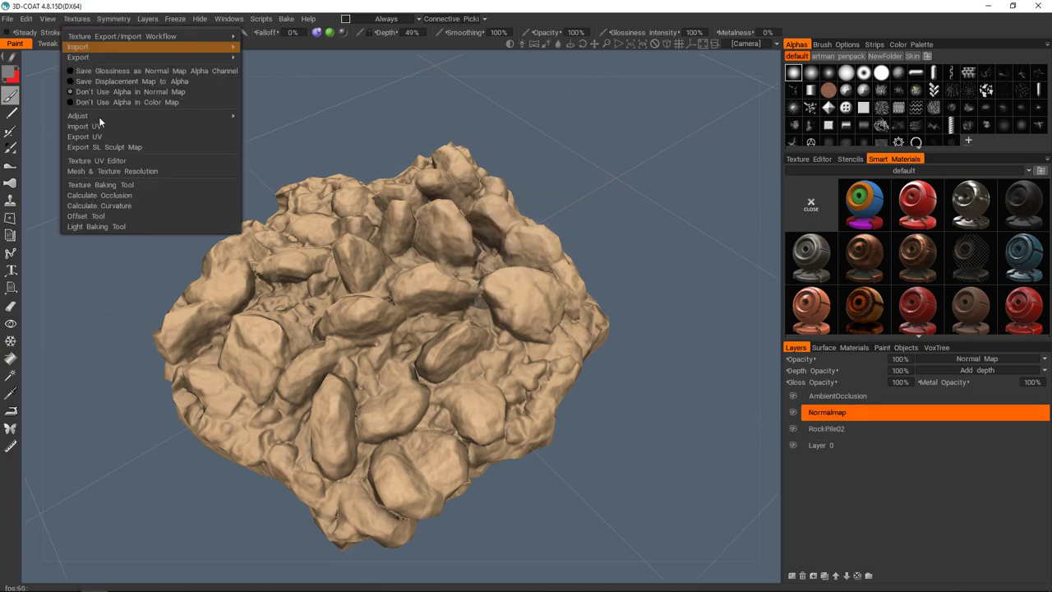
{"action": "left_click", "coordinate": [128, 205]}
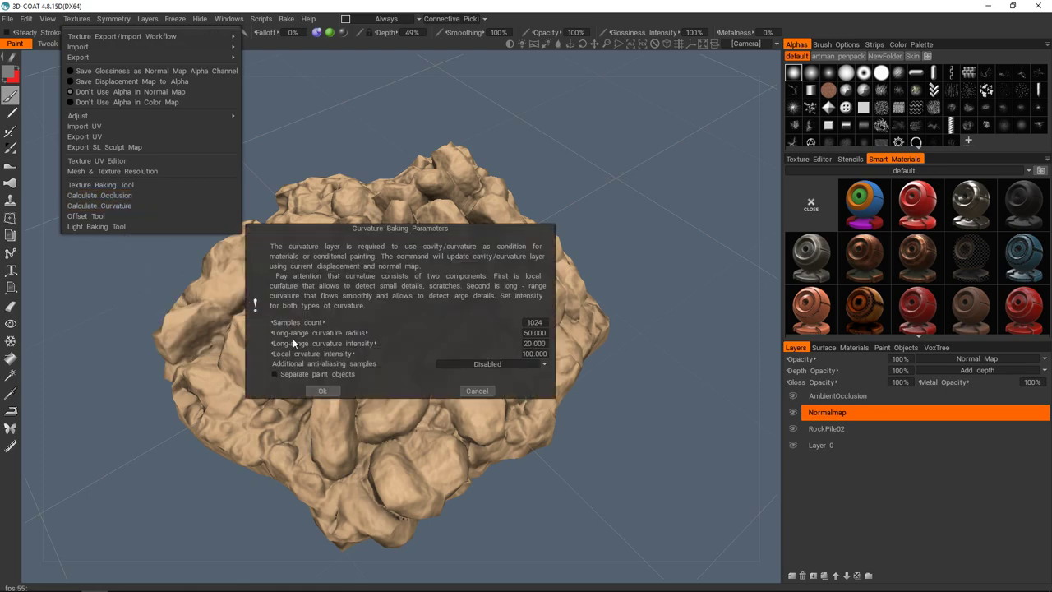
{"action": "left_click", "coordinate": [324, 391]}
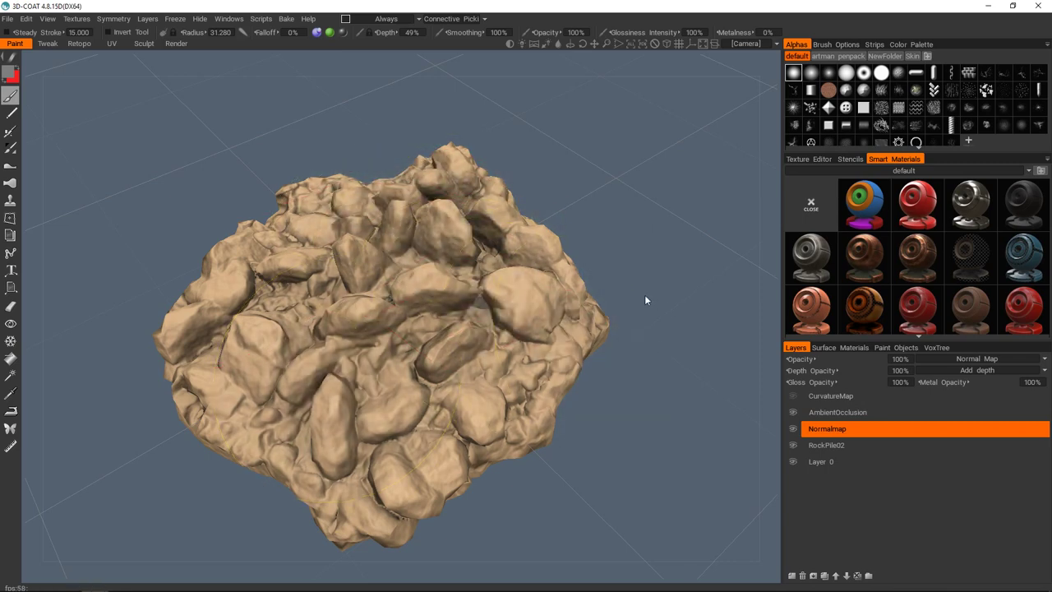
- Show the CurvatureMap layer, examine it on the rocks and set its blend mode to Overlay
{"action": "left_click", "coordinate": [824, 399]}
{"action": "scroll", "coordinate": [468, 352], "scroll_direction": "up", "scroll_amount": 3}
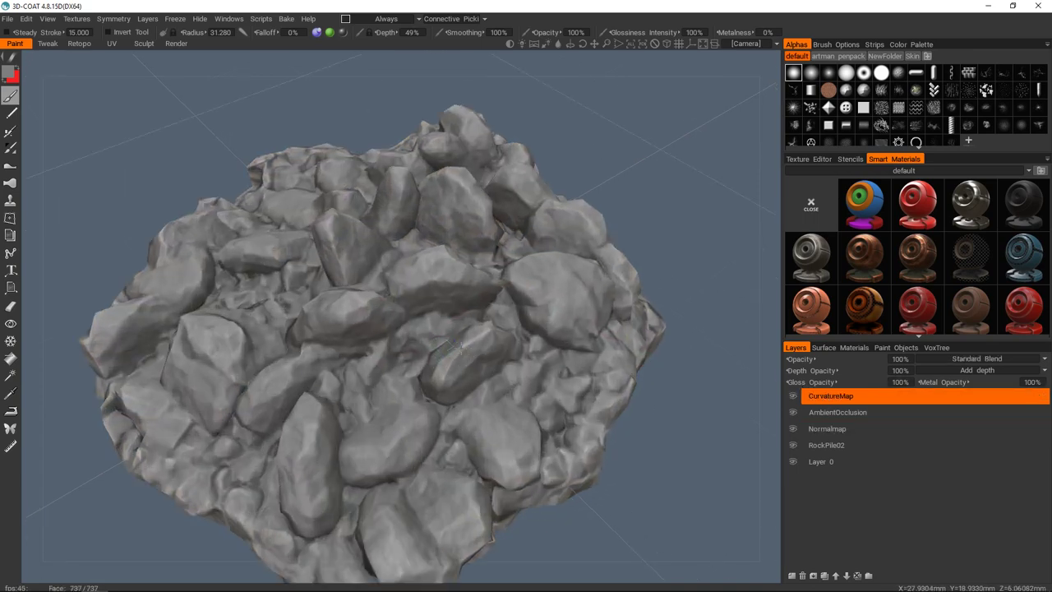
{"action": "left_click_drag", "start_coordinate": [469, 352], "coordinate": [455, 428], "text": "alt"}
{"action": "middle_click_drag", "start_coordinate": [454, 427], "coordinate": [493, 328]}
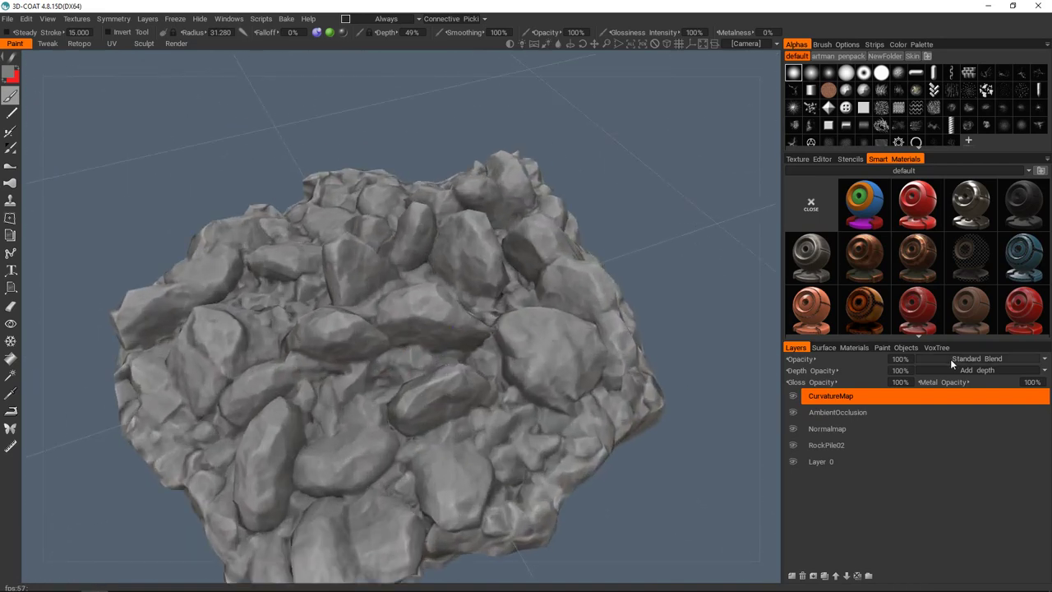
{"action": "left_click", "coordinate": [954, 359]}
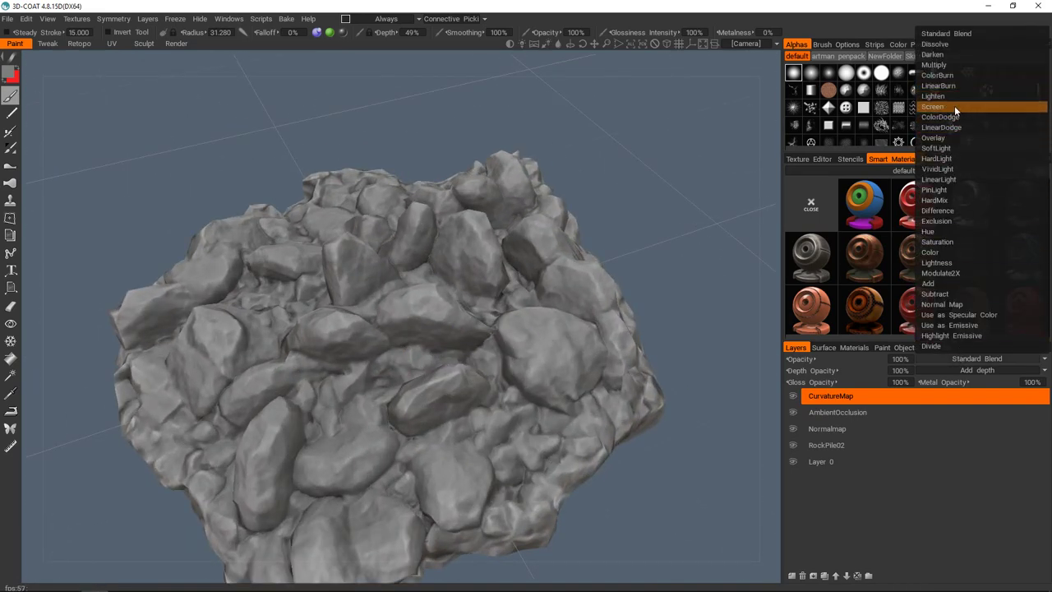
{"action": "left_click", "coordinate": [958, 138]}
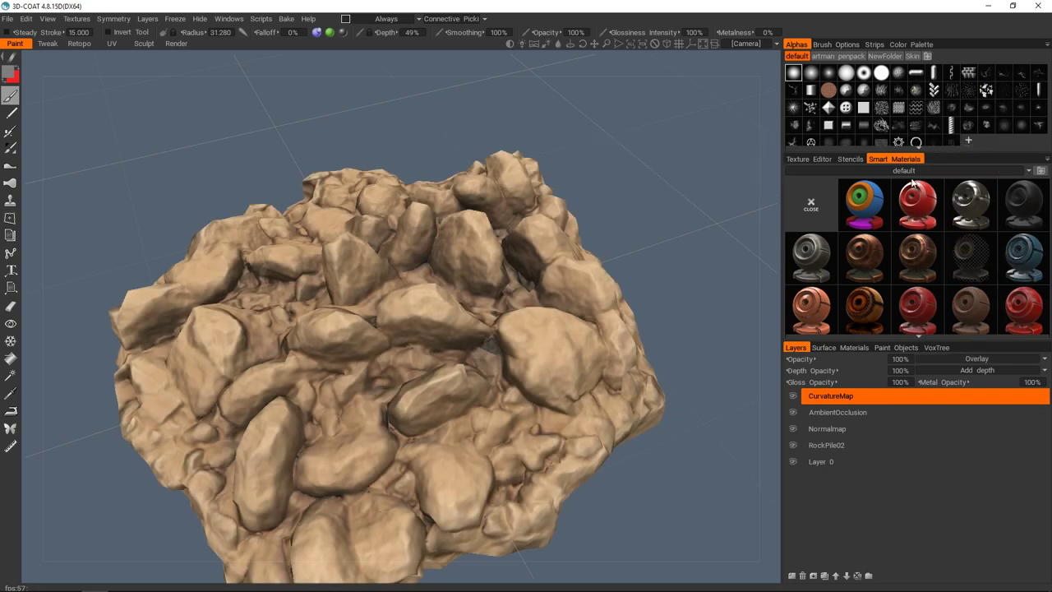
- Set the AmbientOcclusion layer's opacity to 50% and the CurvatureMap layer's opacity to 60%
{"action": "left_click", "coordinate": [822, 413]}
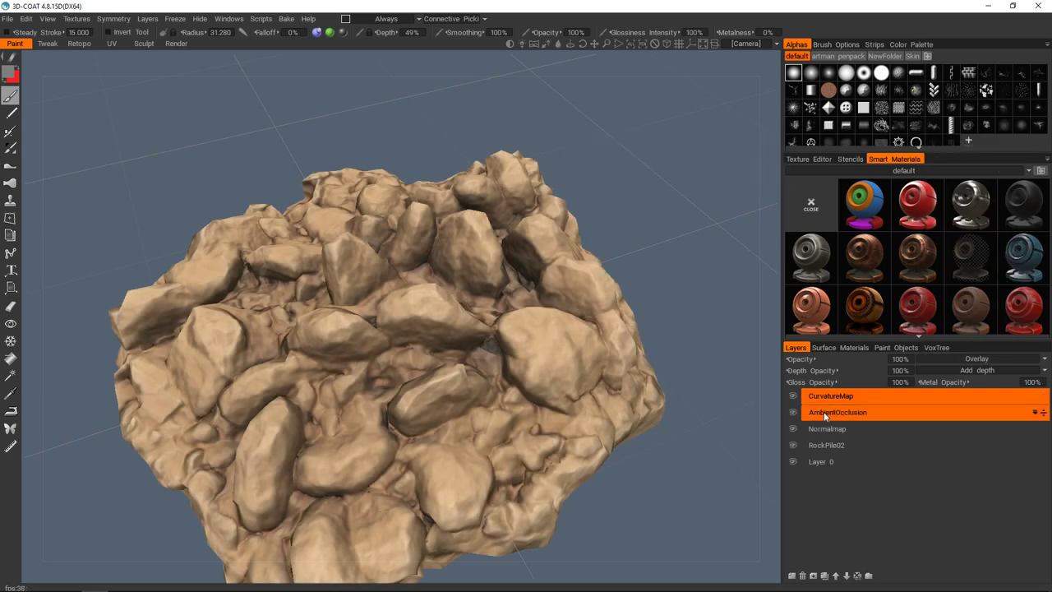
{"action": "left_click", "coordinate": [901, 360]}
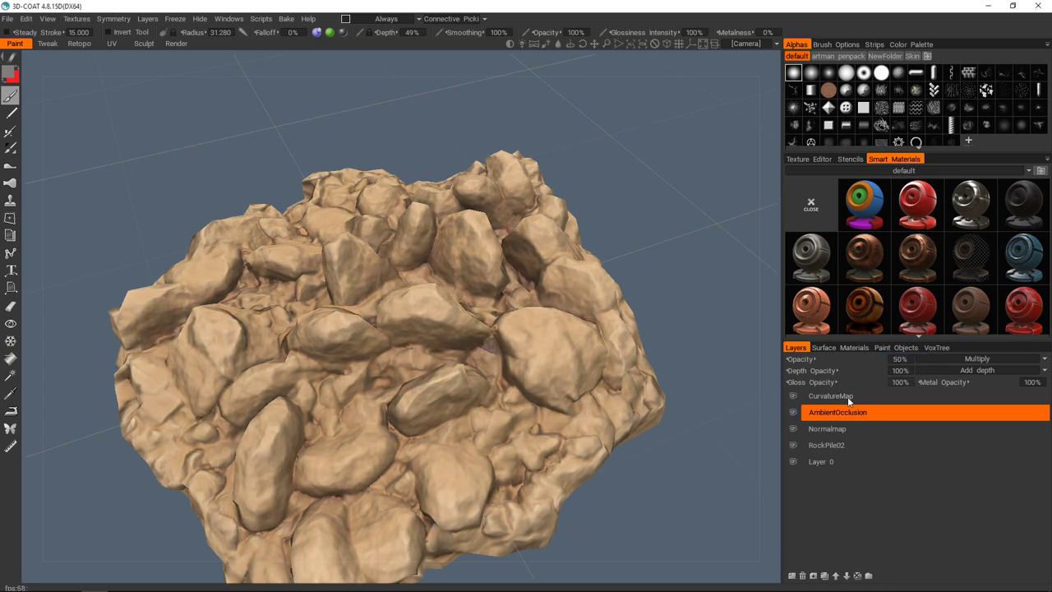
{"action": "left_click", "coordinate": [850, 396]}
{"action": "left_click", "coordinate": [898, 359]}
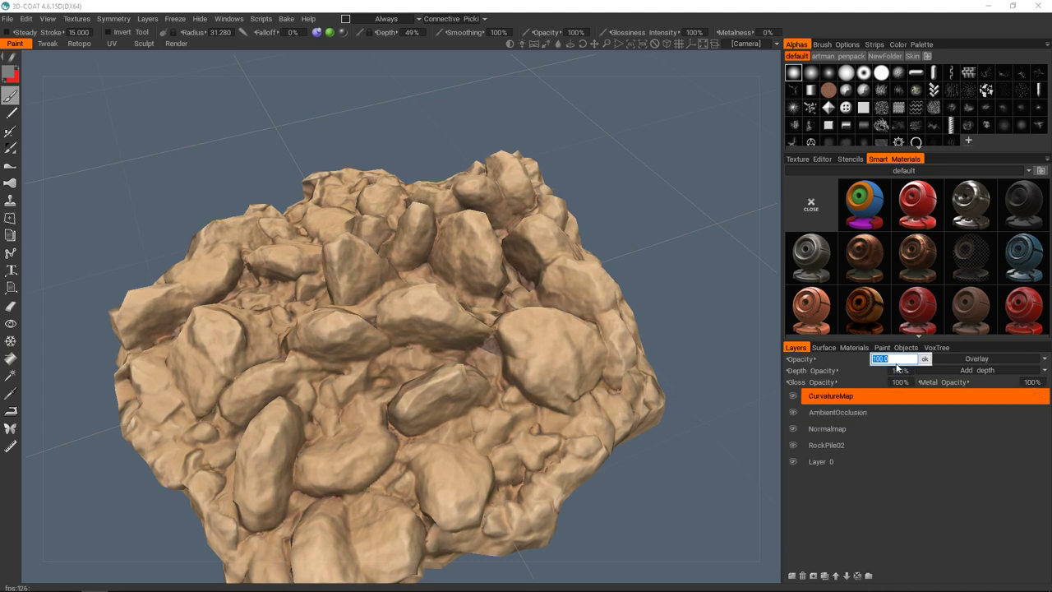
{"action": "type", "text": "60"}
{"action": "key", "text": "Return"}
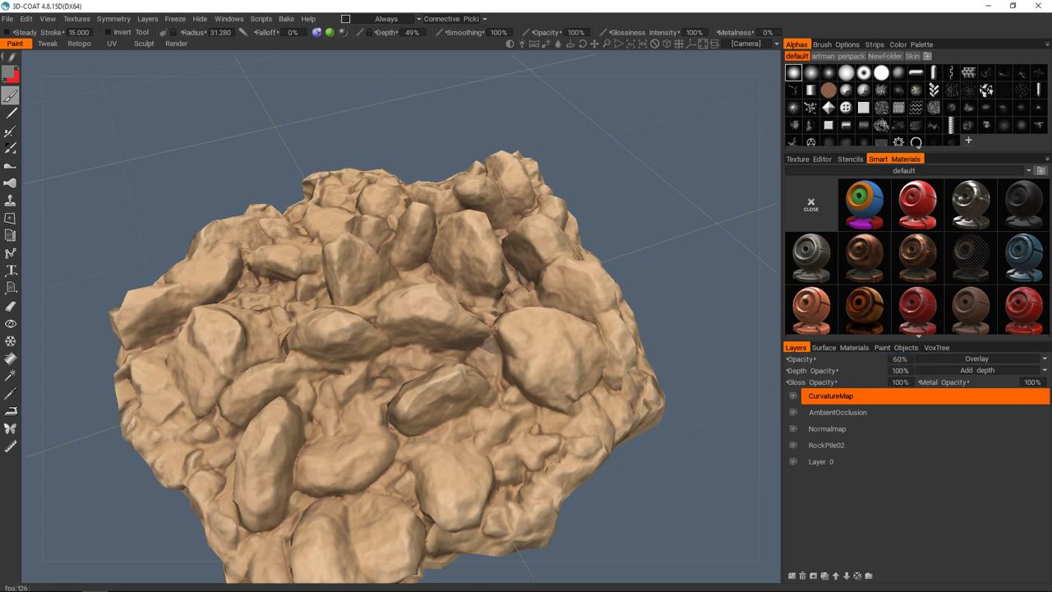
- Toggle the visibility of the CurvatureMap and RockPile02 layers to compare their effect on the rock pile
{"action": "scroll", "coordinate": [565, 359], "scroll_direction": "down", "scroll_amount": 3}
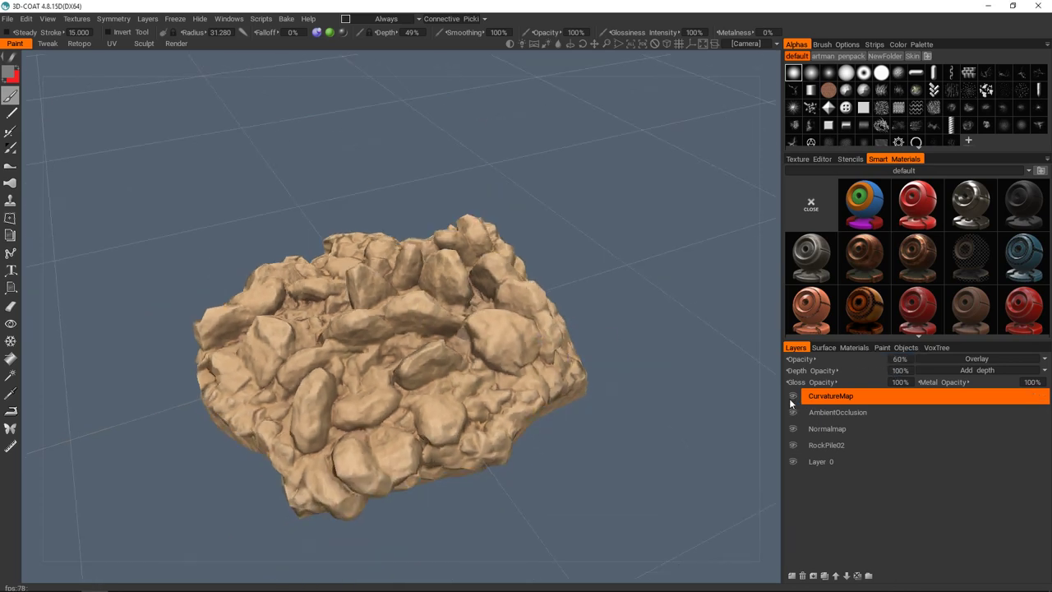
{"action": "left_click", "coordinate": [793, 398]}
{"action": "left_click", "coordinate": [794, 397]}
{"action": "left_click", "coordinate": [795, 397]}
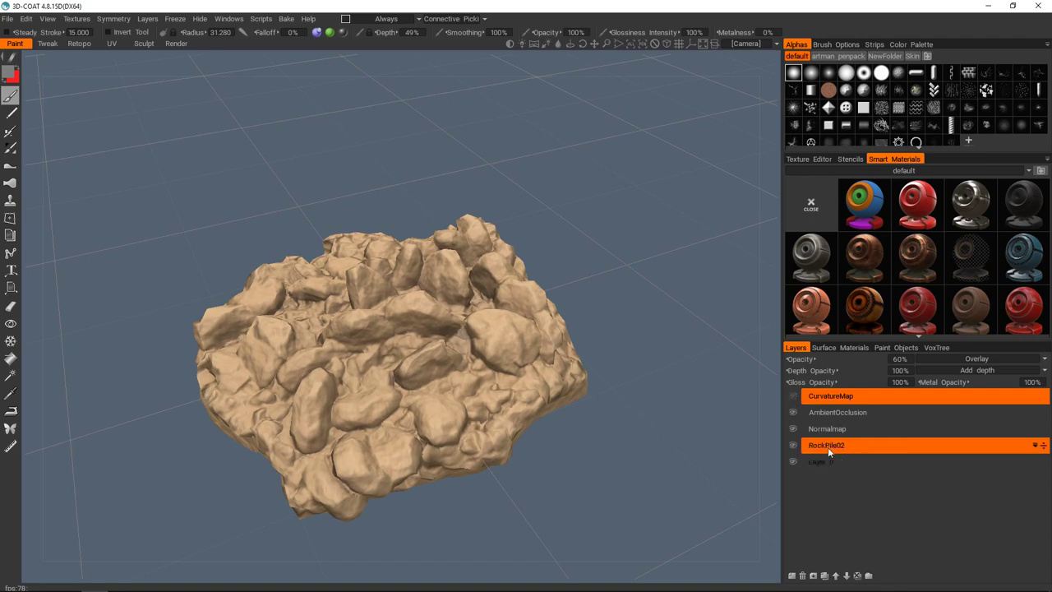
{"action": "left_click", "coordinate": [832, 445]}
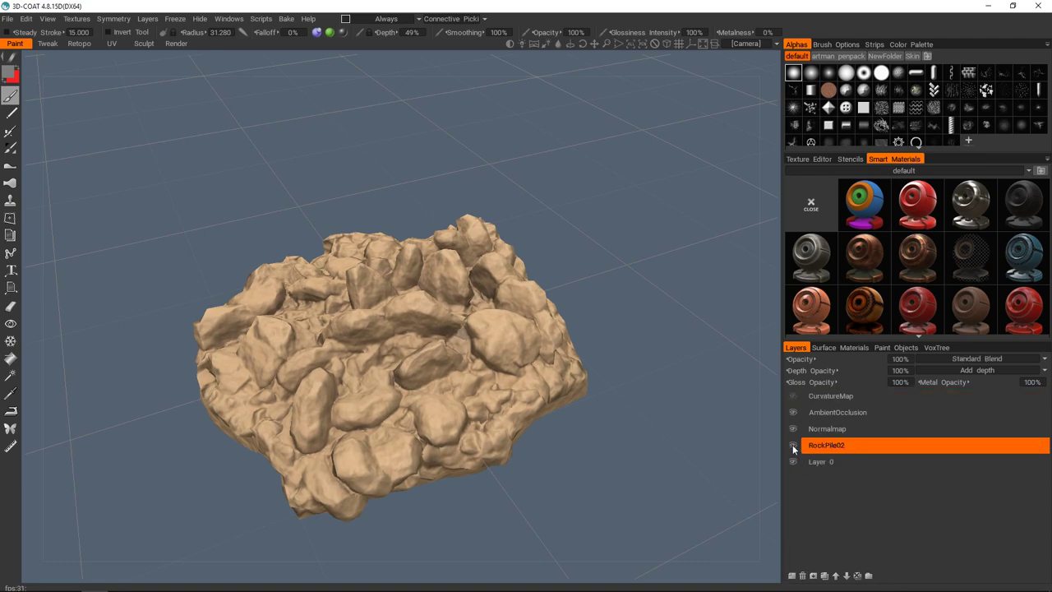
{"action": "left_click", "coordinate": [793, 447]}
{"action": "left_click", "coordinate": [793, 446]}
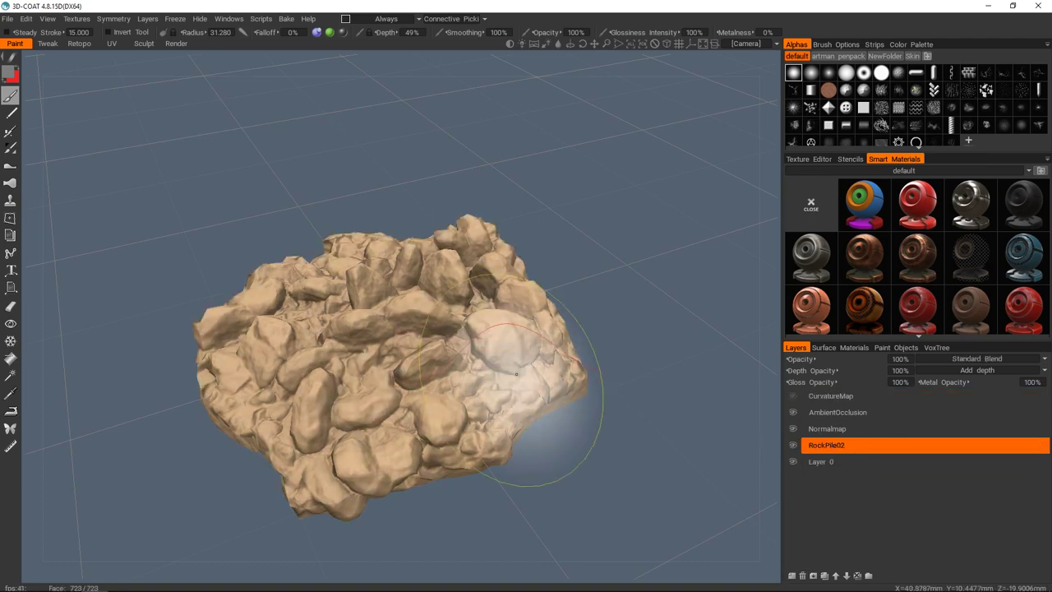
- Delete the RockPile02 layer and make the CurvatureMap layer visible
{"action": "scroll", "coordinate": [498, 382], "scroll_direction": "up", "scroll_amount": 5}
{"action": "middle_click_drag", "start_coordinate": [494, 362], "coordinate": [420, 353]}
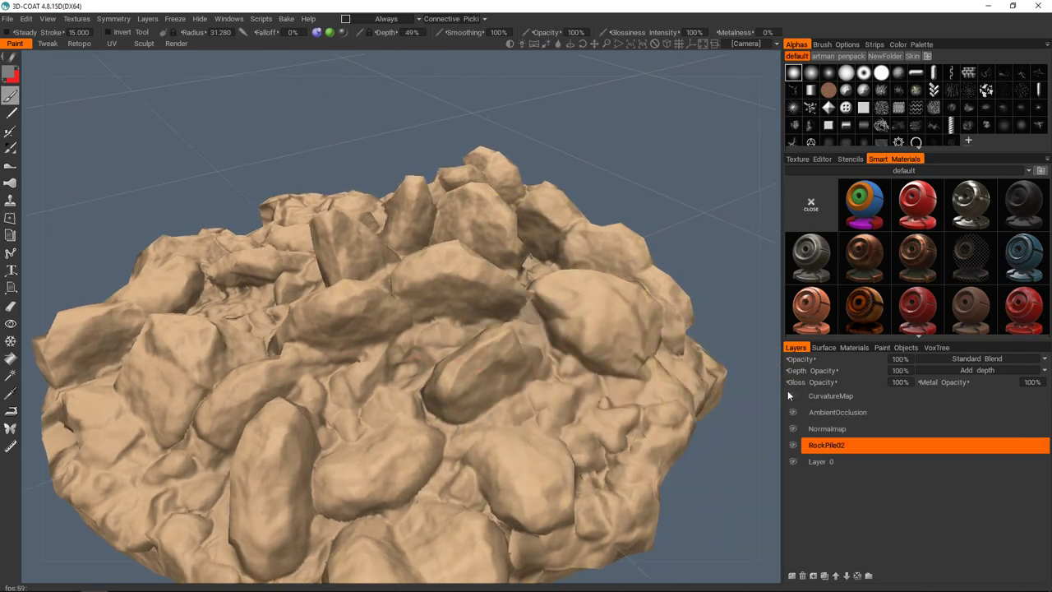
{"action": "left_click", "coordinate": [803, 575]}
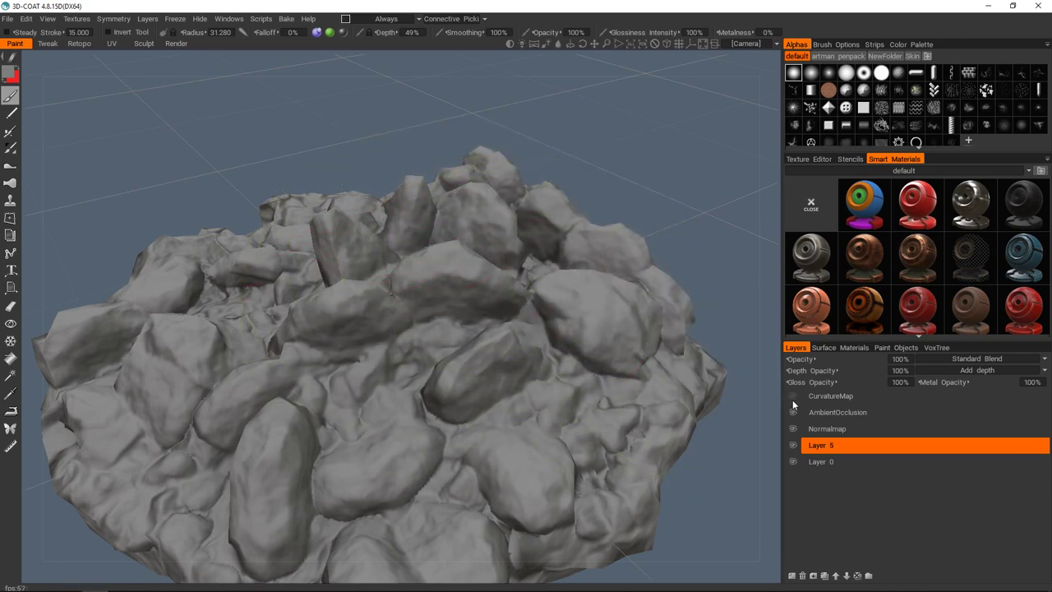
{"action": "left_click", "coordinate": [792, 396]}
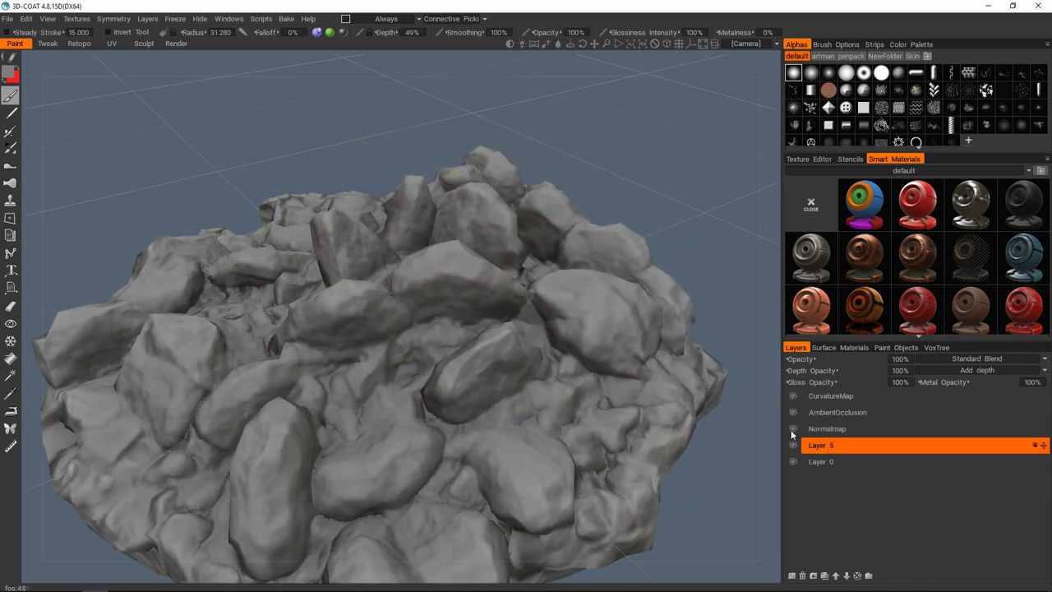
- Set the brush's foreground colour to a very dark grey
{"action": "scroll", "coordinate": [444, 304], "scroll_direction": "down", "scroll_amount": 3}
{"action": "left_click_drag", "start_coordinate": [150, 168], "coordinate": [176, 162]}
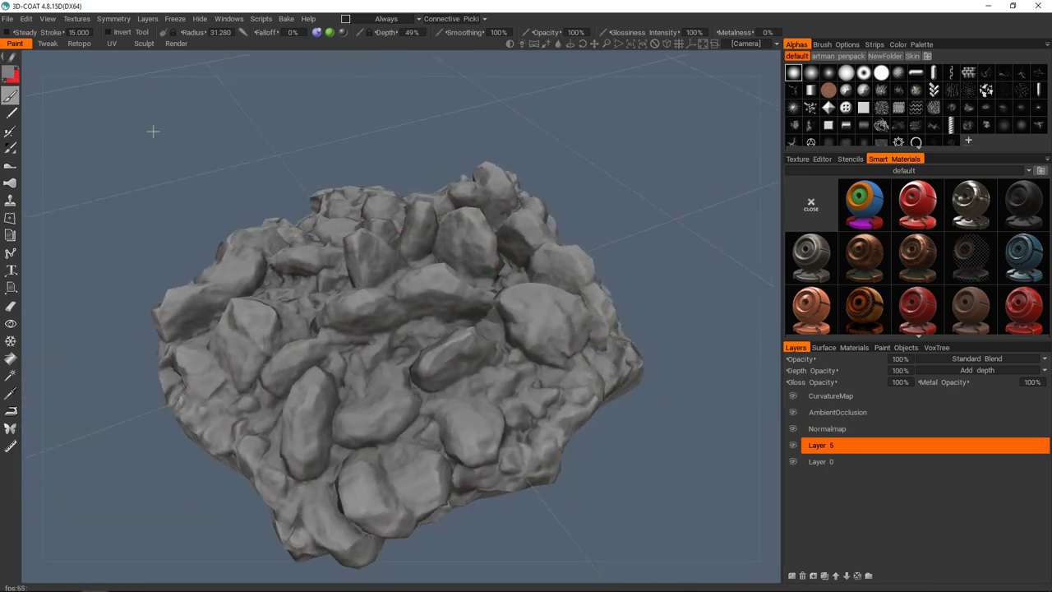
{"action": "left_click", "coordinate": [8, 73]}
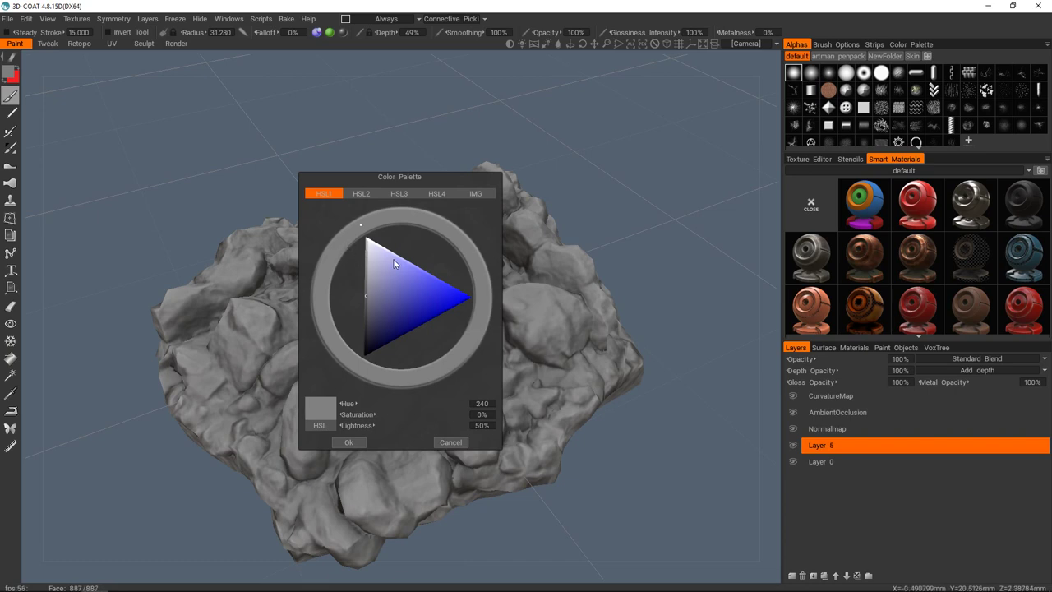
{"action": "left_click", "coordinate": [369, 313]}
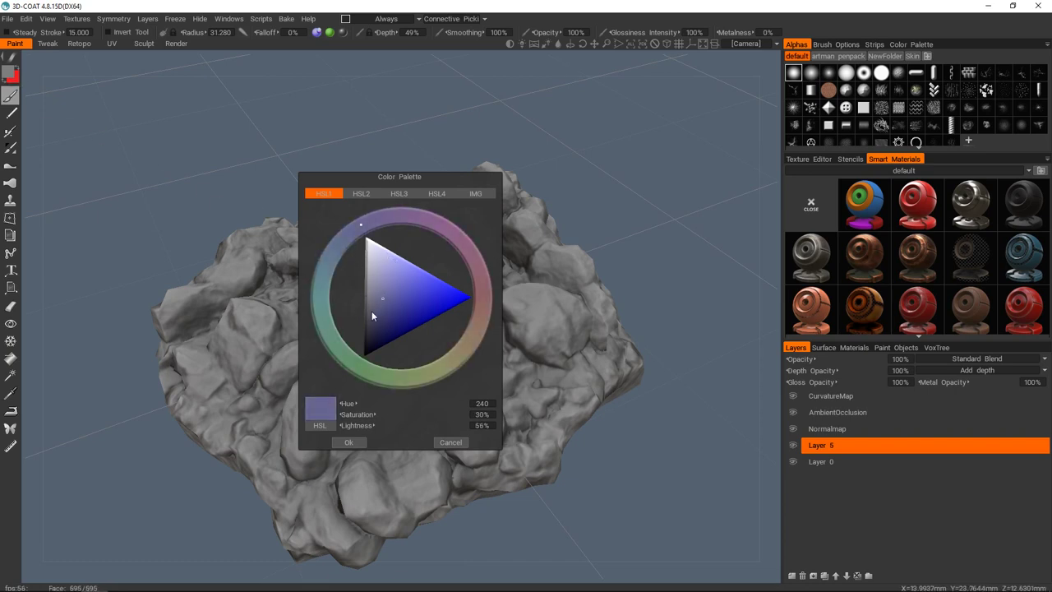
{"action": "left_click", "coordinate": [334, 346]}
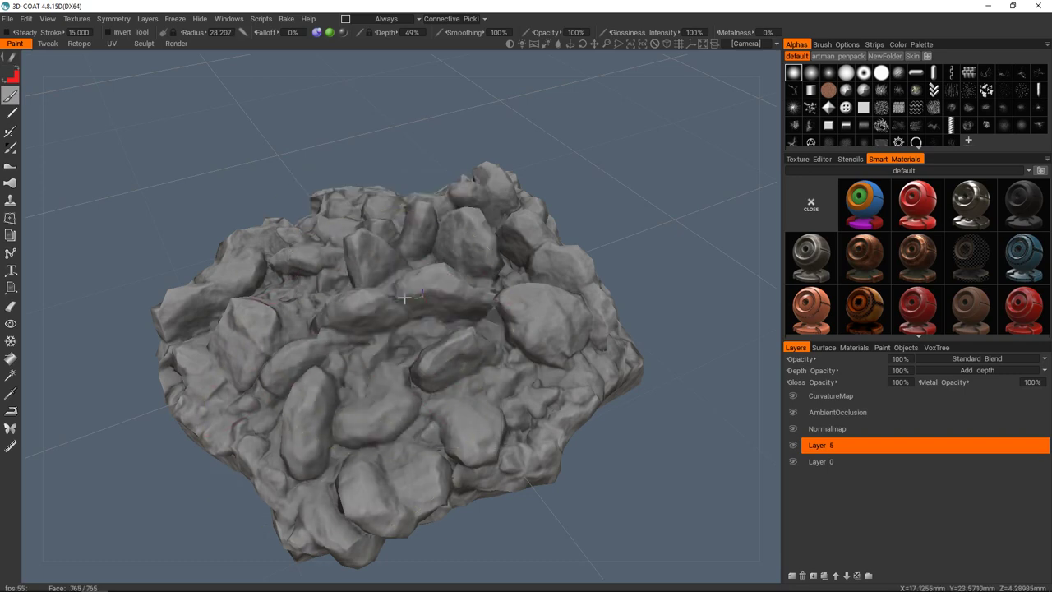
- Rename Layer 5 as Base
{"action": "double_click", "coordinate": [832, 450]}
{"action": "type", "text": "Base"}
{"action": "key", "text": "Return"}
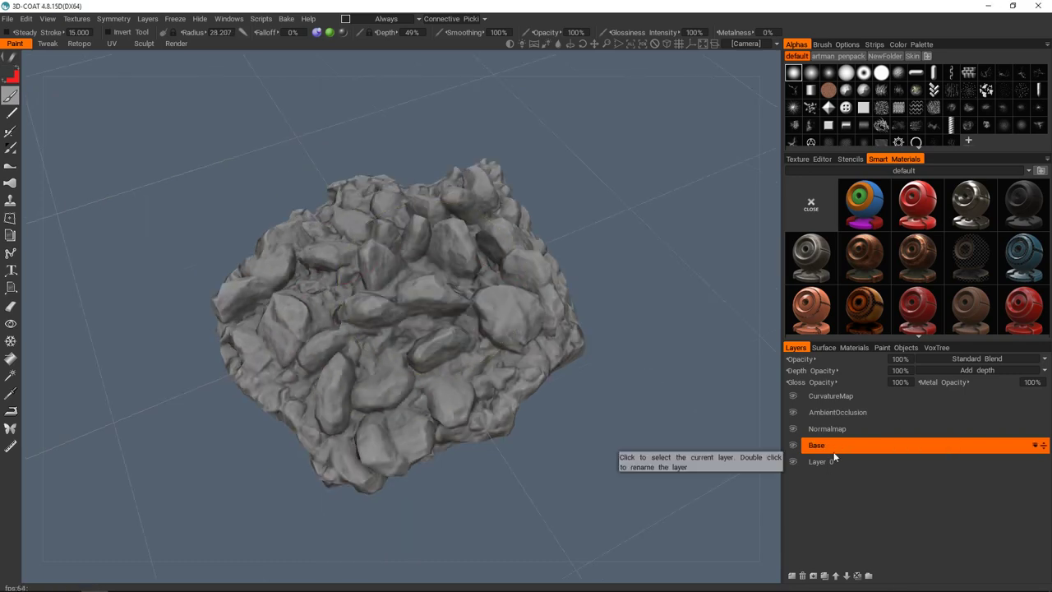
- Reduce the brush radius to about 12.3, turn off depth painting and set the Glossiness Intensity to 64%
{"action": "middle_click_drag", "start_coordinate": [504, 305], "coordinate": [534, 315]}
{"action": "right_click_drag", "start_coordinate": [575, 317], "coordinate": [540, 317]}
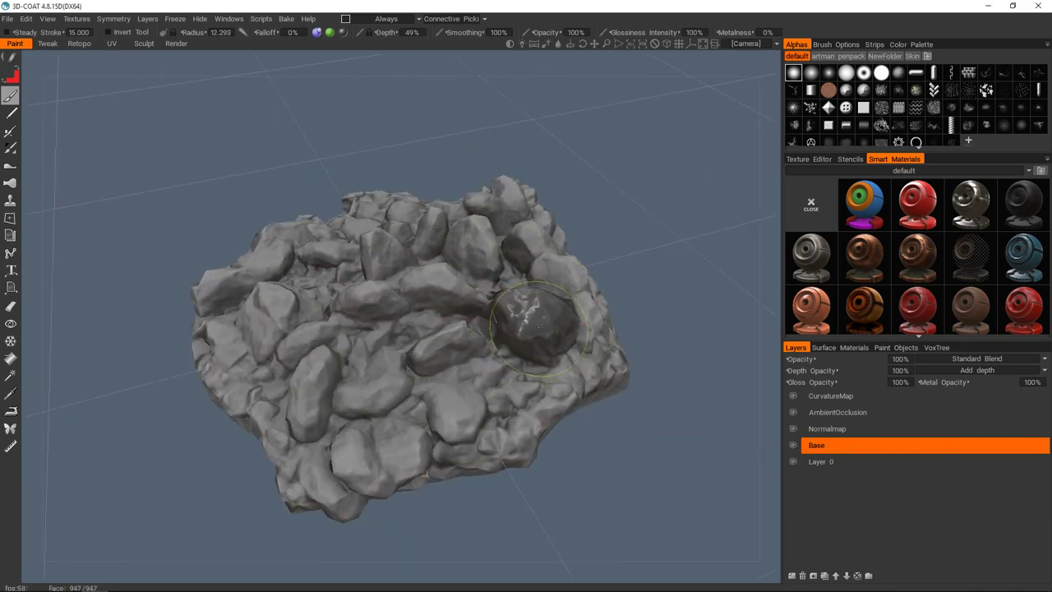
{"action": "middle_click_drag", "start_coordinate": [539, 348], "coordinate": [521, 328]}
{"action": "left_click", "coordinate": [316, 32]}
{"action": "left_click_drag", "start_coordinate": [520, 322], "coordinate": [542, 357]}
{"action": "key", "text": "ctrl+z"}
{"action": "left_click_drag", "start_coordinate": [671, 31], "coordinate": [695, 32]}
- Paint a dark base coat over all the rocks and ground of the slab on the Base layer
{"action": "mouse_move", "coordinate": [524, 330]}
{"action": "left_mouse_down"}
{"action": "mouse_move", "coordinate": [513, 309]}
{"action": "mouse_move", "coordinate": [573, 274]}
{"action": "mouse_move", "coordinate": [538, 203]}
{"action": "mouse_move", "coordinate": [497, 187]}
{"action": "mouse_move", "coordinate": [429, 273]}
{"action": "mouse_move", "coordinate": [411, 362]}
{"action": "mouse_move", "coordinate": [526, 394]}
{"action": "mouse_move", "coordinate": [312, 460]}
{"action": "mouse_move", "coordinate": [584, 377]}
{"action": "mouse_move", "coordinate": [564, 289]}
{"action": "left_mouse_up"}
{"action": "left_click_drag", "start_coordinate": [420, 310], "coordinate": [434, 320], "text": "alt"}
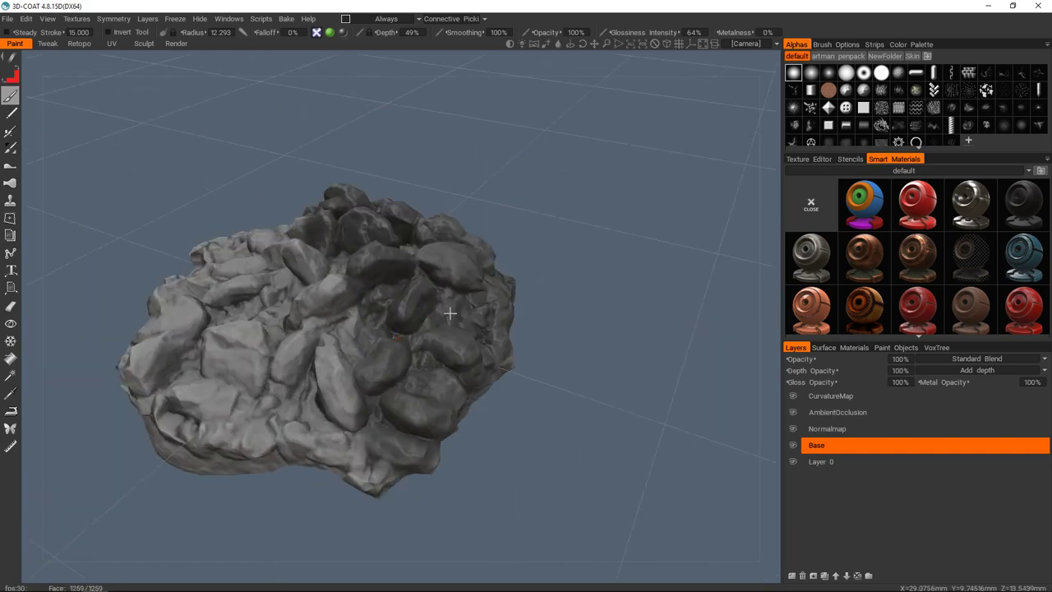
{"action": "right_click_drag", "start_coordinate": [433, 320], "coordinate": [406, 324], "text": "alt"}
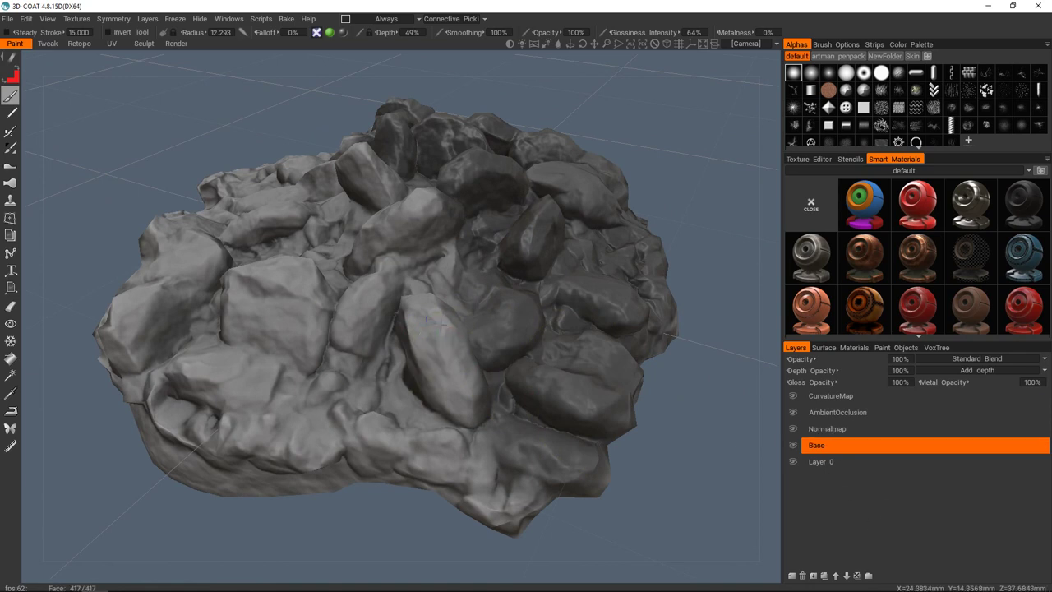
{"action": "left_click_drag", "start_coordinate": [411, 319], "coordinate": [406, 342], "text": "alt"}
{"action": "right_click_drag", "start_coordinate": [406, 343], "coordinate": [430, 327], "text": "alt"}
{"action": "mouse_move", "coordinate": [429, 327]}
{"action": "left_mouse_down"}
{"action": "mouse_move", "coordinate": [329, 296]}
{"action": "mouse_move", "coordinate": [247, 312]}
{"action": "mouse_move", "coordinate": [411, 427]}
{"action": "mouse_move", "coordinate": [514, 427]}
{"action": "mouse_move", "coordinate": [230, 353]}
{"action": "mouse_move", "coordinate": [185, 242]}
{"action": "mouse_move", "coordinate": [337, 148]}
{"action": "mouse_move", "coordinate": [275, 138]}
{"action": "mouse_move", "coordinate": [419, 210]}
{"action": "mouse_move", "coordinate": [448, 263]}
{"action": "mouse_move", "coordinate": [402, 117]}
{"action": "mouse_move", "coordinate": [373, 111]}
{"action": "left_mouse_up"}
{"action": "mouse_move", "coordinate": [388, 112]}
{"action": "left_mouse_down", "text": "alt"}
{"action": "mouse_move", "coordinate": [543, 182]}
{"action": "mouse_move", "coordinate": [458, 258]}
{"action": "left_mouse_up", "text": "alt"}
{"action": "middle_click_drag", "start_coordinate": [457, 258], "coordinate": [429, 372], "text": "alt"}
{"action": "mouse_move", "coordinate": [436, 306]}
{"action": "left_mouse_down"}
{"action": "mouse_move", "coordinate": [446, 324]}
{"action": "mouse_move", "coordinate": [535, 296]}
{"action": "mouse_move", "coordinate": [556, 265]}
{"action": "left_mouse_up"}
{"action": "mouse_move", "coordinate": [357, 256]}
{"action": "left_mouse_down"}
{"action": "mouse_move", "coordinate": [362, 241]}
{"action": "mouse_move", "coordinate": [323, 244]}
{"action": "mouse_move", "coordinate": [351, 280]}
{"action": "left_mouse_up"}
{"action": "mouse_move", "coordinate": [351, 280]}
{"action": "left_mouse_down", "text": "alt"}
{"action": "mouse_move", "coordinate": [451, 232]}
{"action": "mouse_move", "coordinate": [375, 284]}
{"action": "mouse_move", "coordinate": [361, 346]}
{"action": "mouse_move", "coordinate": [446, 376]}
{"action": "mouse_move", "coordinate": [267, 296]}
{"action": "left_mouse_up", "text": "alt"}
{"action": "mouse_move", "coordinate": [235, 235]}
{"action": "middle_mouse_down"}
{"action": "mouse_move", "coordinate": [337, 287]}
{"action": "mouse_move", "coordinate": [416, 282]}
{"action": "middle_mouse_up"}
{"action": "mouse_move", "coordinate": [415, 282]}
{"action": "left_mouse_down", "text": "alt"}
{"action": "mouse_move", "coordinate": [409, 307]}
{"action": "mouse_move", "coordinate": [417, 291]}
{"action": "mouse_move", "coordinate": [399, 287]}
{"action": "mouse_move", "coordinate": [350, 316]}
{"action": "left_mouse_up", "text": "alt"}
{"action": "scroll", "coordinate": [418, 291], "scroll_direction": "up", "scroll_amount": 3}
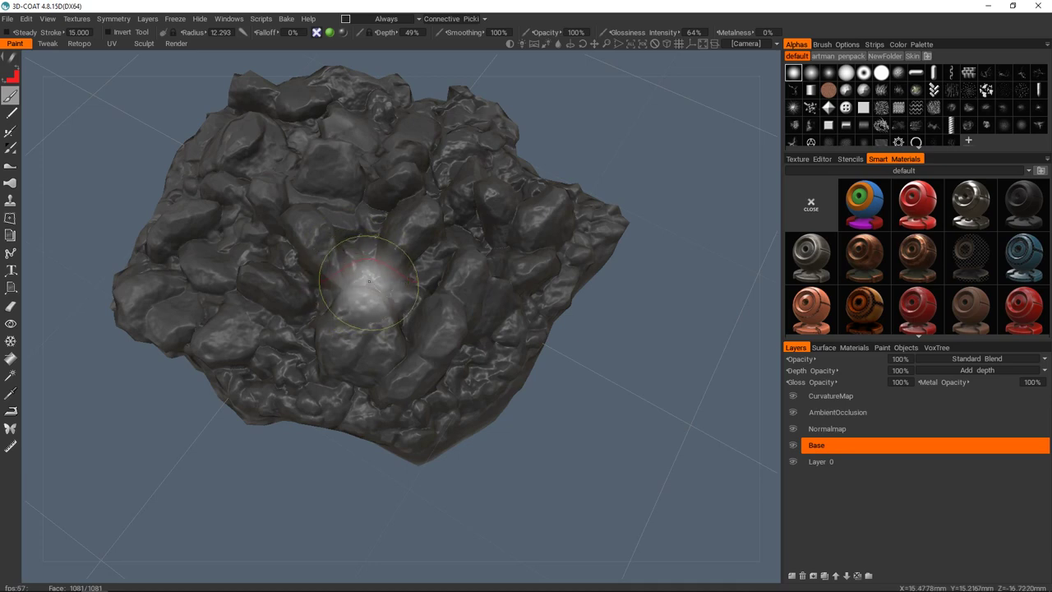
- Examine the dark base coat on the slab from above and along its sides for missed areas
{"action": "middle_click_drag", "start_coordinate": [369, 283], "coordinate": [436, 328], "text": "alt"}
{"action": "right_click_drag", "start_coordinate": [435, 327], "coordinate": [502, 276], "text": "alt"}
{"action": "mouse_move", "coordinate": [502, 277]}
{"action": "left_mouse_down", "text": "alt"}
{"action": "mouse_move", "coordinate": [425, 318]}
{"action": "mouse_move", "coordinate": [467, 288]}
{"action": "mouse_move", "coordinate": [497, 338]}
{"action": "mouse_move", "coordinate": [464, 324]}
{"action": "left_mouse_up", "text": "alt"}
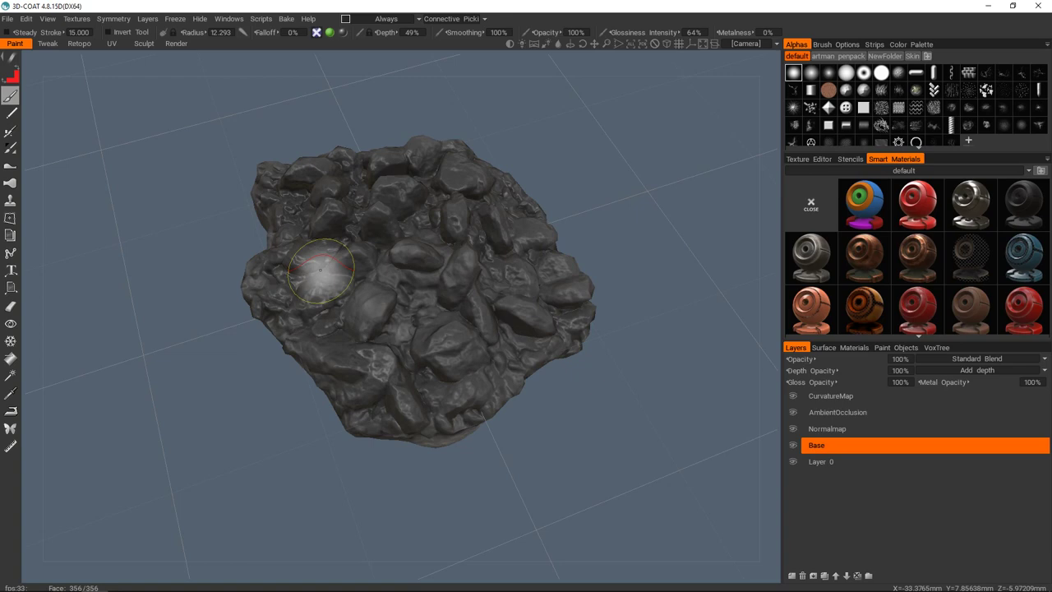
{"action": "middle_click_drag", "start_coordinate": [456, 262], "coordinate": [481, 255], "text": "alt"}
{"action": "right_click_drag", "start_coordinate": [481, 255], "coordinate": [487, 275], "text": "alt"}
{"action": "left_click_drag", "start_coordinate": [487, 275], "coordinate": [487, 287], "text": "alt"}
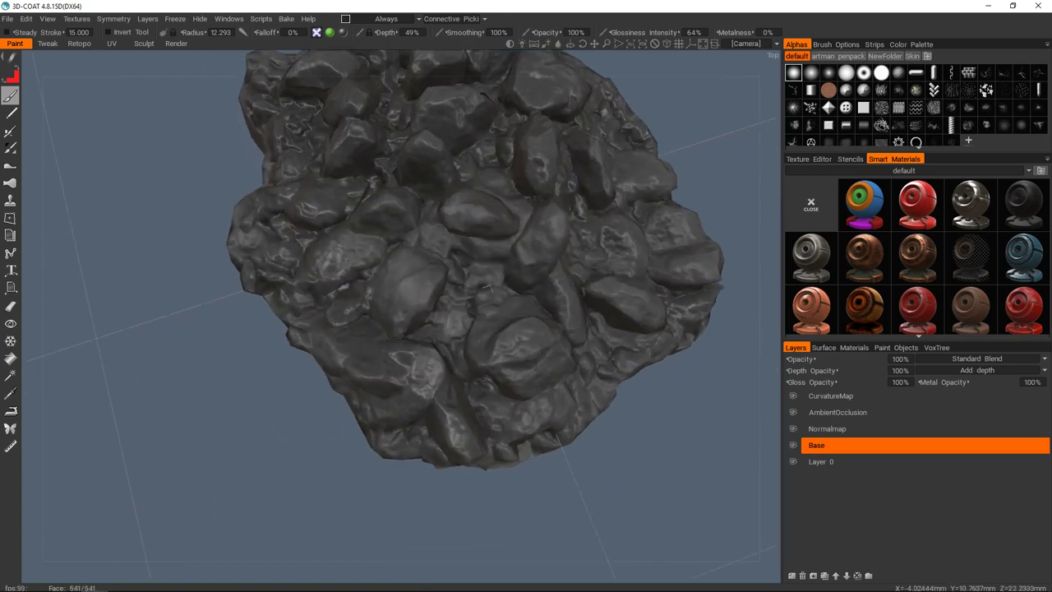
{"action": "mouse_move", "coordinate": [564, 301]}
{"action": "left_mouse_down", "text": "alt"}
{"action": "mouse_move", "coordinate": [582, 277]}
{"action": "mouse_move", "coordinate": [554, 364]}
{"action": "mouse_move", "coordinate": [506, 239]}
{"action": "mouse_move", "coordinate": [499, 378]}
{"action": "mouse_move", "coordinate": [511, 413]}
{"action": "mouse_move", "coordinate": [517, 363]}
{"action": "mouse_move", "coordinate": [498, 333]}
{"action": "left_mouse_up", "text": "alt"}
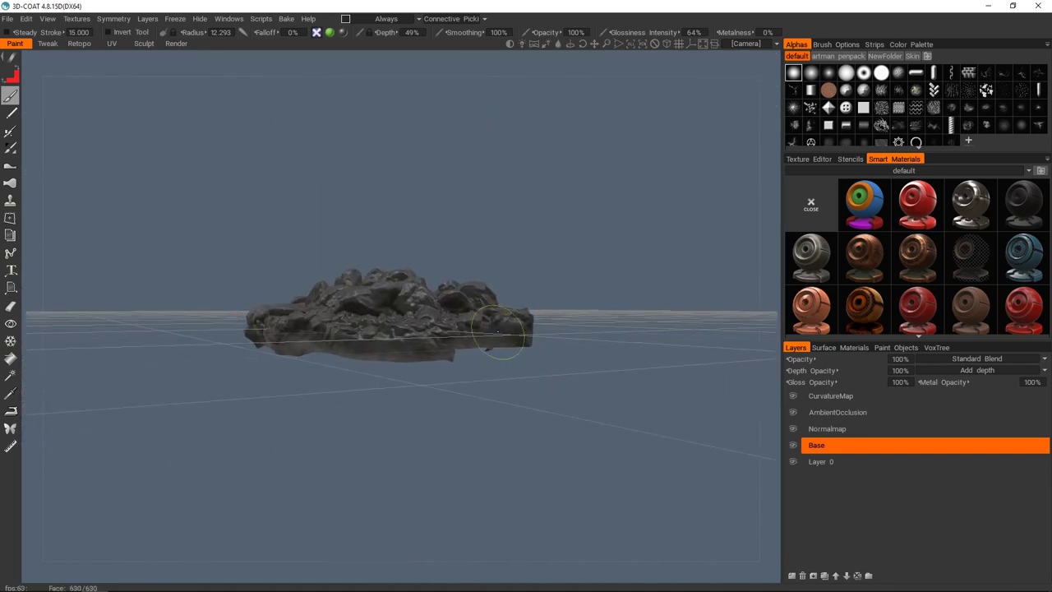
{"action": "left_click_drag", "start_coordinate": [382, 352], "coordinate": [406, 283], "text": "alt"}
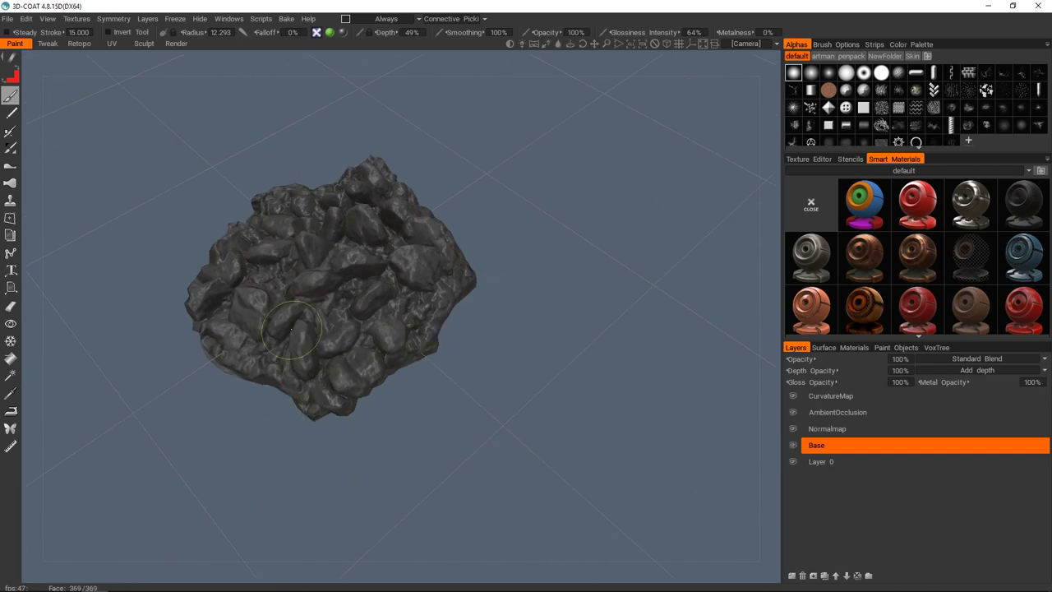
{"action": "right_click_drag", "start_coordinate": [330, 270], "coordinate": [429, 353], "text": "alt"}
{"action": "mouse_move", "coordinate": [429, 352]}
{"action": "left_mouse_down", "text": "alt"}
{"action": "mouse_move", "coordinate": [446, 369]}
{"action": "mouse_move", "coordinate": [304, 319]}
{"action": "mouse_move", "coordinate": [471, 357]}
{"action": "mouse_move", "coordinate": [450, 355]}
{"action": "mouse_move", "coordinate": [448, 320]}
{"action": "mouse_move", "coordinate": [475, 324]}
{"action": "mouse_move", "coordinate": [444, 255]}
{"action": "left_mouse_up", "text": "alt"}
- Choose a neutral mid grey, reduce the brush opacity to 50% and lighten the raised rocks with a radius of about 5.6
{"action": "left_click", "coordinate": [8, 71]}
{"action": "left_click", "coordinate": [363, 297]}
{"action": "left_click", "coordinate": [348, 441]}
{"action": "mouse_move", "coordinate": [516, 184]}
{"action": "left_mouse_down", "text": "alt"}
{"action": "mouse_move", "coordinate": [423, 152]}
{"action": "mouse_move", "coordinate": [342, 161]}
{"action": "left_mouse_up", "text": "alt"}
{"action": "left_click_drag", "start_coordinate": [435, 235], "coordinate": [323, 417], "text": "alt"}
{"action": "mouse_move", "coordinate": [402, 485]}
{"action": "left_mouse_down", "text": "alt"}
{"action": "mouse_move", "coordinate": [415, 501]}
{"action": "mouse_move", "coordinate": [312, 476]}
{"action": "mouse_move", "coordinate": [427, 313]}
{"action": "mouse_move", "coordinate": [416, 302]}
{"action": "mouse_move", "coordinate": [374, 376]}
{"action": "mouse_move", "coordinate": [446, 382]}
{"action": "mouse_move", "coordinate": [451, 334]}
{"action": "mouse_move", "coordinate": [422, 347]}
{"action": "mouse_move", "coordinate": [482, 364]}
{"action": "mouse_move", "coordinate": [468, 367]}
{"action": "left_mouse_up", "text": "alt"}
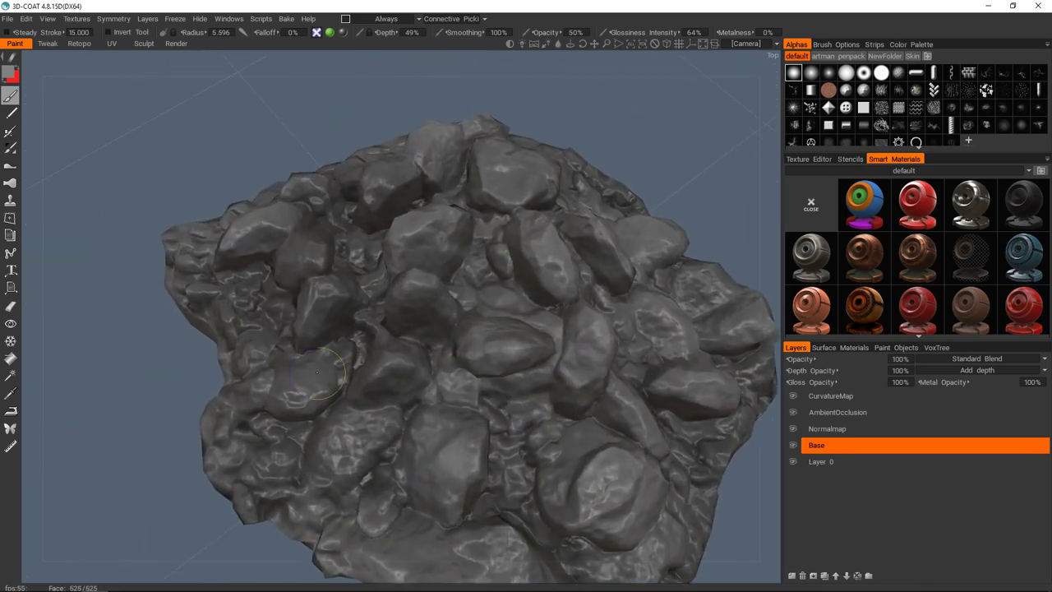
- Set the brush colour to green with hue 142, saturation 48% and lightness 50%, and tint a central rock
{"action": "left_click", "coordinate": [9, 73]}
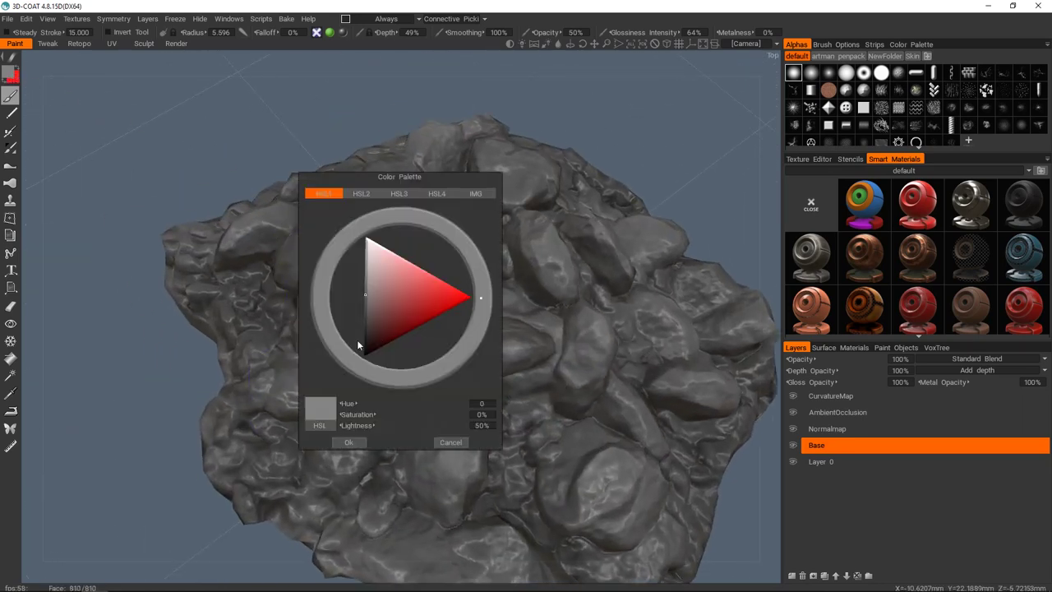
{"action": "left_click", "coordinate": [389, 303]}
{"action": "left_click_drag", "start_coordinate": [328, 332], "coordinate": [339, 353]}
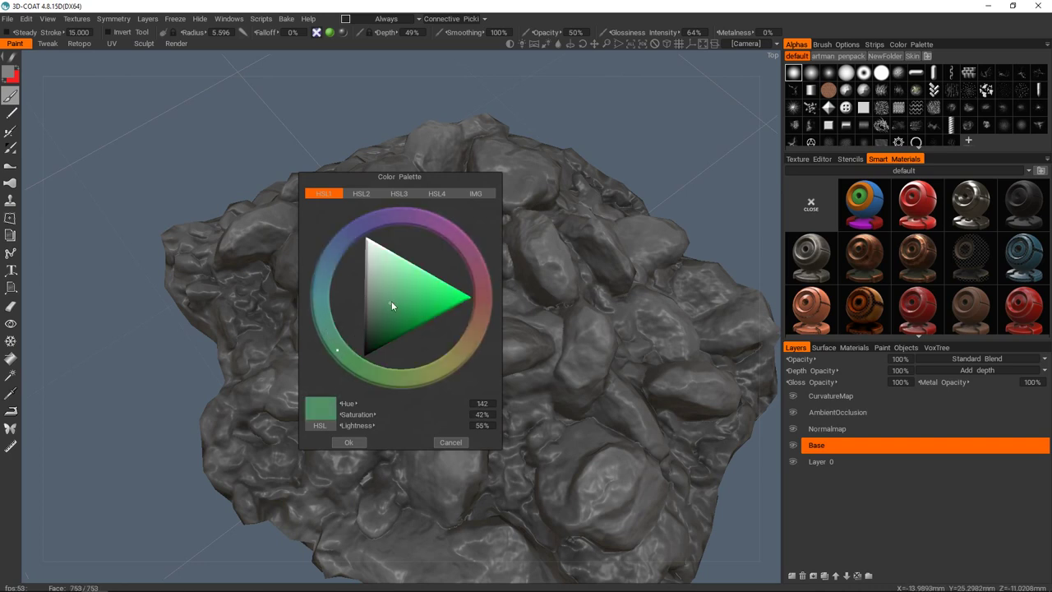
{"action": "left_click", "coordinate": [389, 308]}
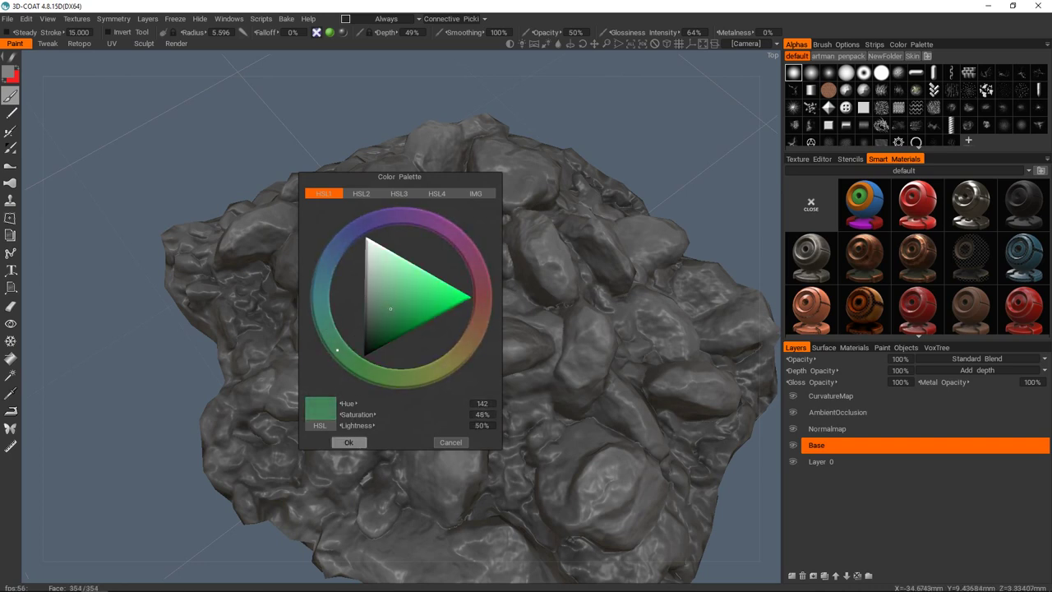
{"action": "left_click", "coordinate": [349, 442]}
{"action": "middle_click_drag", "start_coordinate": [460, 317], "coordinate": [444, 280]}
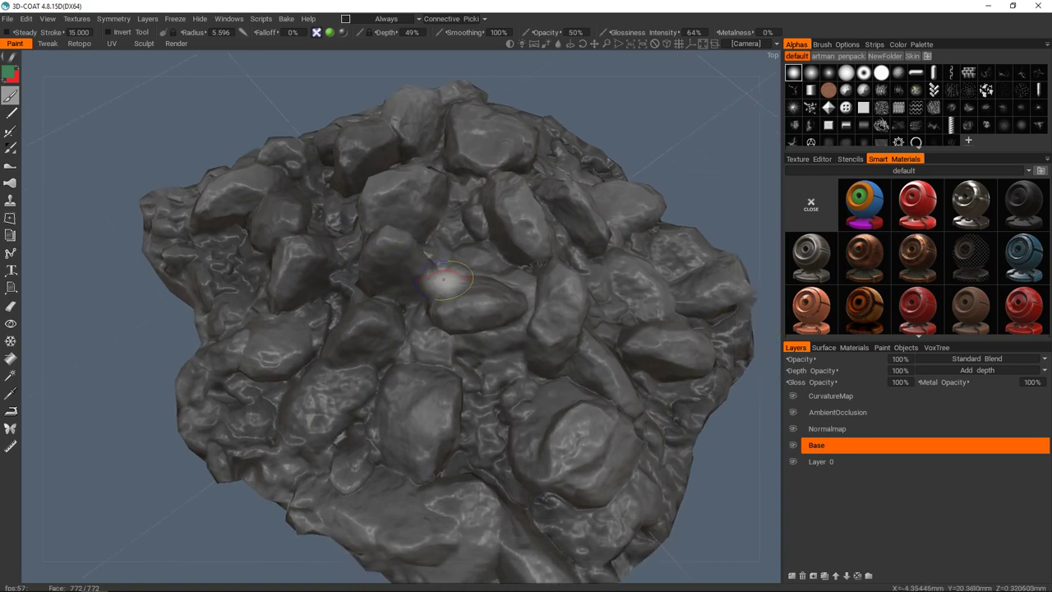
{"action": "left_click_drag", "start_coordinate": [480, 329], "coordinate": [480, 290], "text": "alt"}
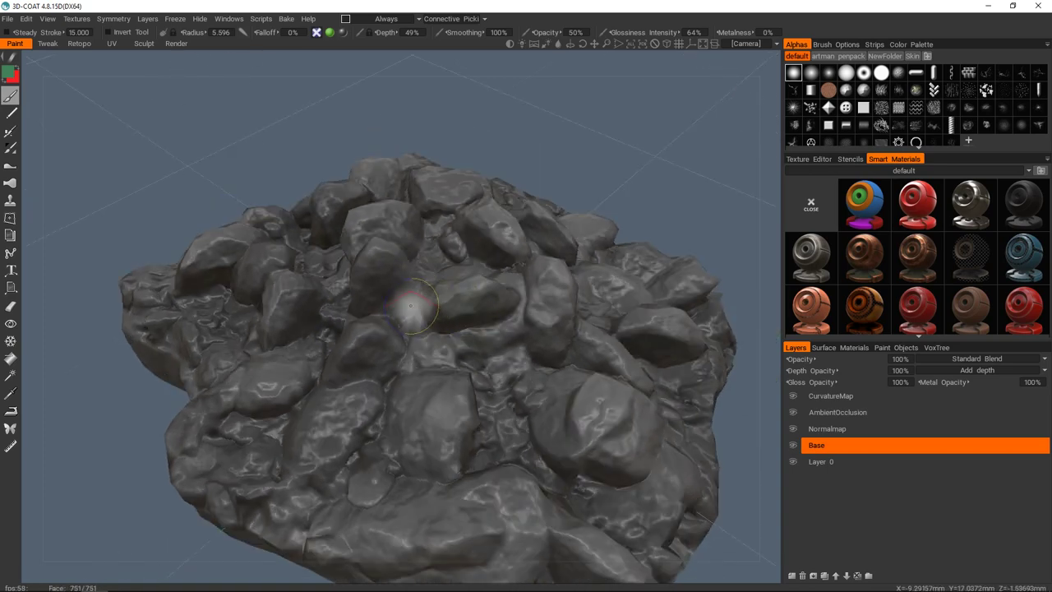
- Select a fine mottled stencil, set its projection to Cube Mapping and paint the raised rocks green through it
{"action": "left_click", "coordinate": [822, 159]}
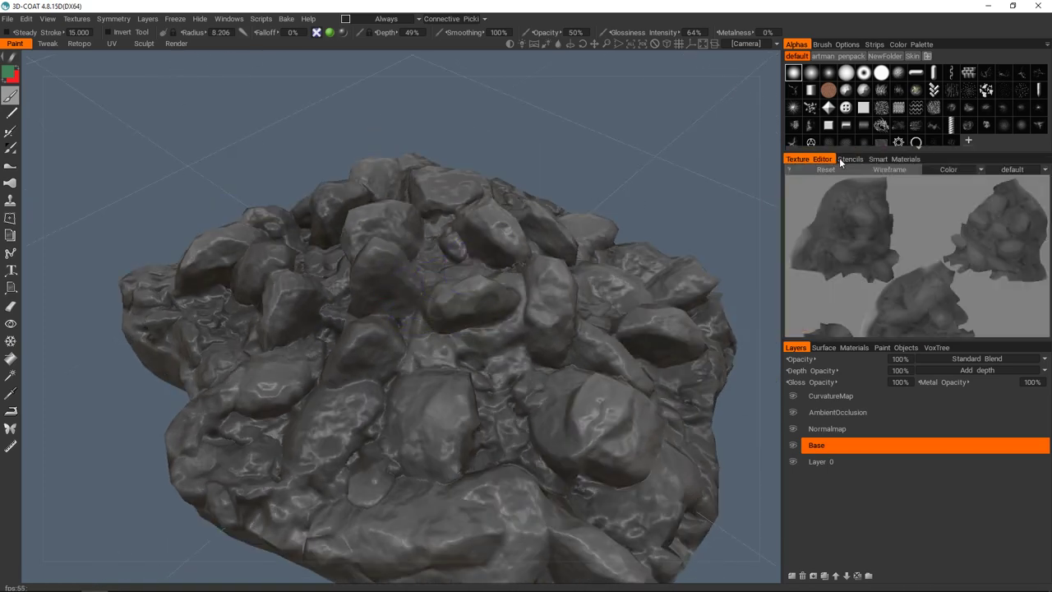
{"action": "left_click", "coordinate": [851, 158]}
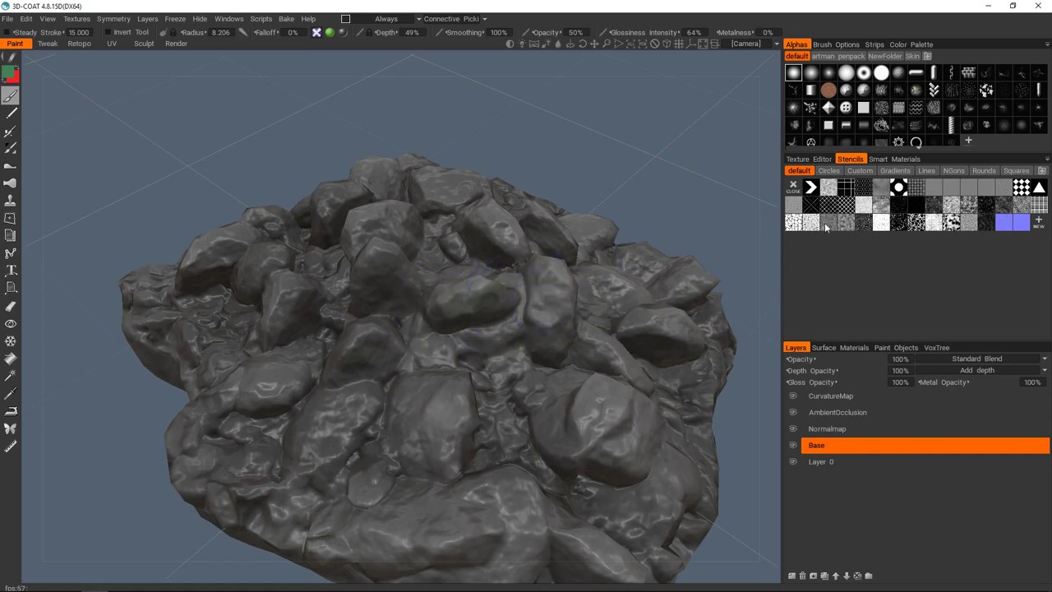
{"action": "left_click", "coordinate": [879, 226]}
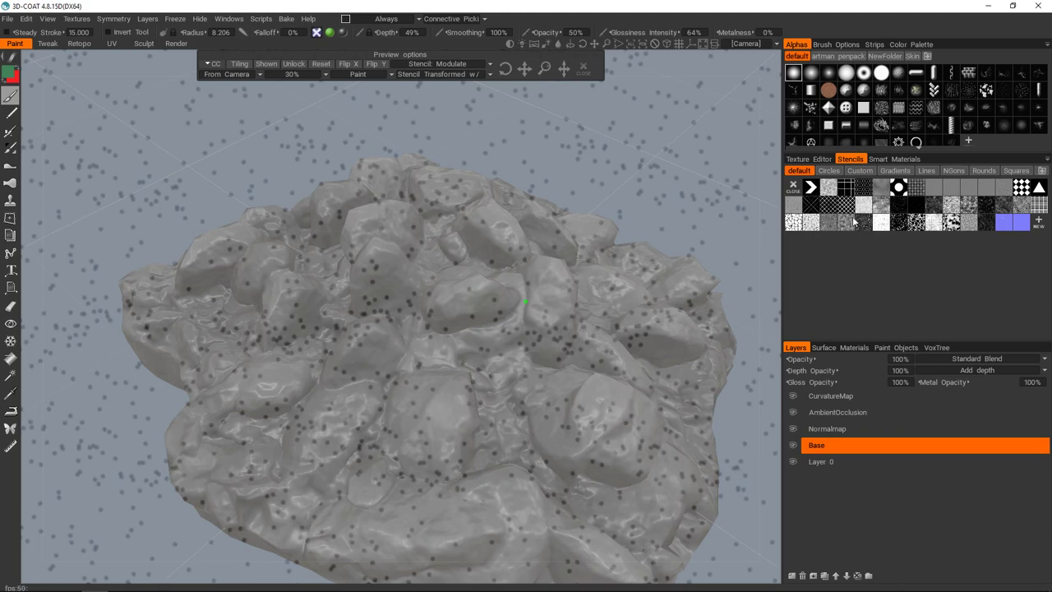
{"action": "left_click", "coordinate": [854, 227]}
{"action": "left_click", "coordinate": [828, 224]}
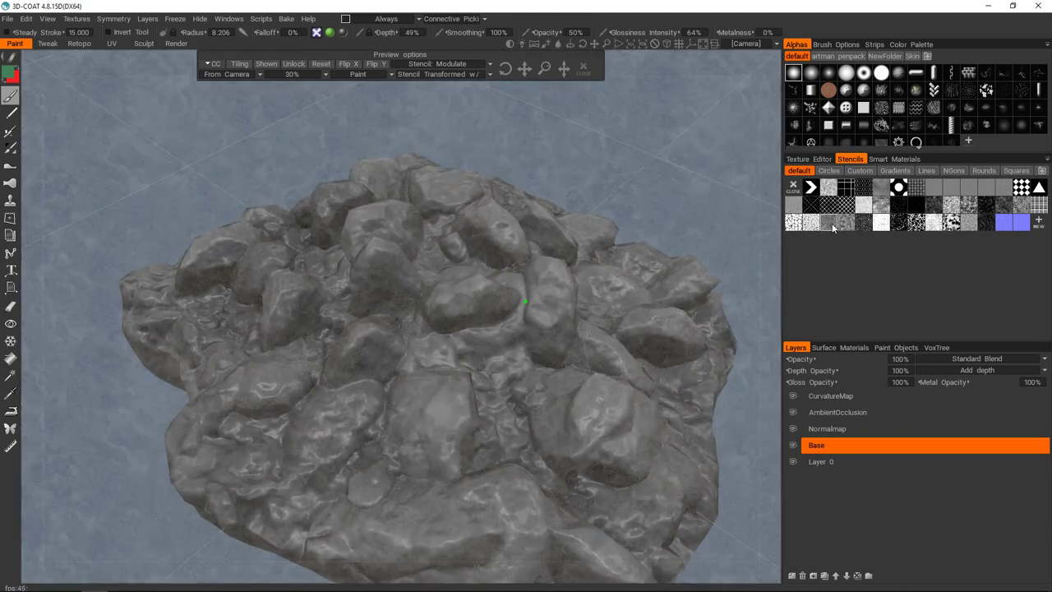
{"action": "left_click", "coordinate": [249, 75]}
{"action": "left_click", "coordinate": [239, 97]}
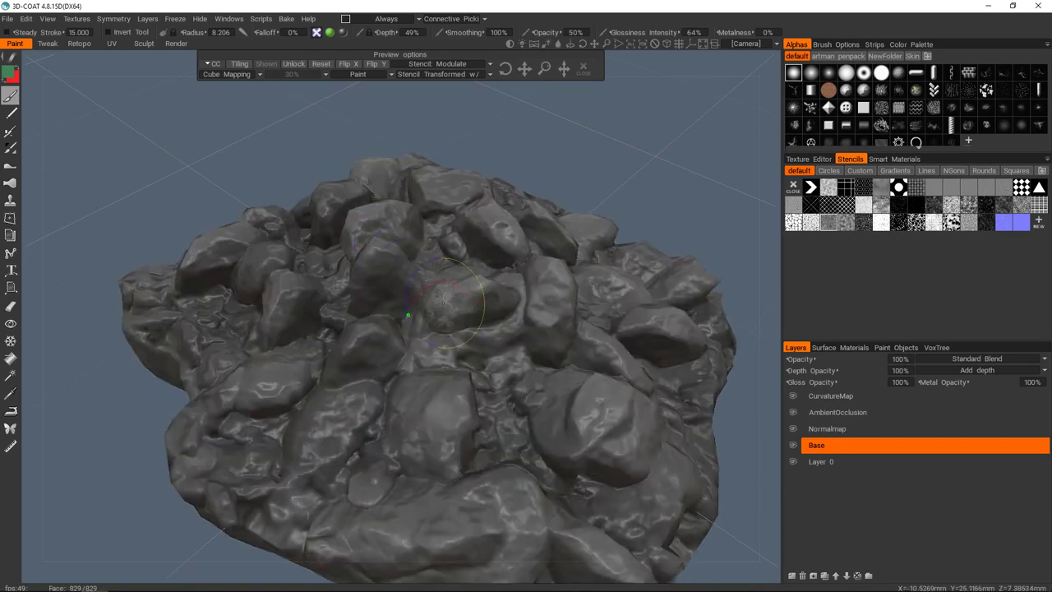
{"action": "left_click_drag", "start_coordinate": [581, 247], "coordinate": [501, 279], "text": "alt"}
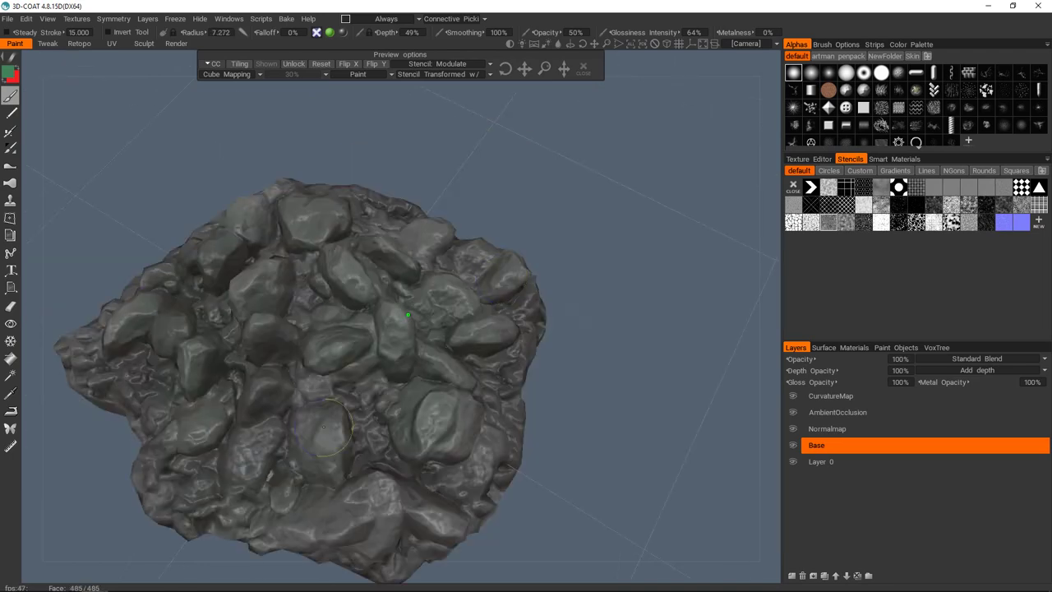
- Swap the foreground and background colours and change the new foreground colour to a light tan
{"action": "left_click", "coordinate": [15, 79]}
{"action": "left_click", "coordinate": [453, 358]}
{"action": "left_click", "coordinate": [411, 278]}
{"action": "left_click_drag", "start_coordinate": [453, 357], "coordinate": [475, 331]}
{"action": "left_click", "coordinate": [388, 295]}
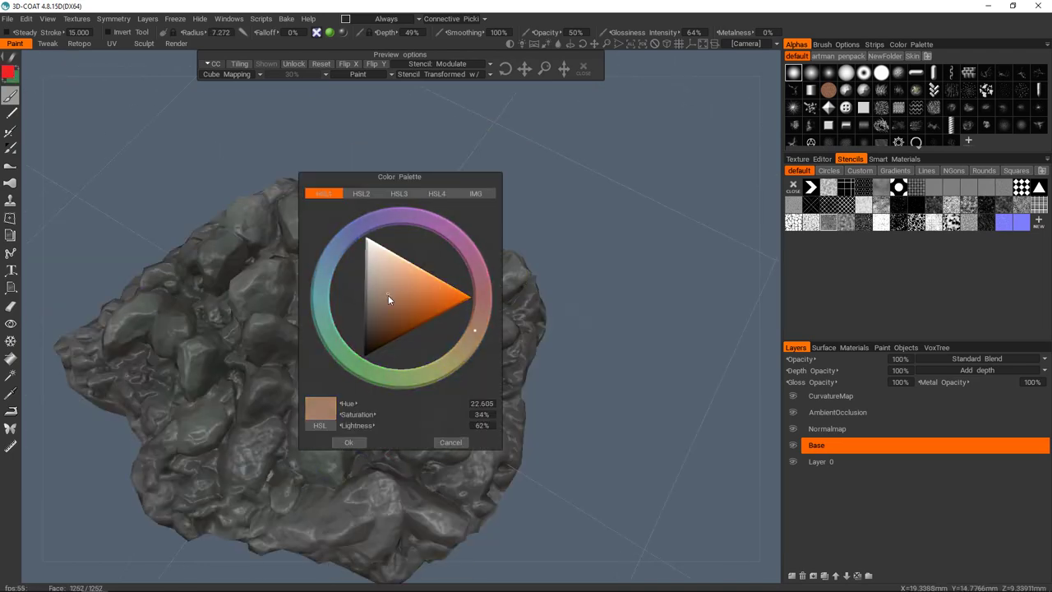
{"action": "left_click", "coordinate": [398, 288]}
{"action": "left_click", "coordinate": [346, 442]}
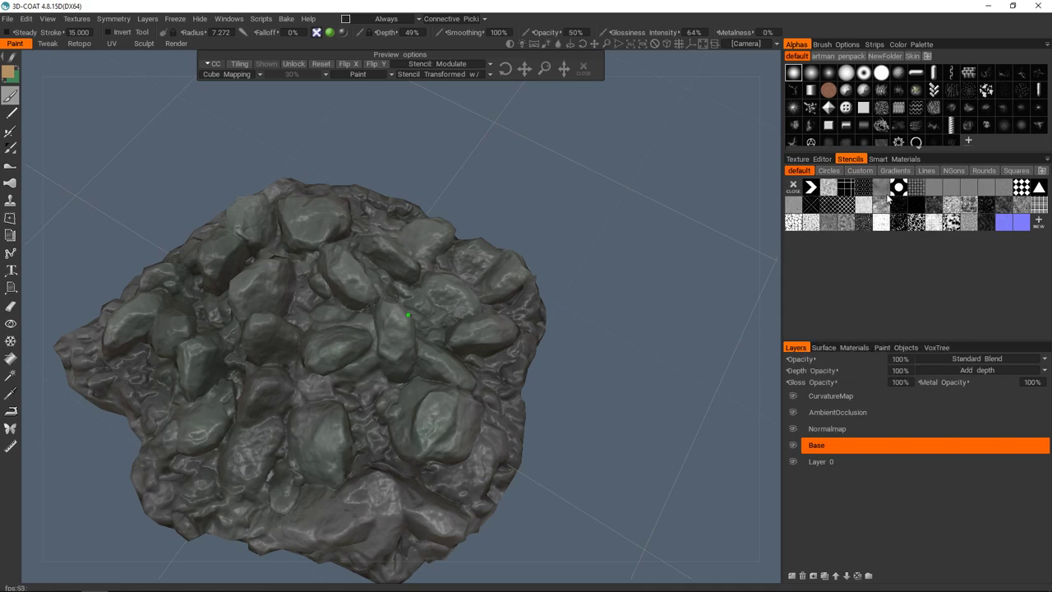
- Rescale the cube-mapped stencil and move its gizmo off the slab into the empty space beside it
{"action": "left_click_drag", "start_coordinate": [544, 71], "coordinate": [527, 83]}
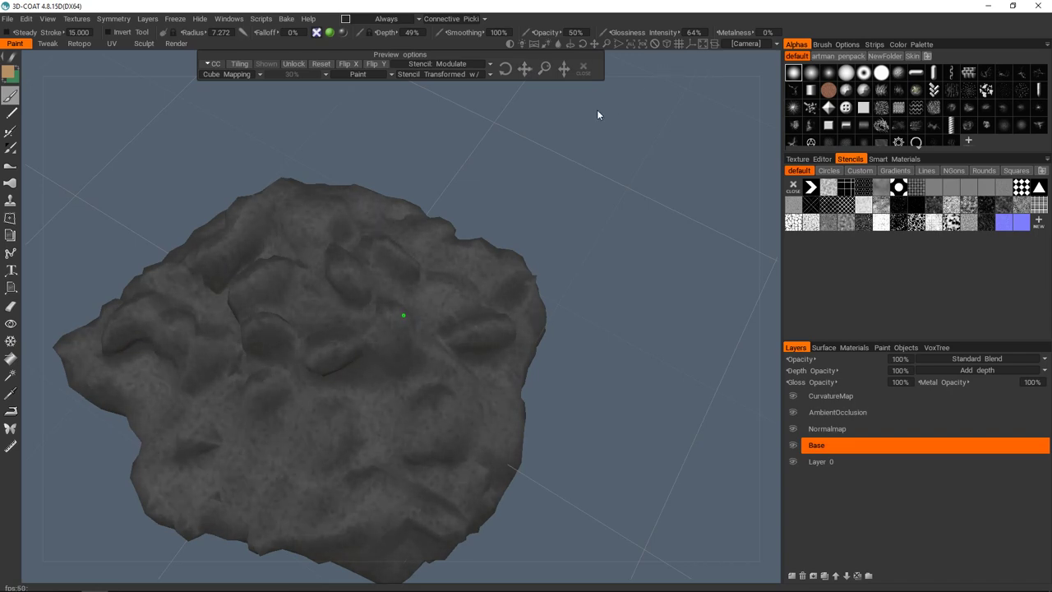
{"action": "left_click_drag", "start_coordinate": [394, 371], "coordinate": [521, 281], "text": "alt"}
{"action": "scroll", "coordinate": [507, 315], "scroll_direction": "up", "scroll_amount": 3}
{"action": "middle_click_drag", "start_coordinate": [521, 281], "coordinate": [698, 182], "text": "alt"}
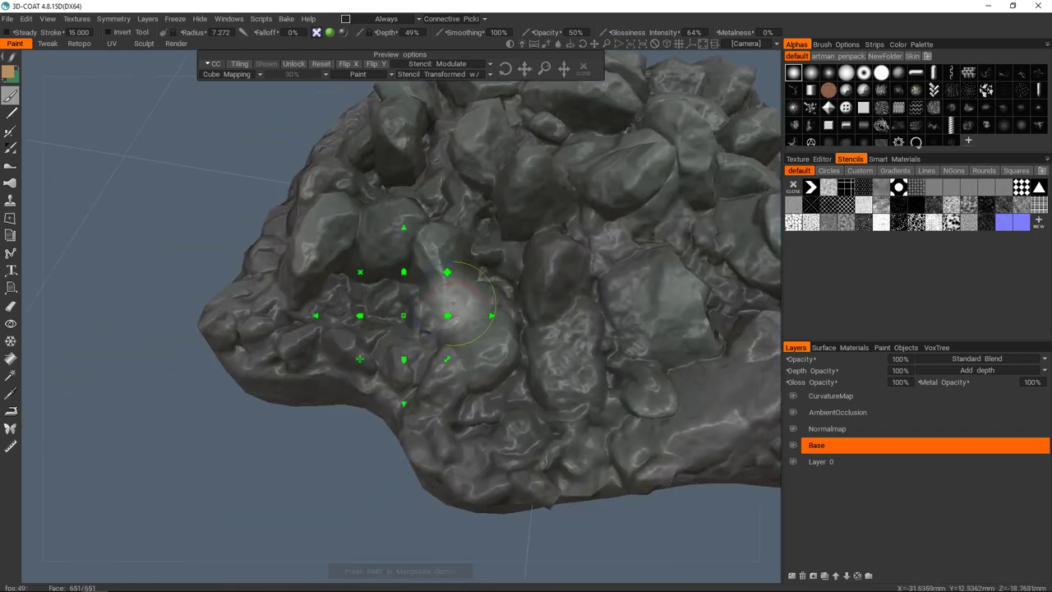
{"action": "right_click", "coordinate": [403, 315]}
{"action": "right_click", "coordinate": [404, 314]}
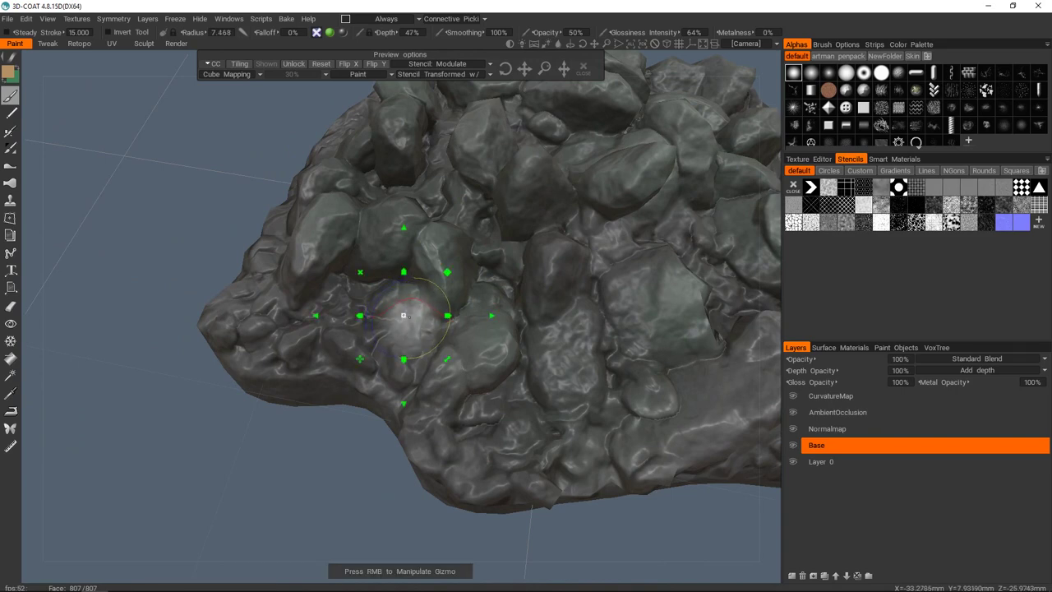
{"action": "left_click_drag", "start_coordinate": [359, 358], "coordinate": [126, 223]}
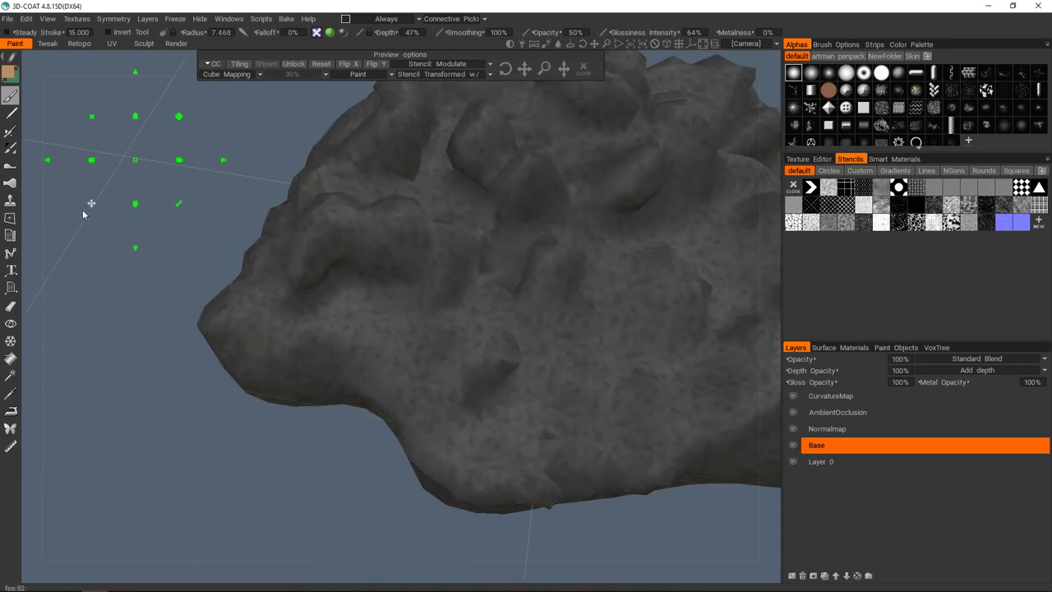
{"action": "right_click", "coordinate": [120, 152]}
{"action": "mouse_move", "coordinate": [373, 254]}
{"action": "left_mouse_down", "text": "alt"}
{"action": "mouse_move", "coordinate": [490, 328]}
{"action": "mouse_move", "coordinate": [443, 342]}
{"action": "left_mouse_up", "text": "alt"}
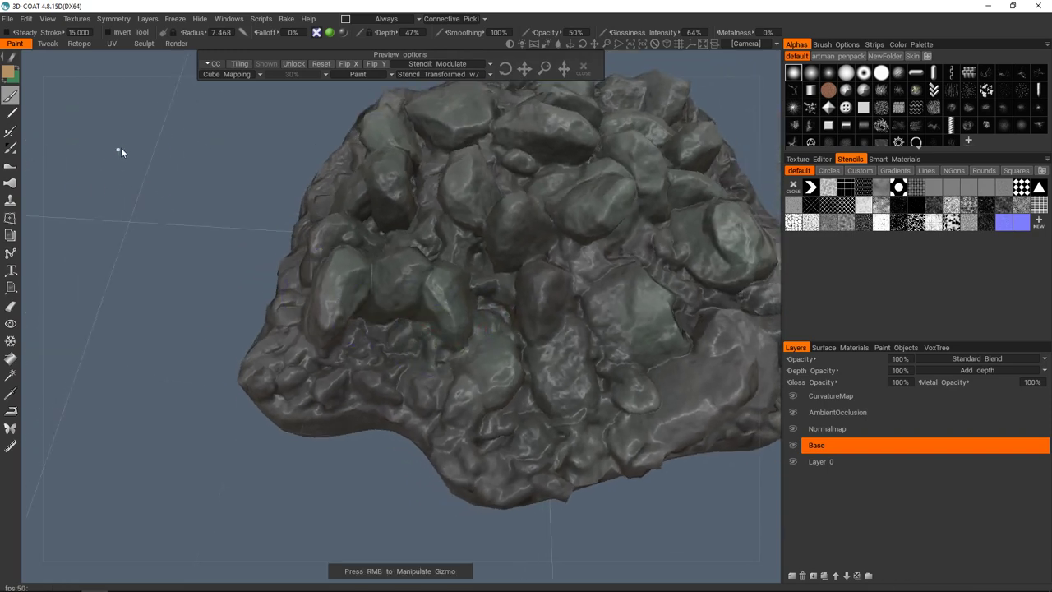
{"action": "right_click", "coordinate": [120, 149]}
{"action": "right_click", "coordinate": [117, 154]}
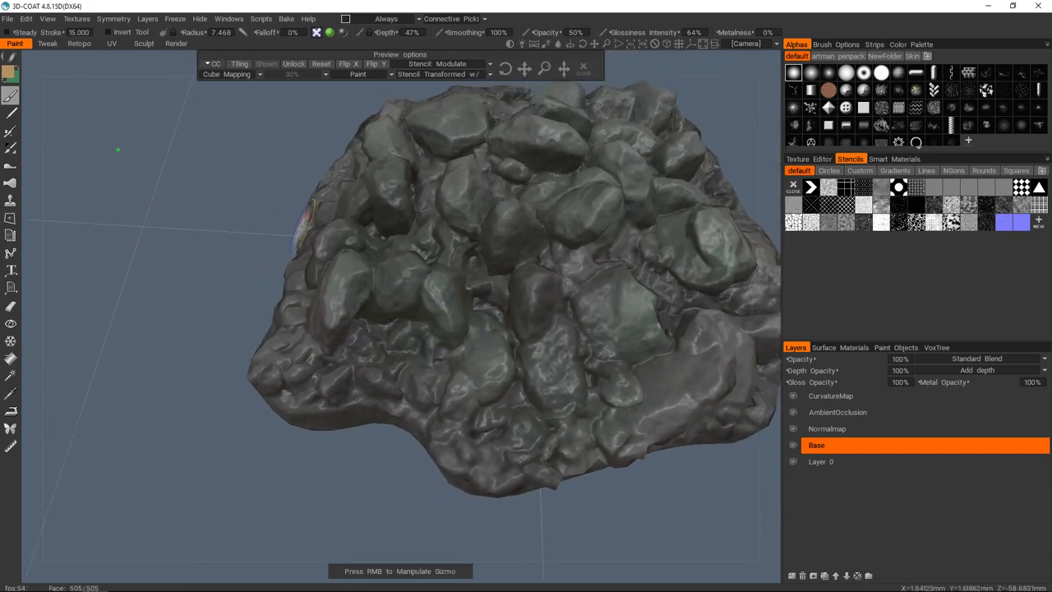
- Reduce the brush's glossiness intensity to 0% and its radius to 4.33, and paint the dirt between the rocks tan through the stencil
{"action": "left_click_drag", "start_coordinate": [375, 339], "coordinate": [415, 376]}
{"action": "right_click_drag", "start_coordinate": [444, 338], "coordinate": [397, 337]}
{"action": "left_click_drag", "start_coordinate": [664, 33], "coordinate": [612, 33]}
{"action": "mouse_move", "coordinate": [361, 354]}
{"action": "left_mouse_down"}
{"action": "mouse_move", "coordinate": [369, 384]}
{"action": "mouse_move", "coordinate": [526, 464]}
{"action": "left_mouse_up"}
{"action": "left_click_drag", "start_coordinate": [324, 379], "coordinate": [307, 328]}
{"action": "mouse_move", "coordinate": [205, 370]}
{"action": "left_mouse_down", "text": "alt"}
{"action": "mouse_move", "coordinate": [383, 368]}
{"action": "mouse_move", "coordinate": [376, 357]}
{"action": "left_mouse_up", "text": "alt"}
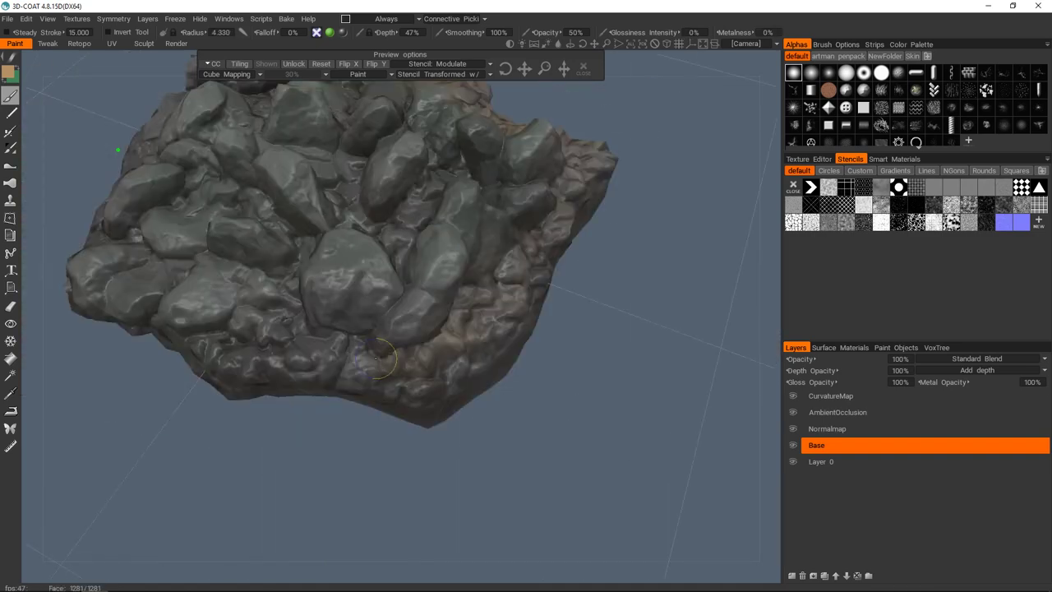
{"action": "mouse_move", "coordinate": [291, 298]}
{"action": "left_mouse_down", "text": "alt"}
{"action": "mouse_move", "coordinate": [369, 312]}
{"action": "mouse_move", "coordinate": [384, 339]}
{"action": "left_mouse_up", "text": "alt"}
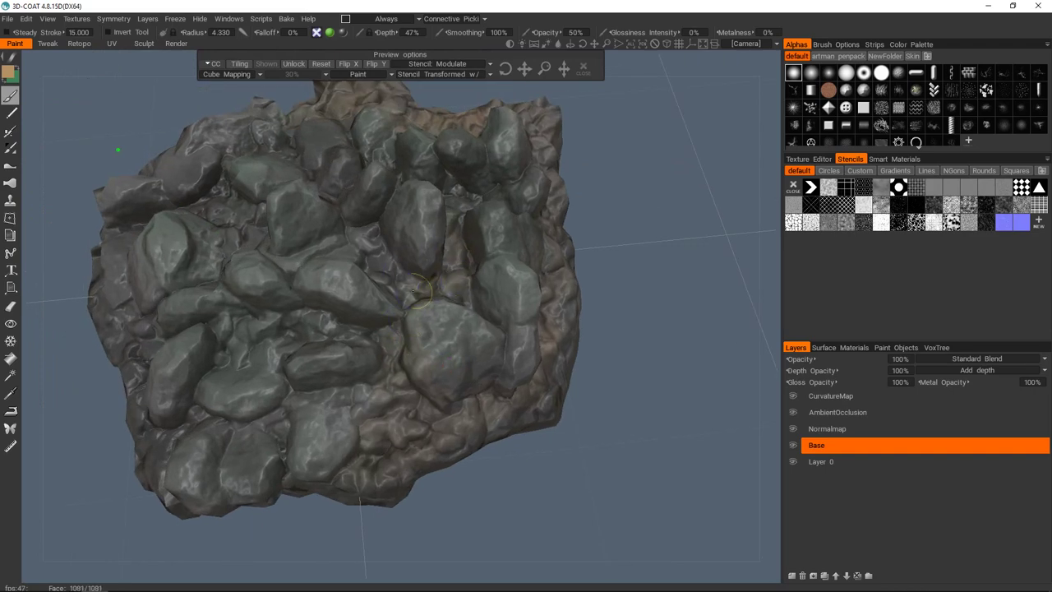
{"action": "mouse_move", "coordinate": [367, 240]}
{"action": "left_mouse_down", "text": "alt"}
{"action": "mouse_move", "coordinate": [333, 282]}
{"action": "mouse_move", "coordinate": [393, 265]}
{"action": "left_mouse_up", "text": "alt"}
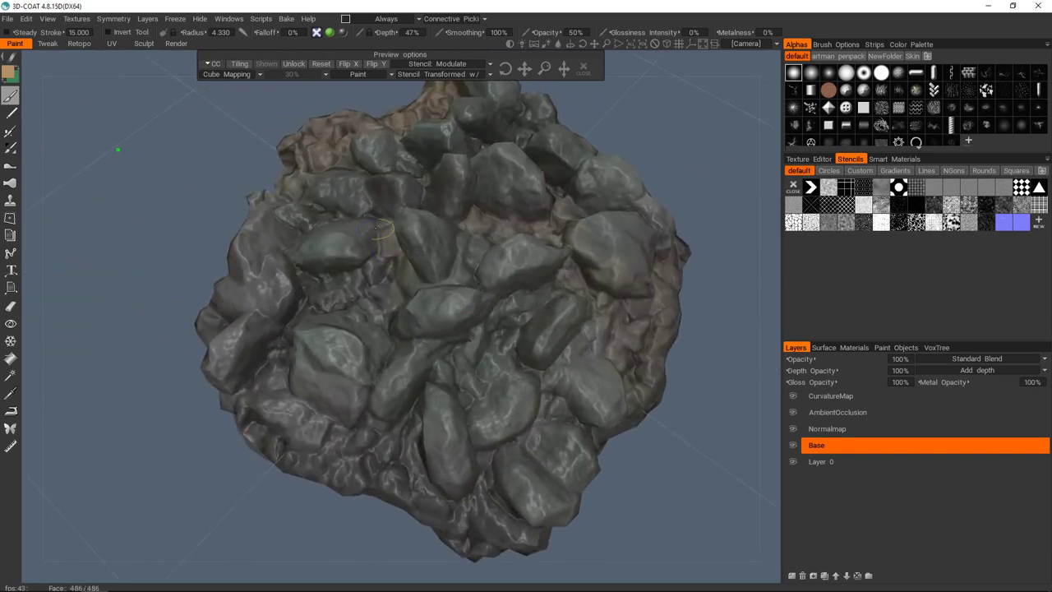
- Show the smart materials library, enlarge the brush radius to 6.582 for tinting more dirt tan, and remove the active stencil
{"action": "left_click", "coordinate": [884, 158]}
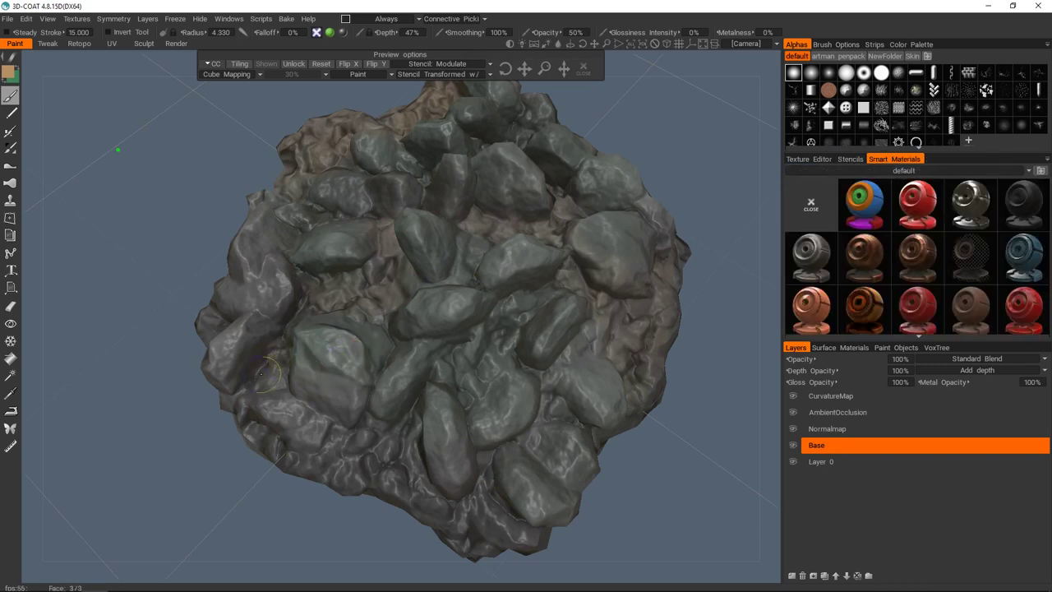
{"action": "left_click_drag", "start_coordinate": [477, 436], "coordinate": [493, 271], "text": "alt"}
{"action": "right_click_drag", "start_coordinate": [493, 271], "coordinate": [444, 343], "text": "alt"}
{"action": "left_click_drag", "start_coordinate": [444, 342], "coordinate": [424, 392], "text": "alt"}
{"action": "right_click_drag", "start_coordinate": [436, 398], "coordinate": [457, 410], "text": "alt"}
{"action": "middle_click_drag", "start_coordinate": [458, 411], "coordinate": [465, 404], "text": "alt"}
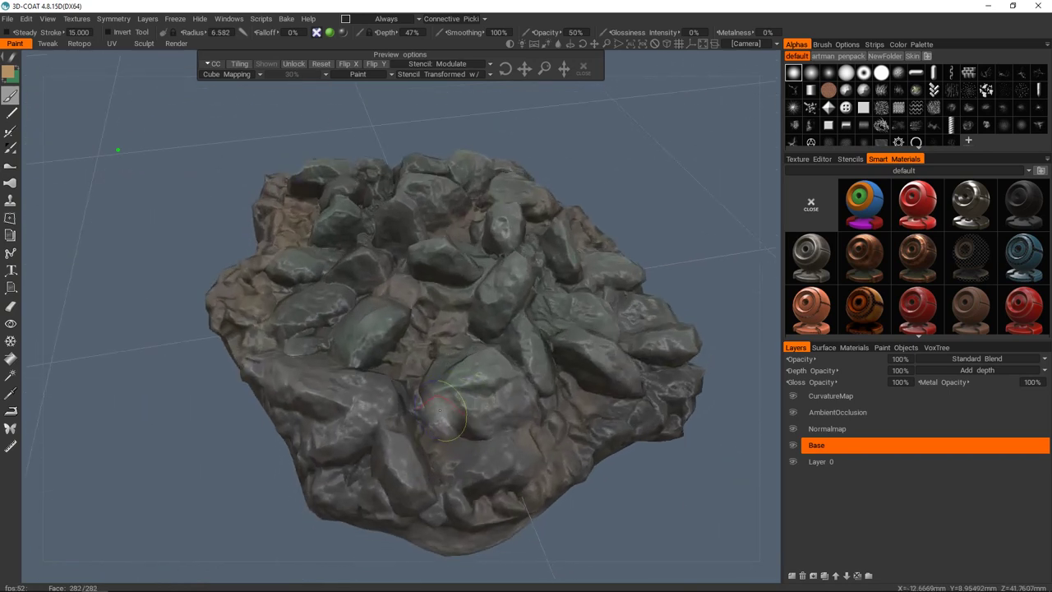
{"action": "left_click", "coordinate": [583, 67]}
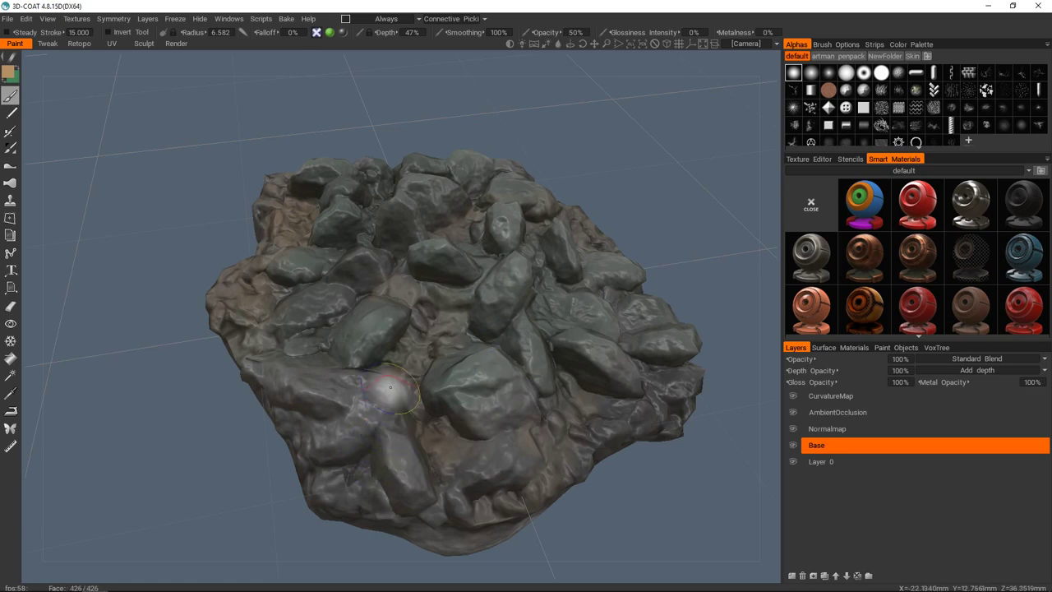
- Paint the dirt around the rocks and along the slab's edges tan without a stencil, using flat unlit shading
{"action": "middle_click_drag", "start_coordinate": [447, 468], "coordinate": [454, 459], "text": "alt"}
{"action": "middle_click_drag", "start_coordinate": [424, 416], "coordinate": [432, 370], "text": "alt"}
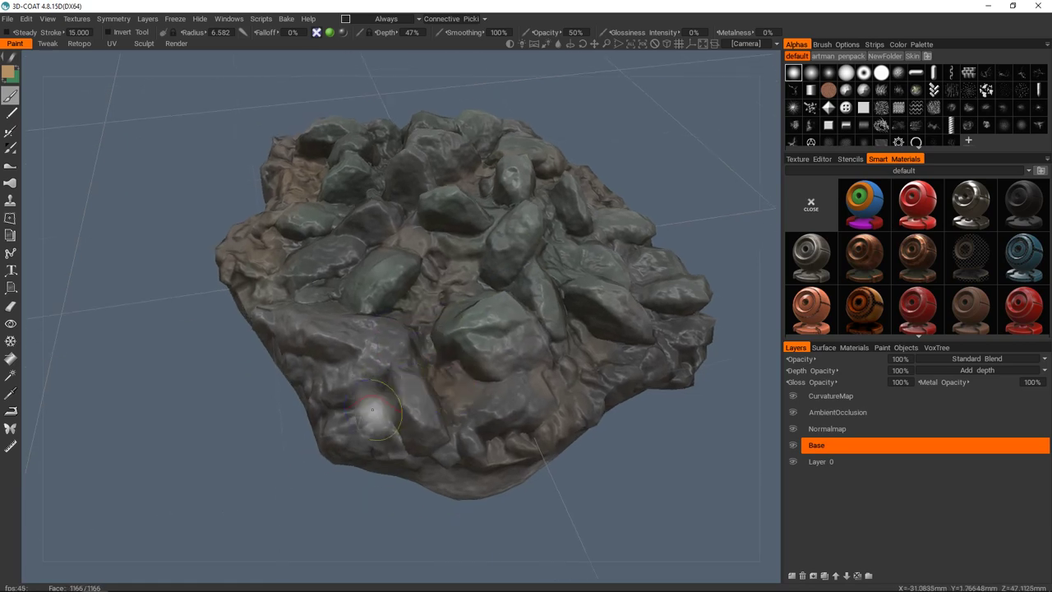
{"action": "left_click_drag", "start_coordinate": [372, 419], "coordinate": [527, 327], "text": "alt"}
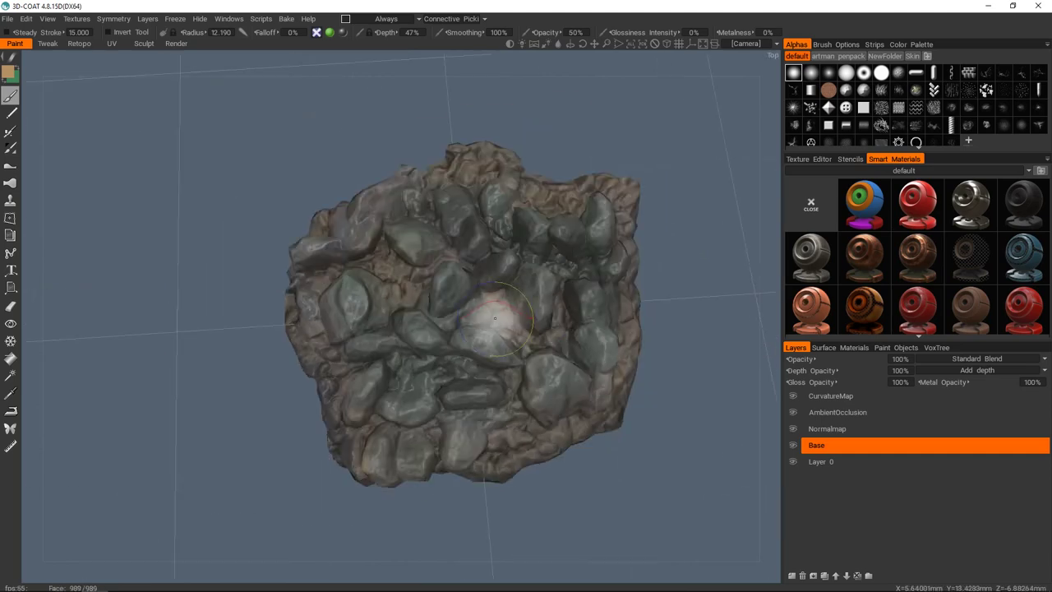
{"action": "key", "text": "2"}
{"action": "right_click_drag", "start_coordinate": [528, 327], "coordinate": [477, 345], "text": "alt"}
{"action": "middle_click_drag", "start_coordinate": [477, 345], "coordinate": [354, 156], "text": "alt"}
{"action": "mouse_move", "coordinate": [350, 493]}
{"action": "right_mouse_down", "text": "alt"}
{"action": "mouse_move", "coordinate": [509, 321]}
{"action": "mouse_move", "coordinate": [355, 230]}
{"action": "right_mouse_up", "text": "alt"}
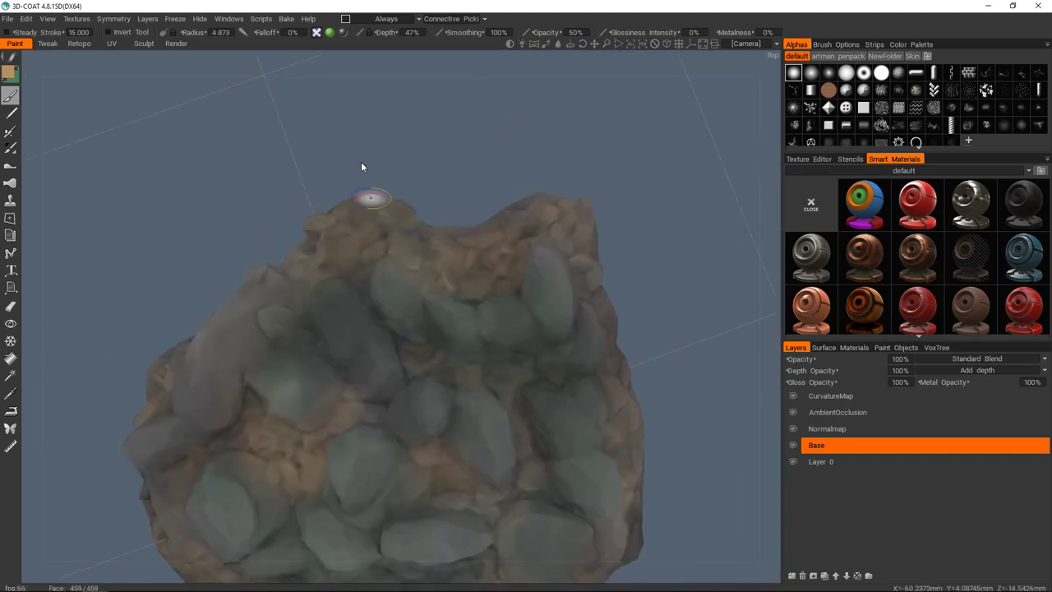
- Change the foreground colour to a dark tone, with brush falloff at 67% and glossiness intensity at 20%
{"action": "key", "text": "x"}
{"action": "left_click_drag", "start_coordinate": [150, 220], "coordinate": [427, 394], "text": "alt"}
{"action": "key", "text": "x"}
{"action": "left_click", "coordinate": [7, 72]}
{"action": "left_click_drag", "start_coordinate": [394, 286], "coordinate": [359, 330]}
{"action": "left_click", "coordinate": [359, 333]}
{"action": "scroll", "coordinate": [315, 298], "scroll_direction": "up", "scroll_amount": 2}
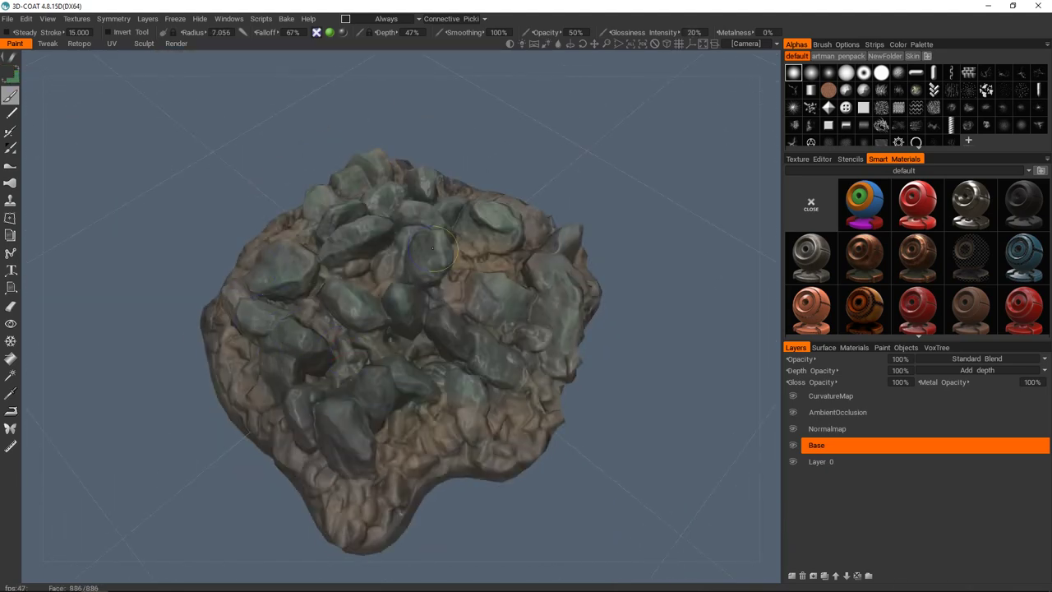
- Paint dark shading over the rocks and the gaps between them, switching between lit and flat shading
{"action": "key", "text": "1"}
{"action": "key", "text": "2"}
{"action": "left_click_drag", "start_coordinate": [451, 373], "coordinate": [460, 263], "text": "alt"}
{"action": "scroll", "coordinate": [460, 329], "scroll_direction": "up", "scroll_amount": 3}
{"action": "left_click_drag", "start_coordinate": [493, 361], "coordinate": [354, 416]}
{"action": "mouse_move", "coordinate": [575, 378]}
{"action": "left_mouse_down", "text": "alt"}
{"action": "mouse_move", "coordinate": [414, 383]}
{"action": "mouse_move", "coordinate": [510, 386]}
{"action": "left_mouse_up", "text": "alt"}
- Change the foreground colour to light grey and enlarge the brush radius to 15.232 with 32% opacity
{"action": "left_click", "coordinate": [7, 71]}
{"action": "left_click", "coordinate": [367, 267]}
{"action": "left_click", "coordinate": [349, 442]}
{"action": "left_click_drag", "start_coordinate": [460, 280], "coordinate": [446, 350], "text": "alt"}
{"action": "scroll", "coordinate": [452, 323], "scroll_direction": "up", "scroll_amount": 3}
{"action": "mouse_move", "coordinate": [445, 351]}
{"action": "right_mouse_down"}
{"action": "mouse_move", "coordinate": [355, 282]}
{"action": "mouse_move", "coordinate": [367, 345]}
{"action": "right_mouse_up"}
{"action": "scroll", "coordinate": [403, 316], "scroll_direction": "down", "scroll_amount": 5}
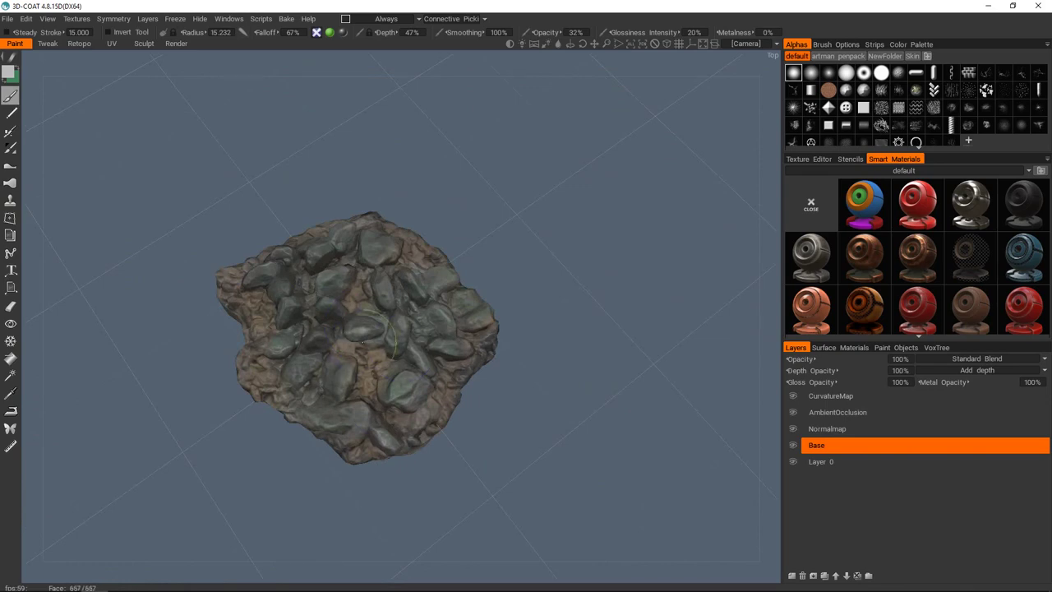
- Change the foreground colour to a muted brown, keeping light grey as the background colour, and tint the ground with it
{"action": "scroll", "coordinate": [370, 329], "scroll_direction": "up", "scroll_amount": 4}
{"action": "left_click", "coordinate": [7, 71]}
{"action": "left_click", "coordinate": [357, 362]}
{"action": "left_click", "coordinate": [349, 442]}
{"action": "left_click_drag", "start_coordinate": [354, 328], "coordinate": [312, 230], "text": "alt"}
{"action": "mouse_move", "coordinate": [491, 388]}
{"action": "left_mouse_down", "text": "alt"}
{"action": "mouse_move", "coordinate": [443, 312]}
{"action": "mouse_move", "coordinate": [370, 345]}
{"action": "mouse_move", "coordinate": [308, 343]}
{"action": "mouse_move", "coordinate": [345, 362]}
{"action": "left_mouse_up", "text": "alt"}
- Hide the AmbientOcclusion layer and paint the slab's lower rim brown with the brush radius at 10.583
{"action": "left_click", "coordinate": [794, 413]}
{"action": "middle_click_drag", "start_coordinate": [352, 324], "coordinate": [472, 301], "text": "alt"}
{"action": "left_click_drag", "start_coordinate": [460, 353], "coordinate": [387, 279], "text": "alt"}
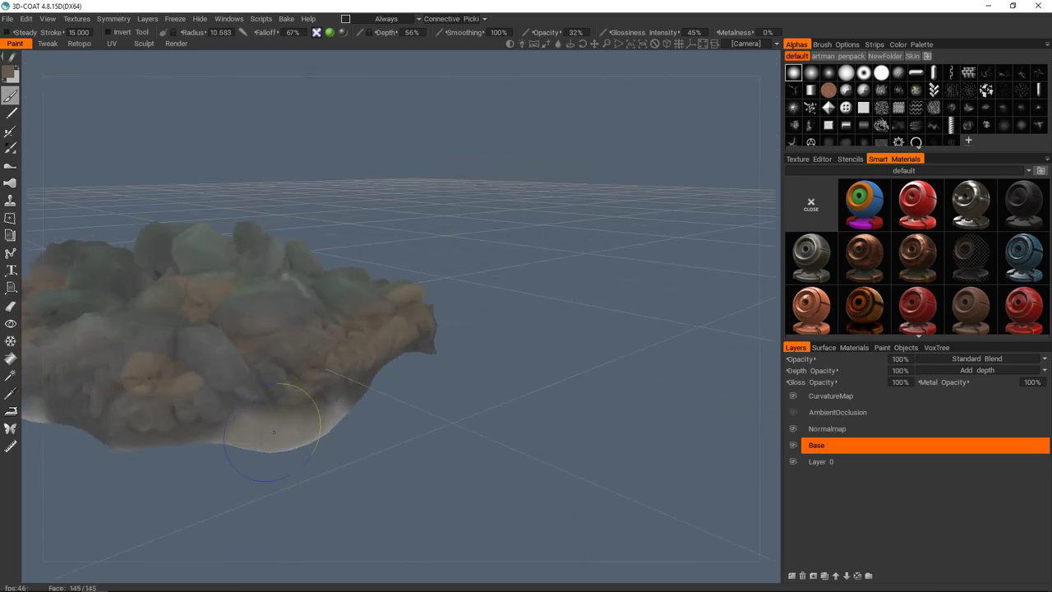
{"action": "left_click_drag", "start_coordinate": [297, 434], "coordinate": [200, 402], "text": "alt"}
{"action": "scroll", "coordinate": [214, 387], "scroll_direction": "down", "scroll_amount": 3}
{"action": "left_click_drag", "start_coordinate": [288, 329], "coordinate": [353, 460], "text": "alt"}
{"action": "scroll", "coordinate": [359, 259], "scroll_direction": "up", "scroll_amount": 4}
- Set light grey as the foreground colour and black as the background colour, with a brush radius of 4.727
{"action": "key", "text": "v"}
{"action": "left_click", "coordinate": [14, 78]}
{"action": "left_click_drag", "start_coordinate": [271, 337], "coordinate": [390, 375], "text": "alt"}
{"action": "left_click_drag", "start_coordinate": [495, 328], "coordinate": [440, 360], "text": "alt"}
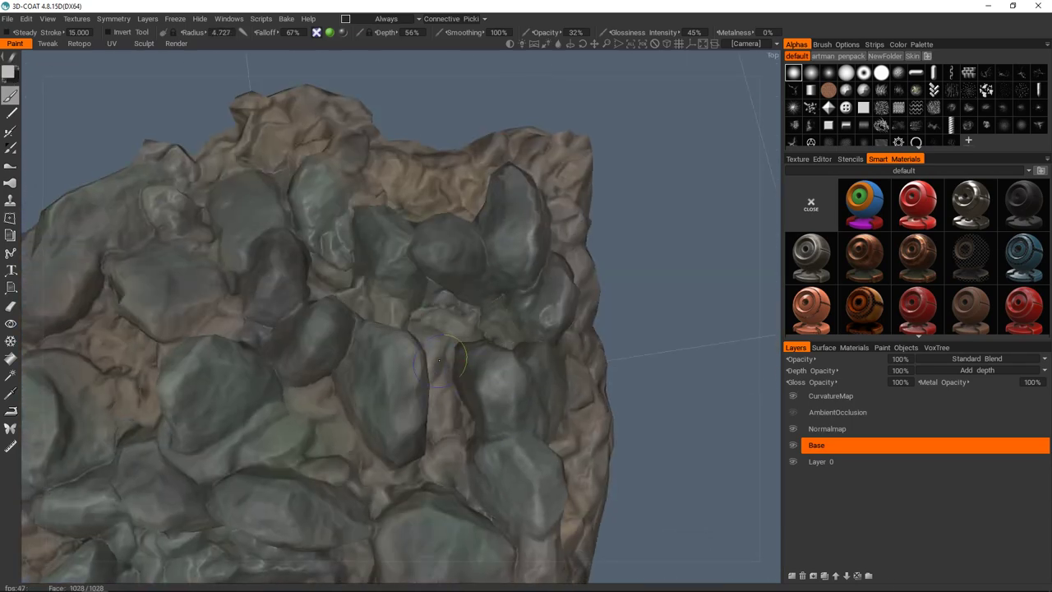
- Brush light grey highlights onto the tops and ridges of the rocks in flat shading
{"action": "key", "text": "2"}
{"action": "key", "text": "x"}
{"action": "left_click_drag", "start_coordinate": [517, 193], "coordinate": [532, 238]}
{"action": "scroll", "coordinate": [430, 329], "scroll_direction": "down", "scroll_amount": 4}
{"action": "left_click_drag", "start_coordinate": [460, 287], "coordinate": [430, 362], "text": "alt"}
{"action": "left_click_drag", "start_coordinate": [508, 417], "coordinate": [526, 460]}
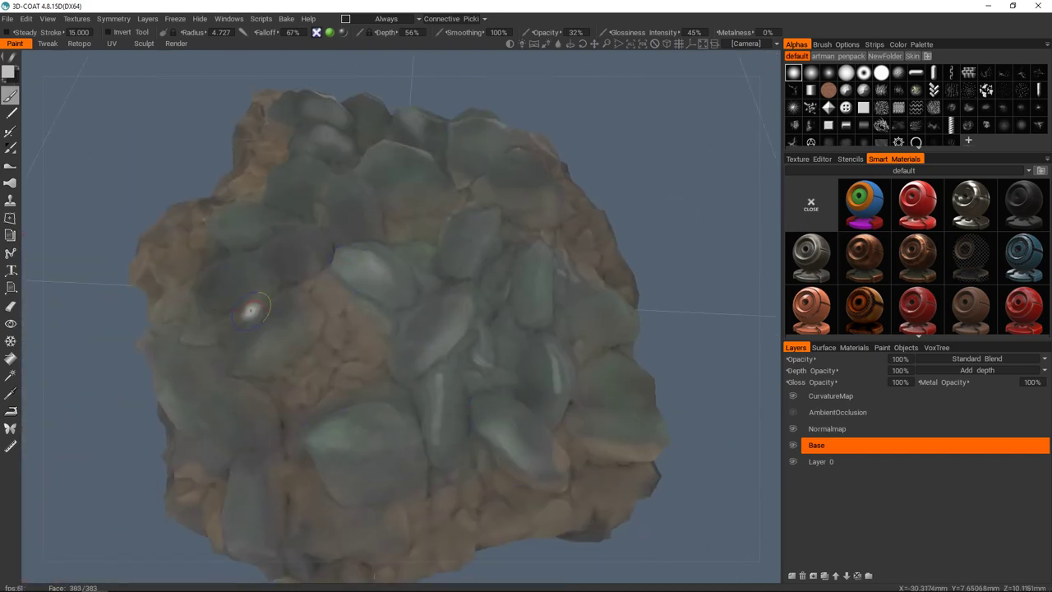
{"action": "left_click_drag", "start_coordinate": [326, 301], "coordinate": [381, 371], "text": "alt"}
{"action": "mouse_move", "coordinate": [283, 300]}
{"action": "right_mouse_down"}
{"action": "mouse_move", "coordinate": [383, 329]}
{"action": "mouse_move", "coordinate": [209, 299]}
{"action": "right_mouse_up"}
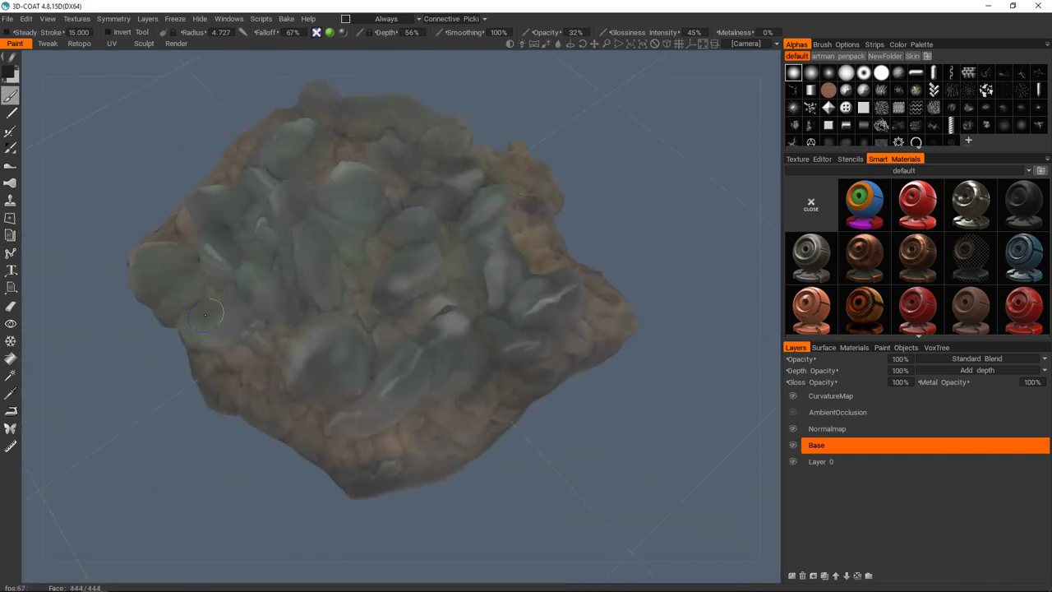
- Return to lit shading and darken the rock edges and crevices with black, using a brush radius of 4.667
{"action": "mouse_move", "coordinate": [386, 248]}
{"action": "left_mouse_down", "text": "alt"}
{"action": "mouse_move", "coordinate": [402, 193]}
{"action": "mouse_move", "coordinate": [656, 149]}
{"action": "left_mouse_up", "text": "alt"}
{"action": "key", "text": "1"}
{"action": "left_click_drag", "start_coordinate": [508, 46], "coordinate": [459, 262], "text": "alt"}
{"action": "scroll", "coordinate": [459, 261], "scroll_direction": "up", "scroll_amount": 3}
{"action": "left_click_drag", "start_coordinate": [526, 197], "coordinate": [493, 232], "text": "alt"}
{"action": "mouse_move", "coordinate": [309, 292]}
{"action": "right_mouse_down"}
{"action": "mouse_move", "coordinate": [310, 375]}
{"action": "mouse_move", "coordinate": [383, 291]}
{"action": "mouse_move", "coordinate": [488, 394]}
{"action": "right_mouse_up"}
{"action": "left_click_drag", "start_coordinate": [489, 395], "coordinate": [458, 274], "text": "alt"}
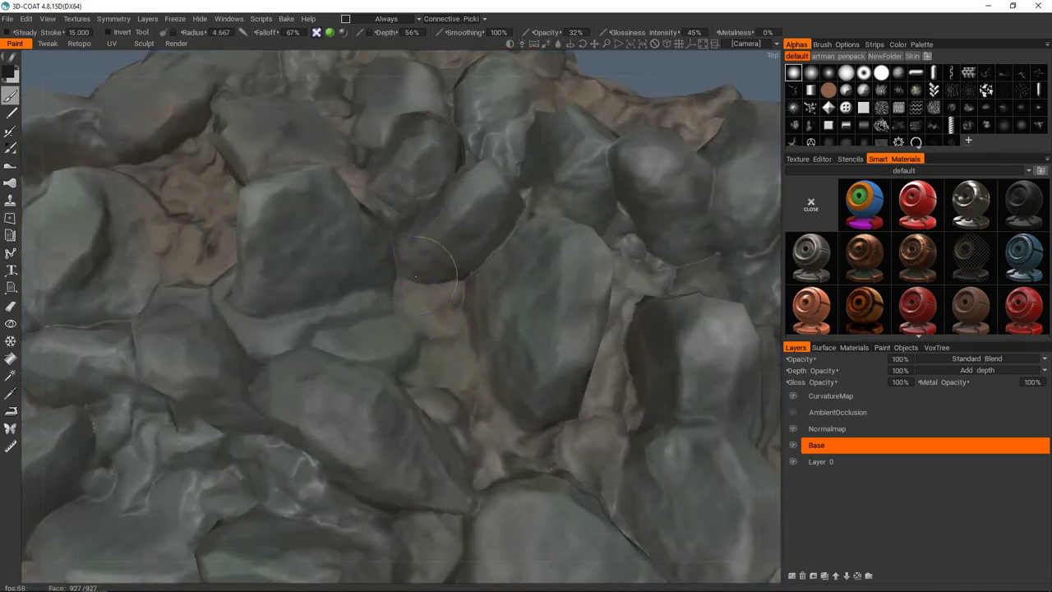
- Reduce the brush radius to 1.736 for finer dark detail on the rocks
{"action": "scroll", "coordinate": [458, 275], "scroll_direction": "down", "scroll_amount": 5}
{"action": "left_click_drag", "start_coordinate": [427, 333], "coordinate": [458, 337], "text": "alt"}
{"action": "right_click_drag", "start_coordinate": [458, 337], "coordinate": [647, 189]}
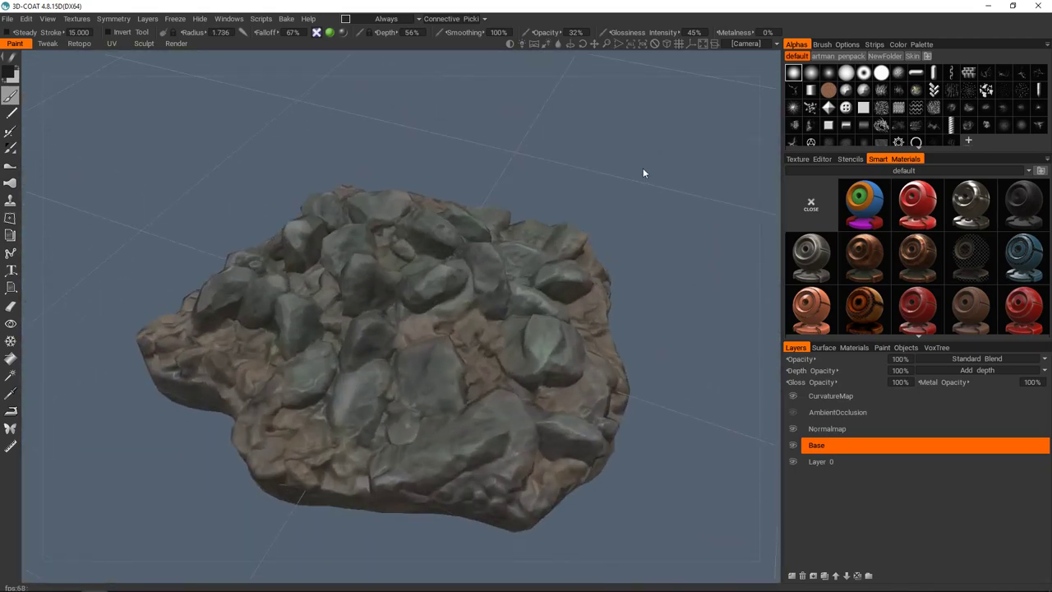